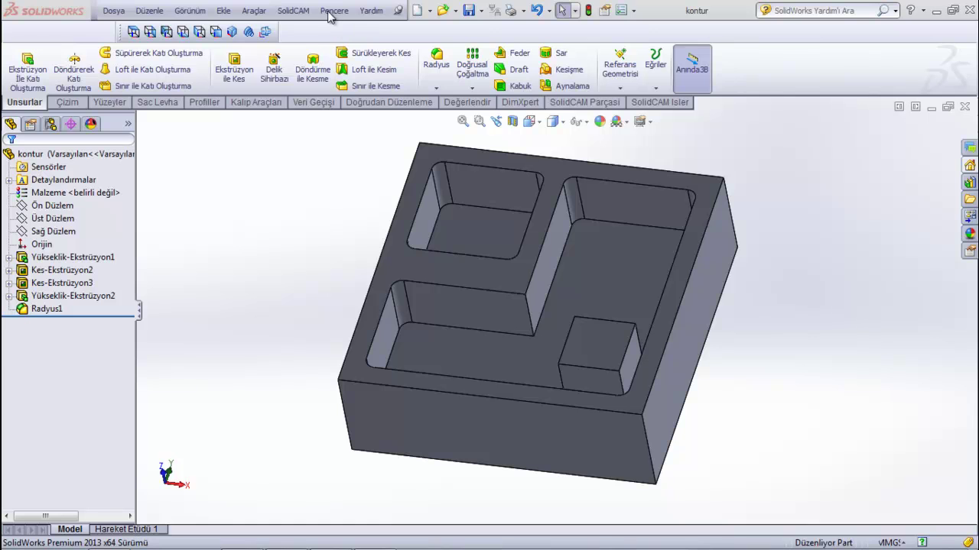
Create a new metric SolidCAM milling part named kontur with FANUC as the CNC machine
left_click(295, 11)
mouse_move(306, 30)
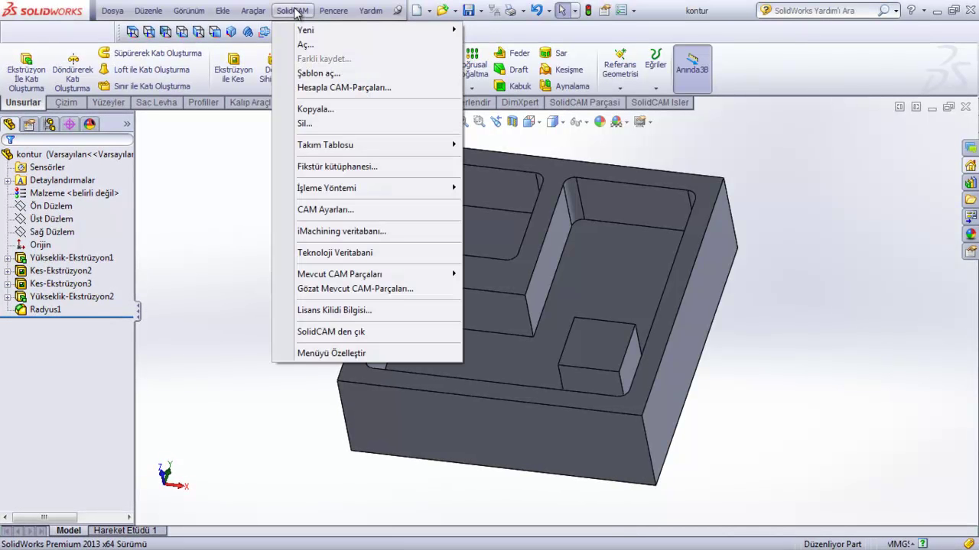
left_click(494, 35)
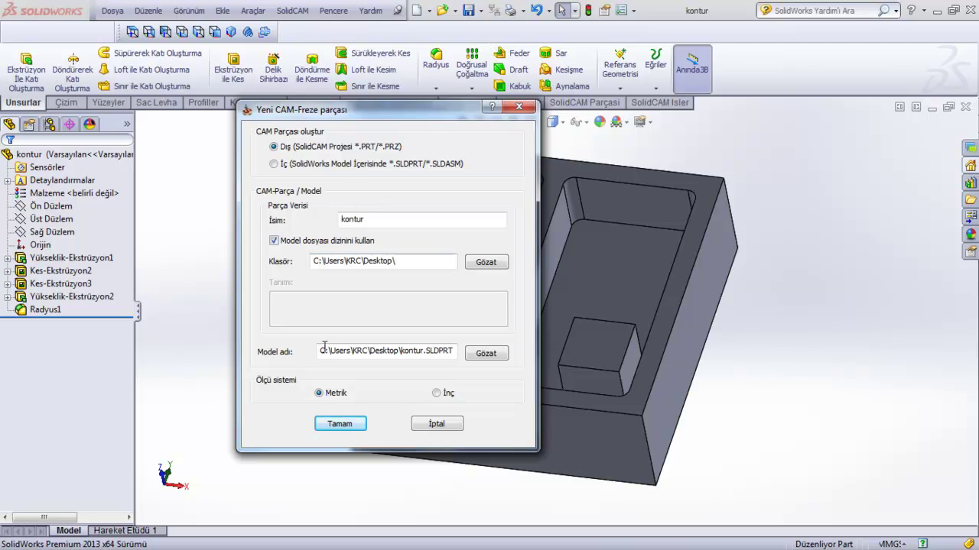
left_click(336, 423)
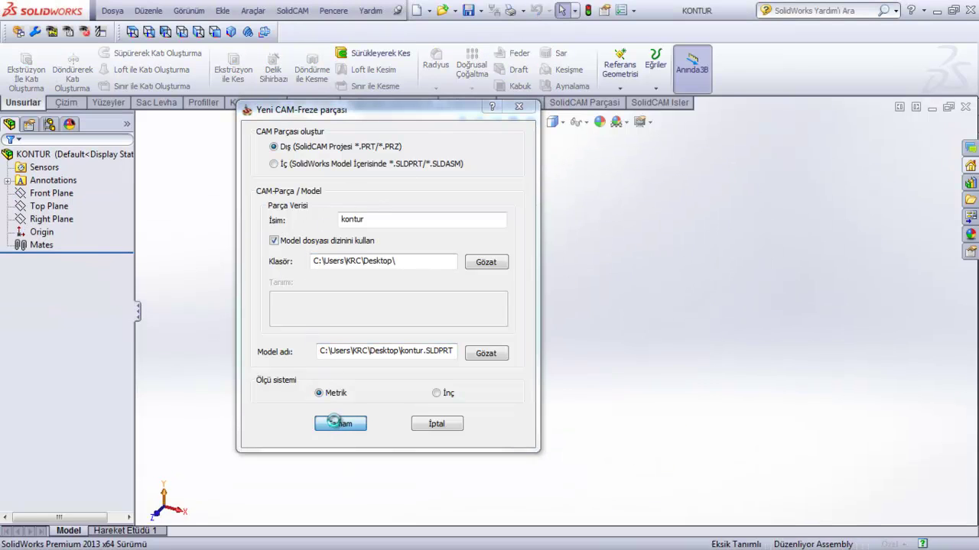
left_click(336, 394)
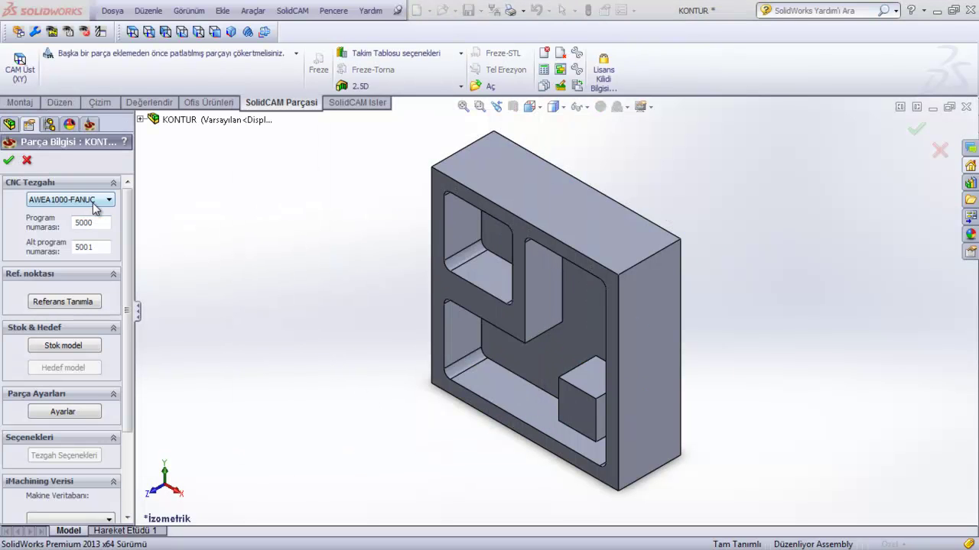
left_click(94, 205)
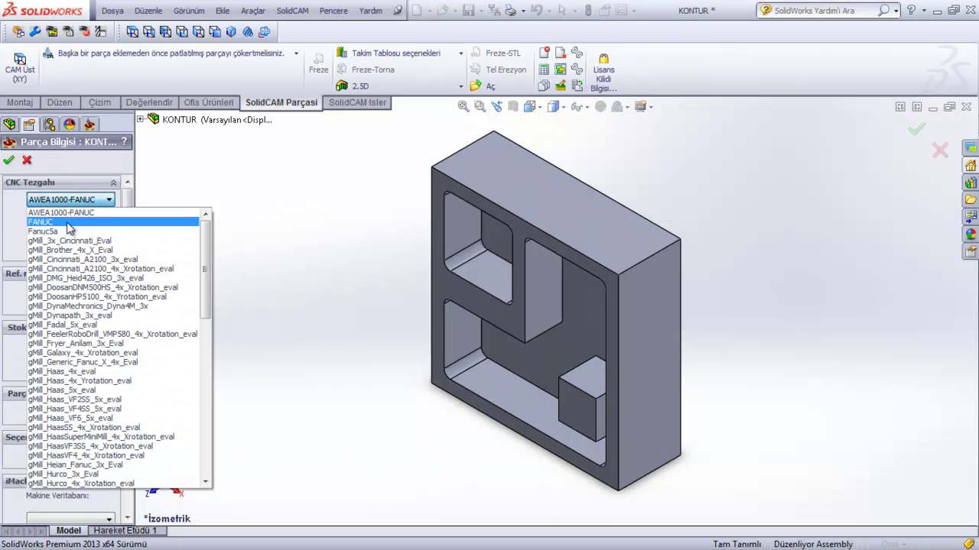
left_click(67, 222)
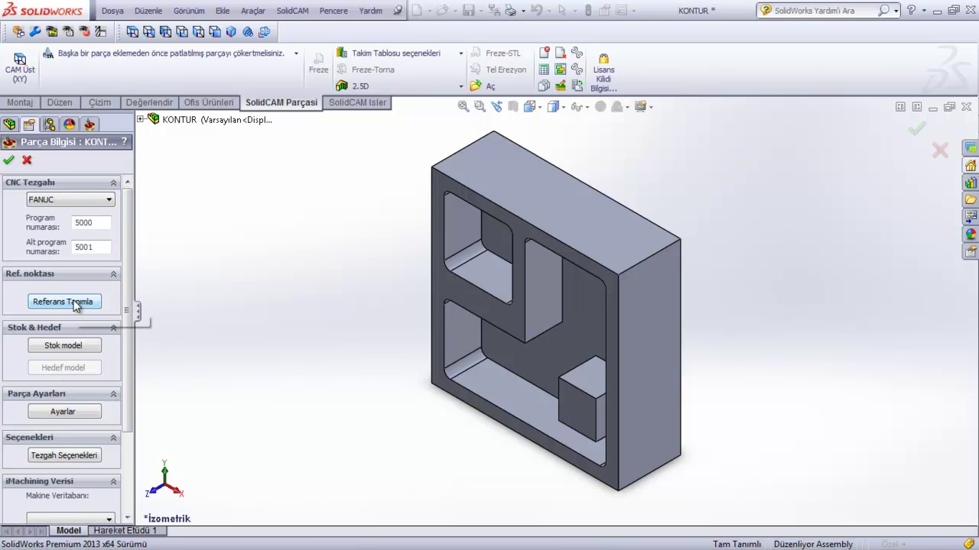
Define coordinate system Mac 1 at the stock corner of the block's top face, bottom plane -50
left_click(74, 302)
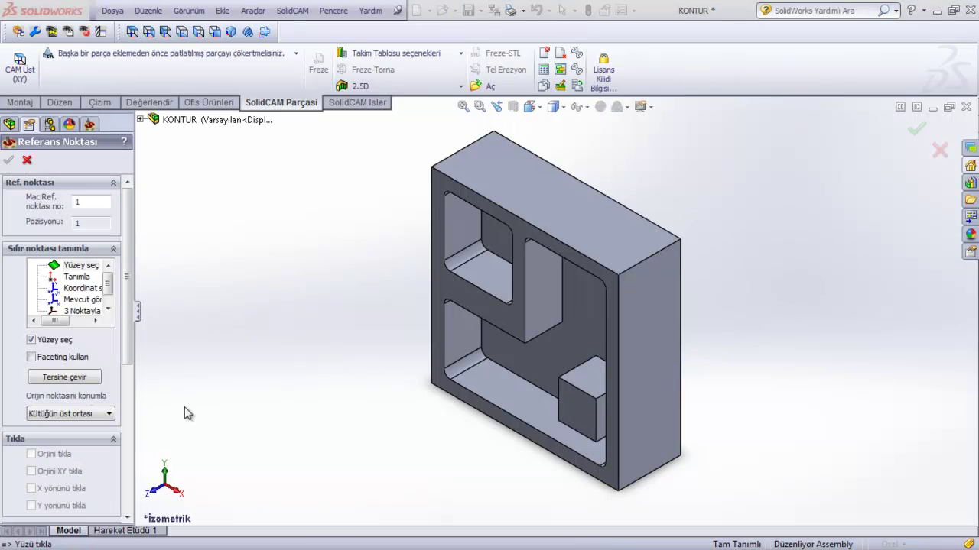
left_click(91, 415)
left_click(77, 426)
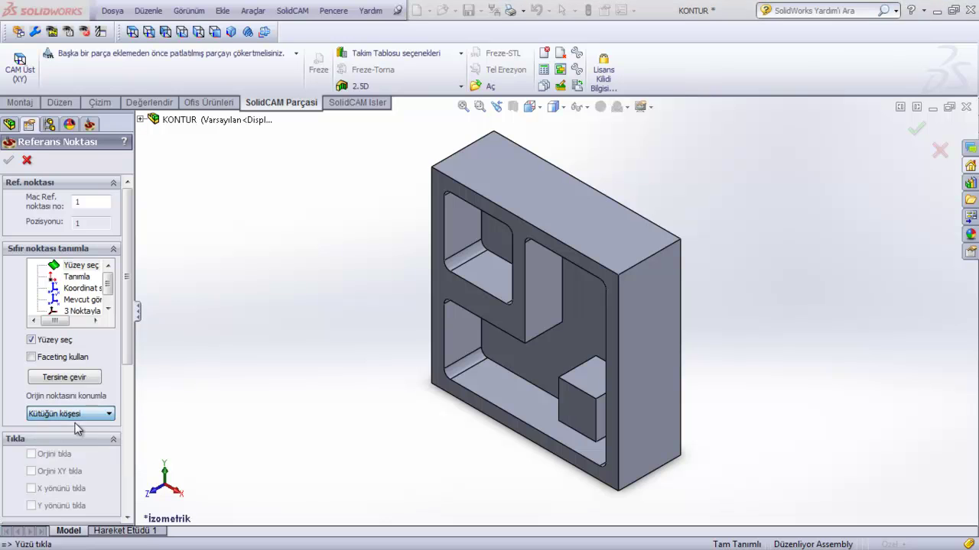
middle_click_drag(415, 425, 484, 279)
left_click(507, 280)
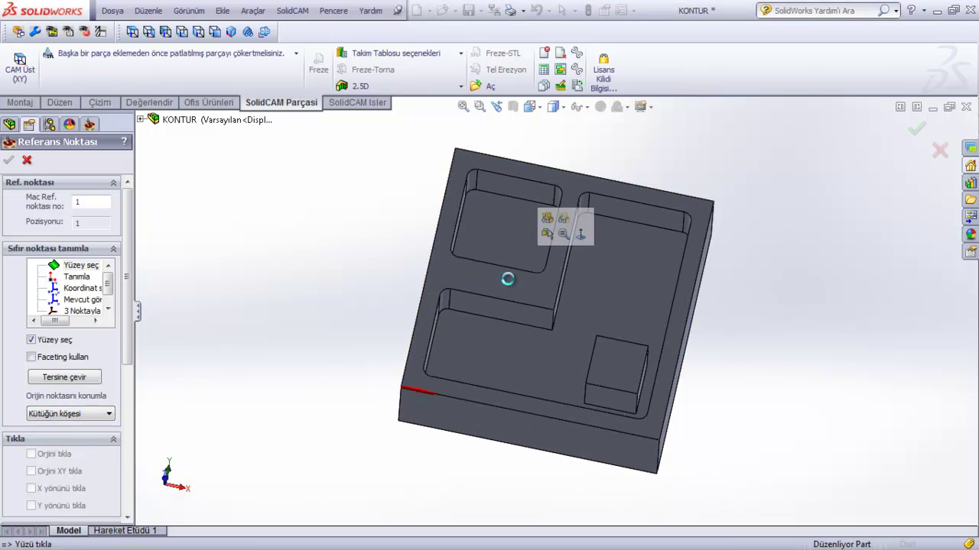
mouse_move(451, 415)
middle_mouse_down()
mouse_move(452, 392)
mouse_move(428, 402)
middle_mouse_up()
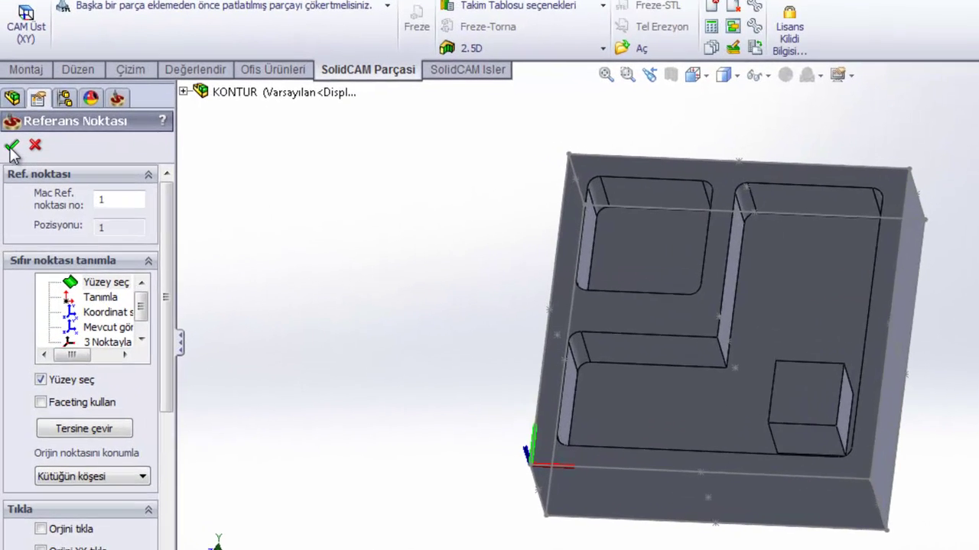
left_click(12, 148)
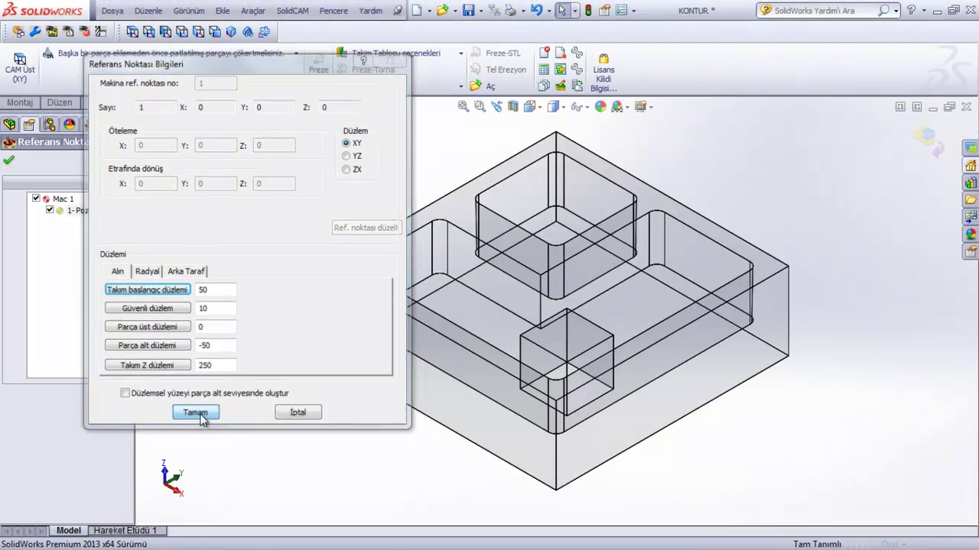
left_click(272, 487)
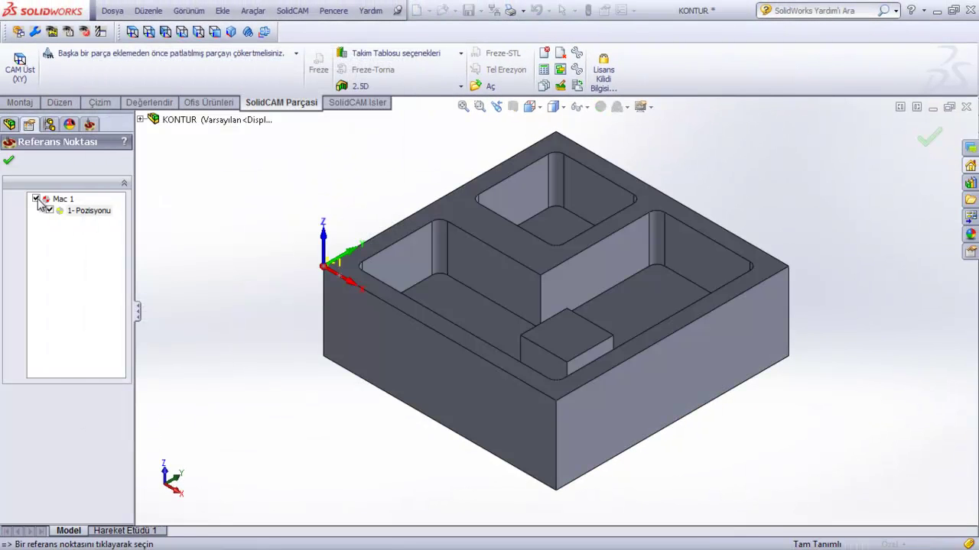
left_click(8, 161)
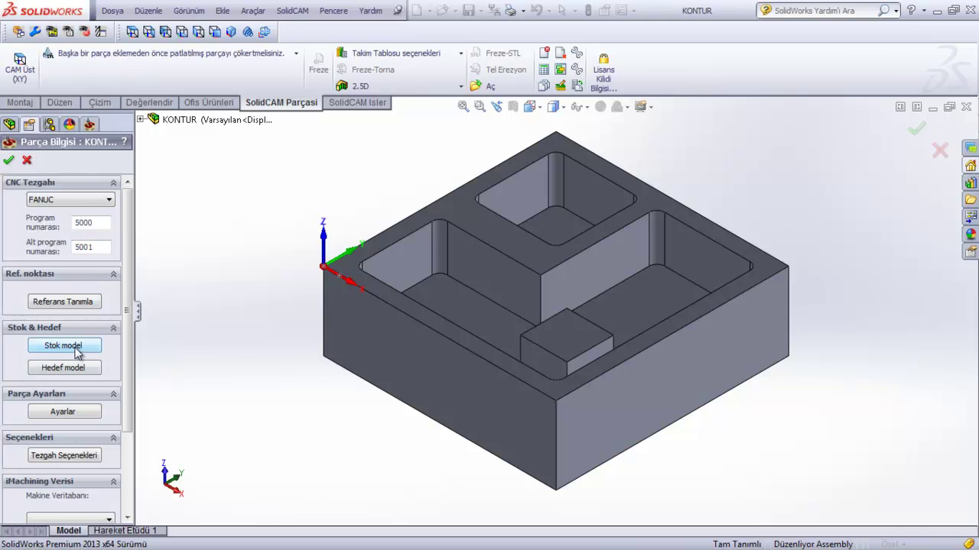
Define a box stock model around Solid 1
left_click(77, 349)
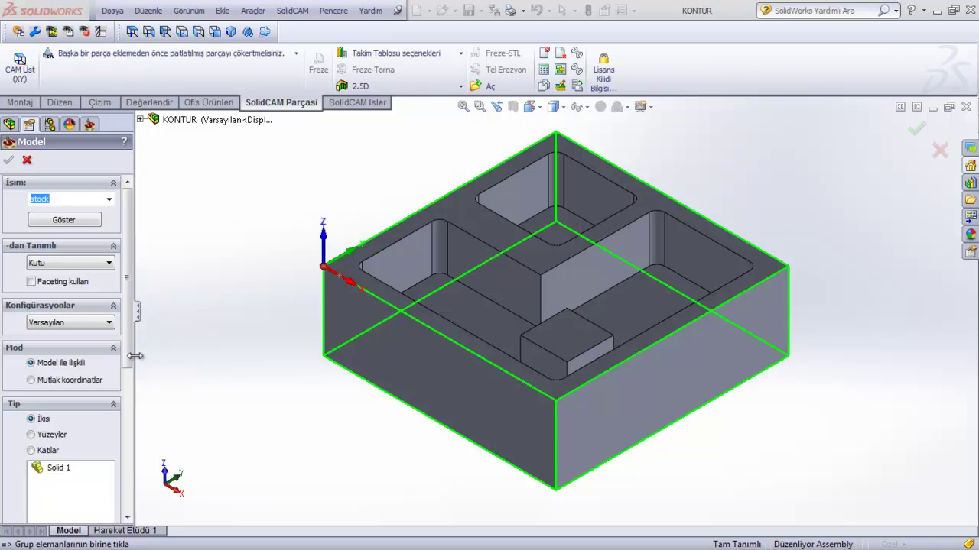
left_click_drag(134, 355, 139, 497)
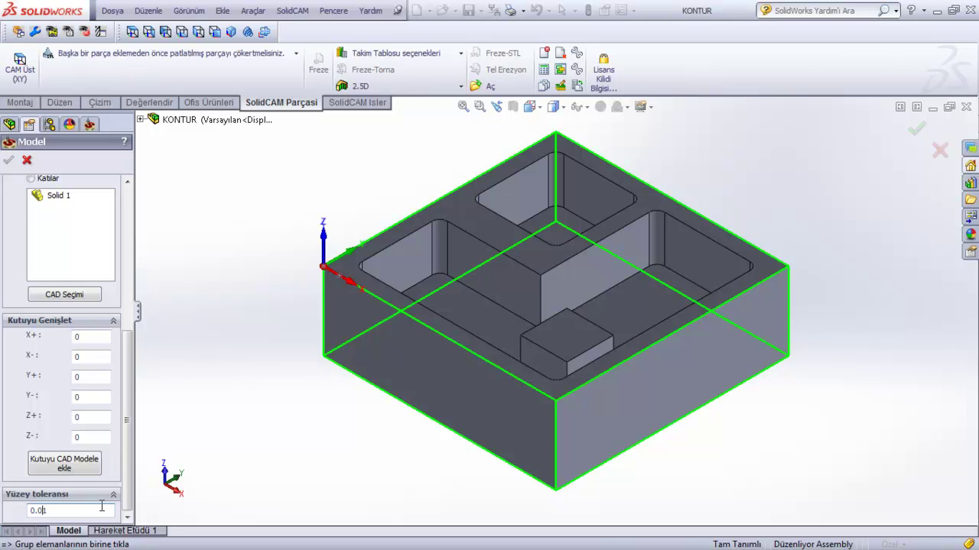
scroll(132, 463, "up", 1)
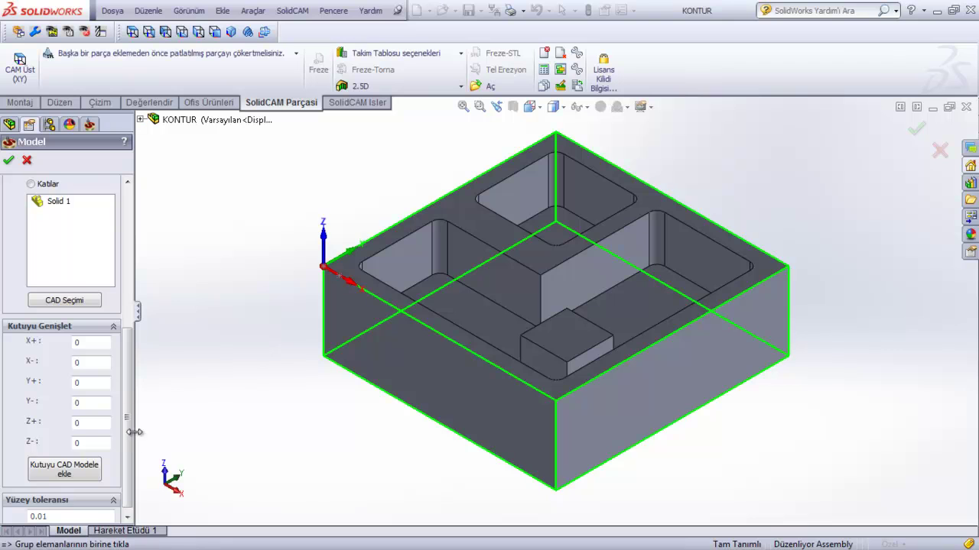
mouse_move(127, 452)
left_mouse_down()
mouse_move(126, 358)
mouse_move(33, 232)
left_mouse_up()
left_click(8, 159)
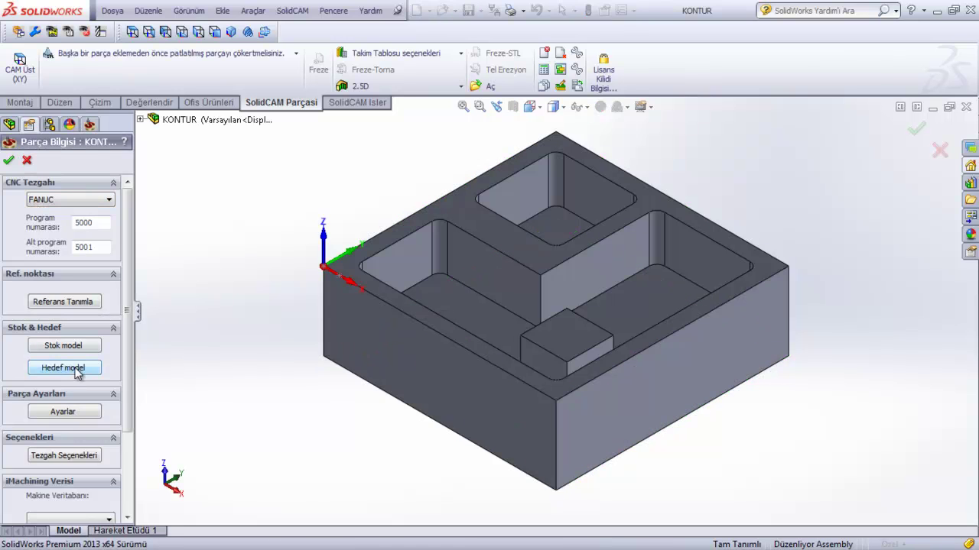
Set the solid as the target model and confirm the Parça Bilgisi part data
left_click(64, 368)
mouse_move(296, 370)
middle_mouse_down()
mouse_move(349, 301)
mouse_move(133, 281)
middle_mouse_up()
left_click(27, 161)
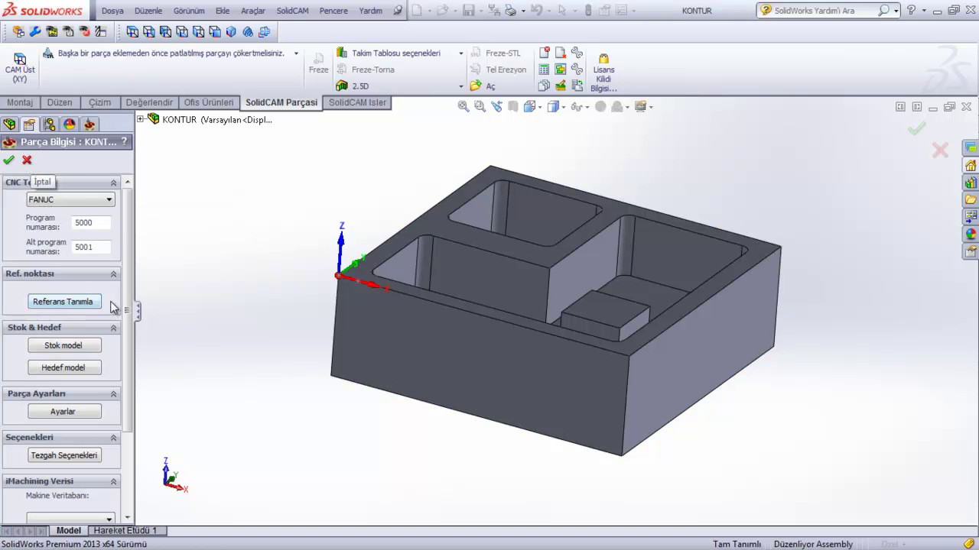
scroll(127, 306, "down", 3)
scroll(127, 306, "up", 3)
left_click(8, 160)
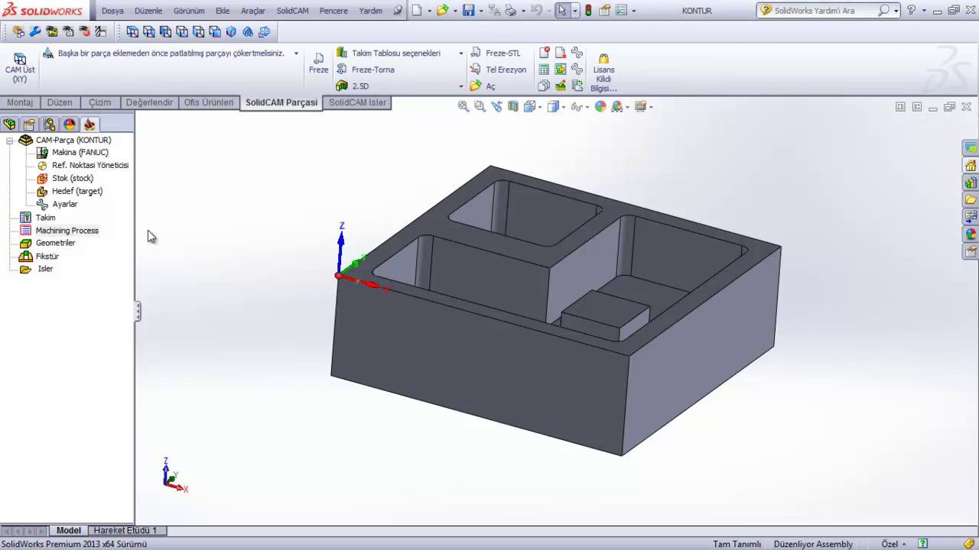
Switch to the top view and add a 2.5D Havuz pocket operation under İşler
right_click(51, 271)
mouse_move(85, 211)
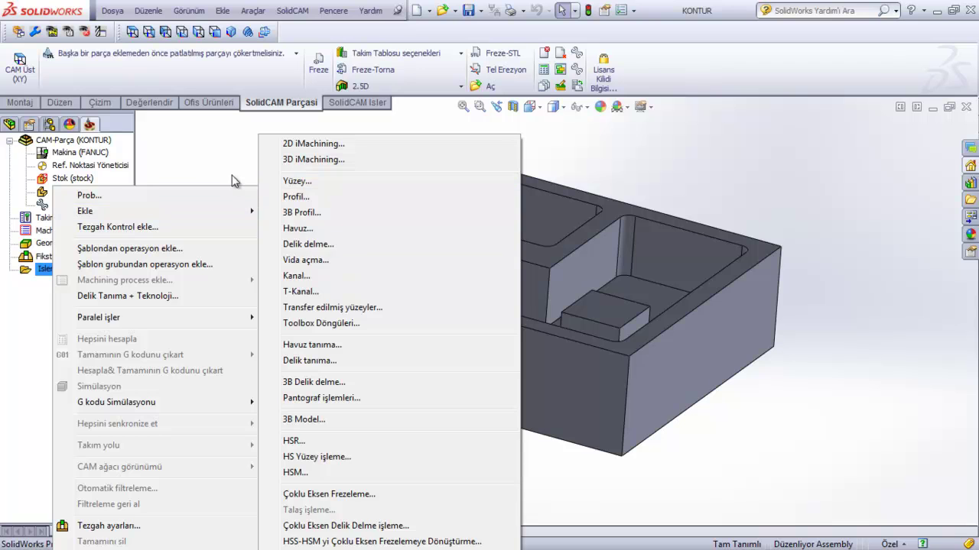
left_click(317, 245)
mouse_move(440, 290)
middle_mouse_down()
mouse_move(559, 291)
mouse_move(535, 291)
mouse_move(576, 277)
mouse_move(578, 260)
middle_mouse_up()
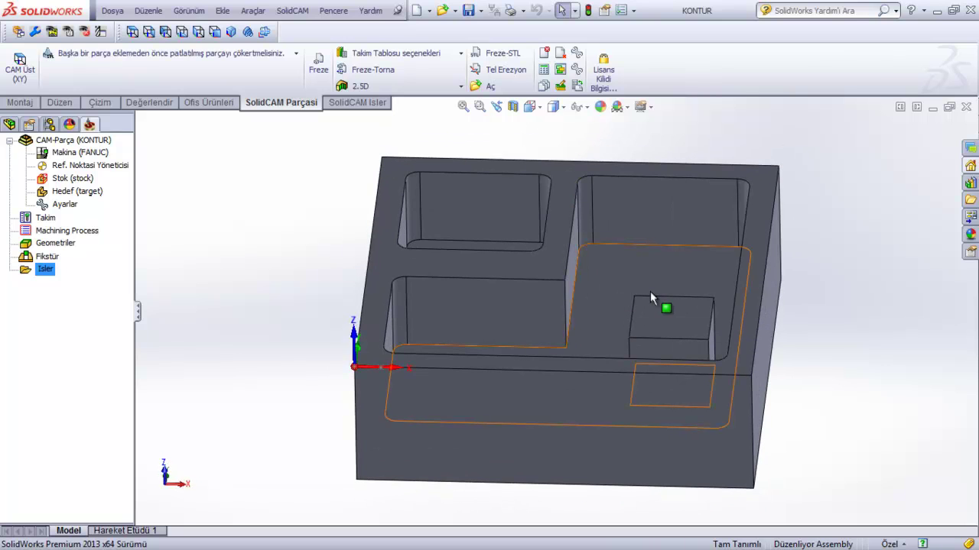
scroll(664, 276, "up", 1)
key("ctrl+1")
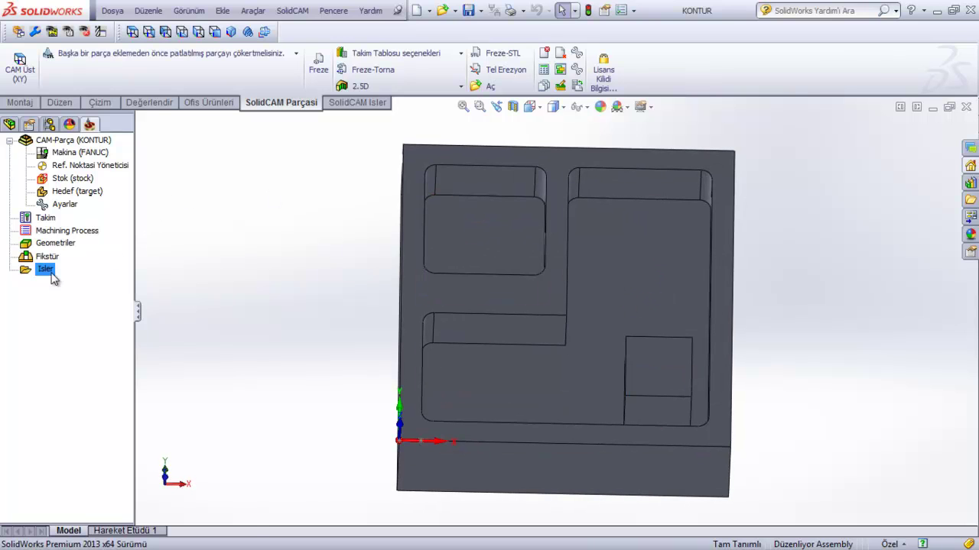
right_click(44, 277)
mouse_move(77, 211)
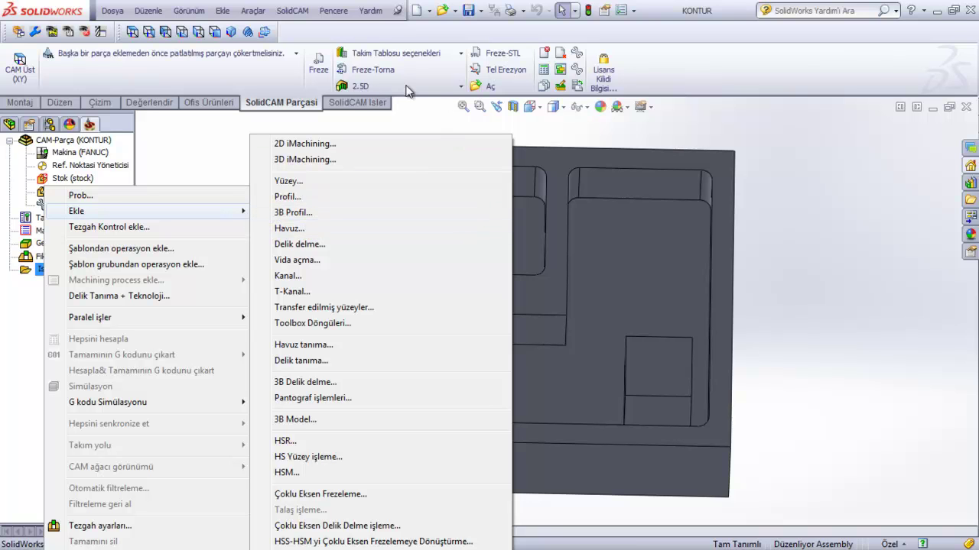
left_click(461, 86)
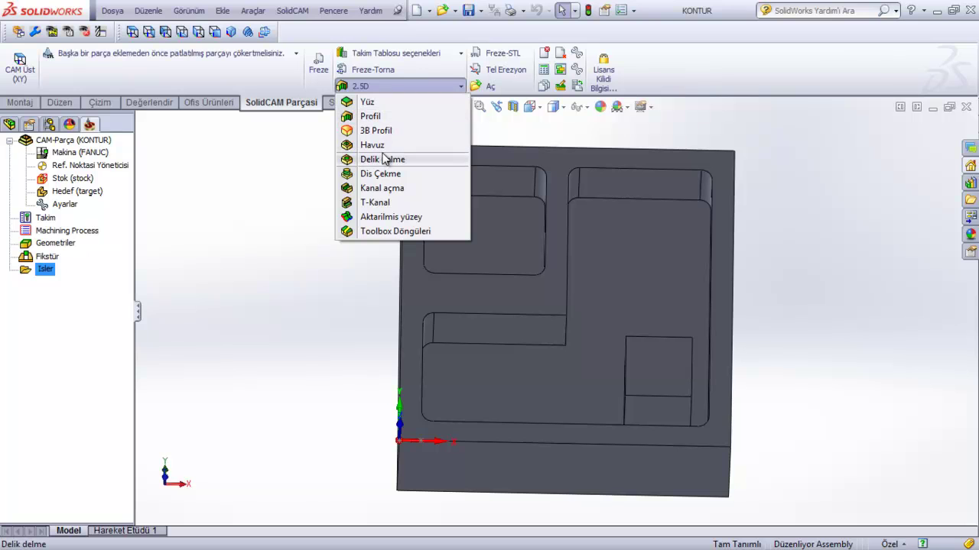
left_click(372, 145)
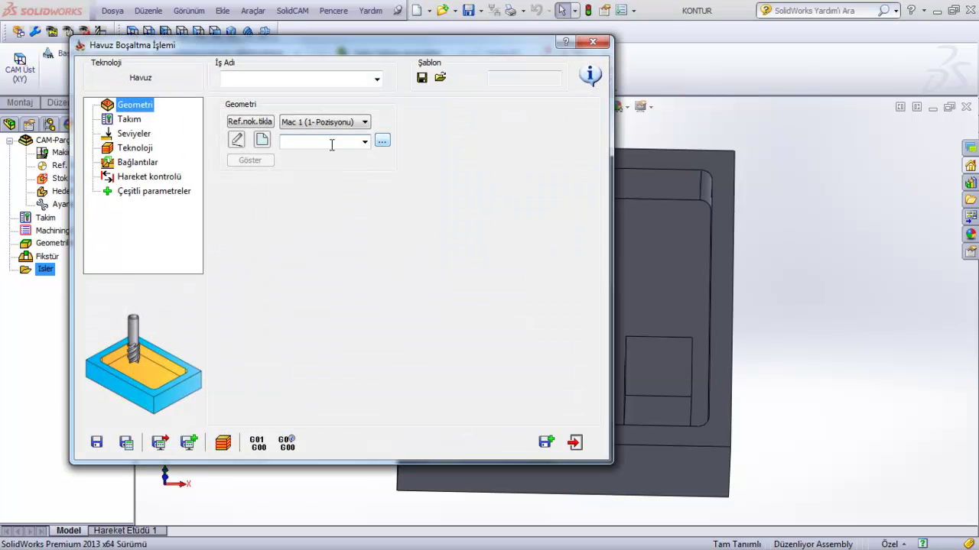
Chain the upper-left pocket's closed outline at constant Z as new geometry 'contour'
left_click(263, 139)
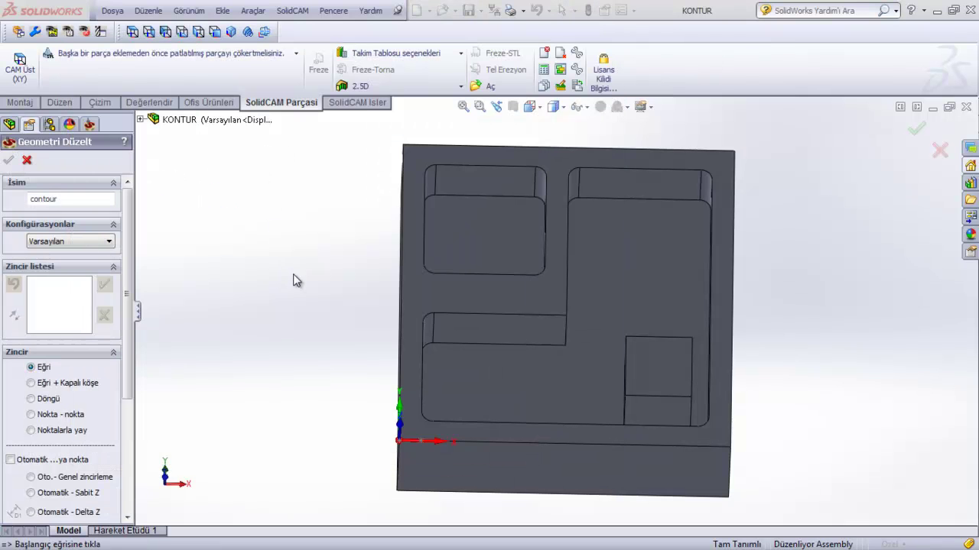
scroll(459, 226, "down", 3)
middle_click_drag(480, 217, 558, 218)
scroll(573, 195, "up", 3)
scroll(505, 275, "down", 3)
scroll(527, 252, "down", 1)
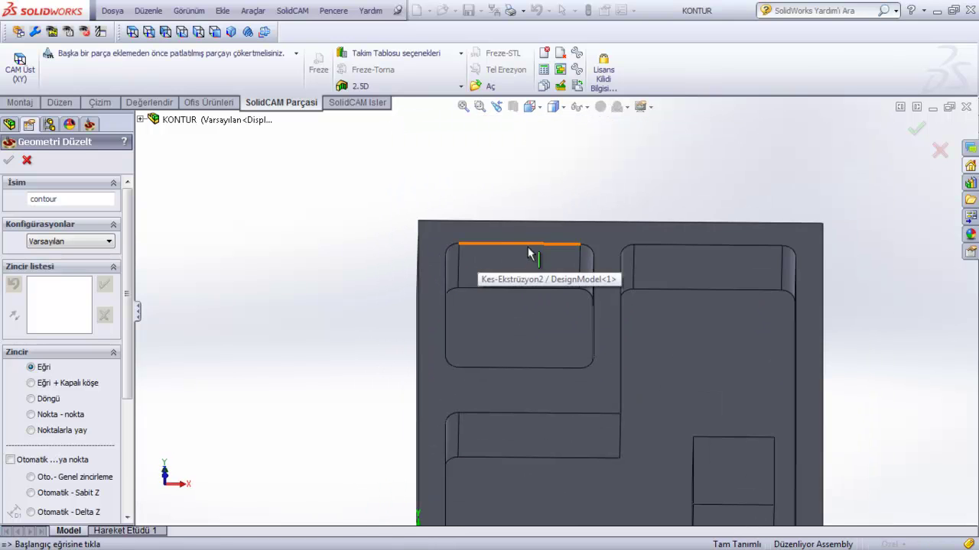
scroll(542, 273, "up", 1)
scroll(524, 268, "down", 2)
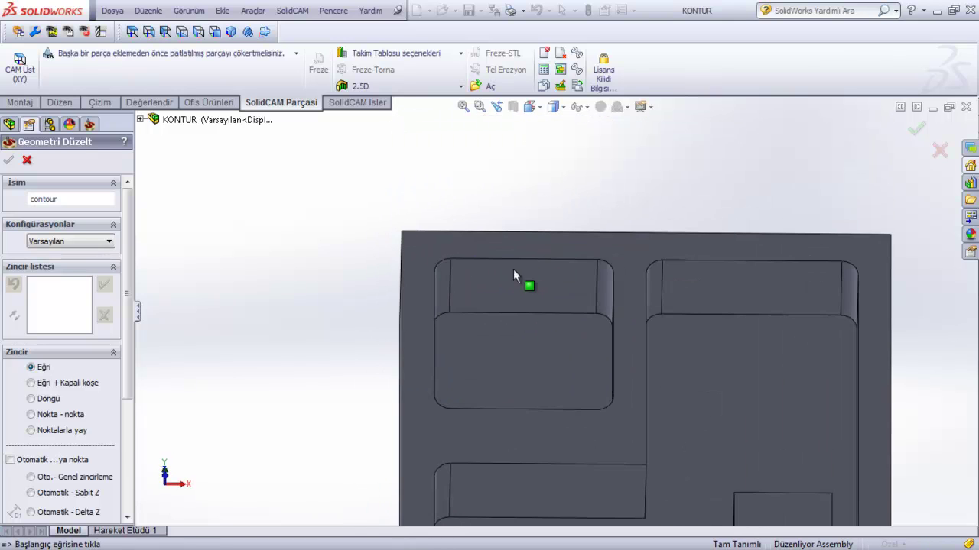
left_click(502, 259)
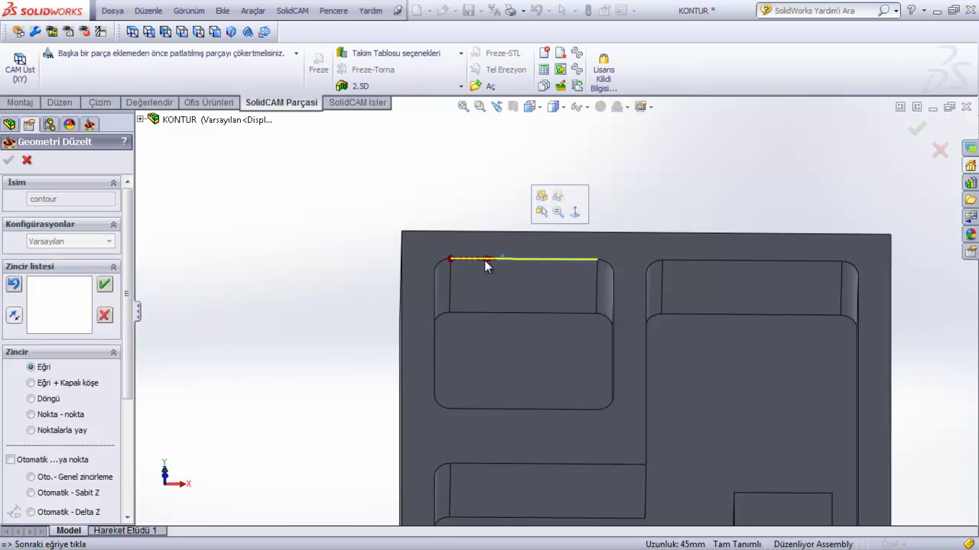
left_click_drag(130, 358, 131, 447)
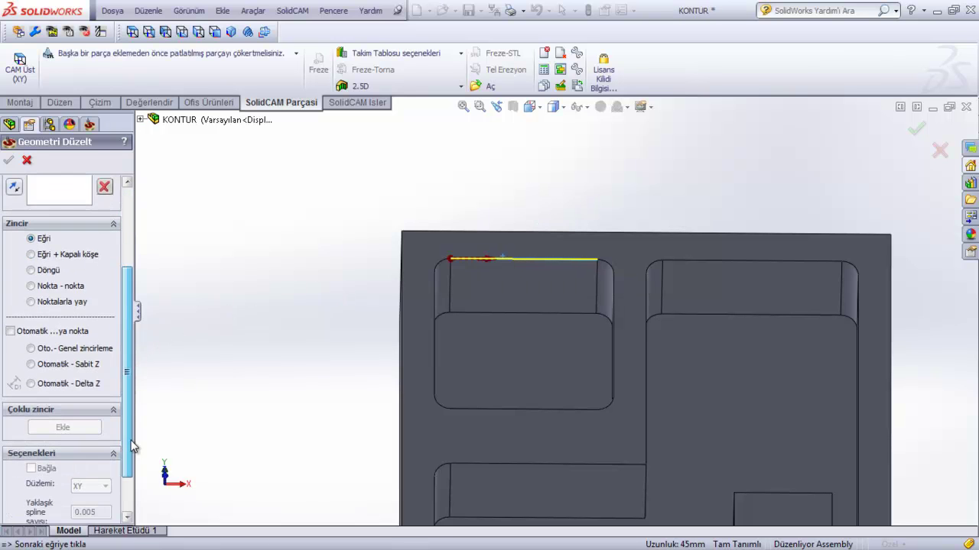
left_click(31, 364)
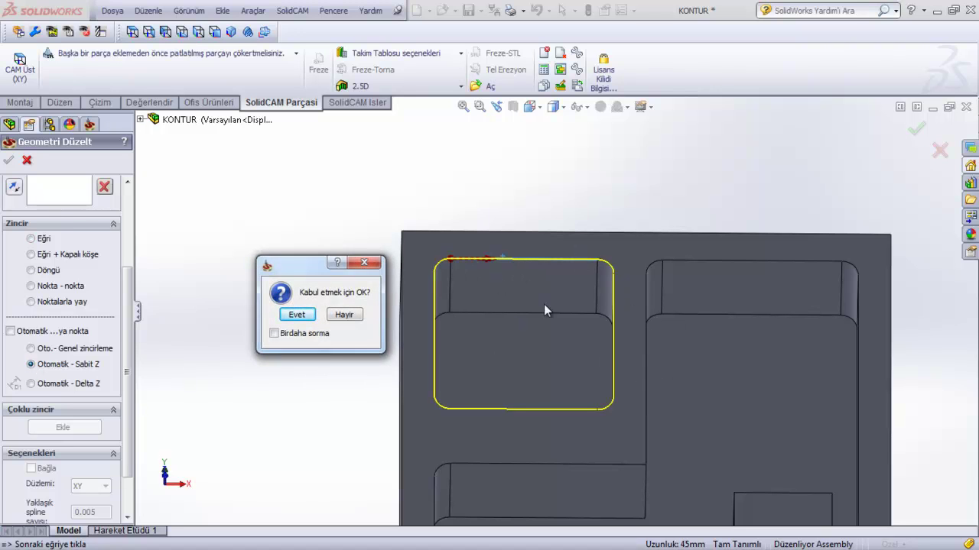
left_click(299, 316)
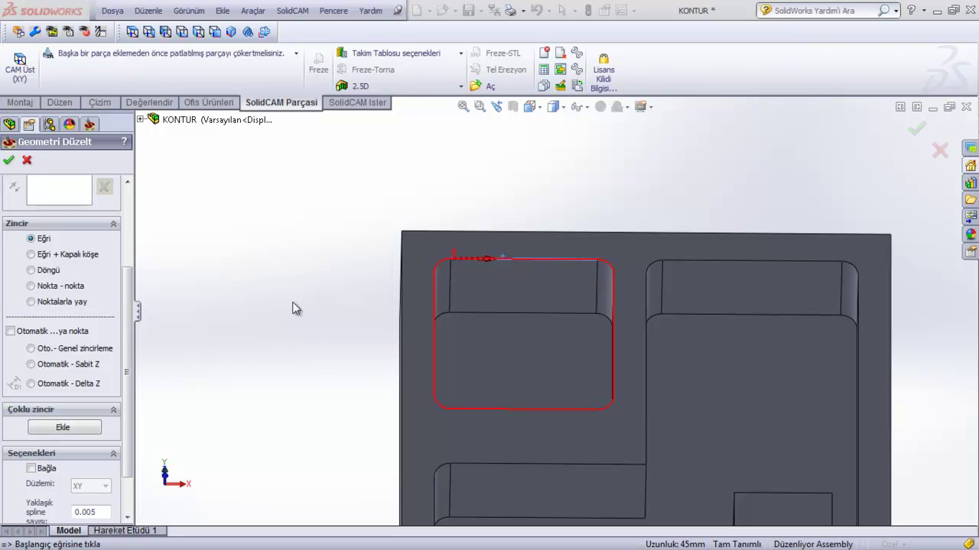
left_click(9, 161)
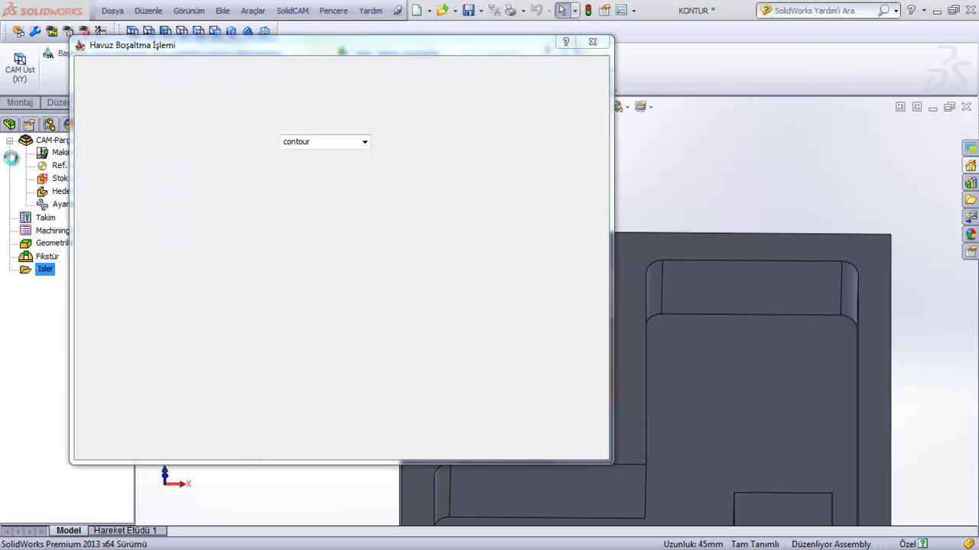
left_click(252, 162)
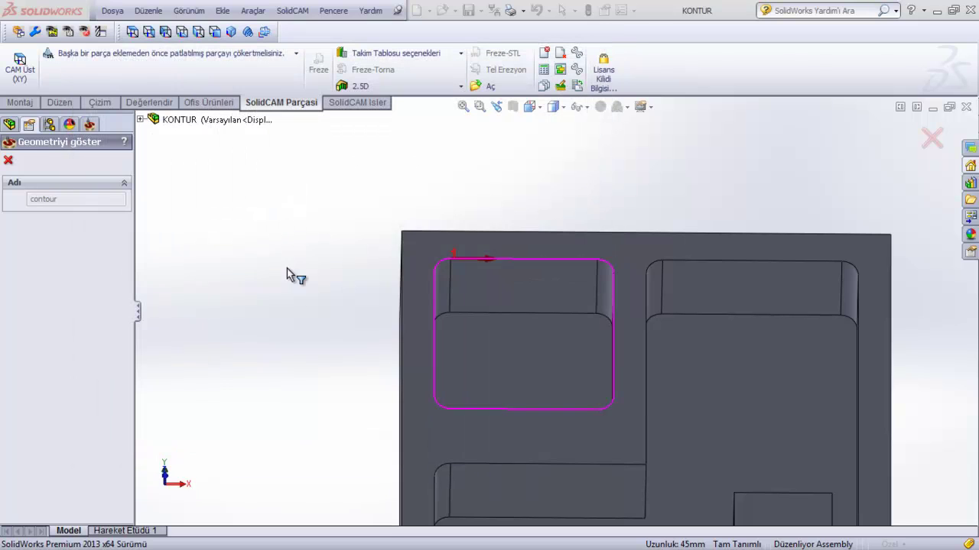
scroll(563, 339, "up", 3)
scroll(563, 339, "up", 3)
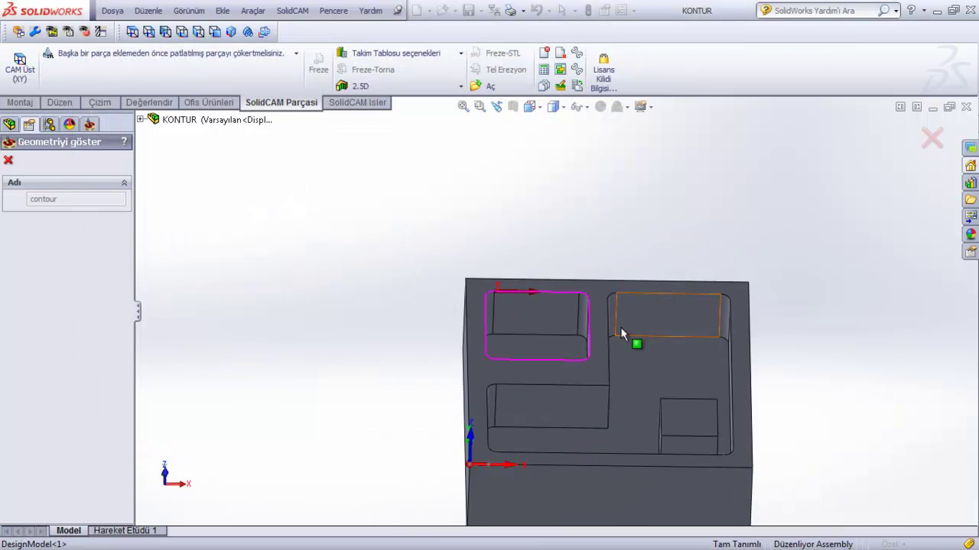
middle_click_drag(633, 343, 501, 303)
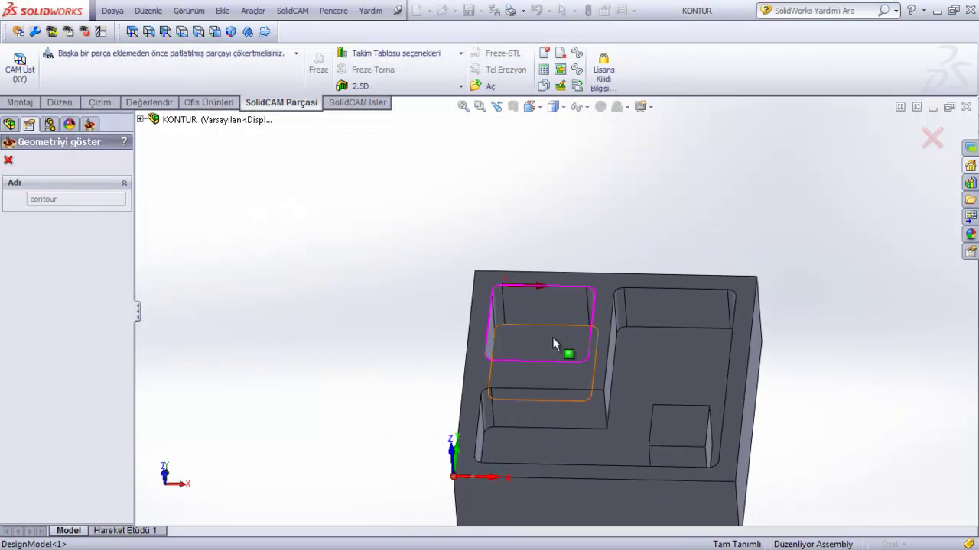
left_click(9, 162)
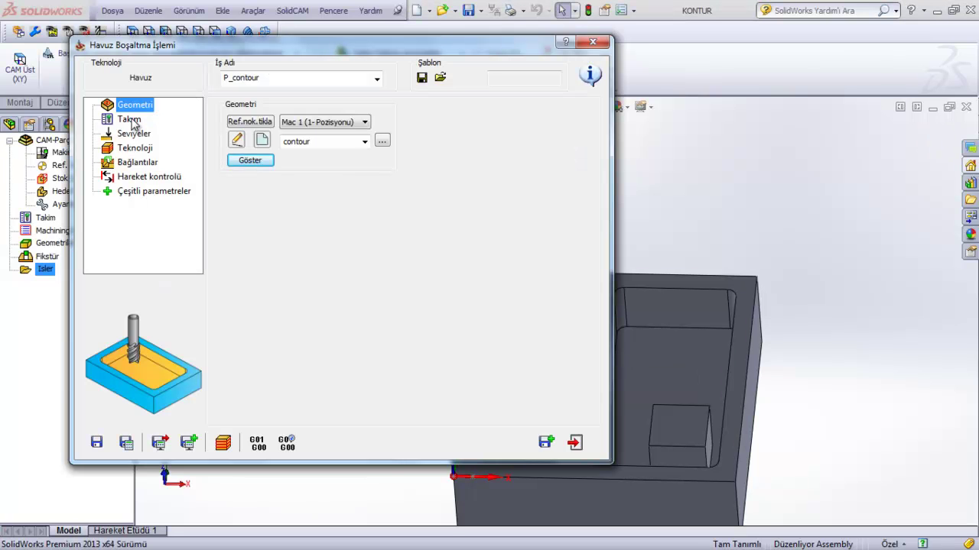
left_click_drag(318, 47, 265, 102)
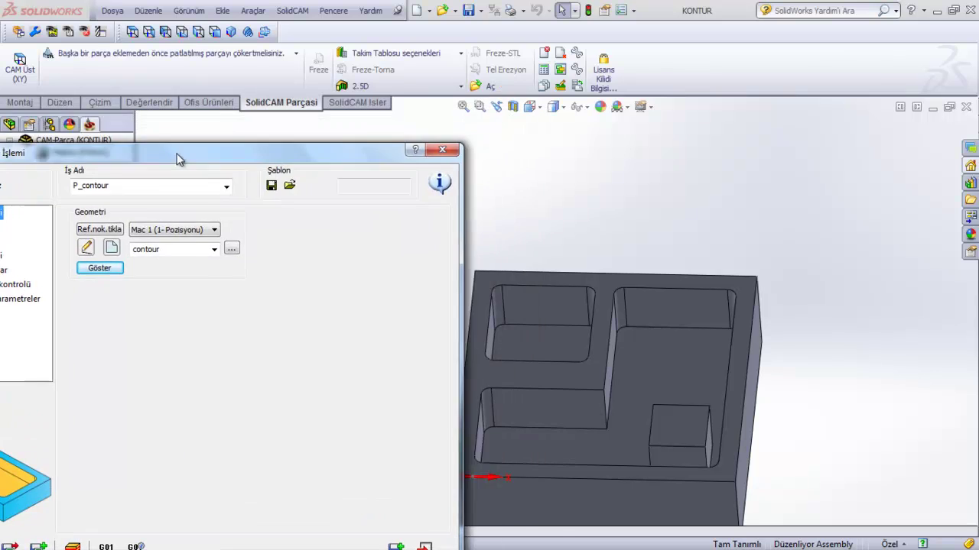
left_click(190, 218)
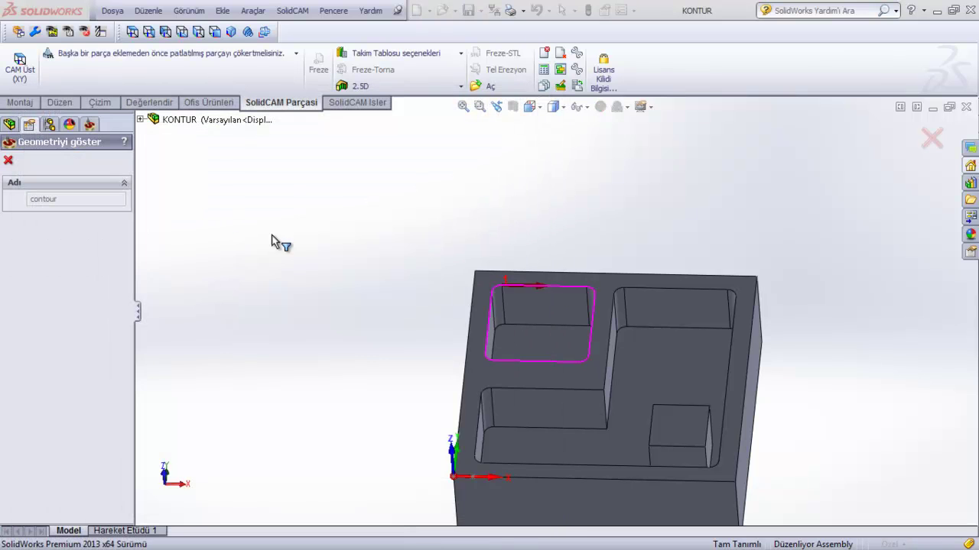
scroll(515, 310, "down", 2)
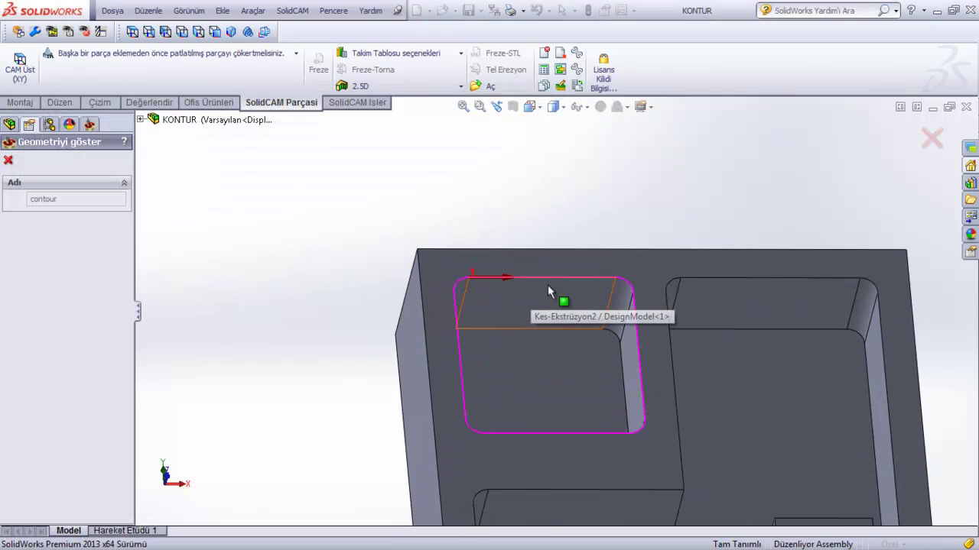
middle_click_drag(533, 295, 516, 303)
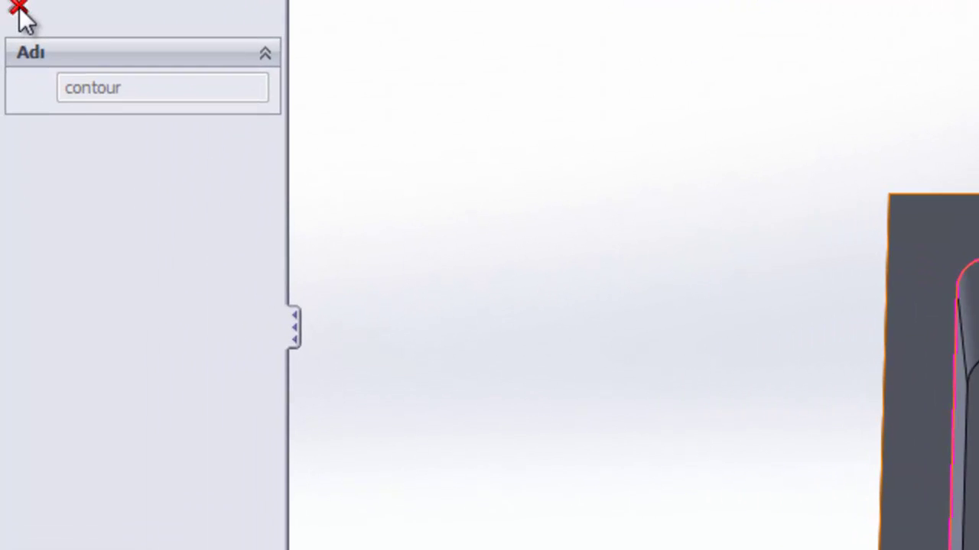
left_click(8, 159)
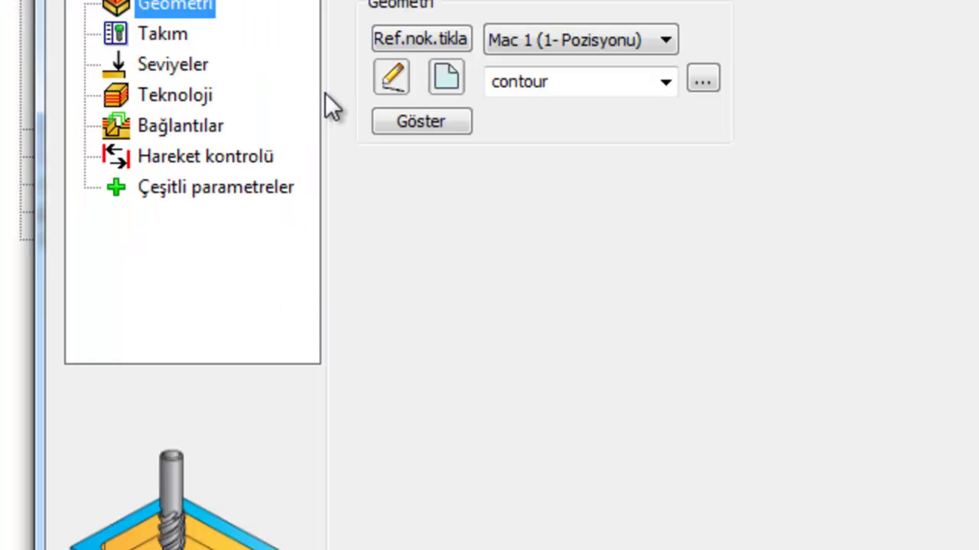
Add a new Parmak freze end mill as tool 1 for the pocket operation
left_click(190, 99)
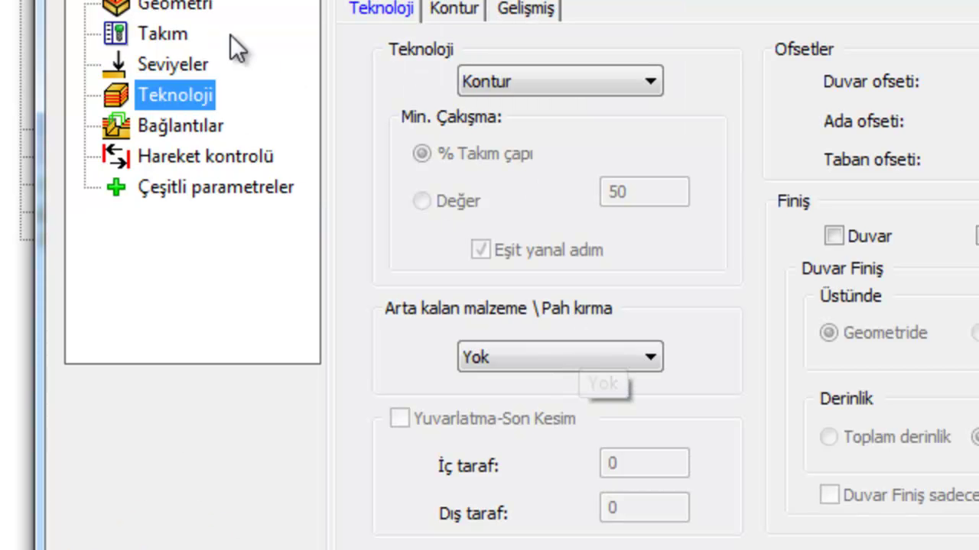
left_click(169, 35)
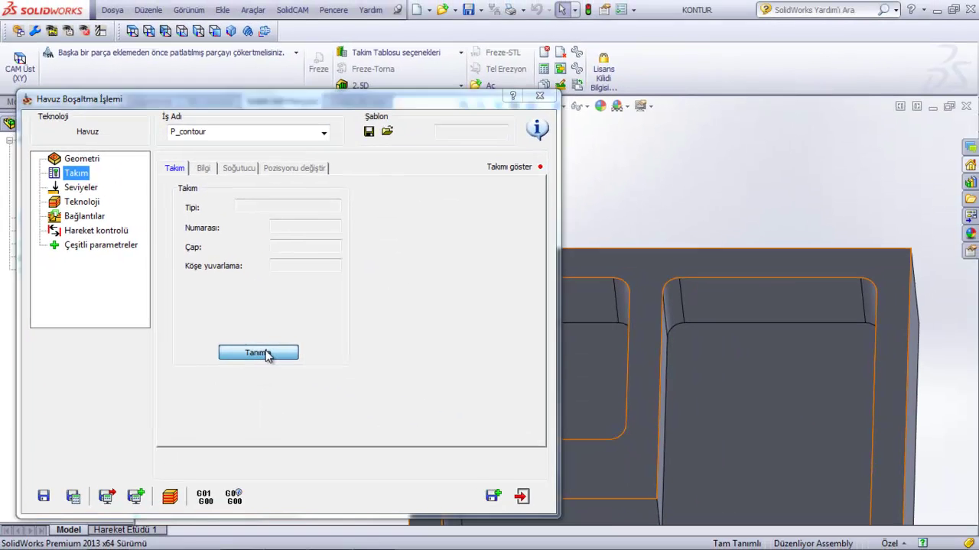
left_click(265, 353)
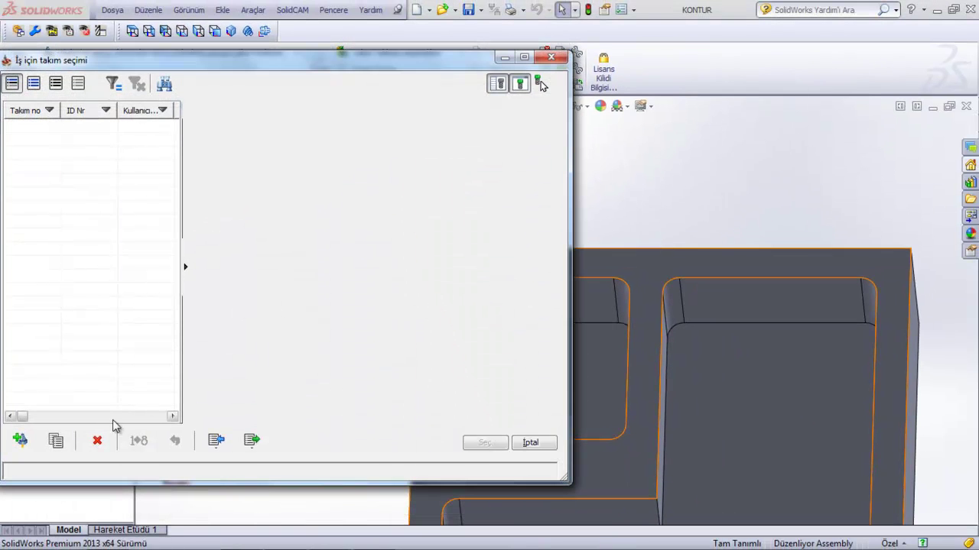
left_click(23, 443)
left_click(213, 156)
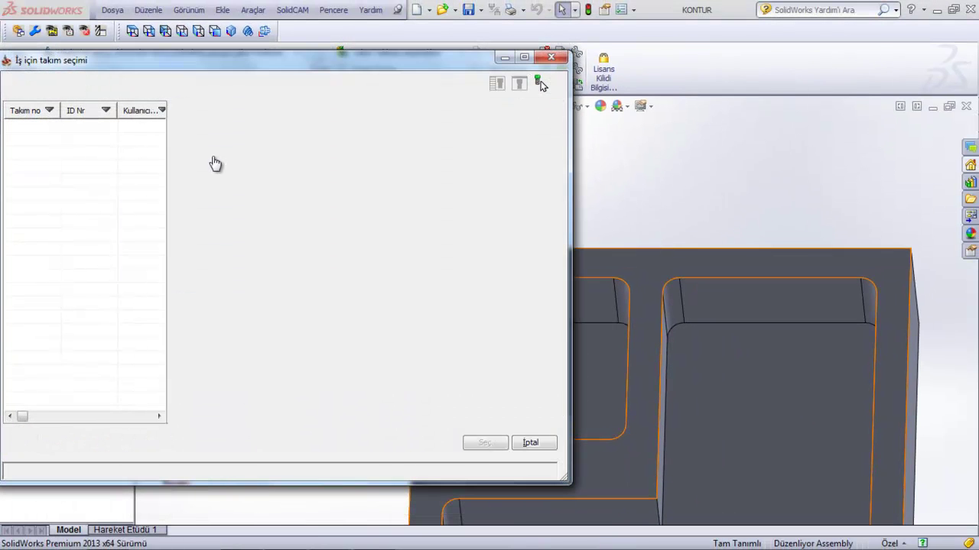
Turn on tool preview and editing, and select the 6 mm diameter to change to 10
left_click_drag(289, 71, 359, 46)
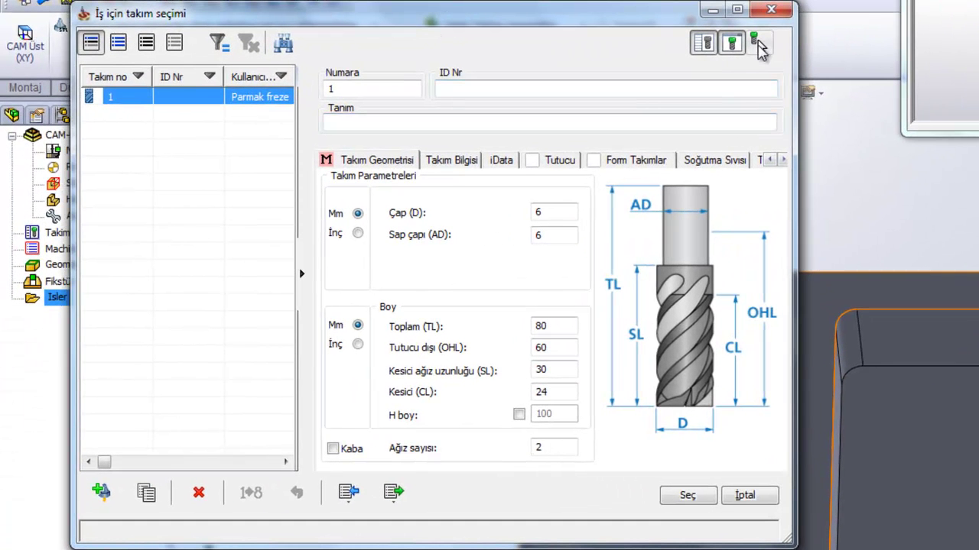
left_click(757, 44)
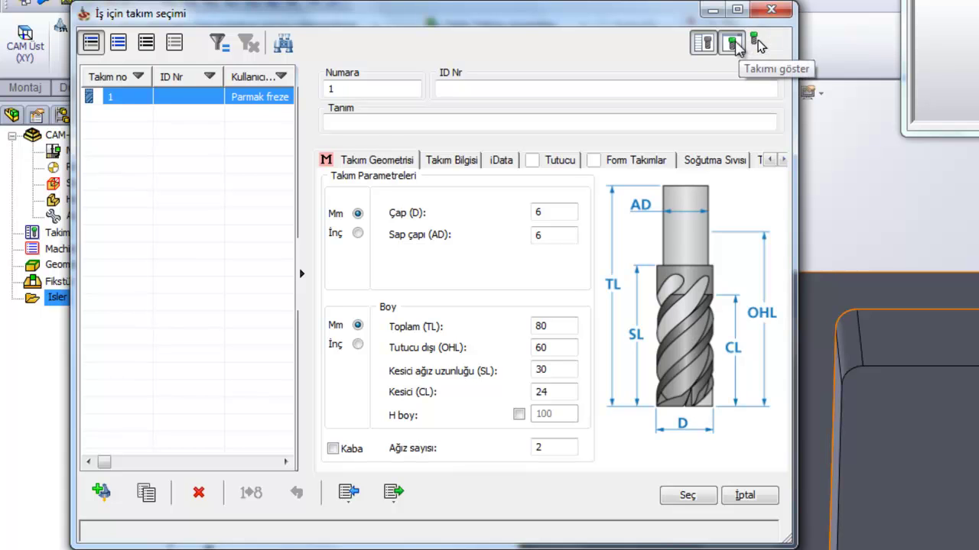
left_click(736, 46)
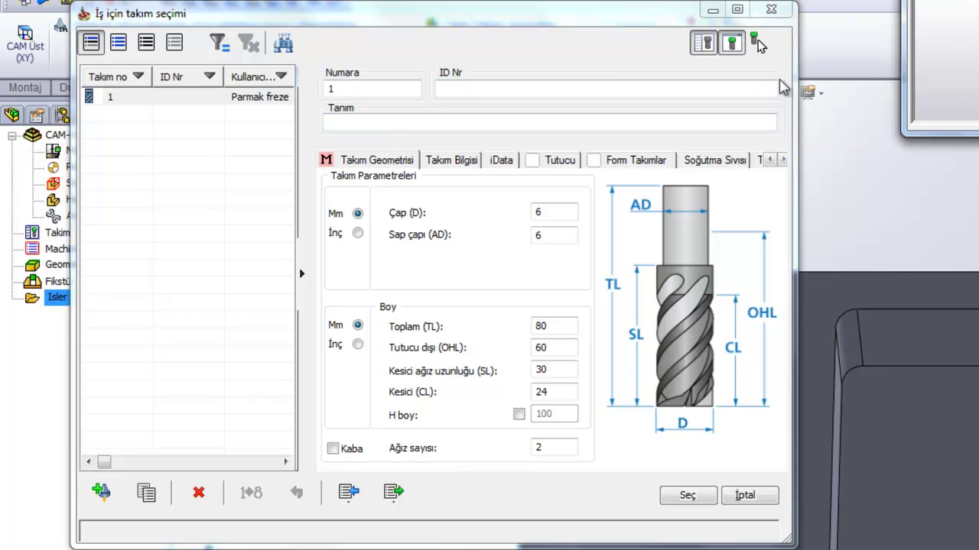
left_click(732, 44)
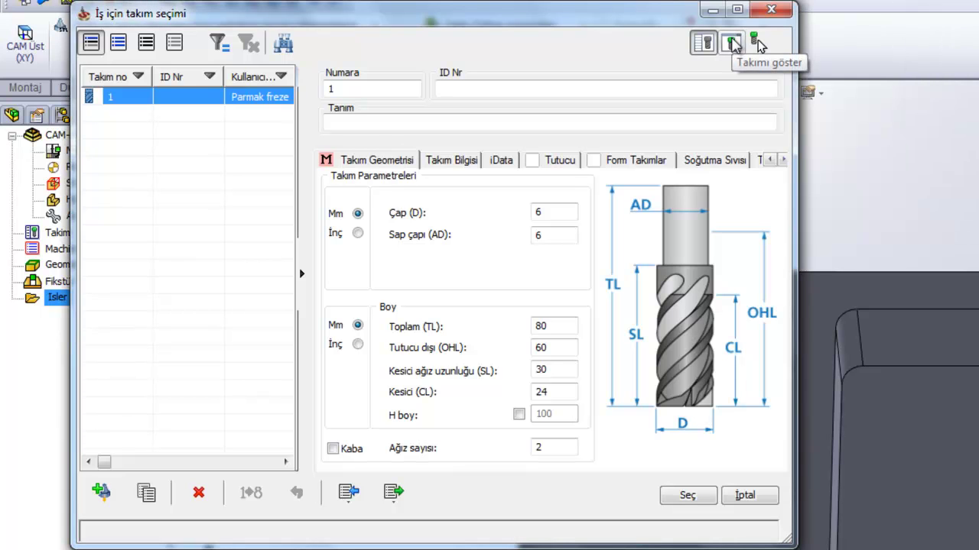
left_click(710, 44)
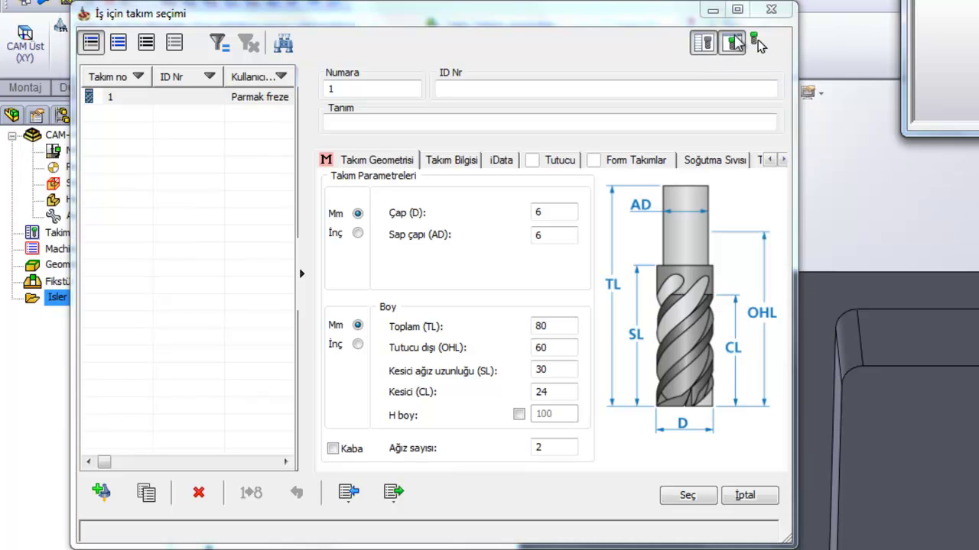
left_click(683, 426)
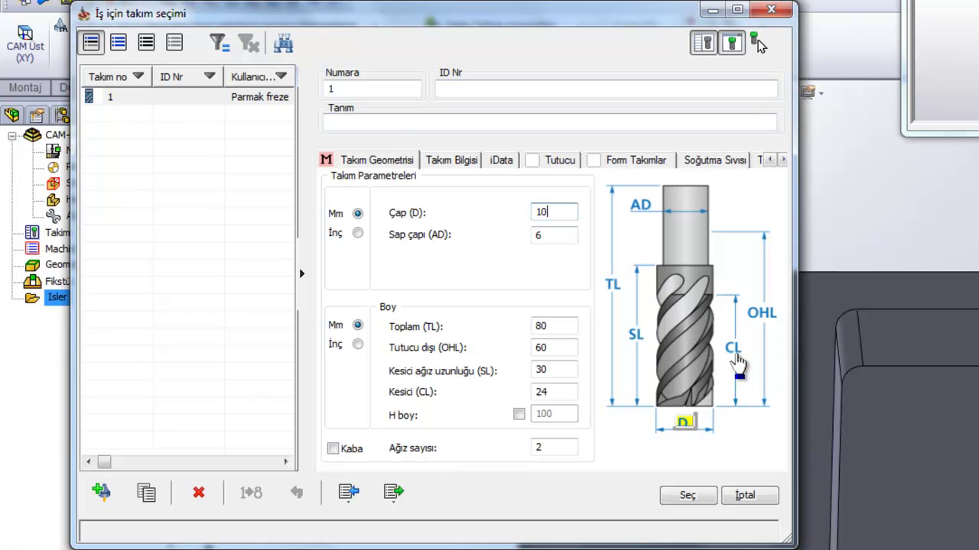
Apply the 10 mm diameter and shank, and set the cutting length to 35
left_click(732, 349)
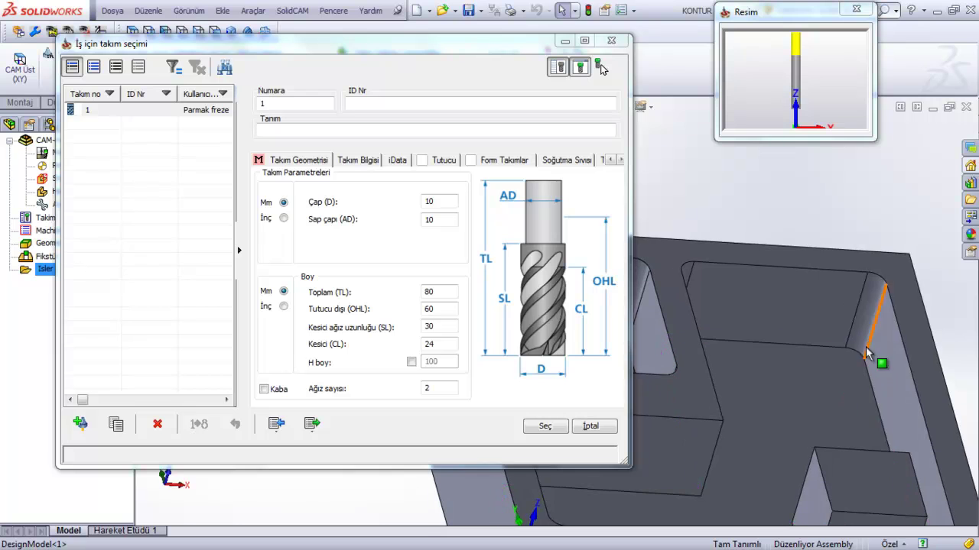
left_click(857, 324)
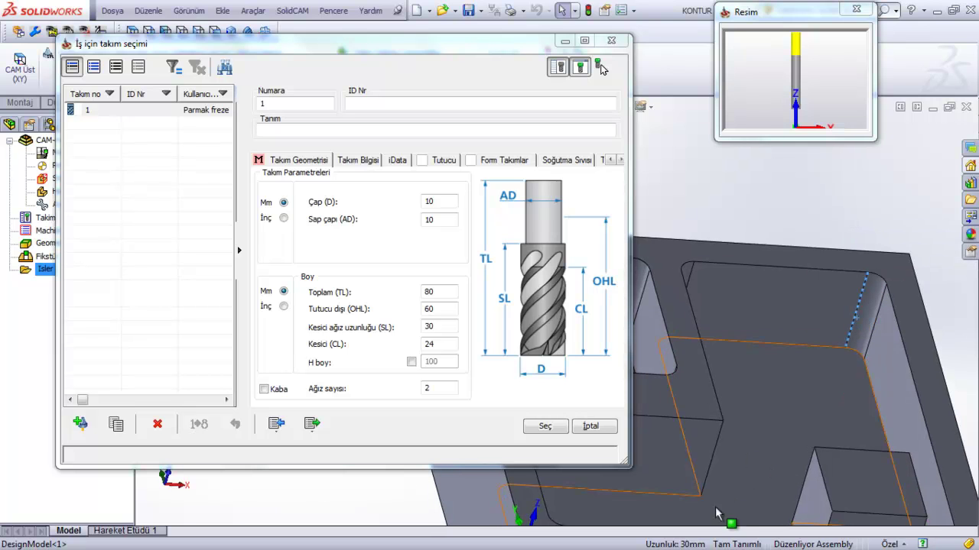
left_click(582, 310)
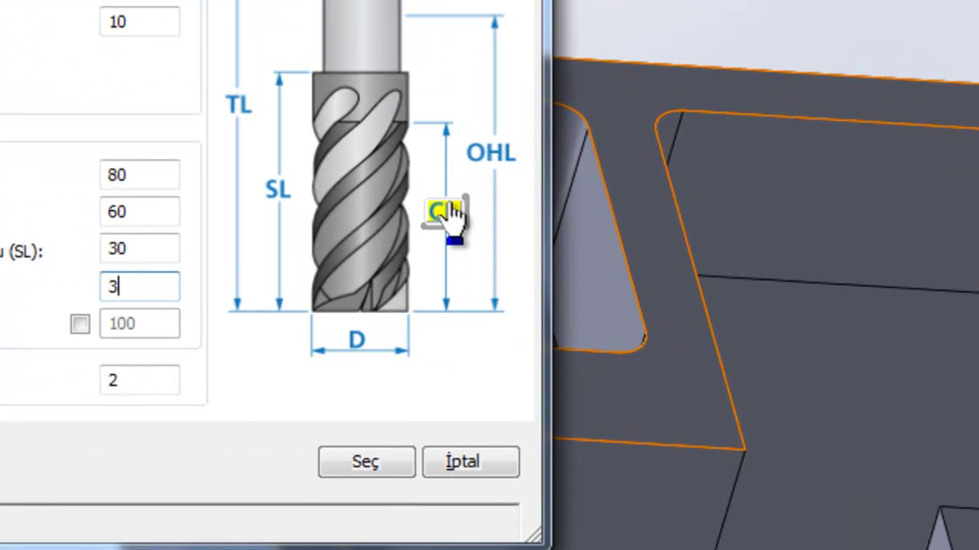
type("35")
key("ctrl+a")
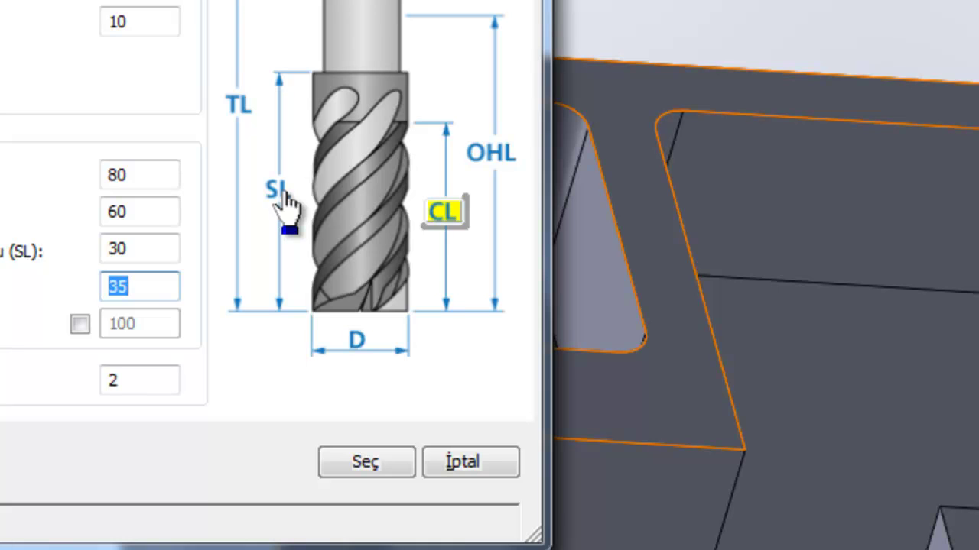
Set flute length 40 and 4 flutes, then select the tool for the pocket
left_click(284, 200)
type("40")
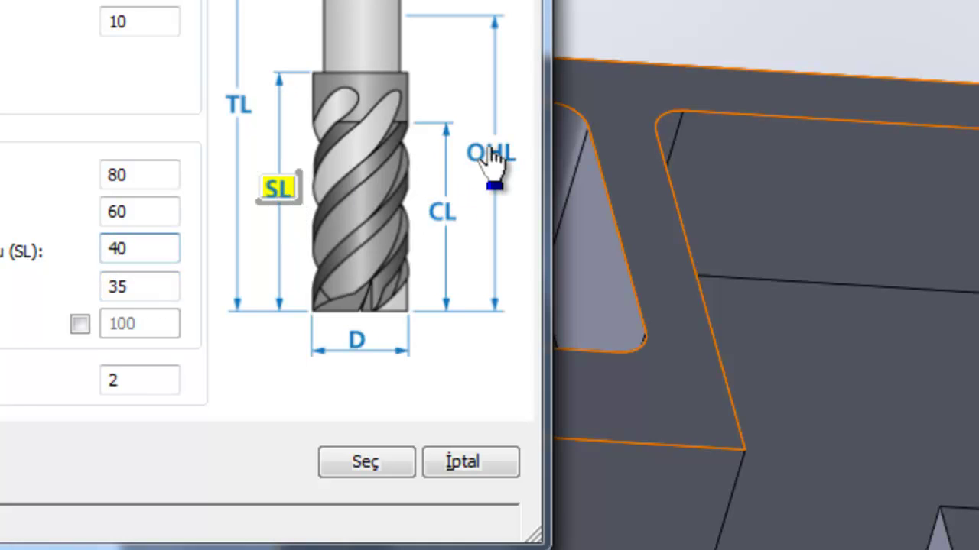
left_click(493, 156)
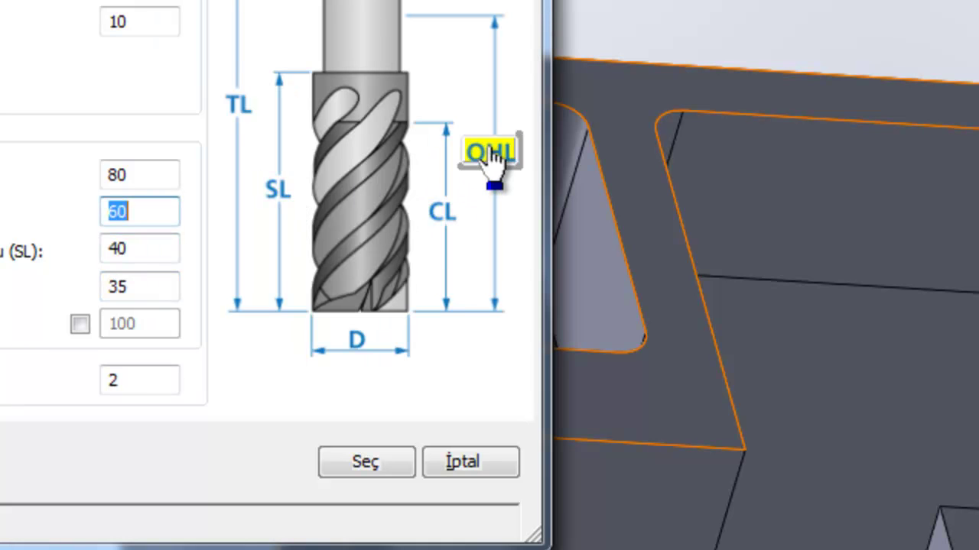
left_click(239, 107)
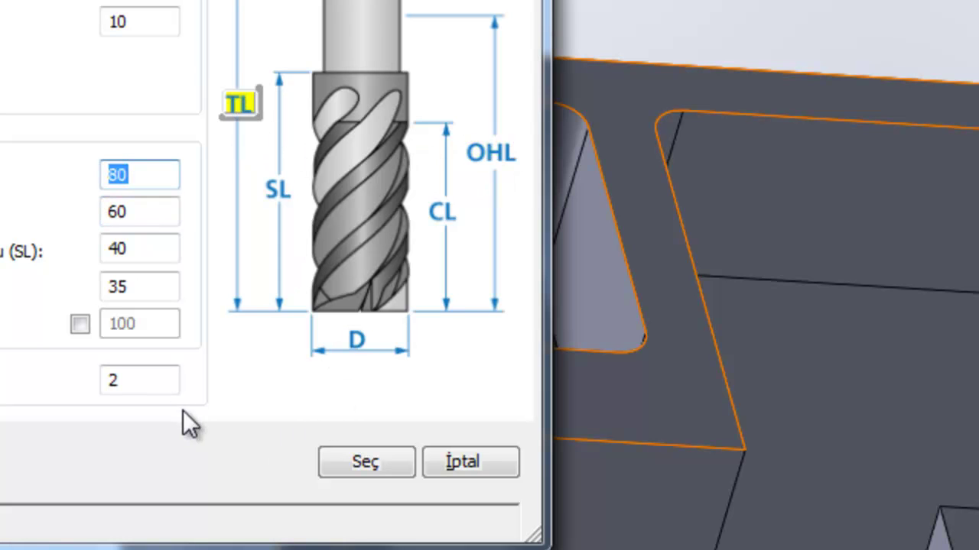
left_click_drag(146, 380, 102, 404)
type("4")
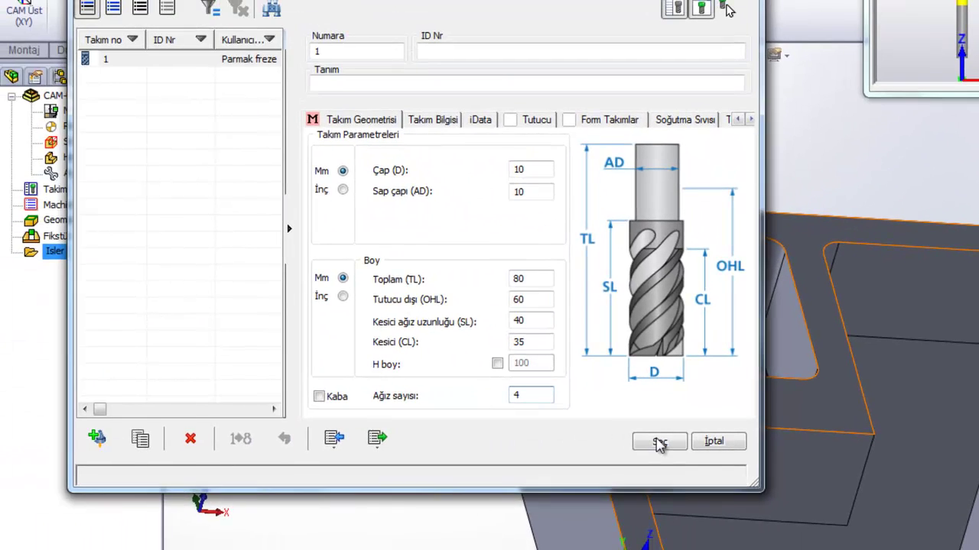
left_click(418, 458)
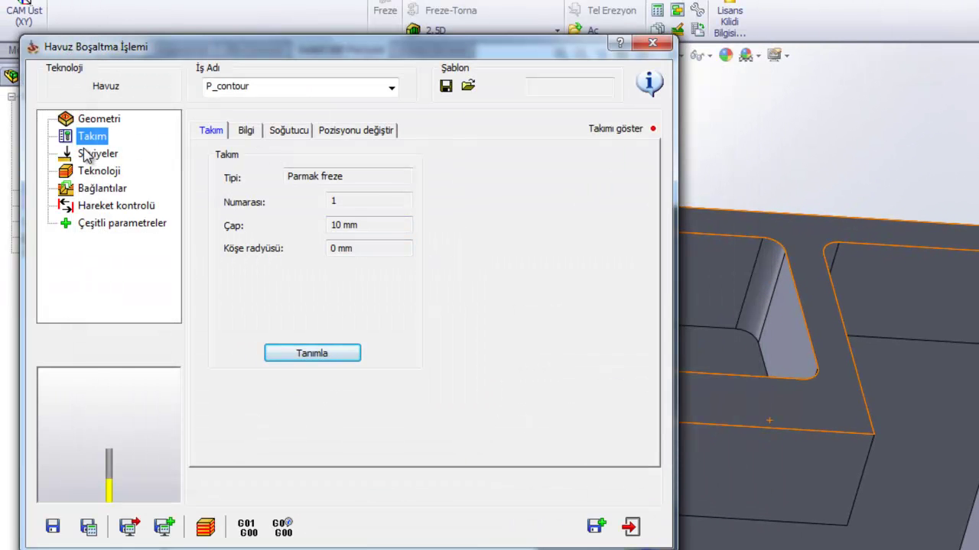
Pick the top face as work top plane (Z 0) and the floor as pocket depth 30
left_click_drag(250, 47, 286, 10)
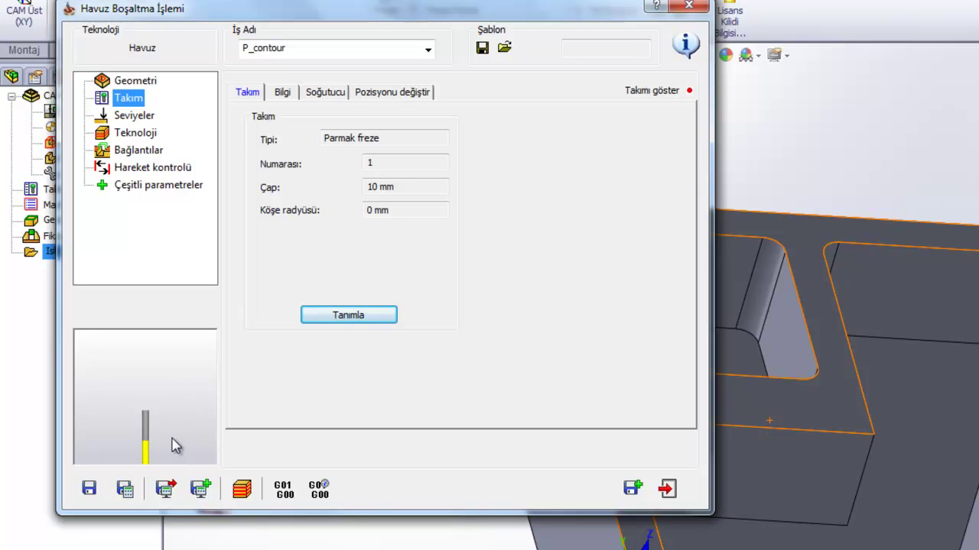
left_click(133, 123)
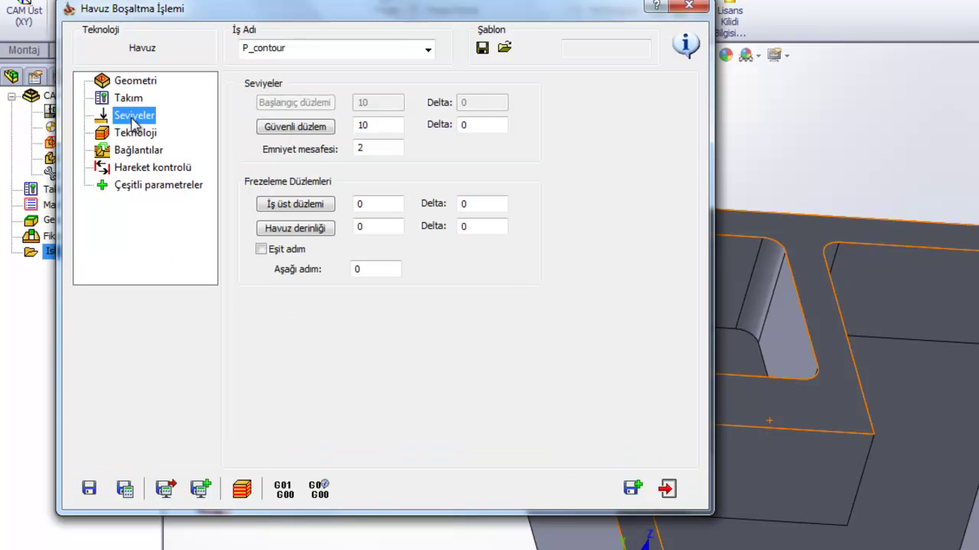
left_click(296, 210)
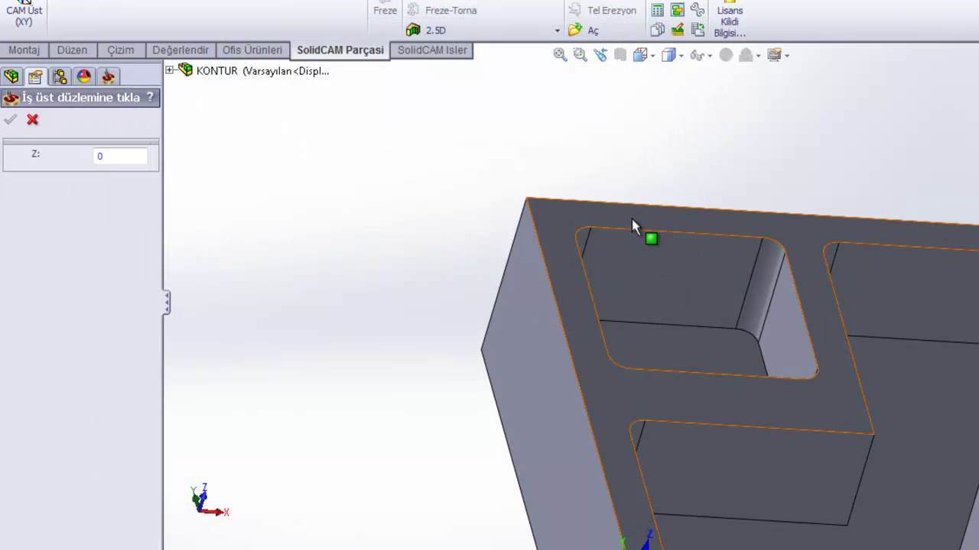
left_click(633, 212)
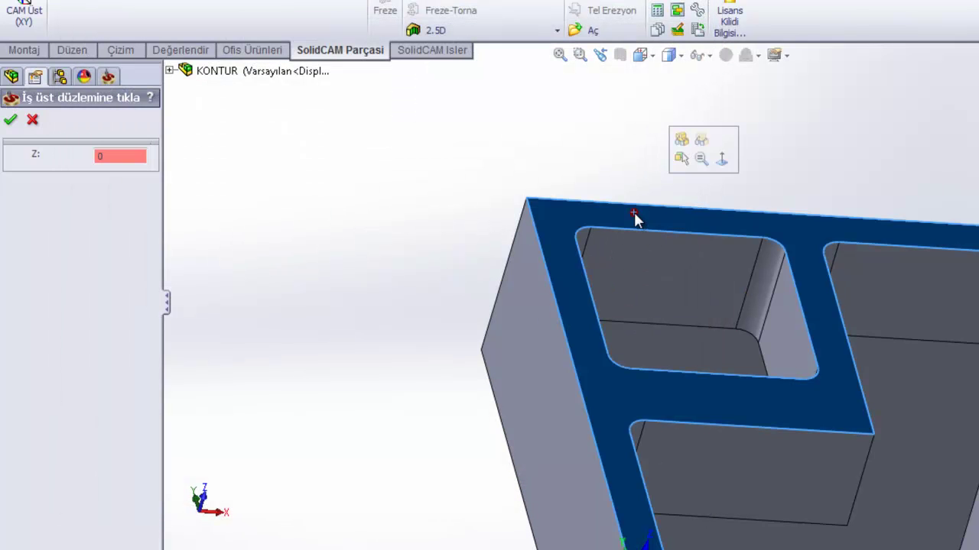
left_click(11, 120)
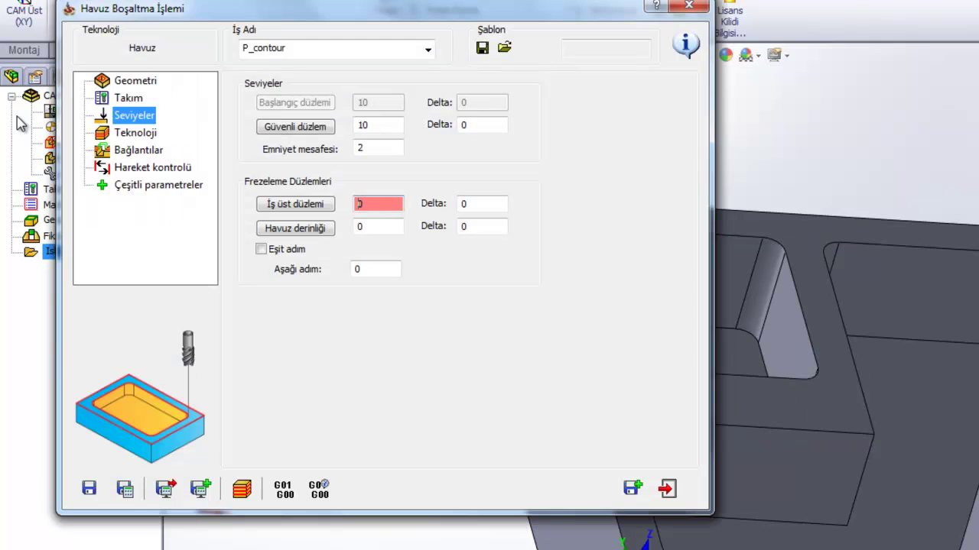
left_click(297, 229)
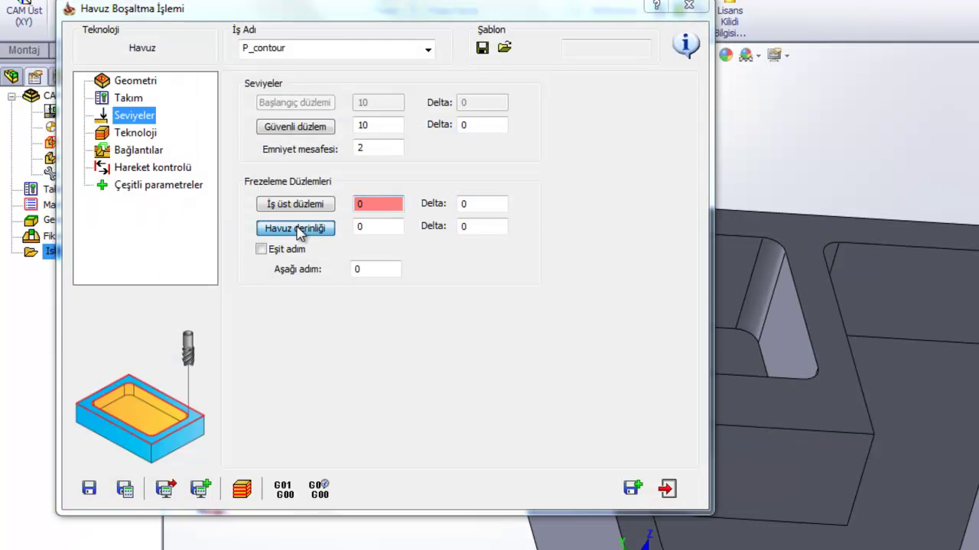
left_click(641, 366)
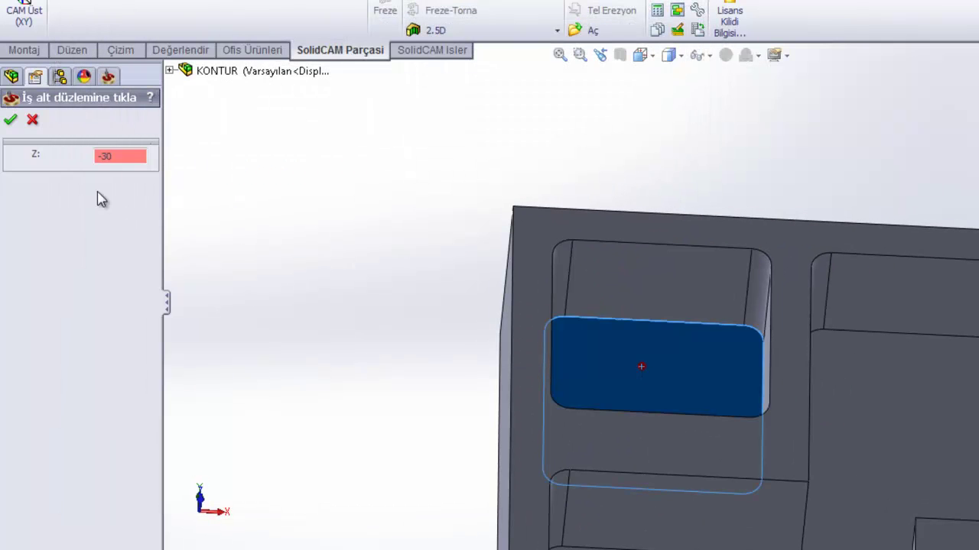
left_click(11, 121)
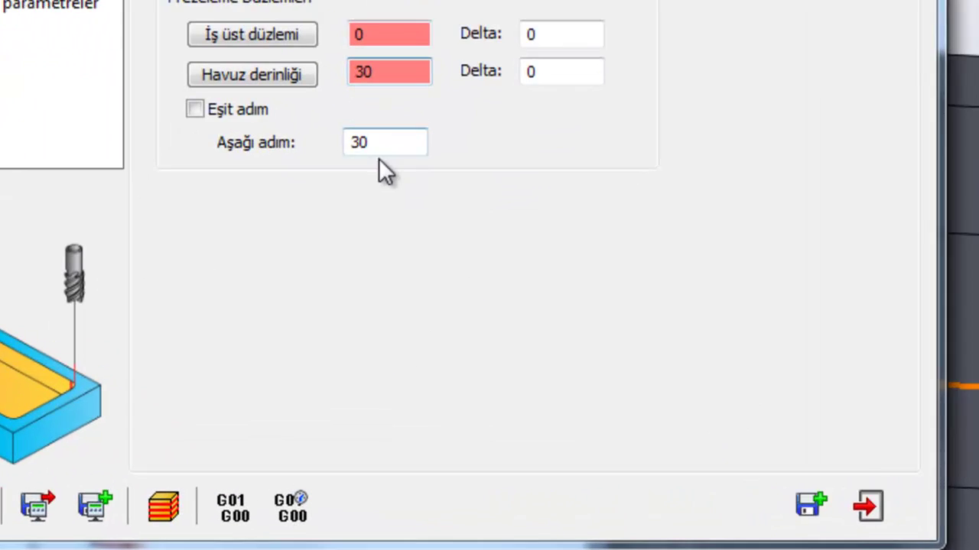
Set the step-down to 1 with equal steps
left_click(383, 122)
double_click(368, 128)
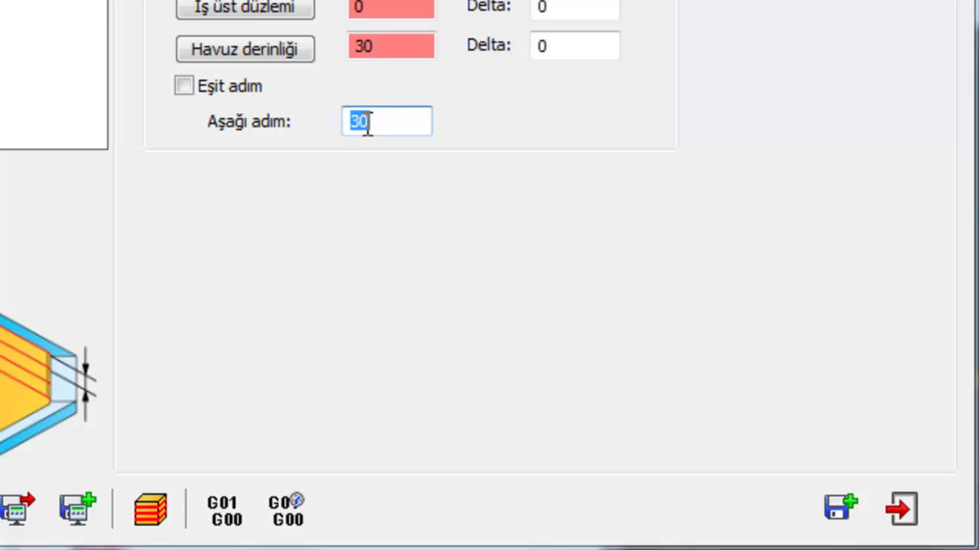
type("1")
left_click(184, 86)
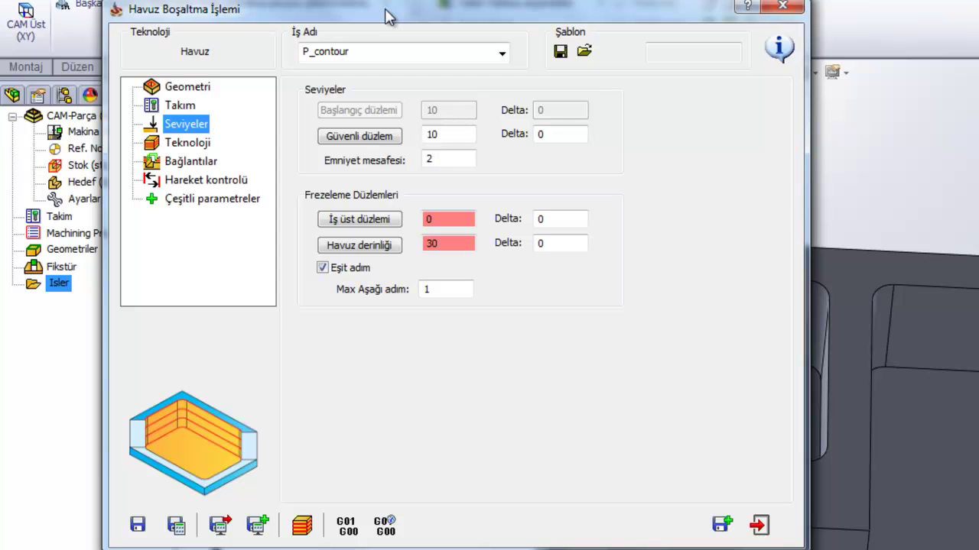
Keep Kontur as the pocketing technology and check the 50% minimum overlap
left_click(197, 143)
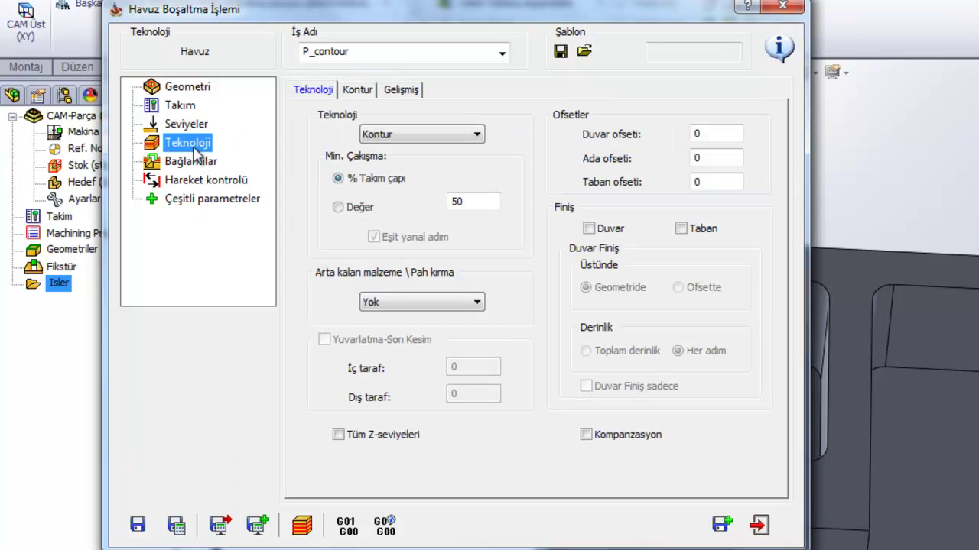
left_click(388, 135)
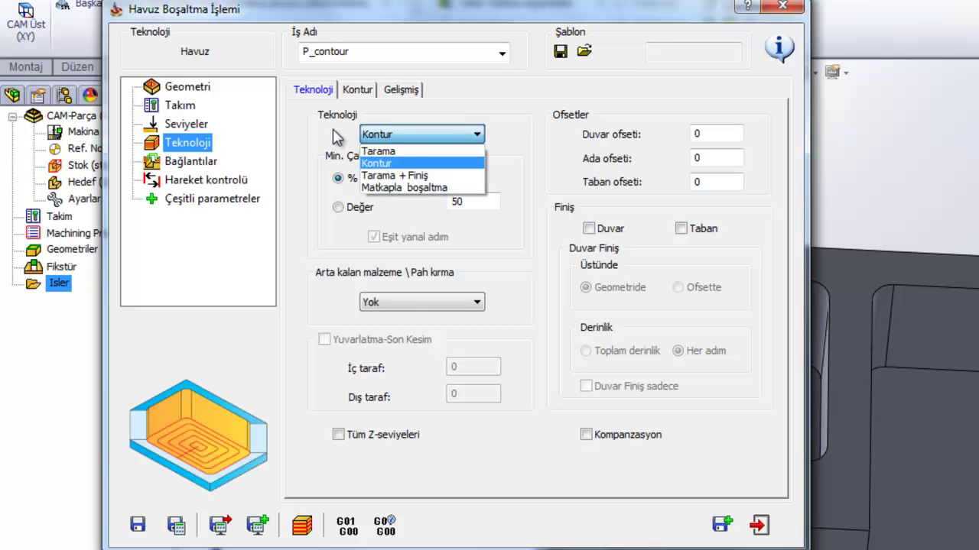
left_click(384, 161)
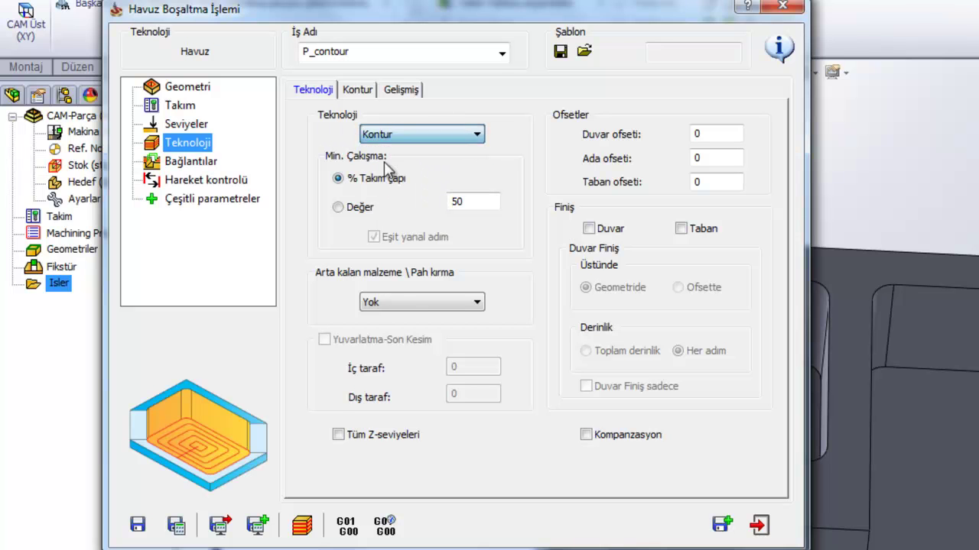
left_click(467, 204)
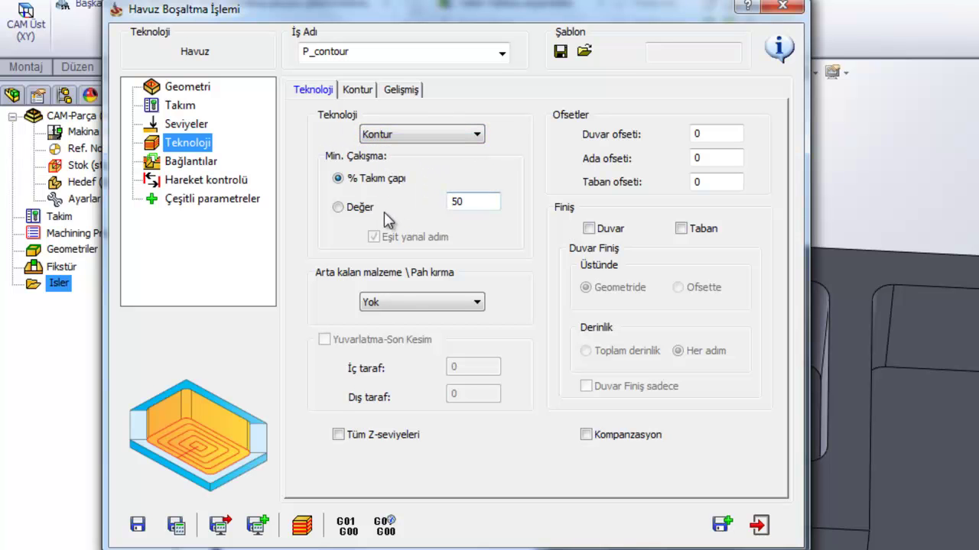
left_click(468, 200)
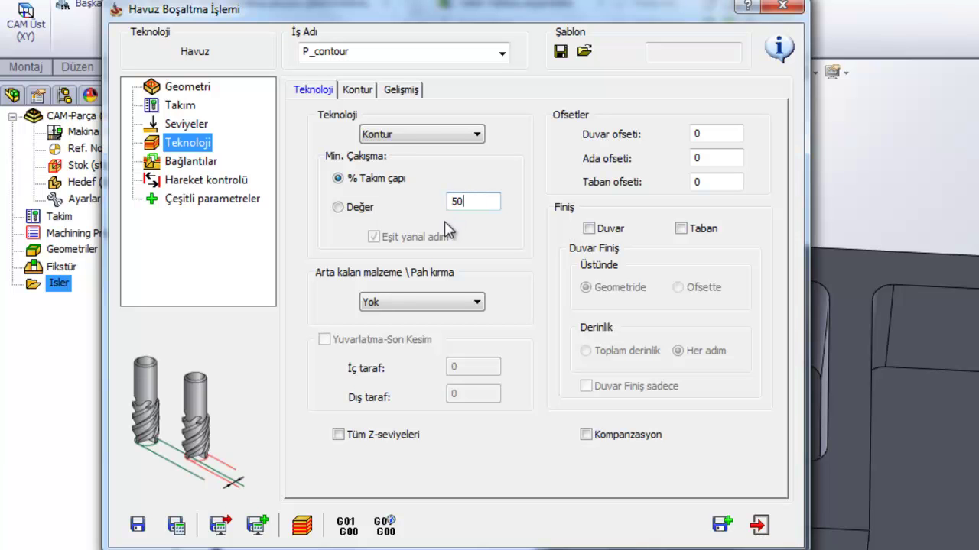
left_click(345, 215)
left_click_drag(671, 15, 631, 10)
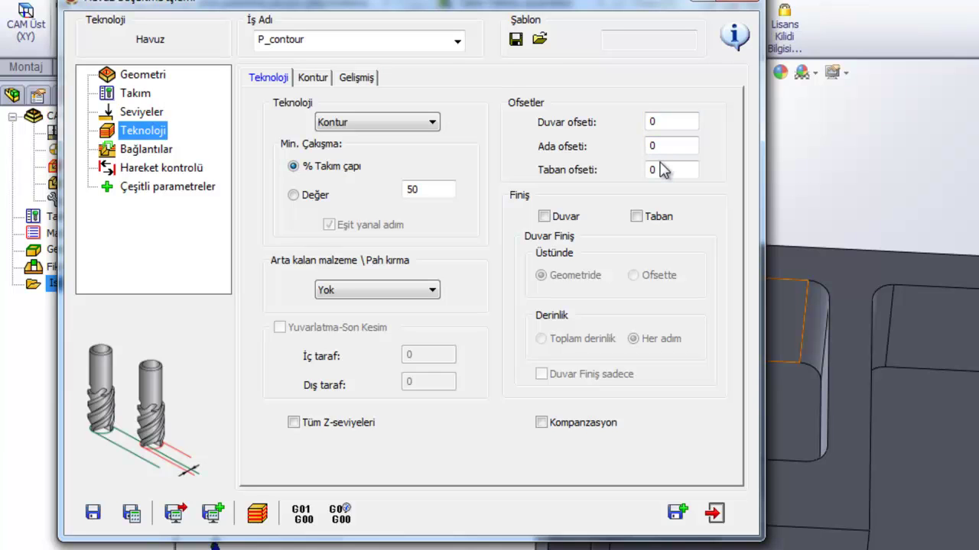
Set wall offset 0.5, island offset 0 and floor offset 0.2
left_click(672, 124)
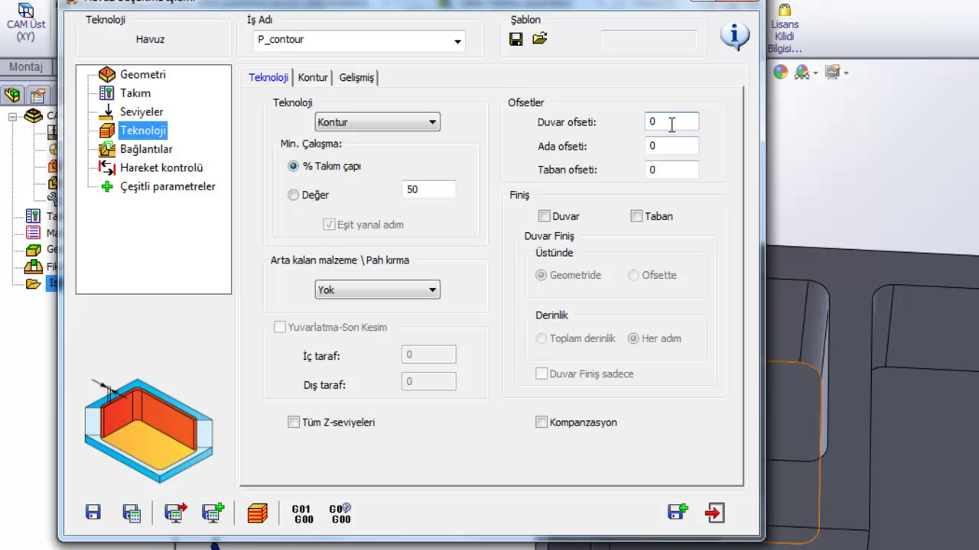
type(".5")
left_click(682, 150)
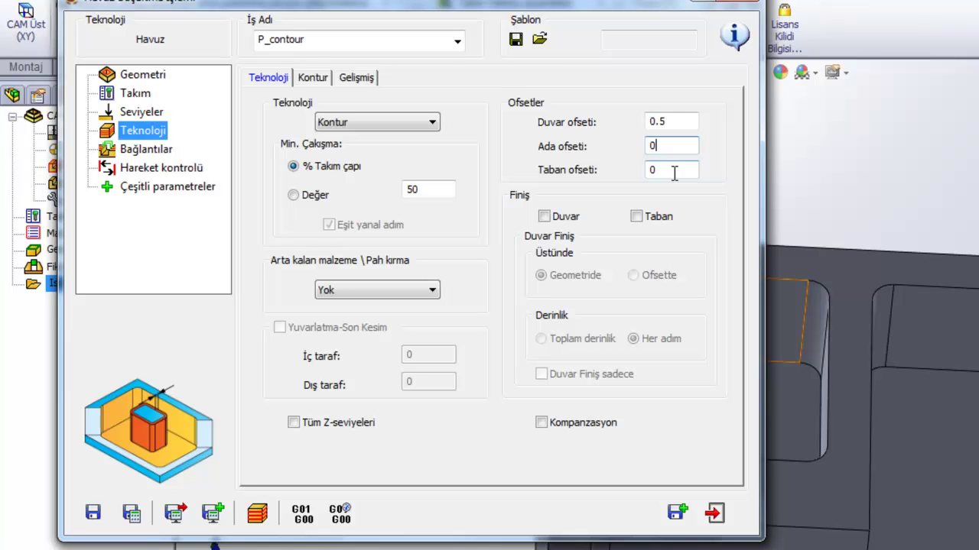
left_click(674, 173)
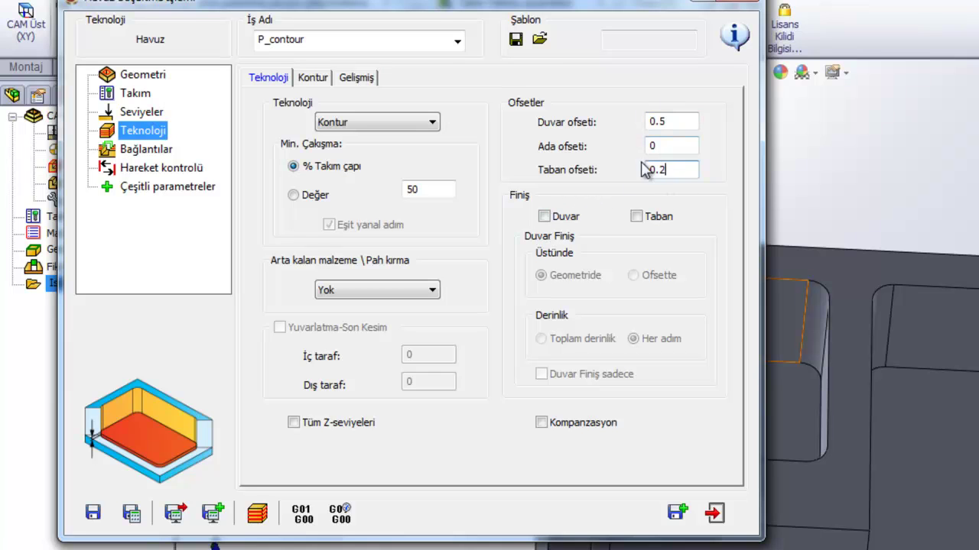
type(".2")
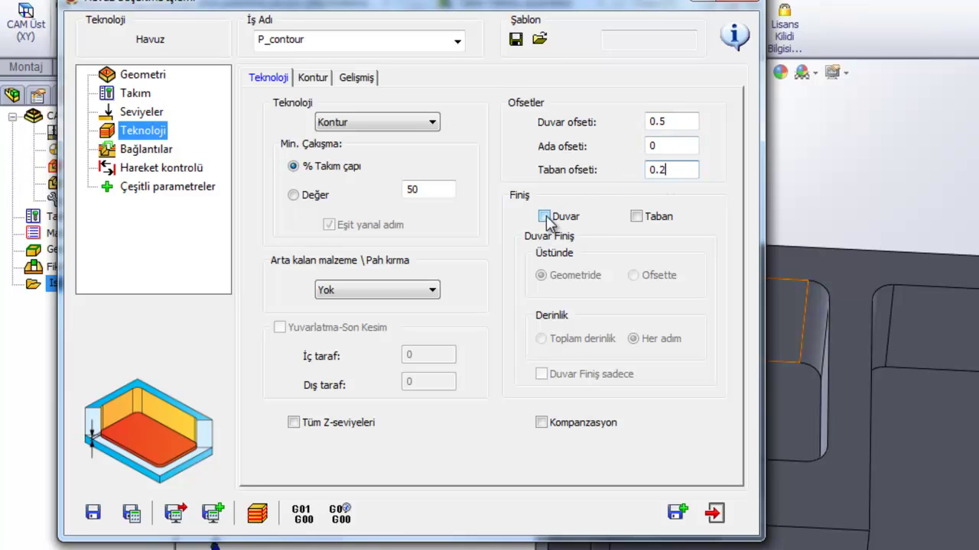
Enable wall finishing over the total depth rather than at every step
left_click(548, 217)
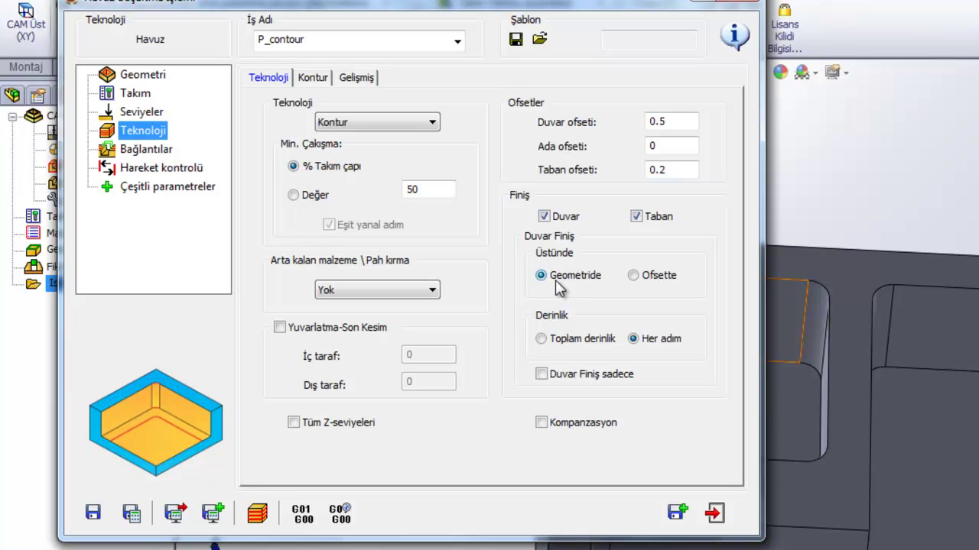
left_click(634, 277)
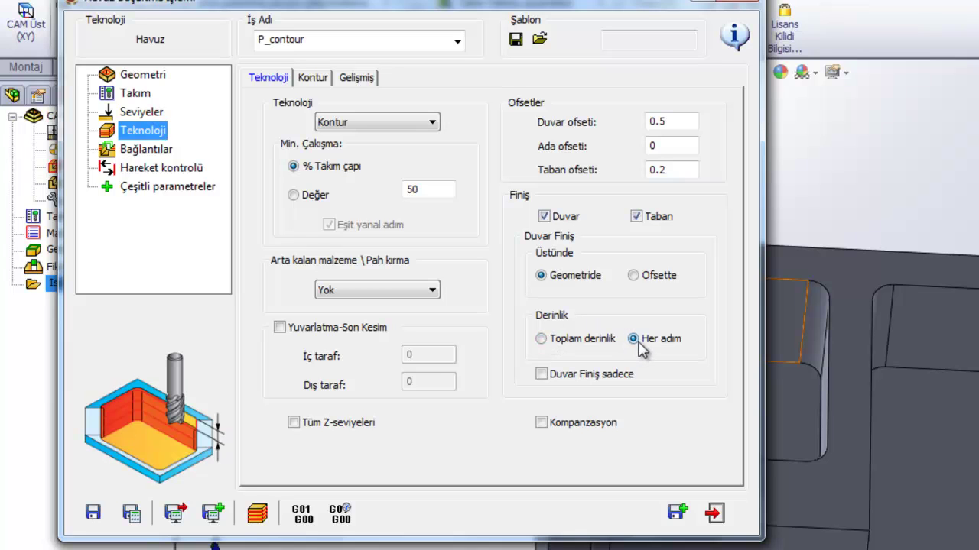
left_click(545, 341)
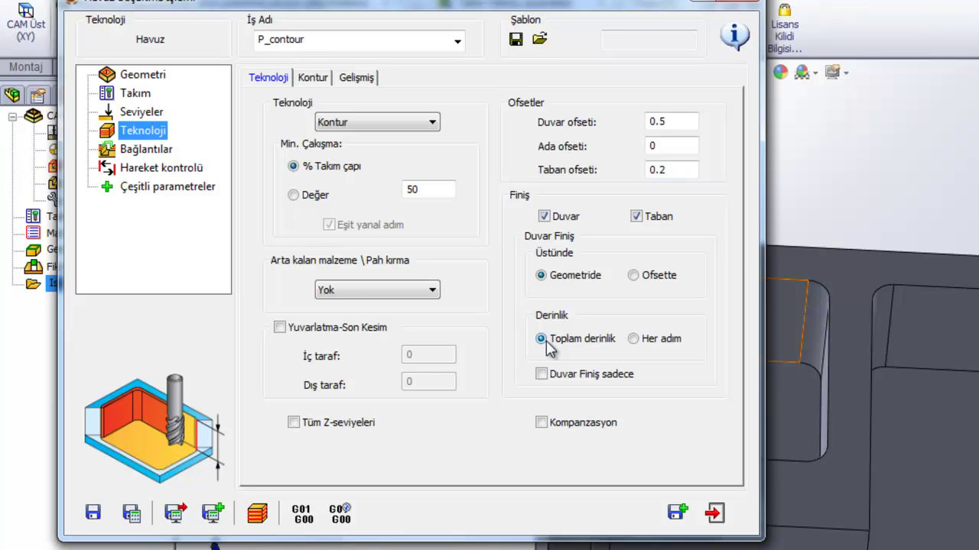
left_click(633, 338)
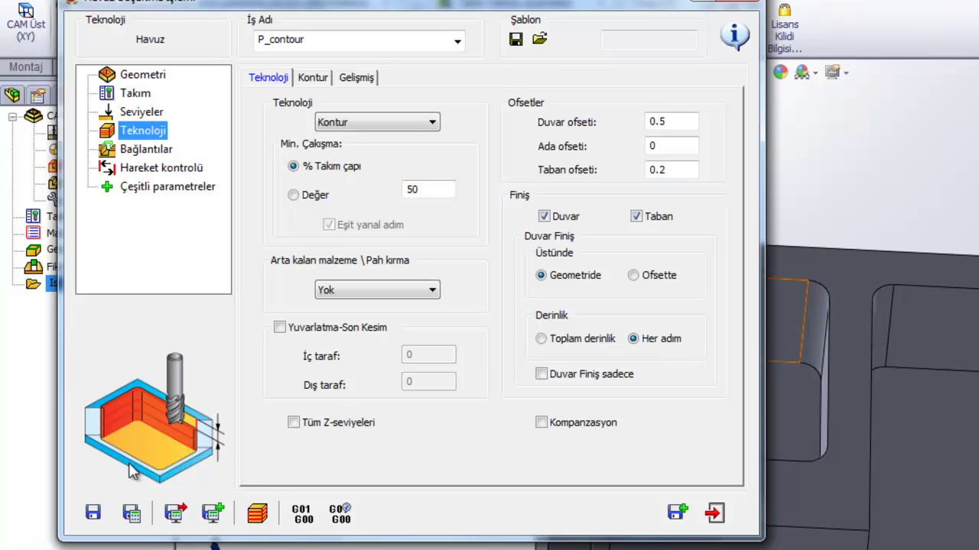
left_click(677, 121)
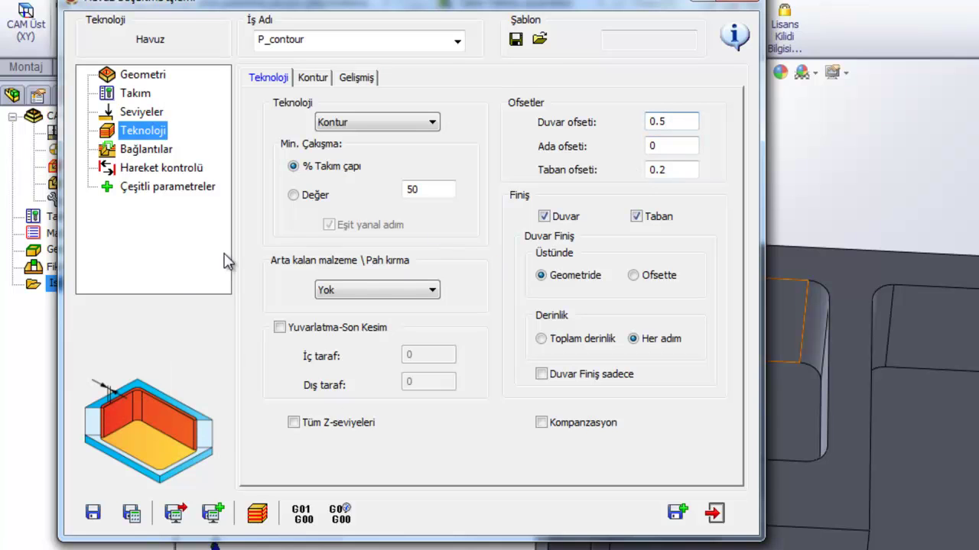
mouse_move(541, 338)
left_click(633, 339)
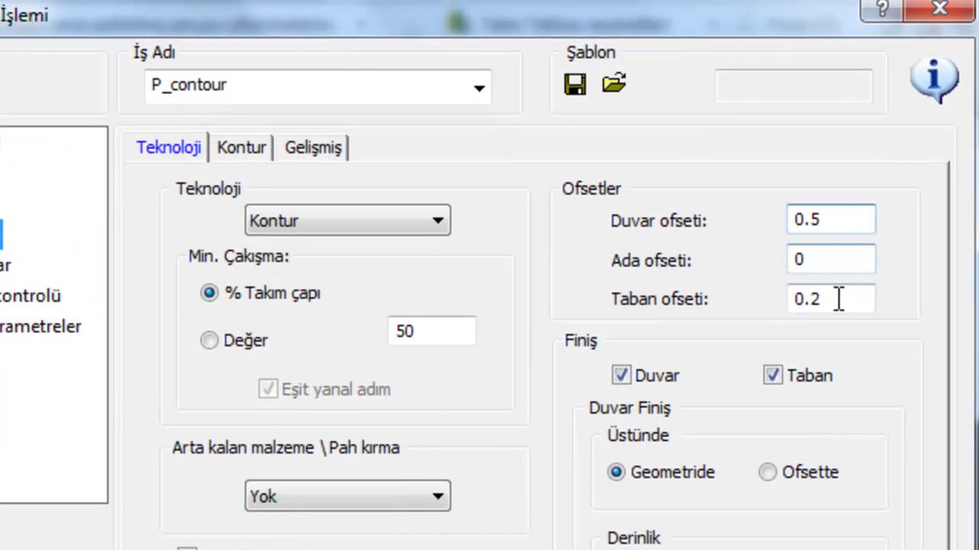
left_click(756, 234)
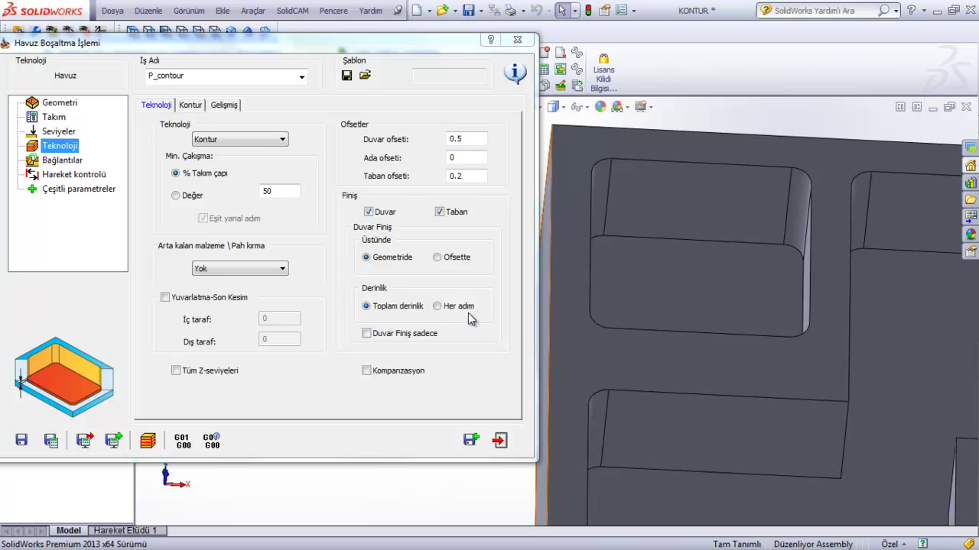
left_click(388, 307)
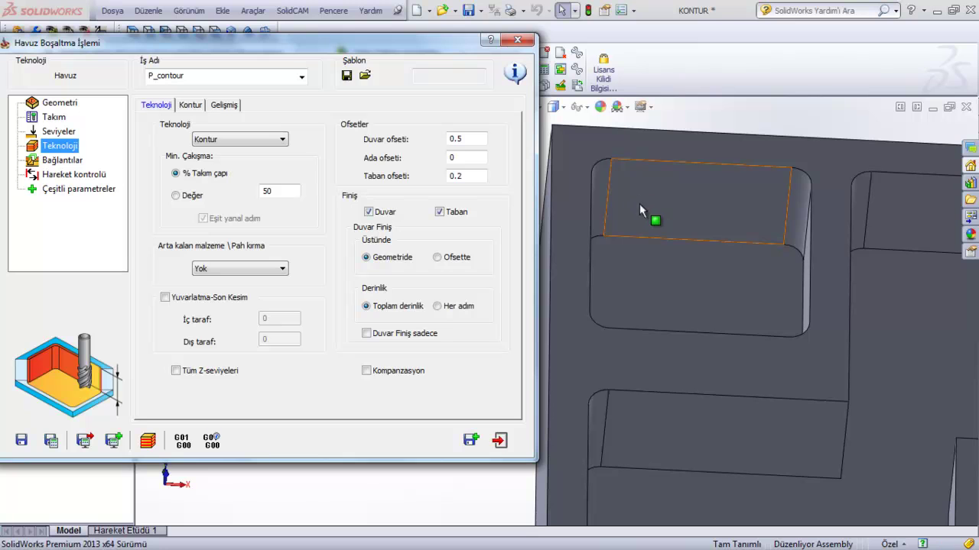
left_click(477, 139)
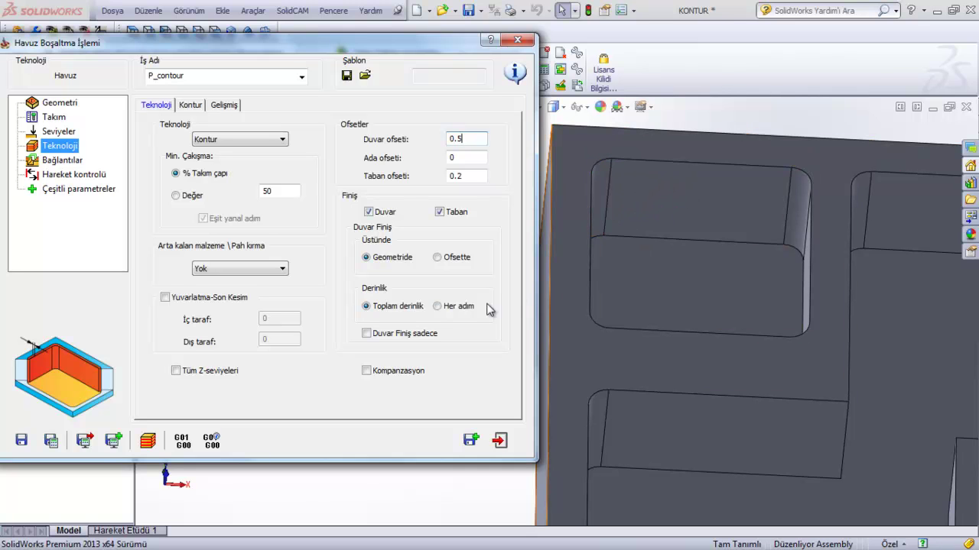
left_click(437, 306)
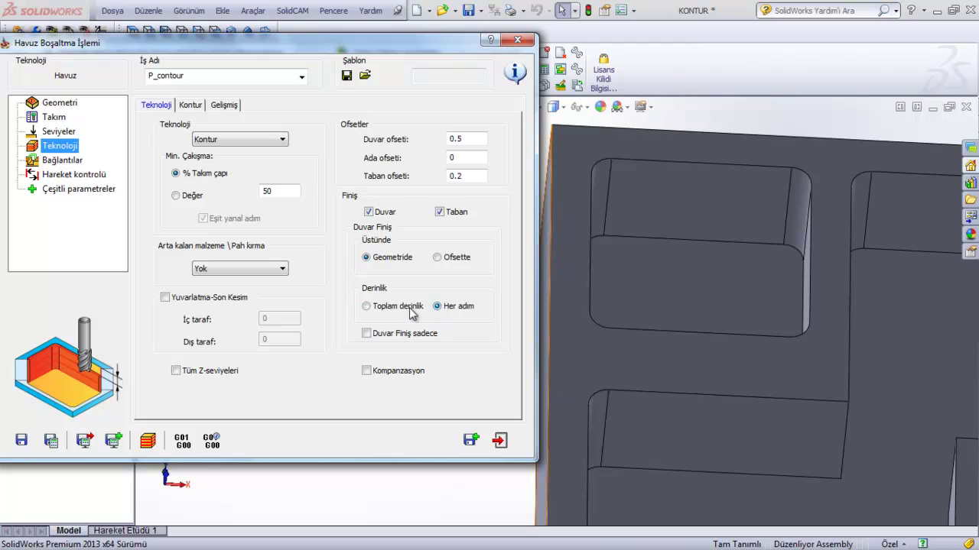
left_click(368, 307)
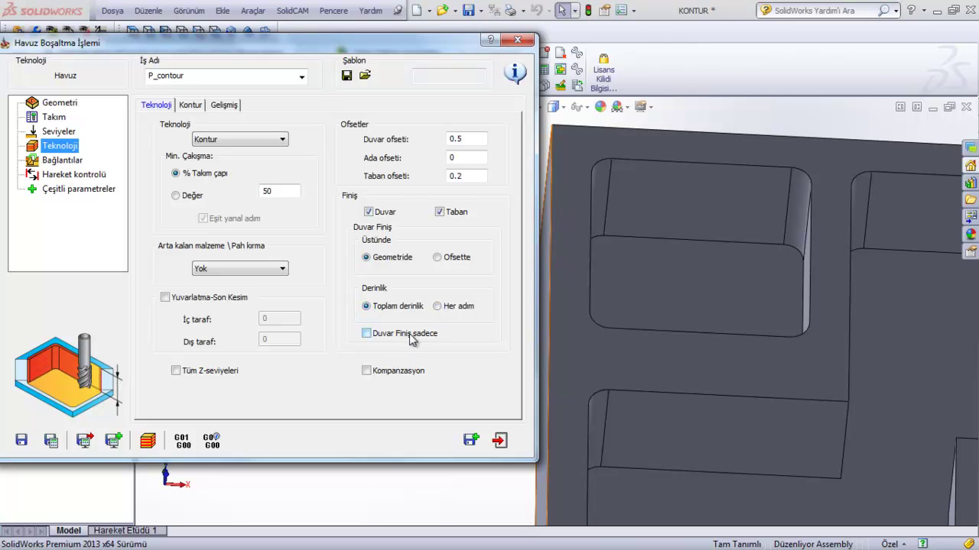
Keep floor finishing enabled alongside the walls and turn on tool compensation
left_click(367, 334)
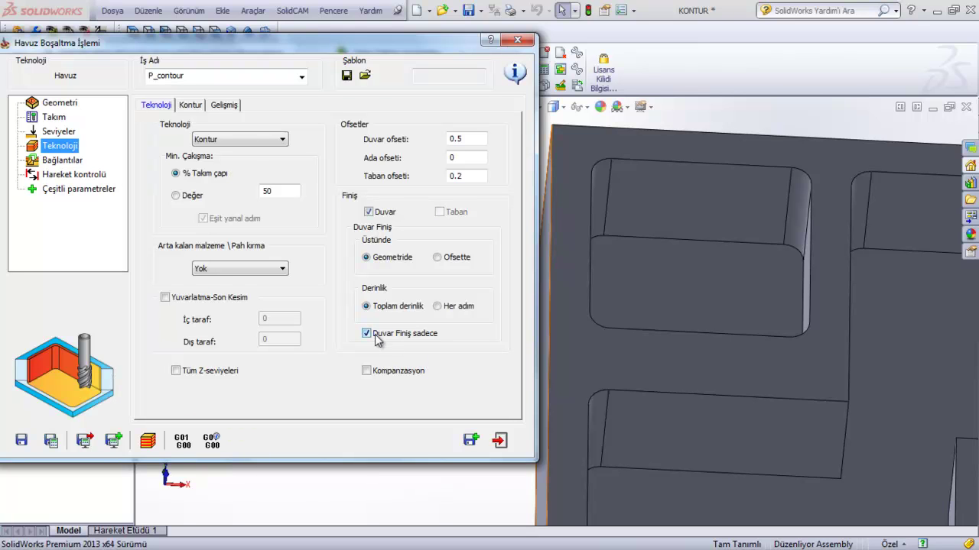
left_click(375, 335)
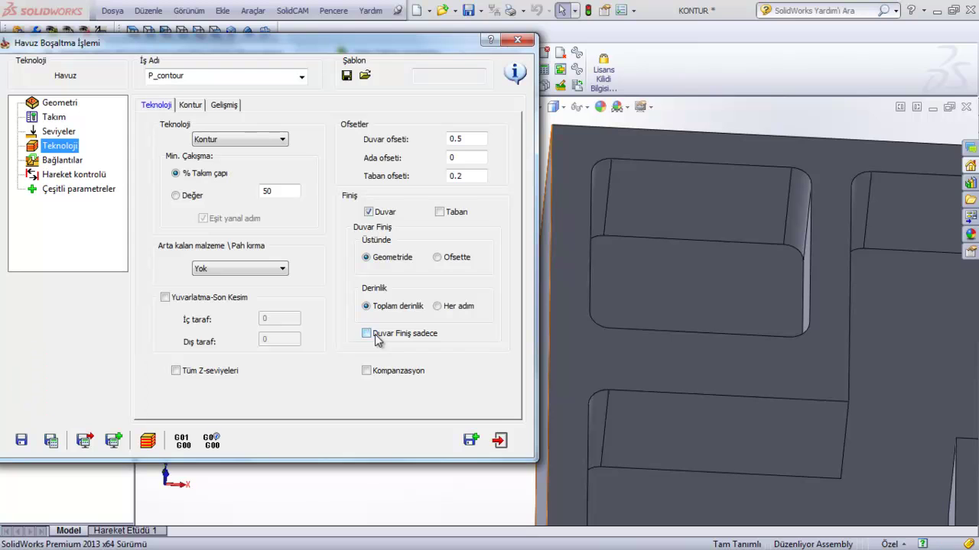
left_click(441, 215)
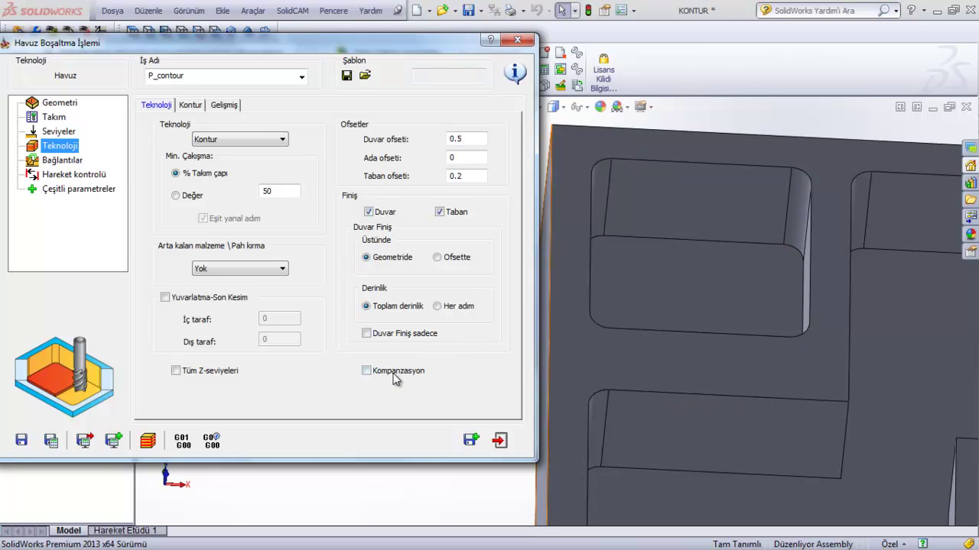
left_click(366, 371)
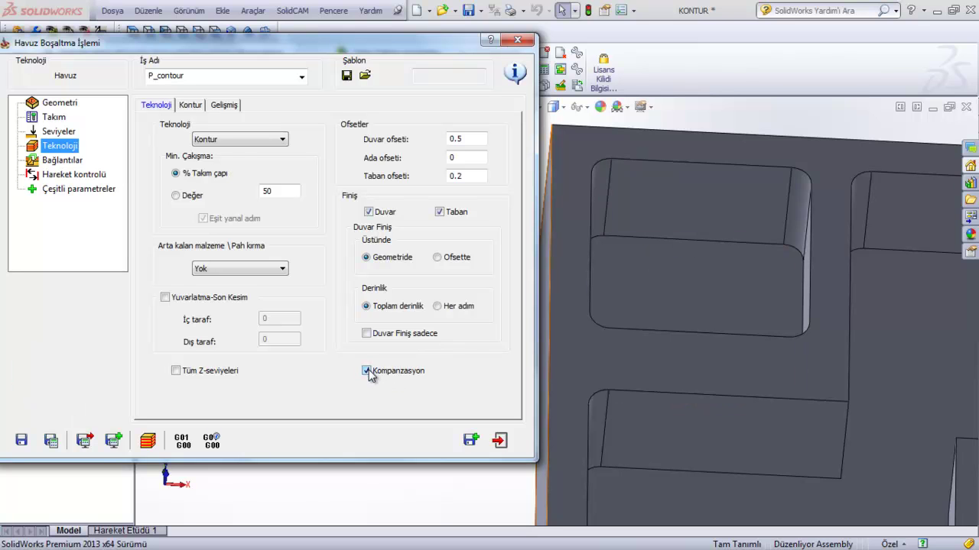
On the Kontur page, compare Tutucu and İç taraf, and keep the start point at İç taraf
left_click(190, 105)
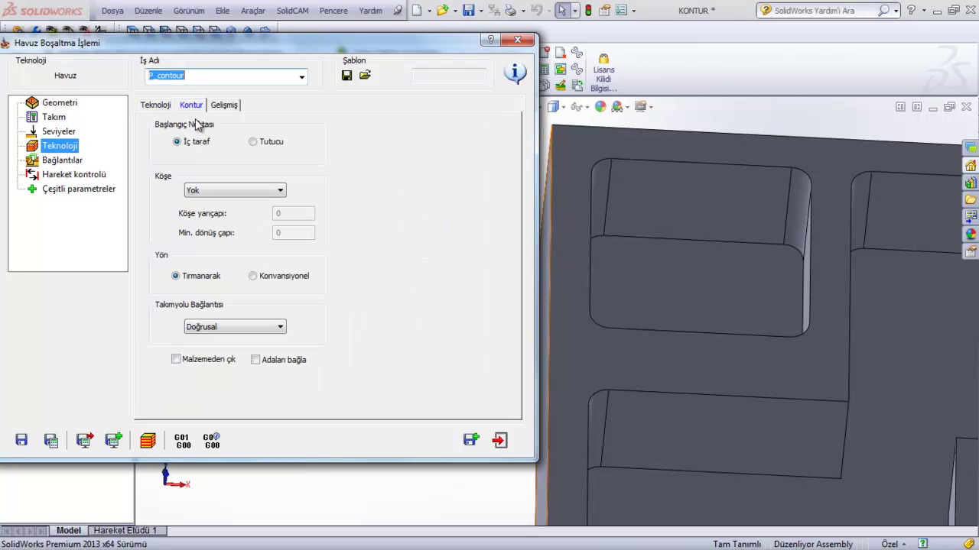
left_click(192, 147)
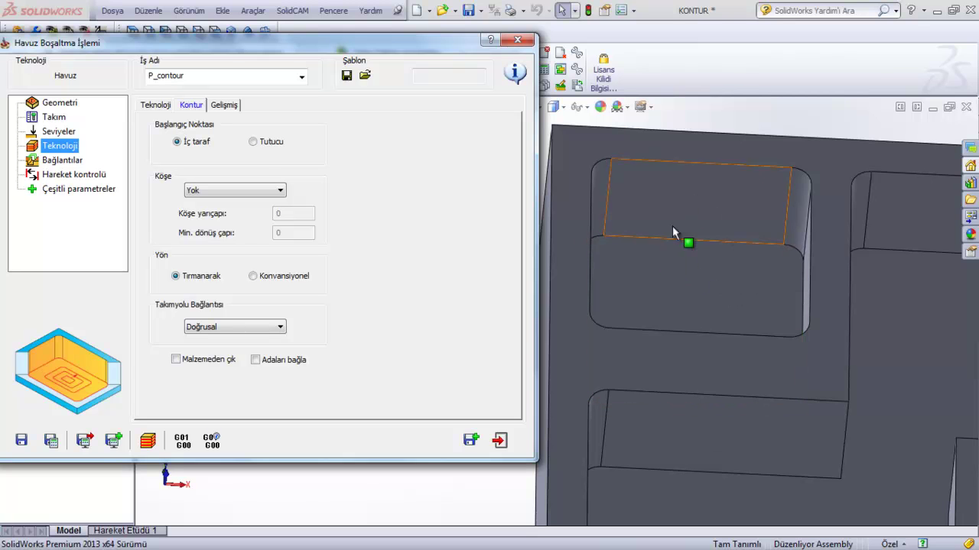
left_click(257, 144)
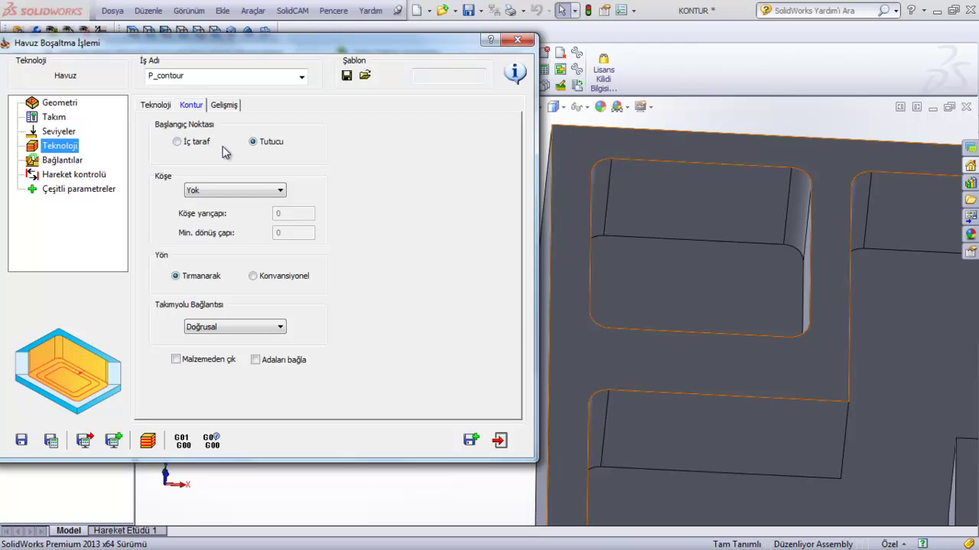
left_click(191, 146)
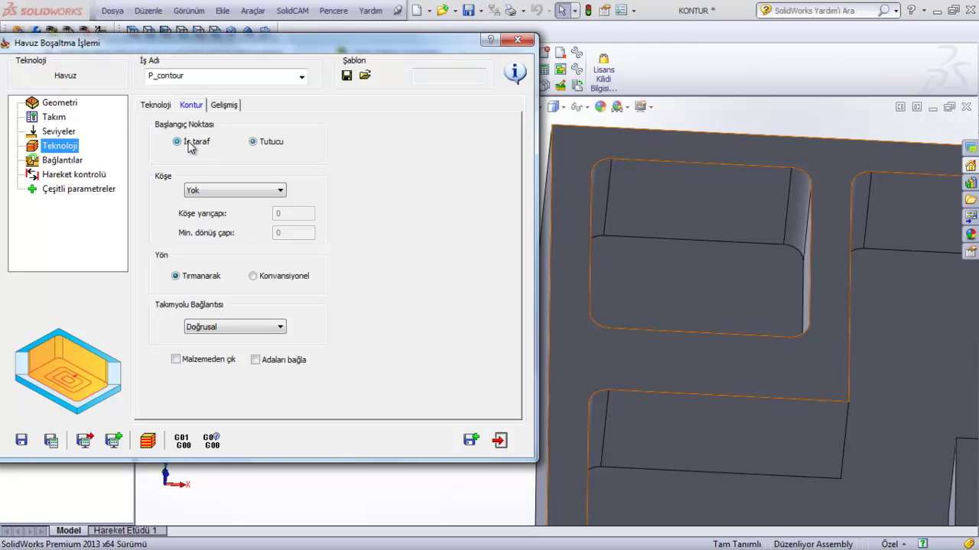
left_click(253, 142)
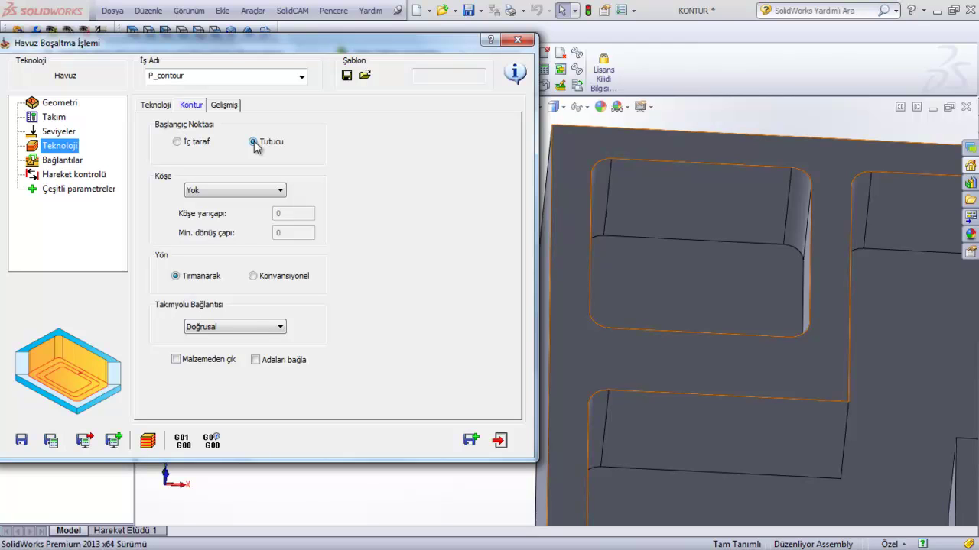
left_click(177, 143)
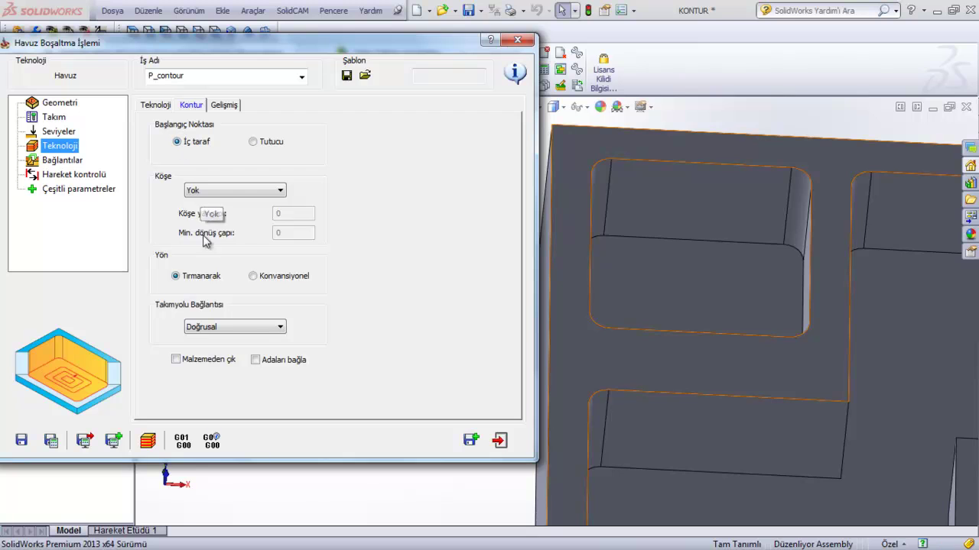
Set Köşe to Yuvarlama, with a 2.499 corner radius and 0.2499 minimum turning diameter
left_click(225, 192)
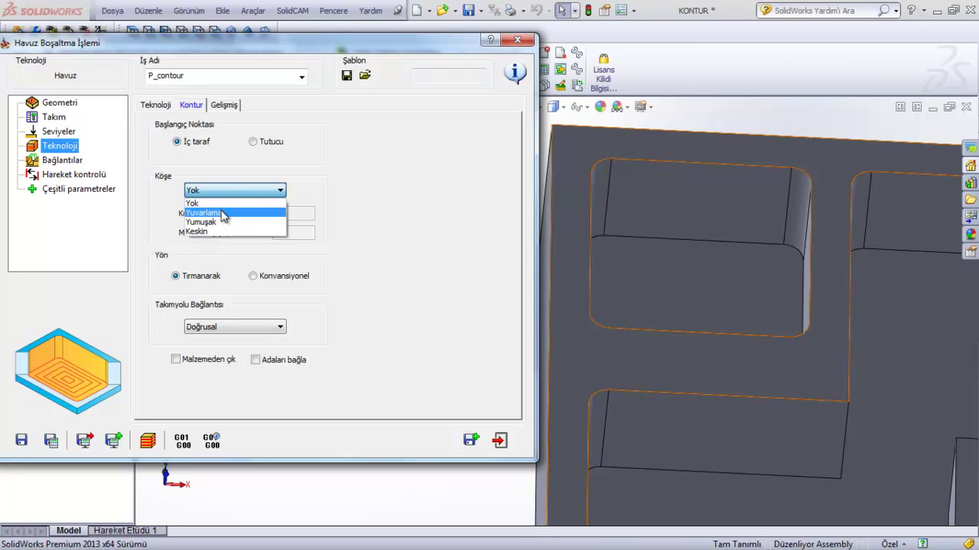
left_click(223, 214)
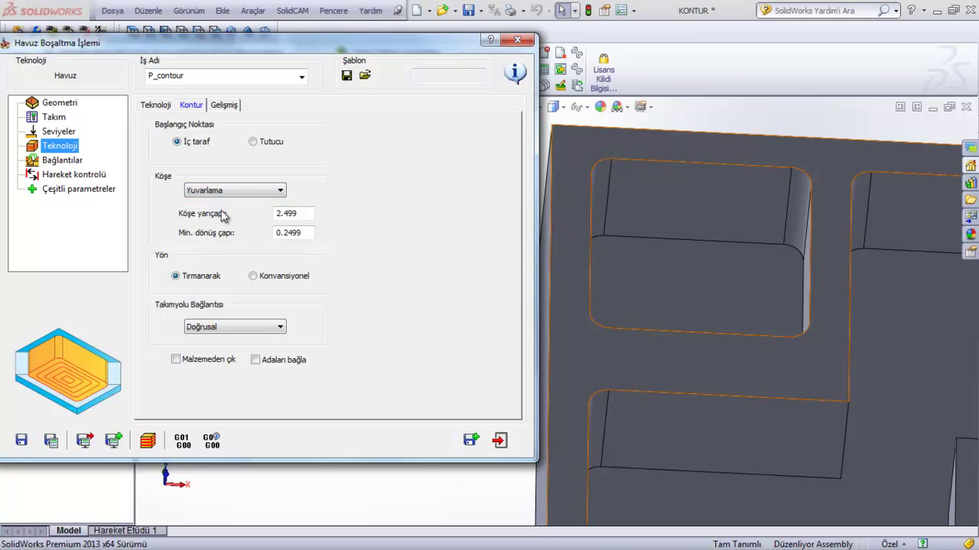
left_click(301, 216)
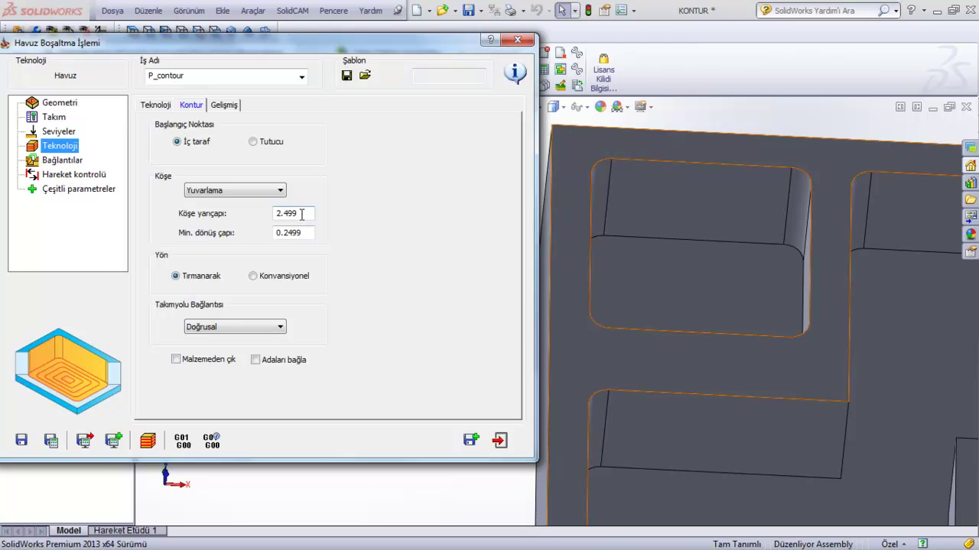
left_click(301, 233)
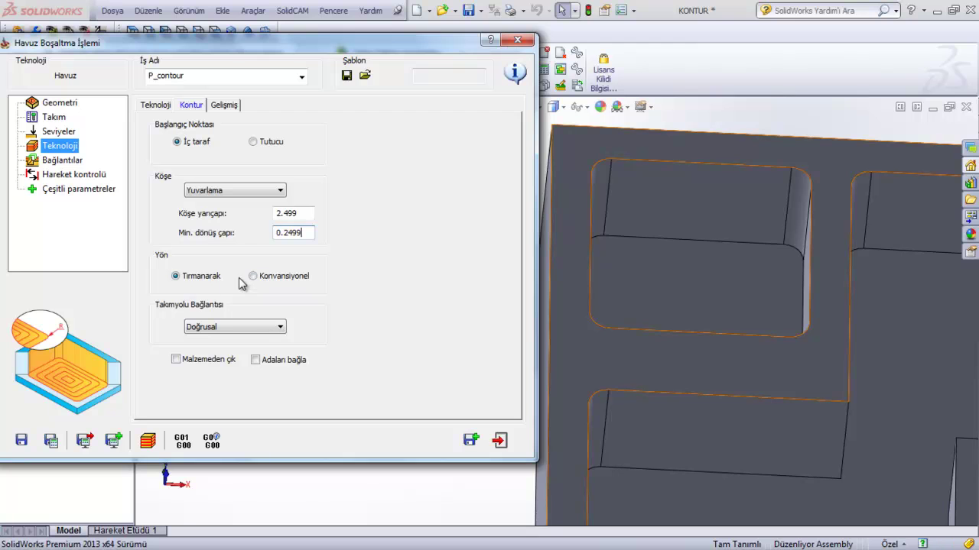
left_click(188, 278)
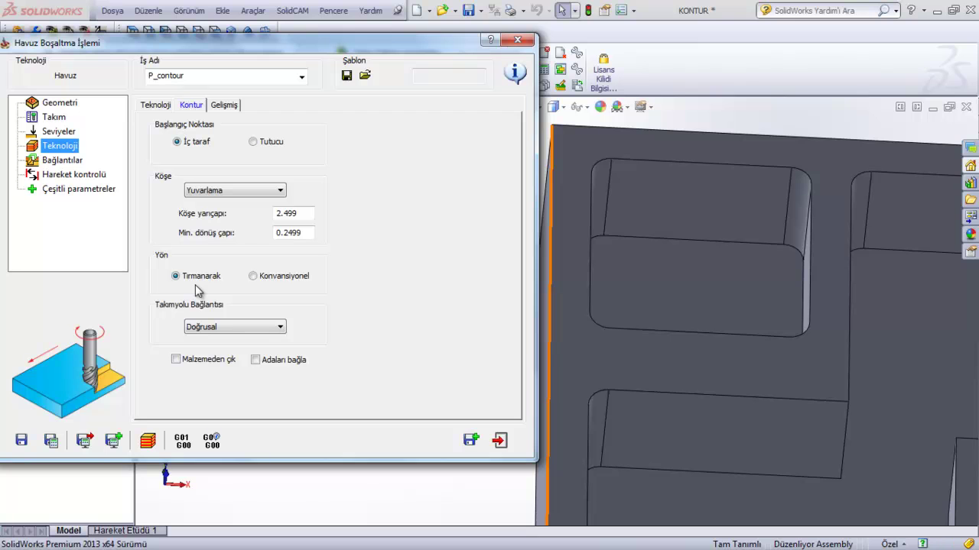
left_click(199, 277)
left_click(253, 276)
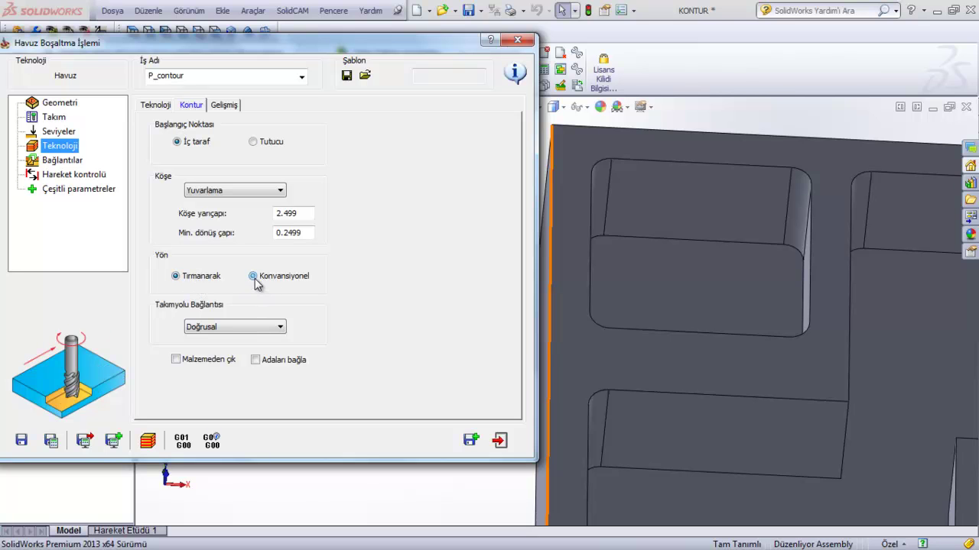
left_click(183, 282)
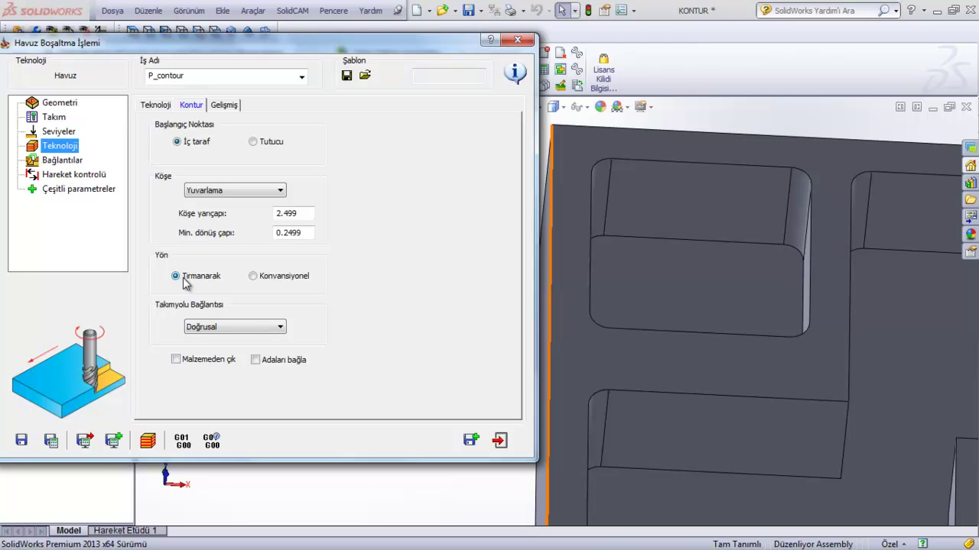
left_click(259, 281)
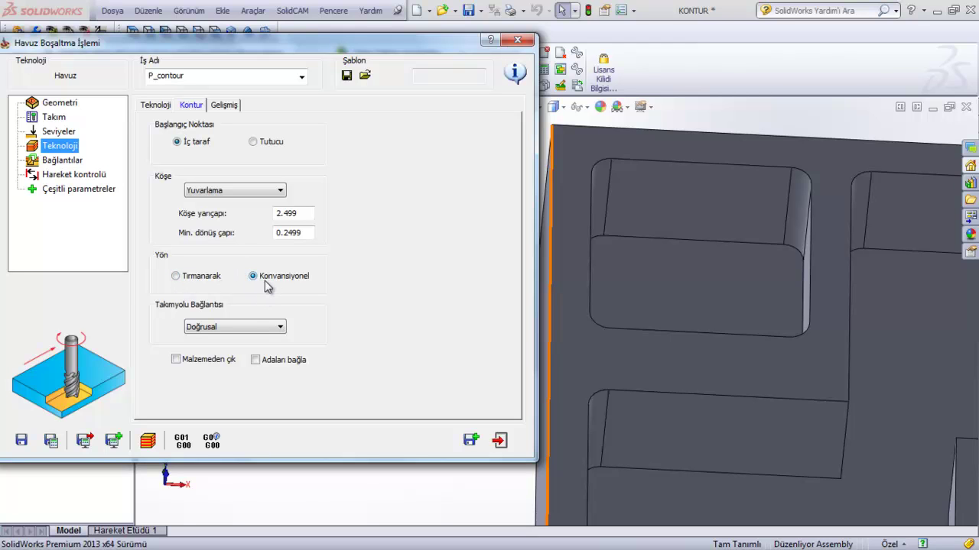
left_click(186, 283)
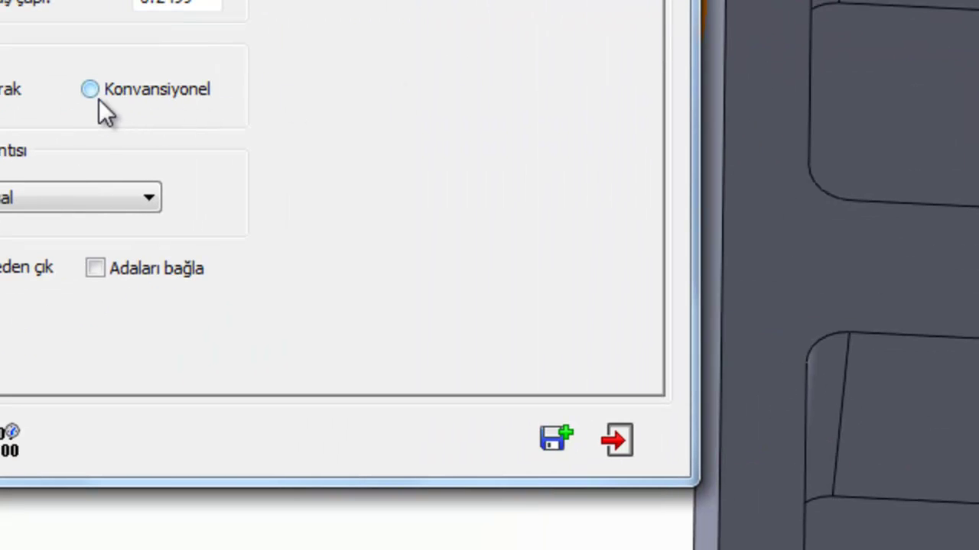
left_click(99, 98)
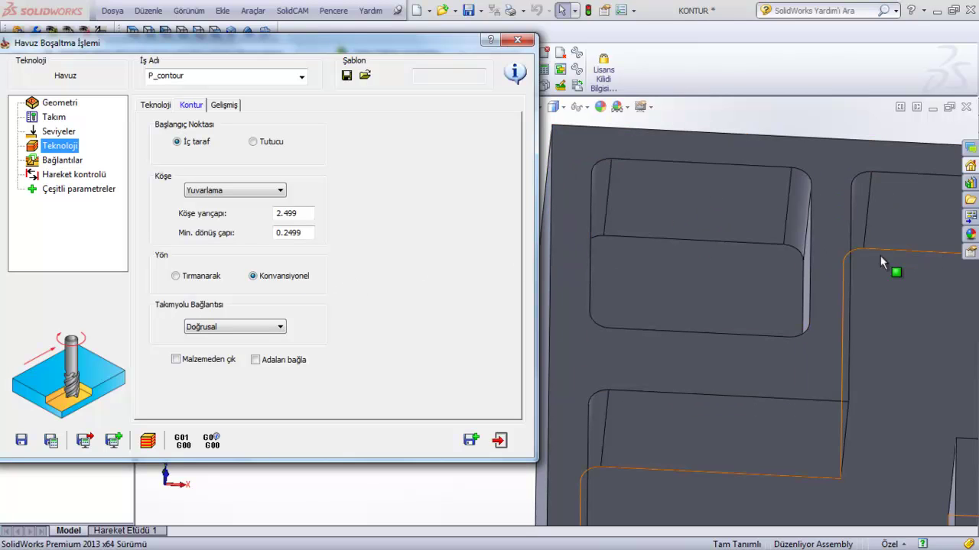
left_click(177, 276)
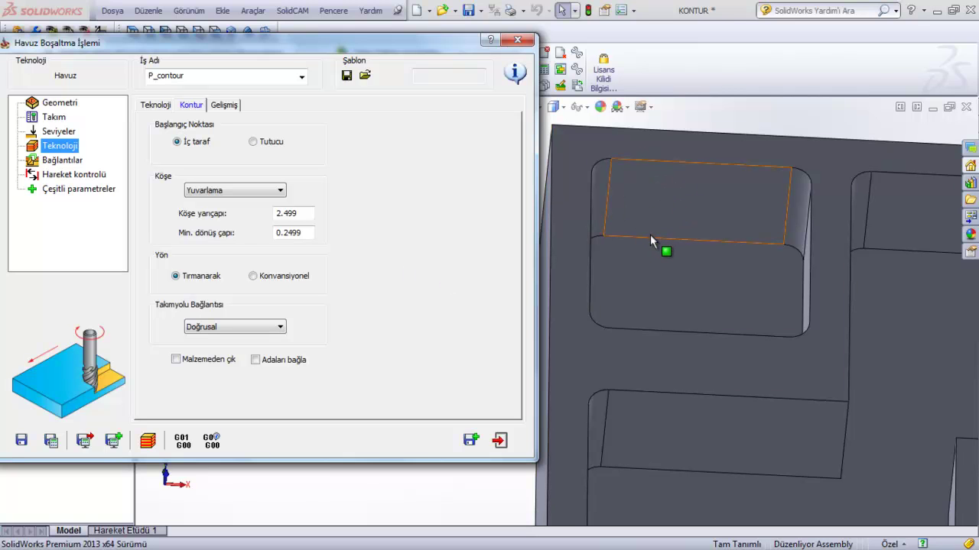
left_click(587, 240)
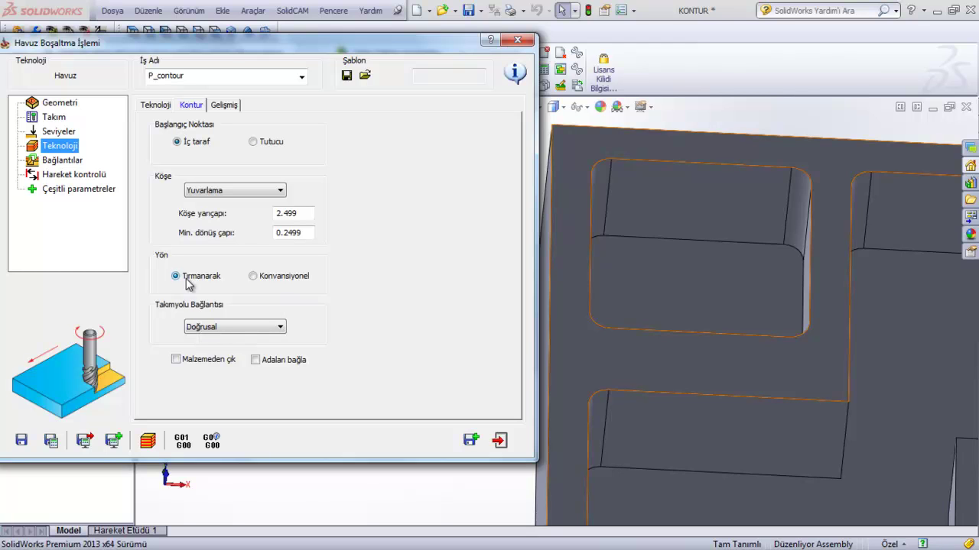
Compare the Doğrusal, Yumuşak and Yuvarlama options for linking toolpath passes
left_click(216, 328)
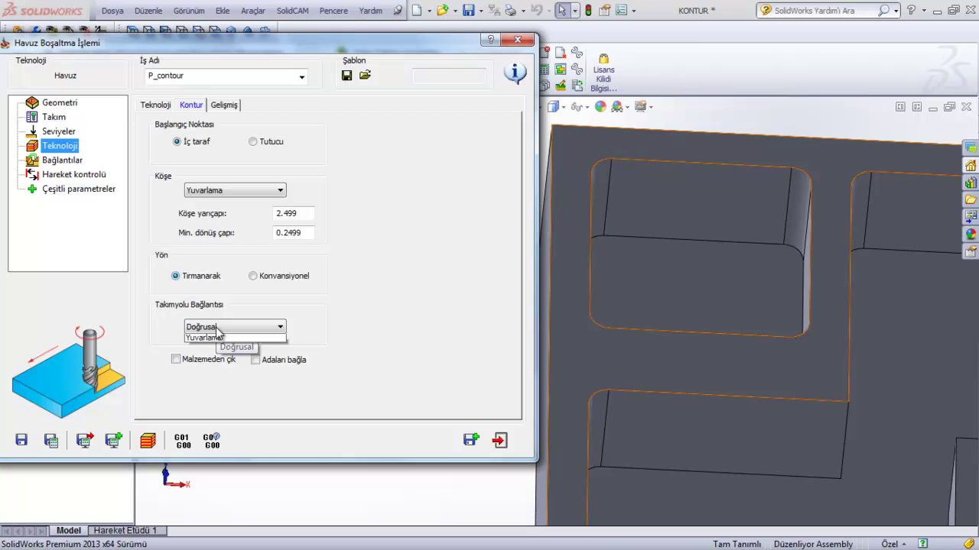
left_click(205, 349)
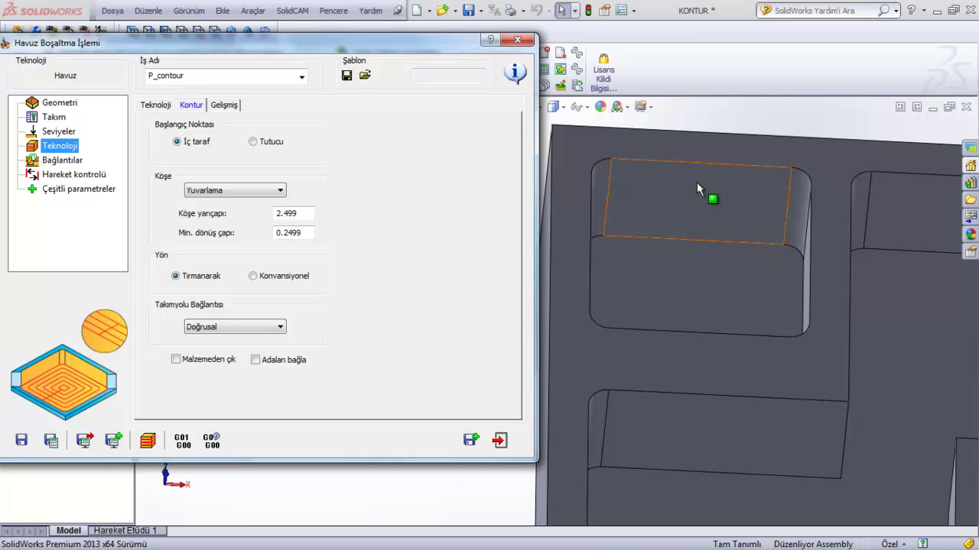
left_click(265, 328)
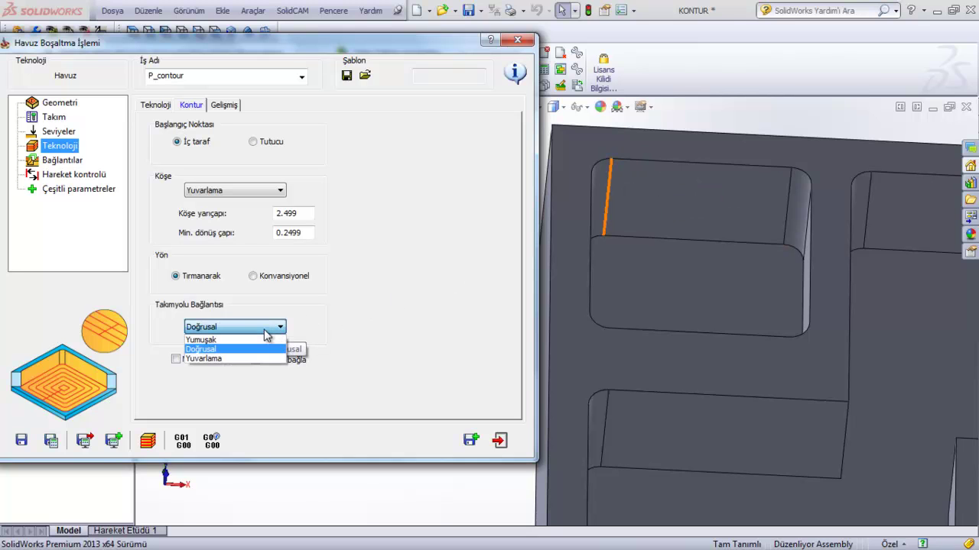
left_click(224, 339)
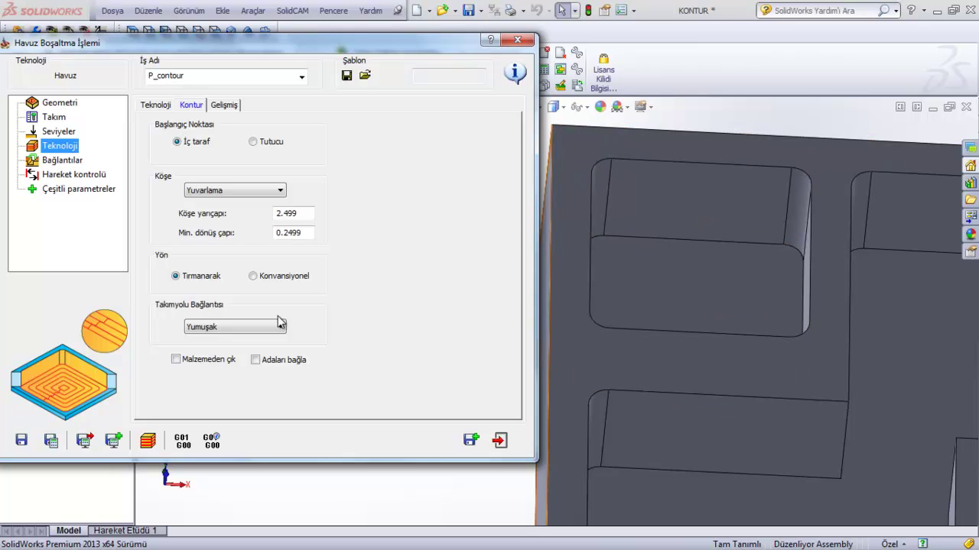
left_click(252, 331)
left_click(214, 359)
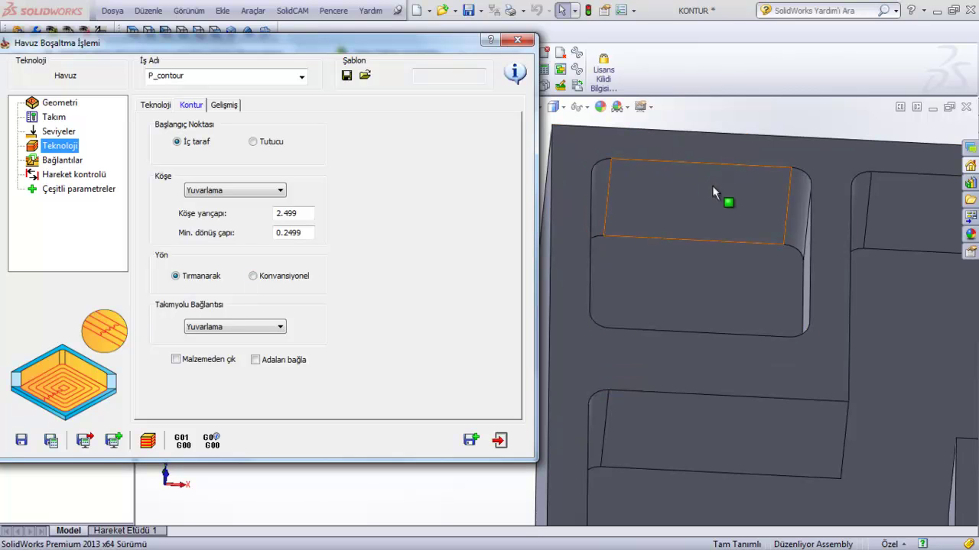
left_click(693, 212)
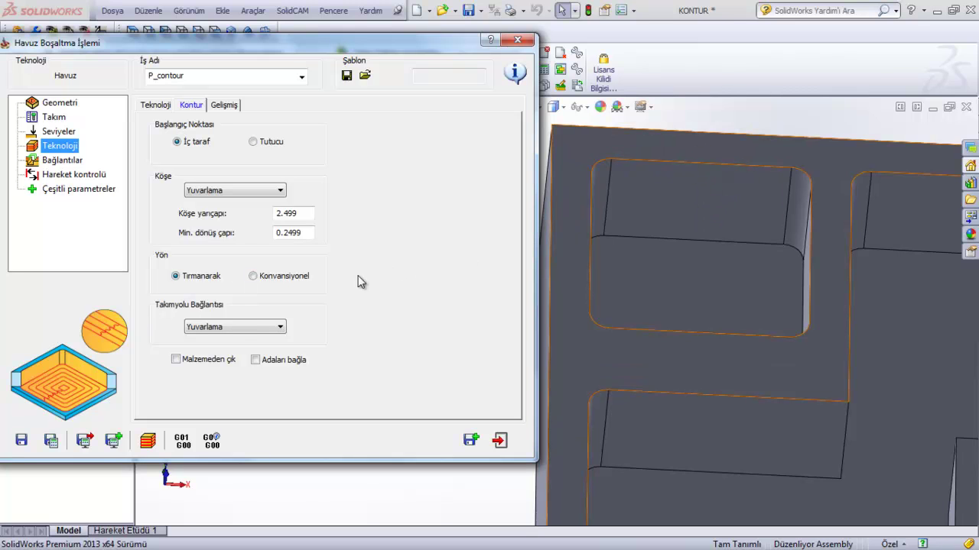
left_click(237, 328)
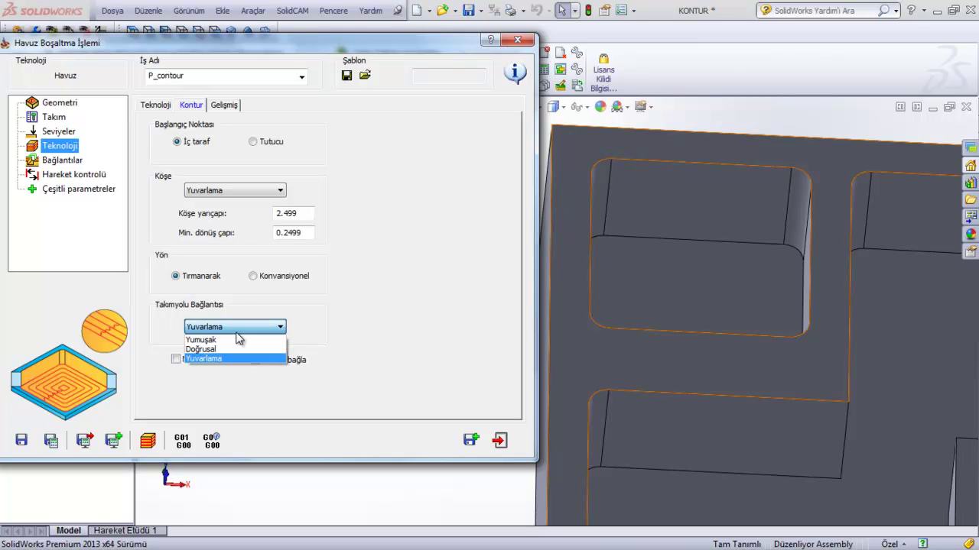
left_click(228, 342)
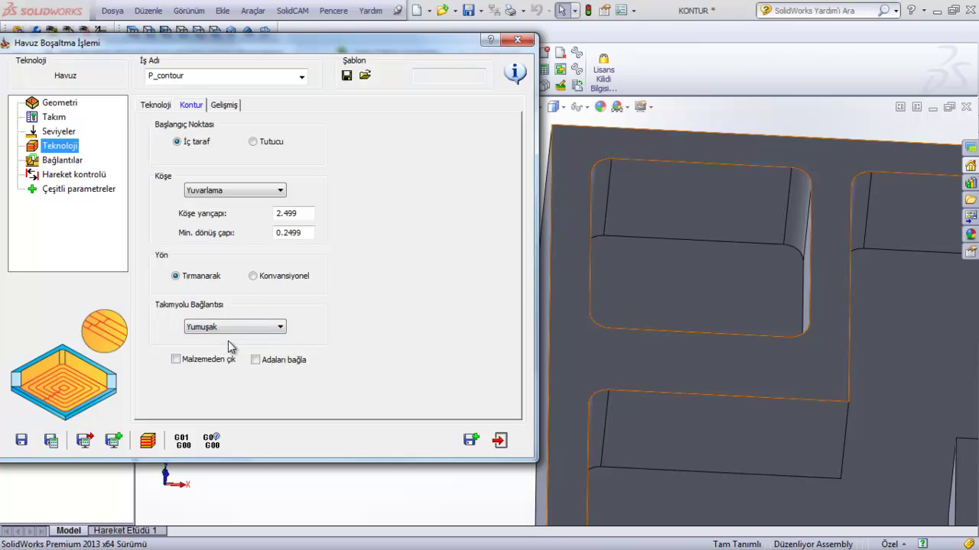
left_click(235, 327)
left_click(201, 349)
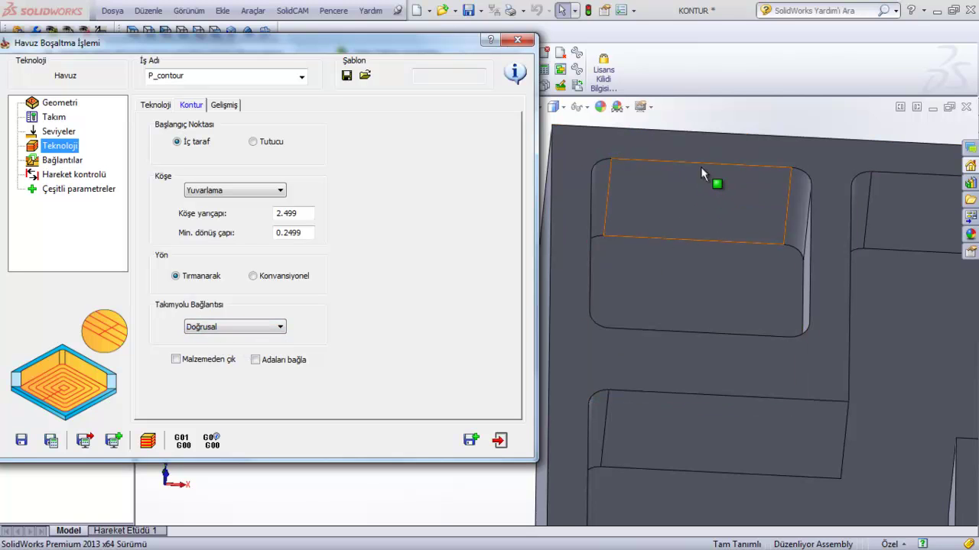
Set pass linking to Yumuşak, leaving Malzemeden çık and Adaları bağla unchecked
left_click(277, 328)
left_click(237, 339)
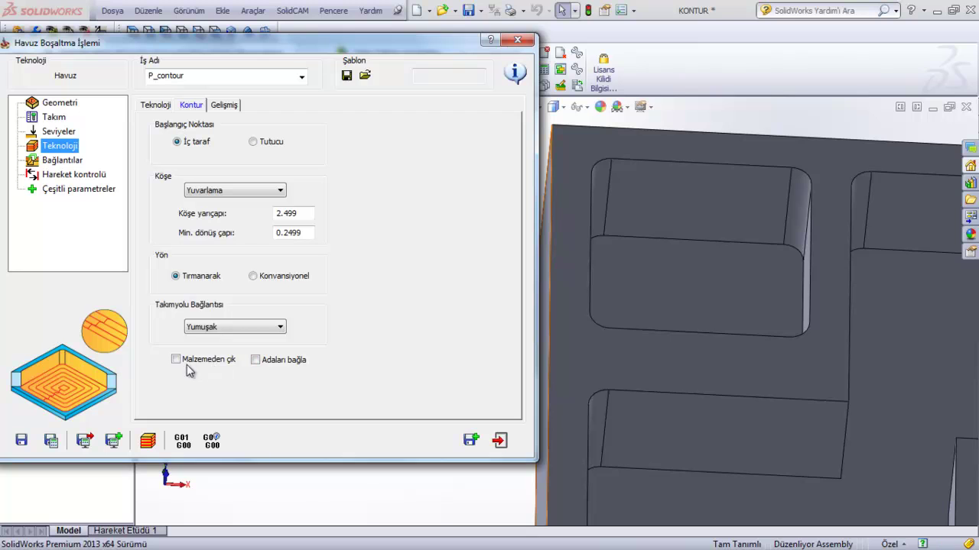
left_click(175, 362)
left_click(175, 362)
left_click(255, 360)
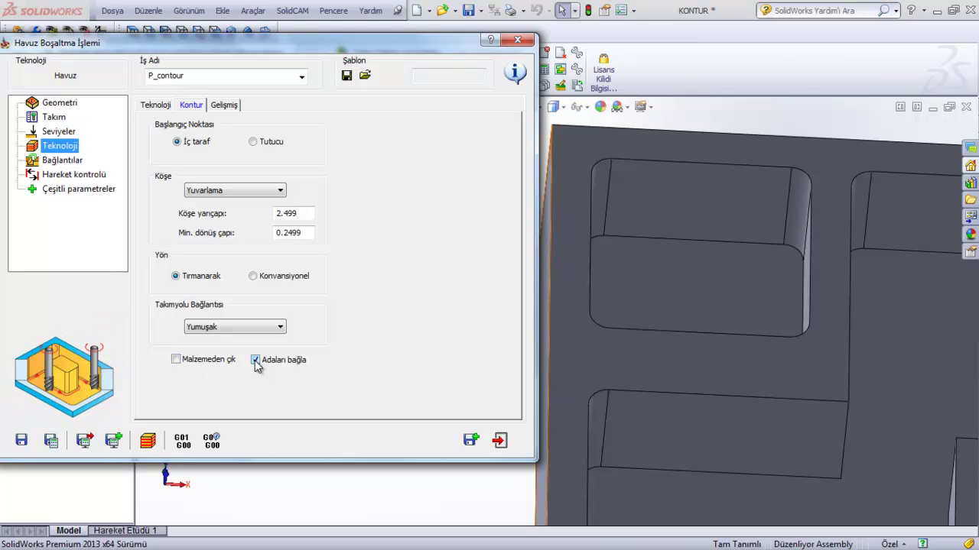
left_click(255, 360)
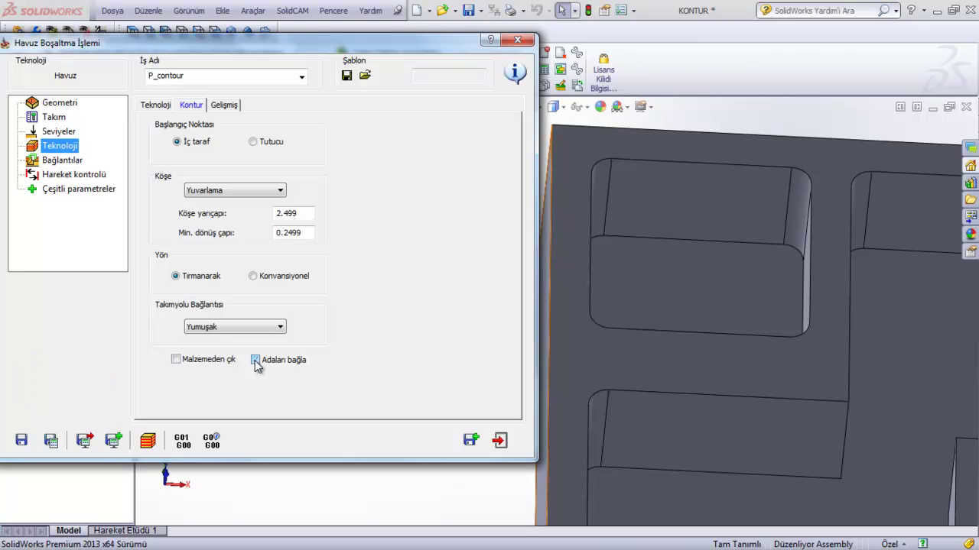
In the Bağlantılar settings, choose a Helisel entry with helix angle 3 and radius 3
left_click(225, 107)
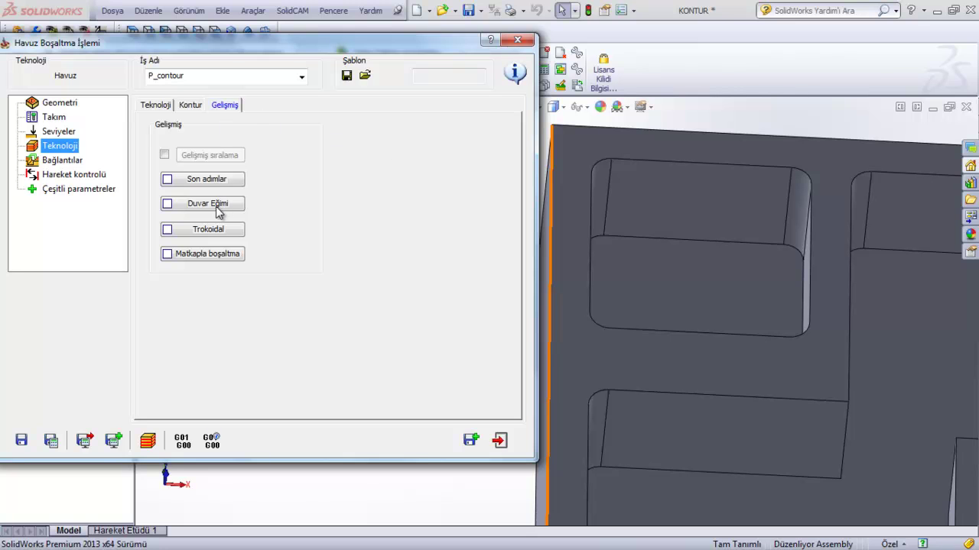
left_click(60, 162)
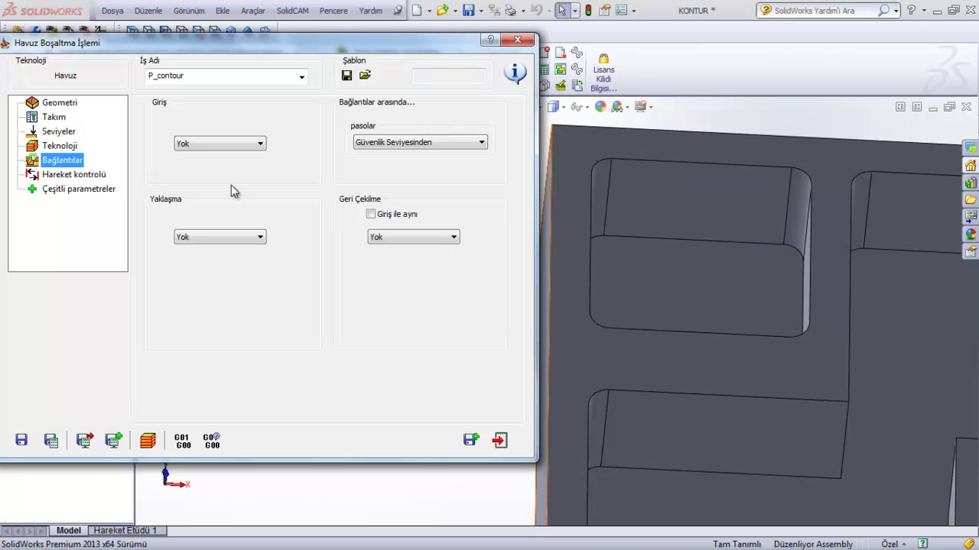
left_click(247, 147)
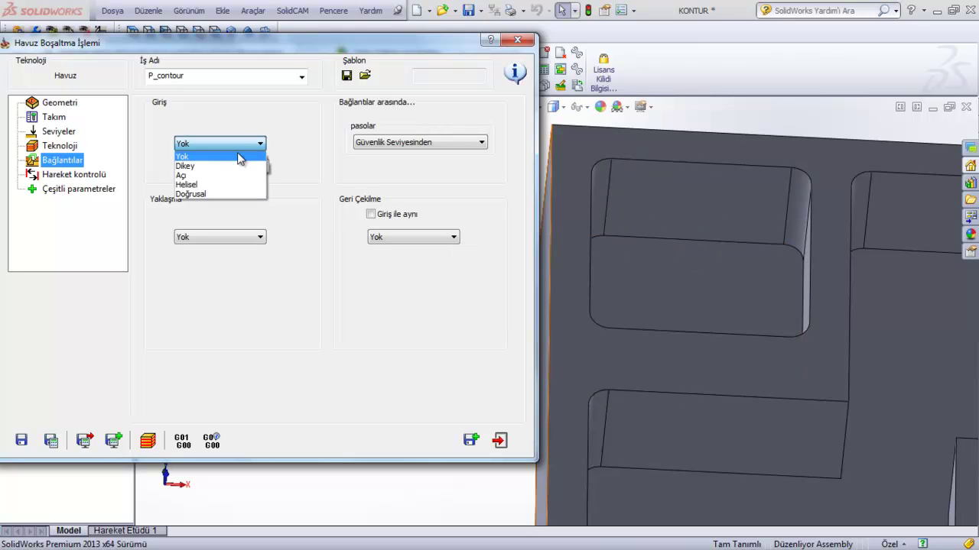
left_click(202, 187)
left_click(291, 144)
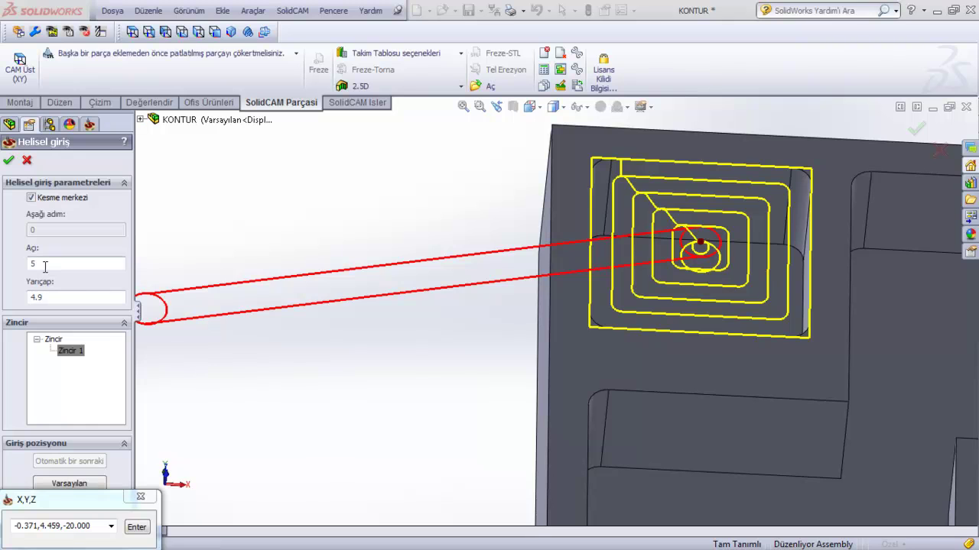
left_click_drag(44, 266, 27, 266)
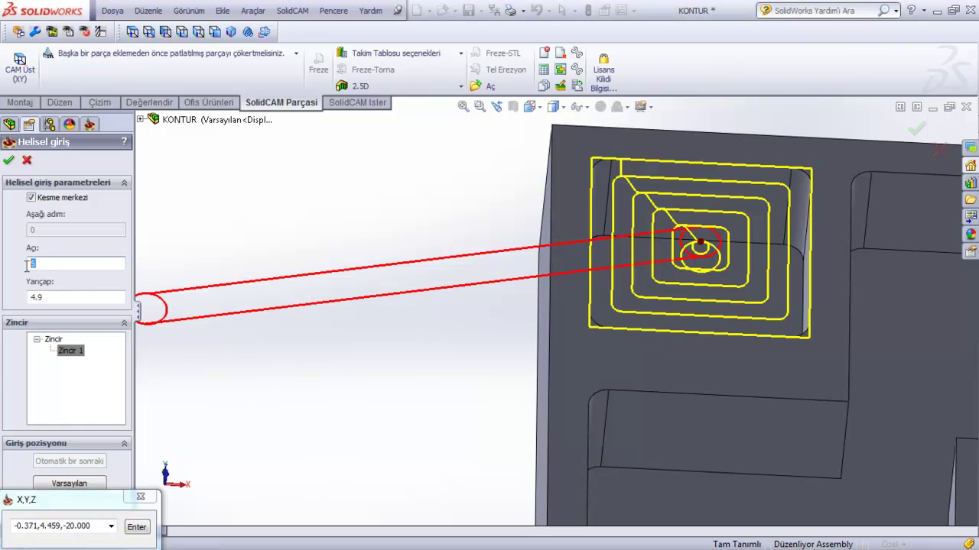
left_click(55, 299)
type("3")
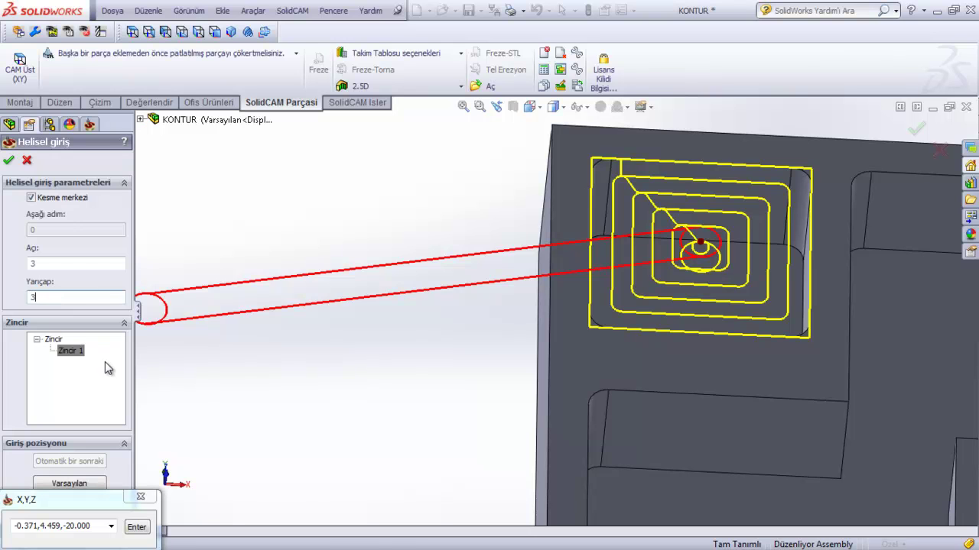
left_click(9, 161)
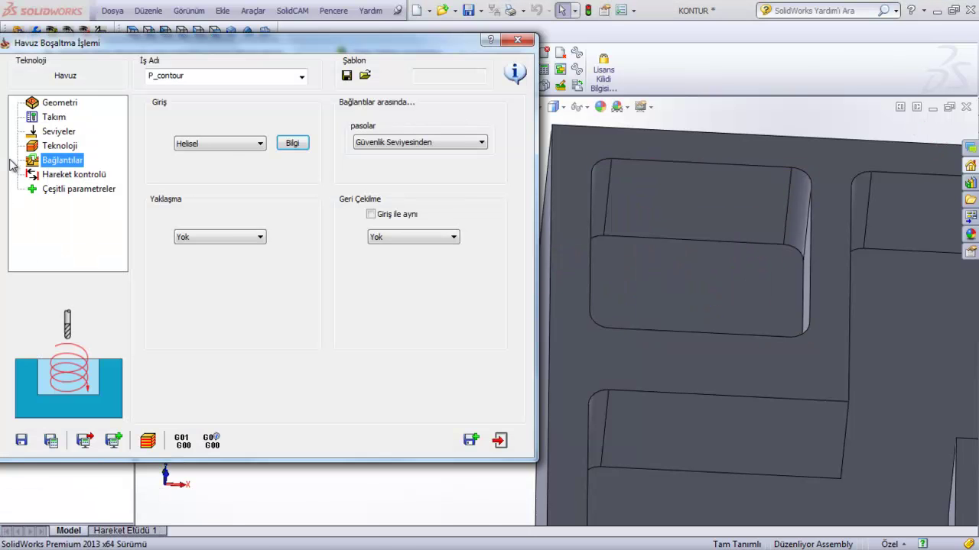
Set a Normal approach of length 2, retract same as entry, and rename the operation TARAMA
left_click(229, 238)
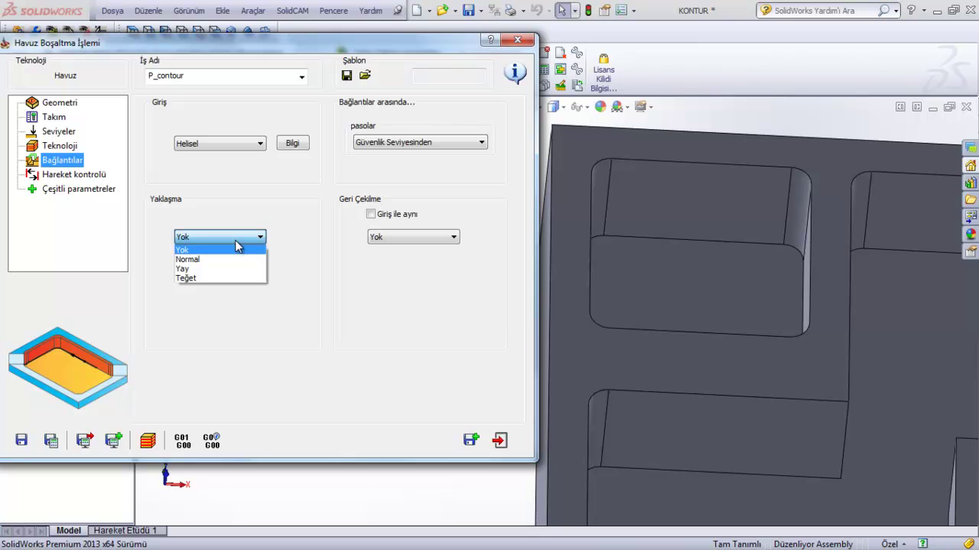
left_click(212, 262)
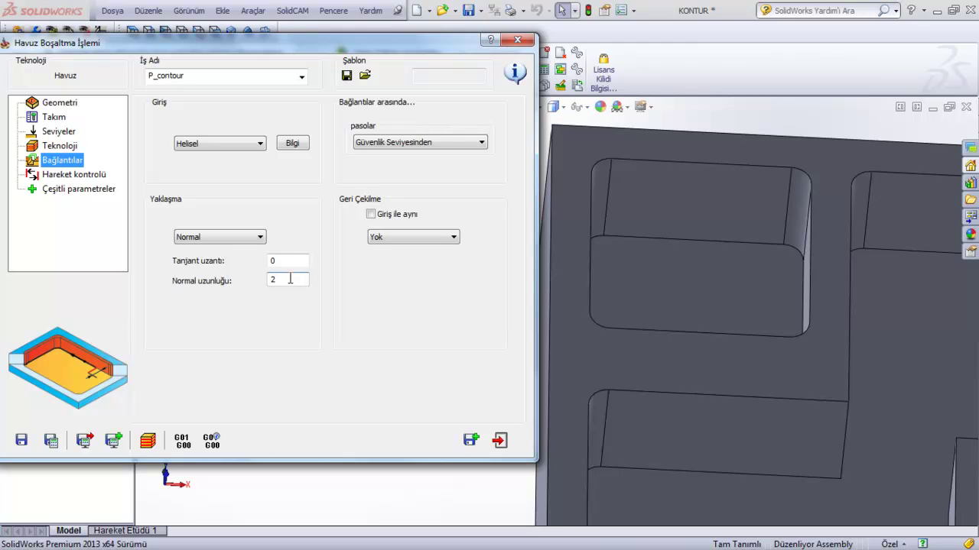
left_click(285, 263)
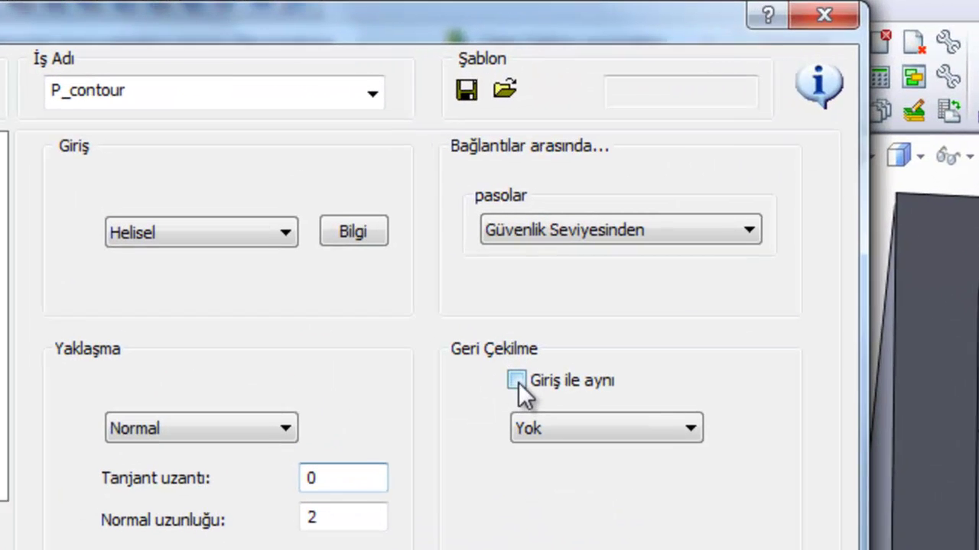
left_click(404, 254)
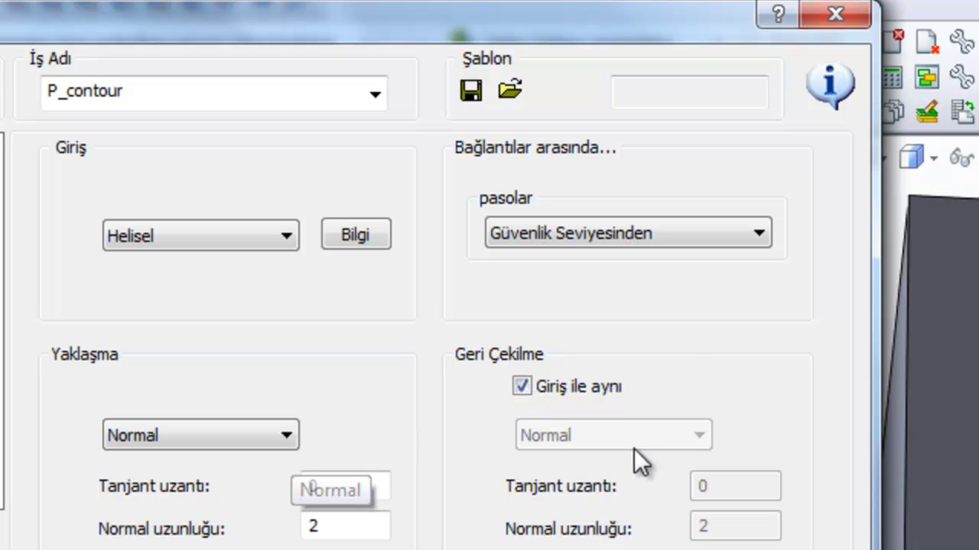
left_click(617, 237)
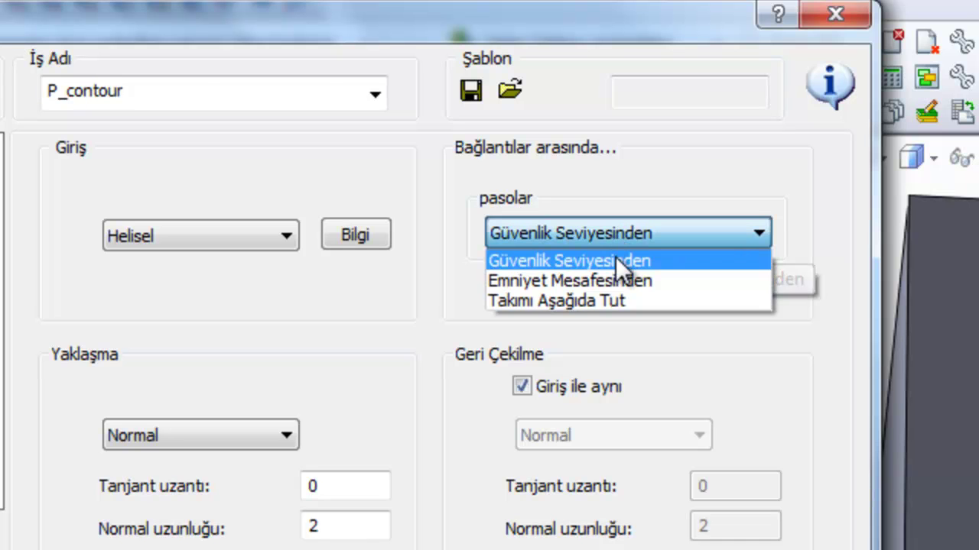
left_click(619, 264)
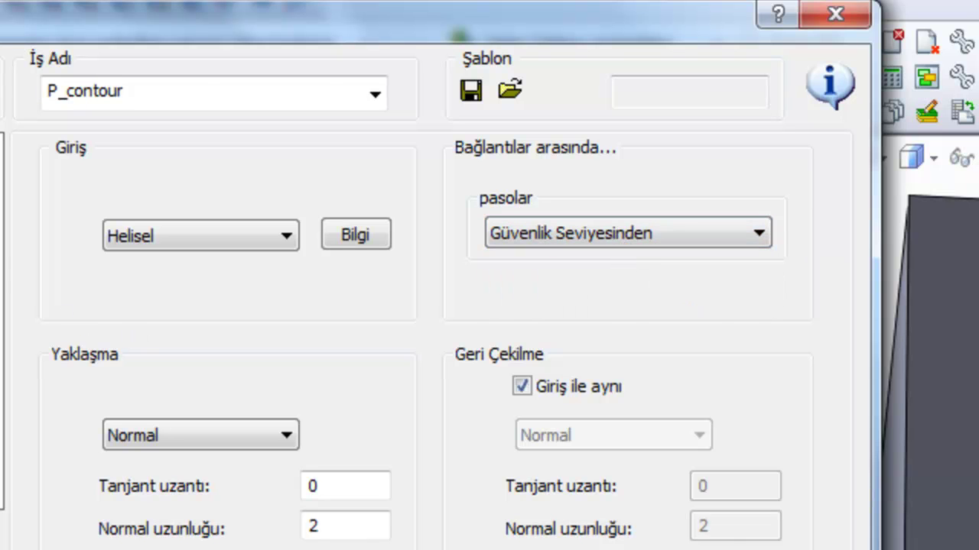
double_click(149, 93)
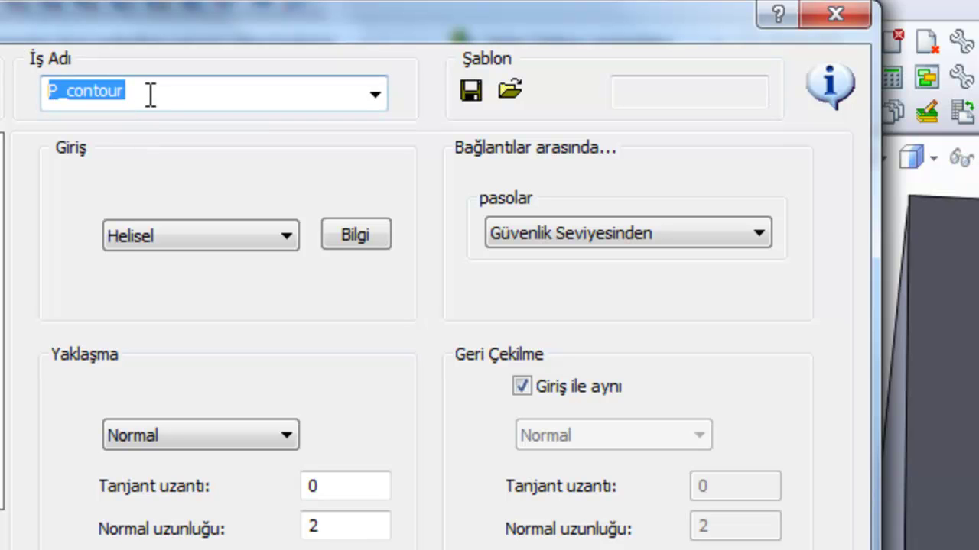
type("ta")
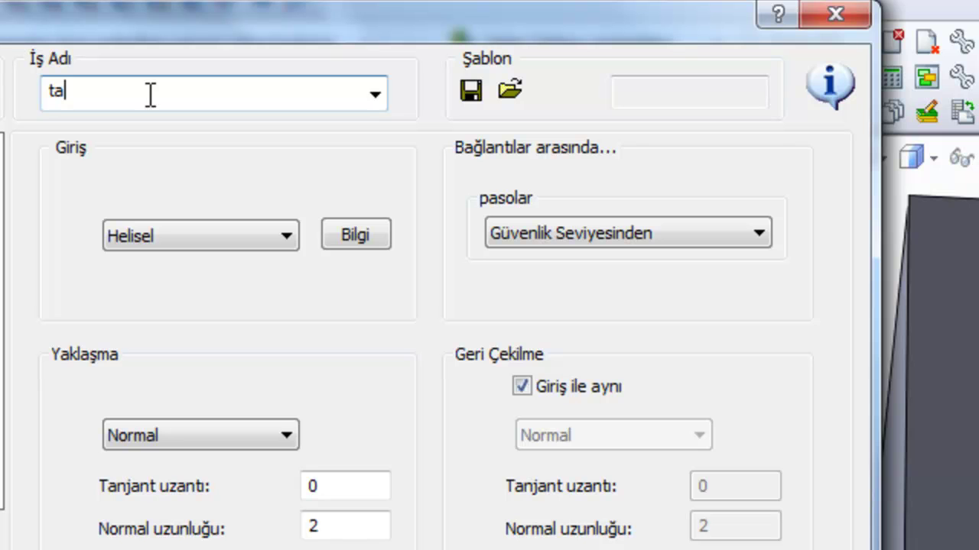
type("TARAMA")
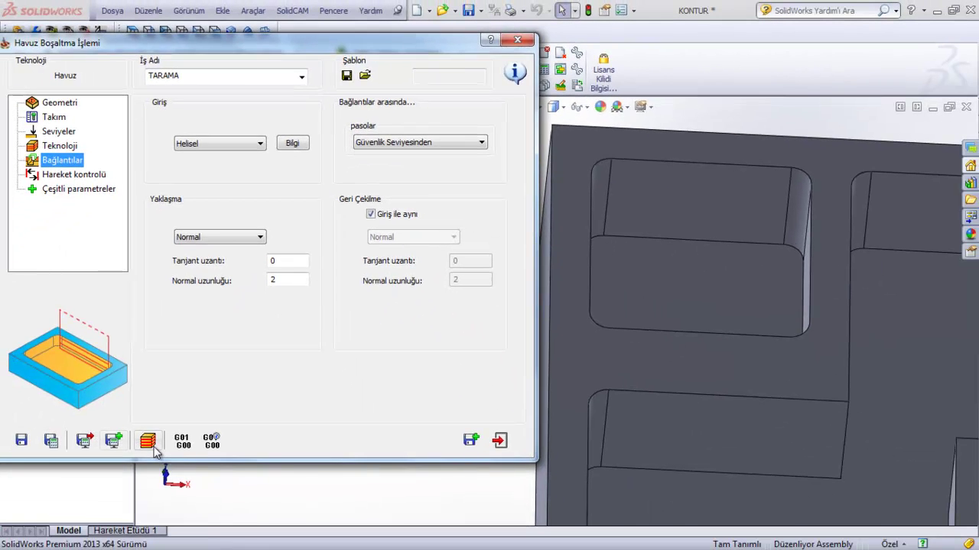
Preview the pocket toolpath in top view, orbit to inspect it, then open Katı Simülasyon
left_click(152, 445)
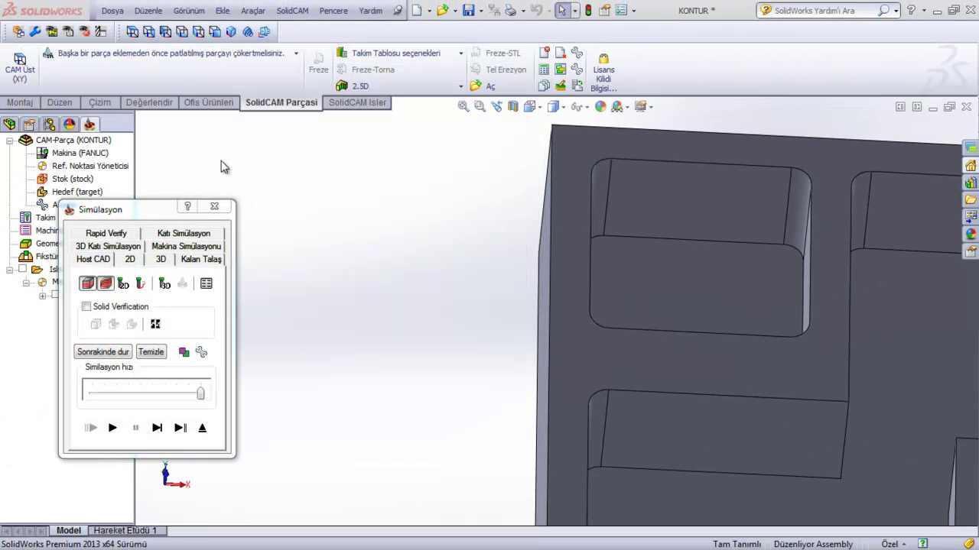
left_click(144, 35)
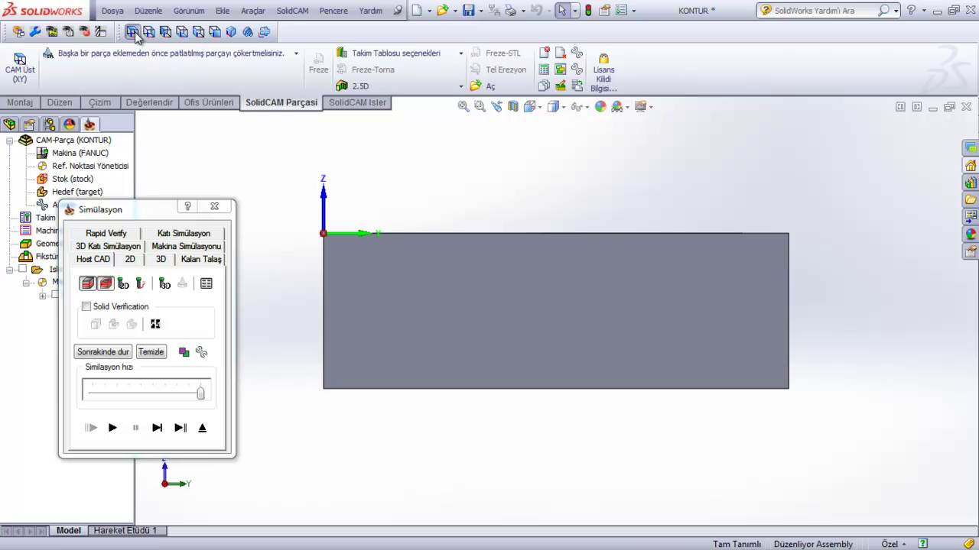
left_click(134, 32)
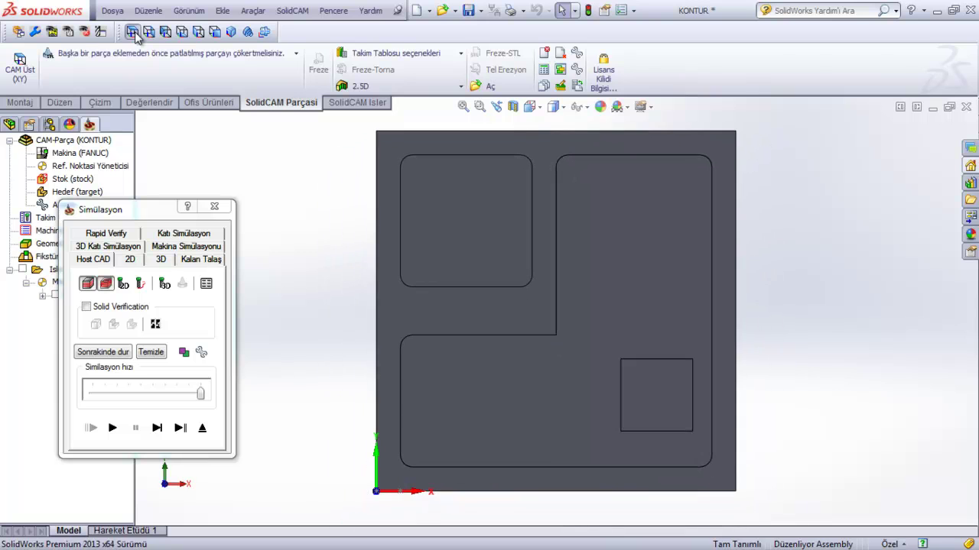
left_click(113, 428)
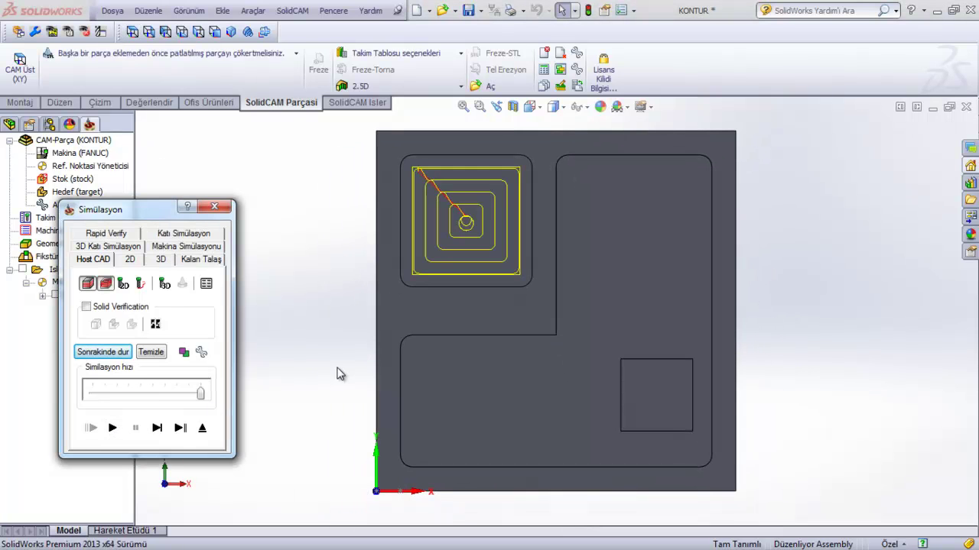
middle_click_drag(341, 374, 340, 374)
scroll(341, 374, "down", 3)
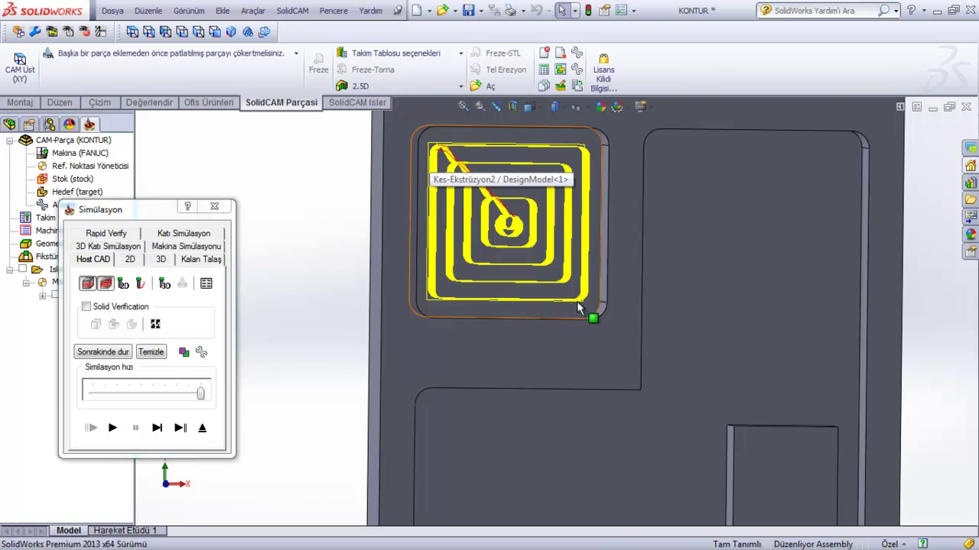
mouse_move(579, 308)
middle_mouse_down()
mouse_move(567, 289)
mouse_move(562, 310)
middle_mouse_up()
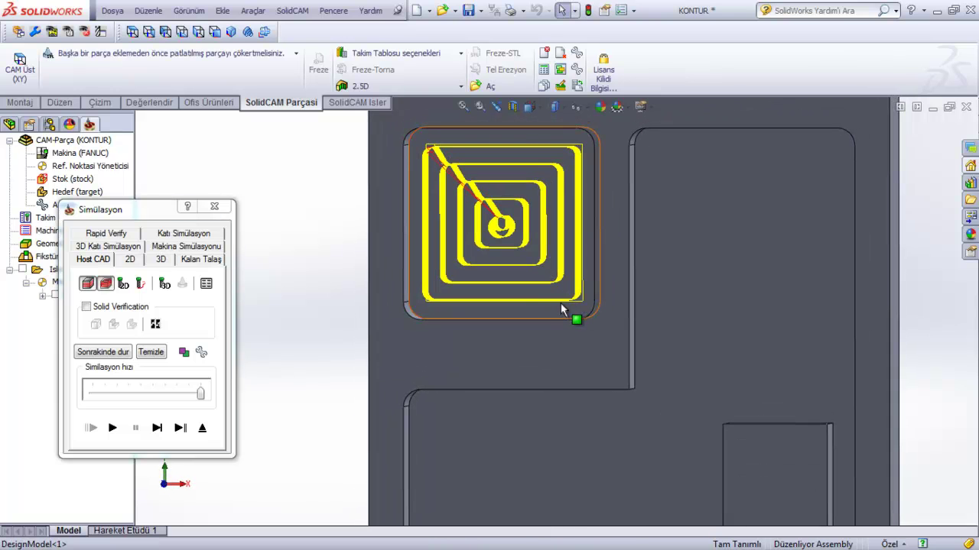
left_click(182, 234)
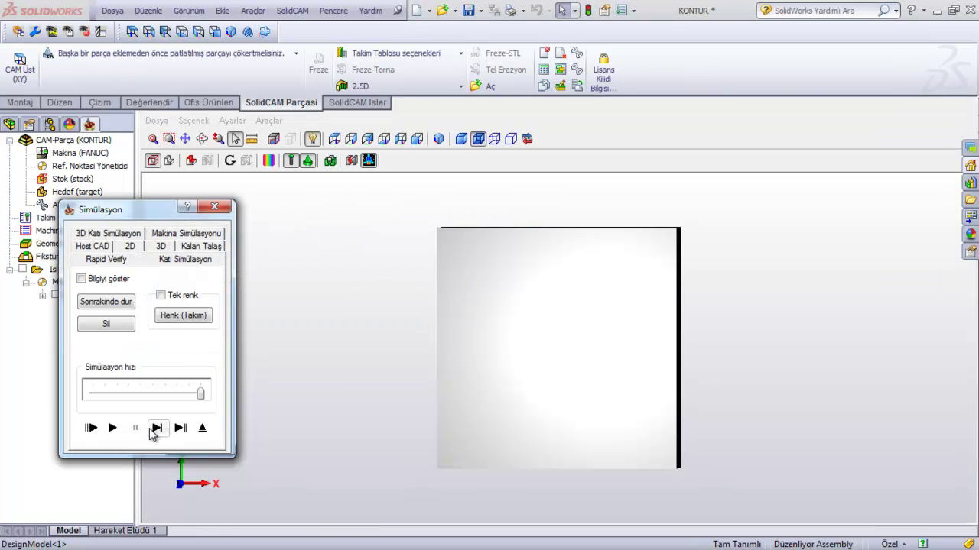
Step the solid simulation through the pocket cut one move at a time
left_click(153, 429)
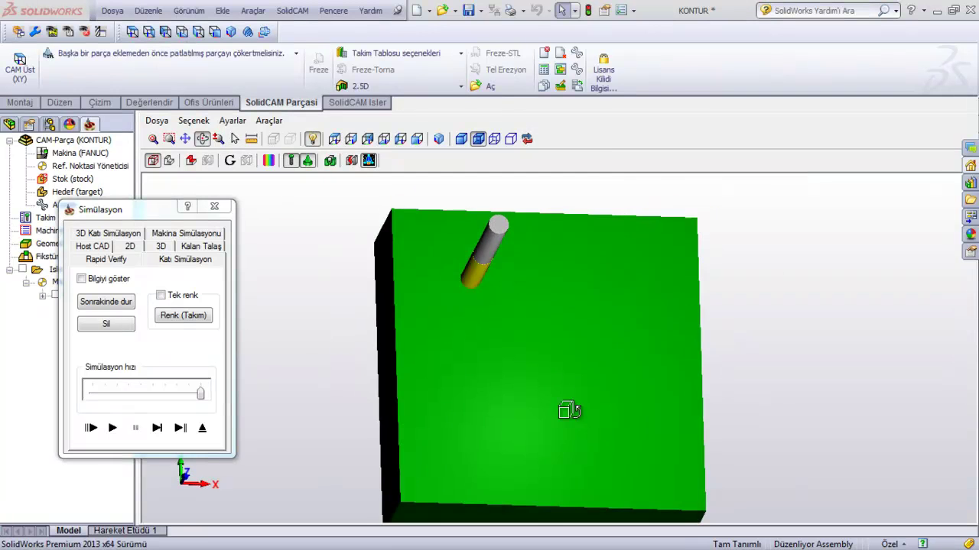
left_click(152, 428)
left_click(153, 428)
left_click(153, 428)
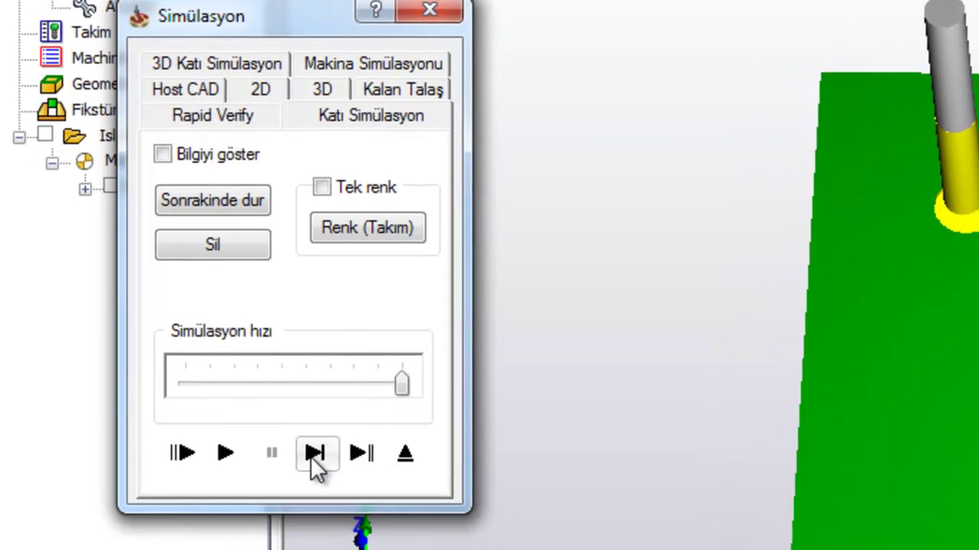
left_click(313, 456)
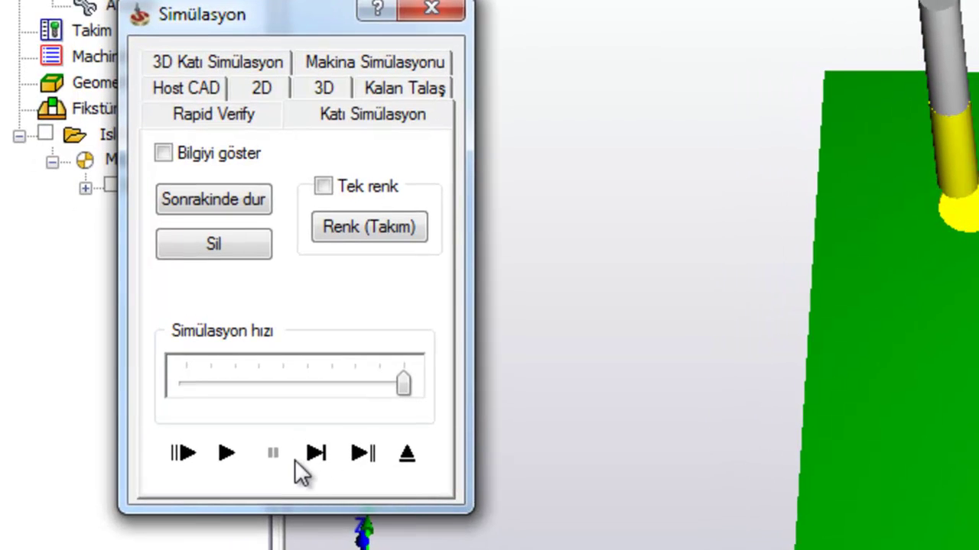
left_click(315, 455)
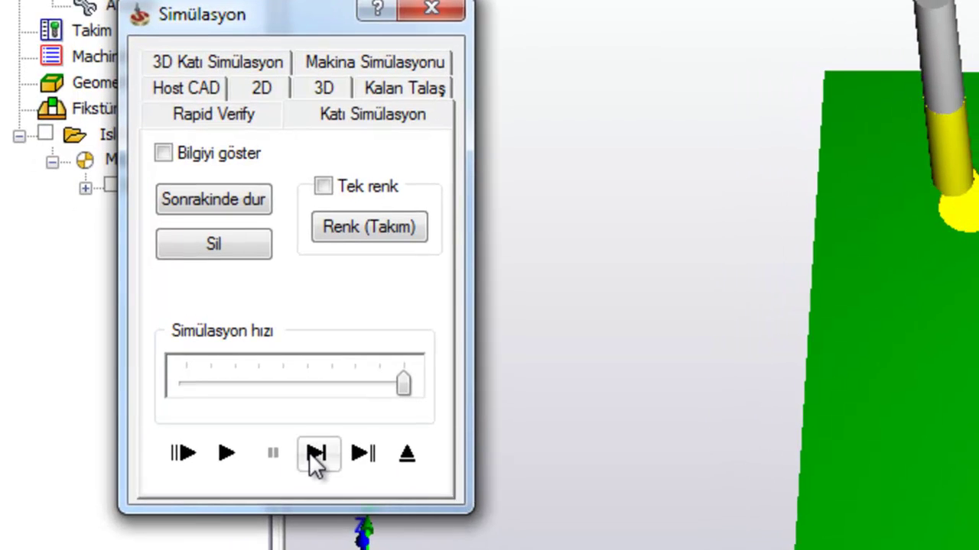
left_click(310, 457)
left_click(308, 464)
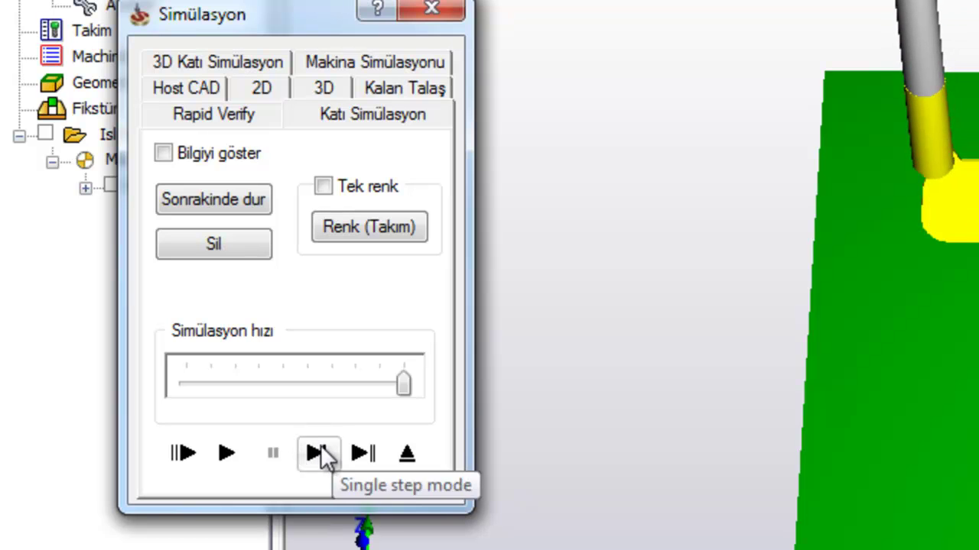
left_click(322, 457)
left_click(322, 457)
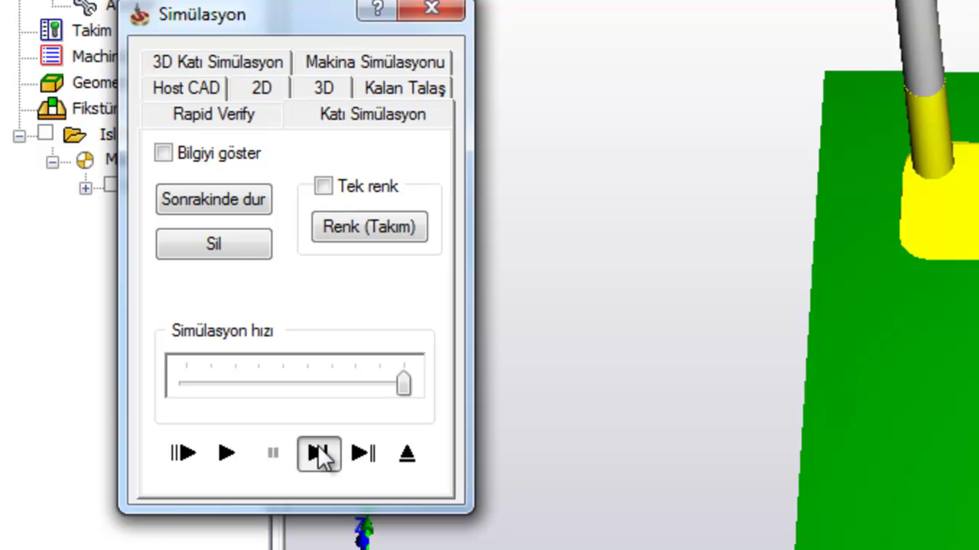
left_click(322, 457)
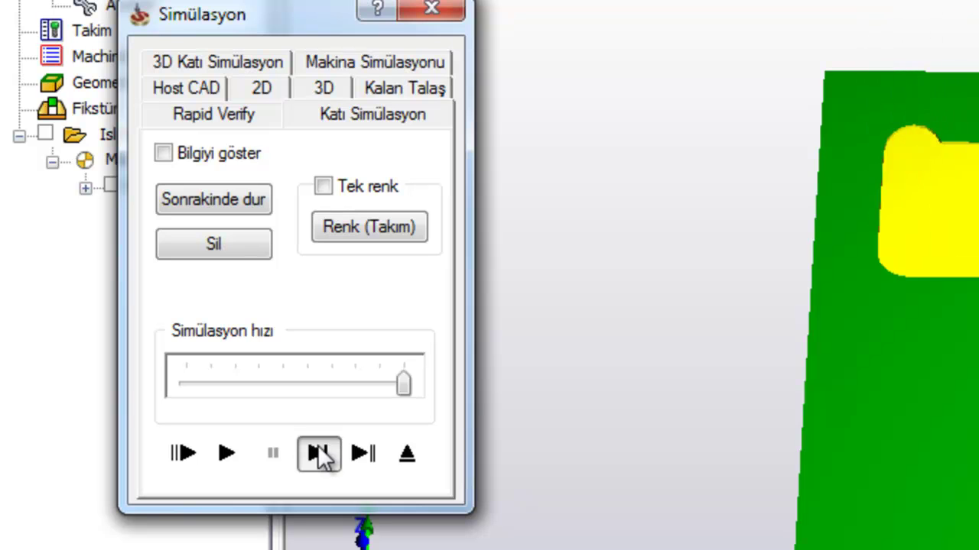
Slow the speed, run the cut continuously, and rotate to inspect the machined pocket
left_click(317, 397)
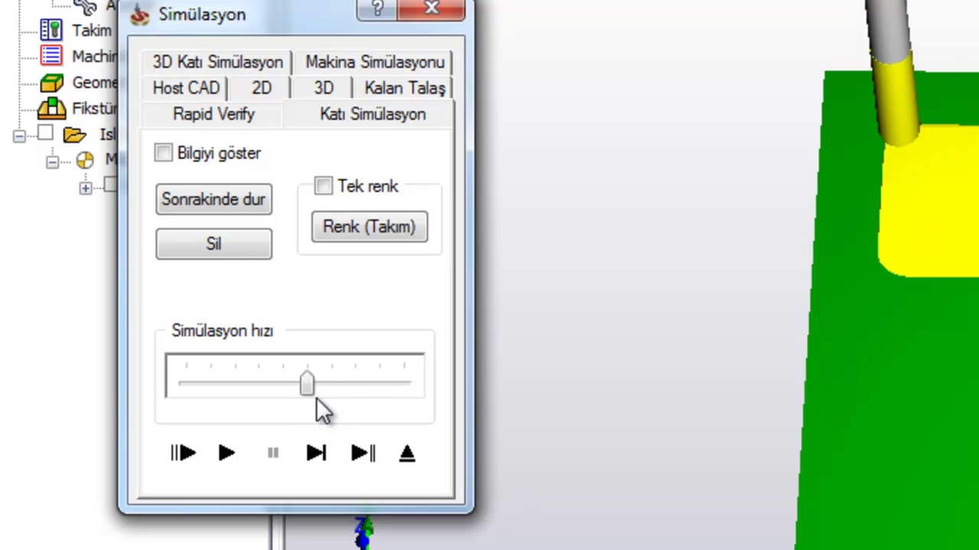
left_click(226, 457)
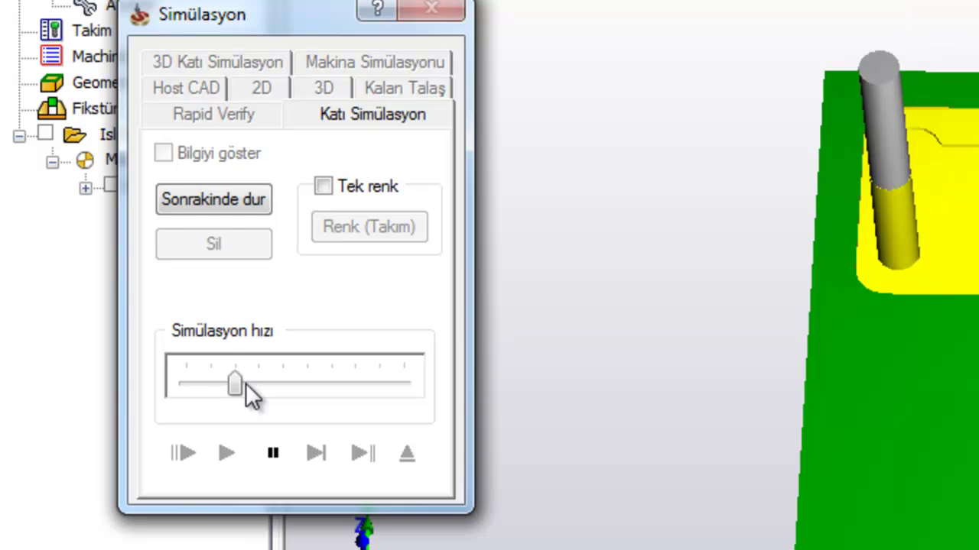
left_click_drag(235, 384, 17, 371)
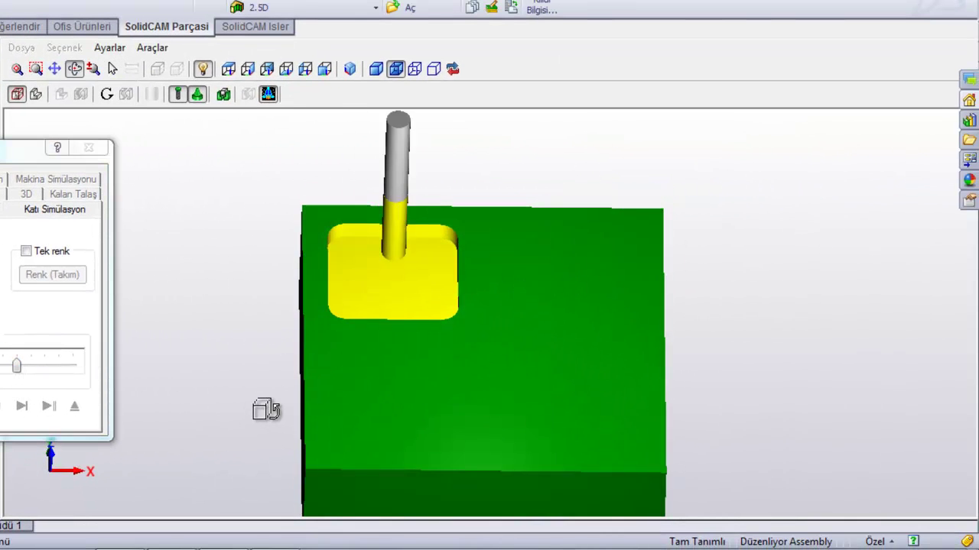
middle_click_drag(260, 424, 264, 398)
scroll(424, 360, "up", 3)
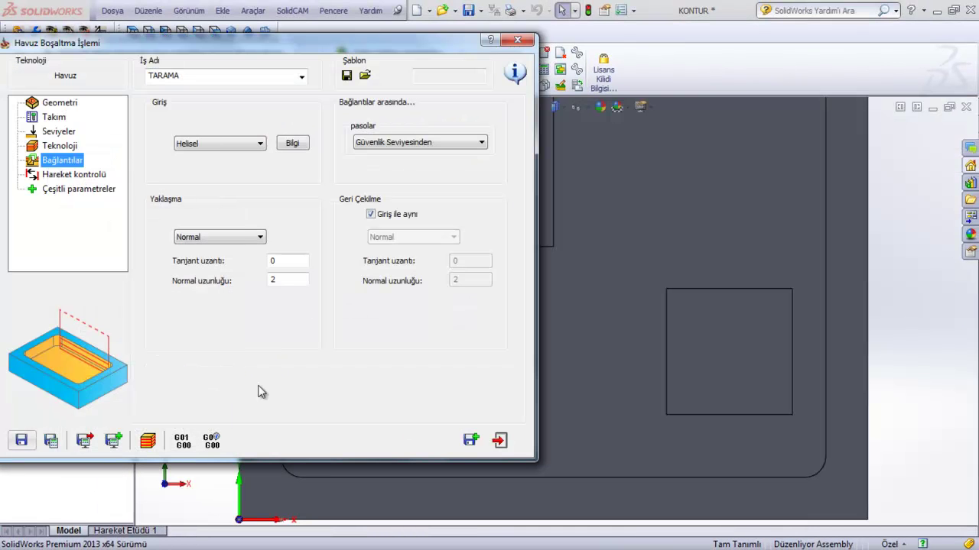
left_click(149, 442)
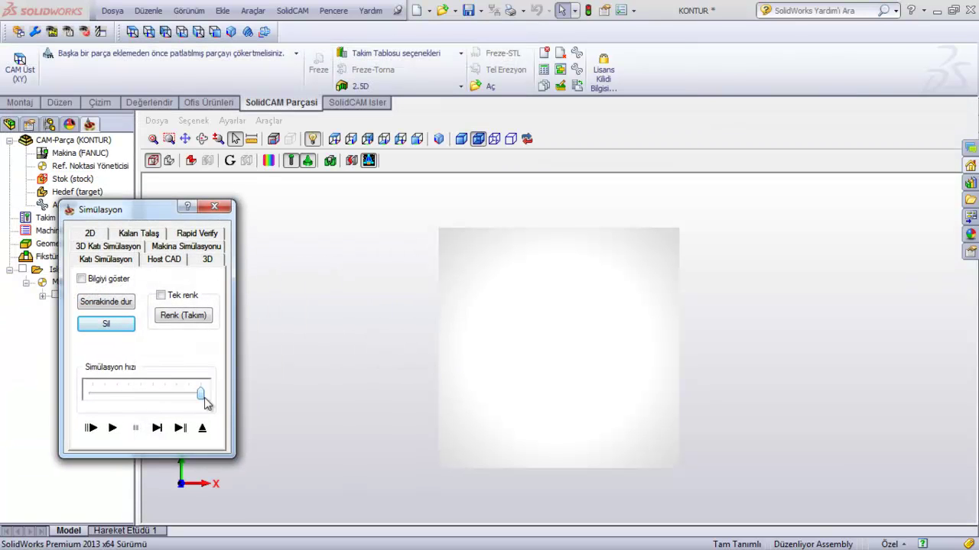
left_click(114, 429)
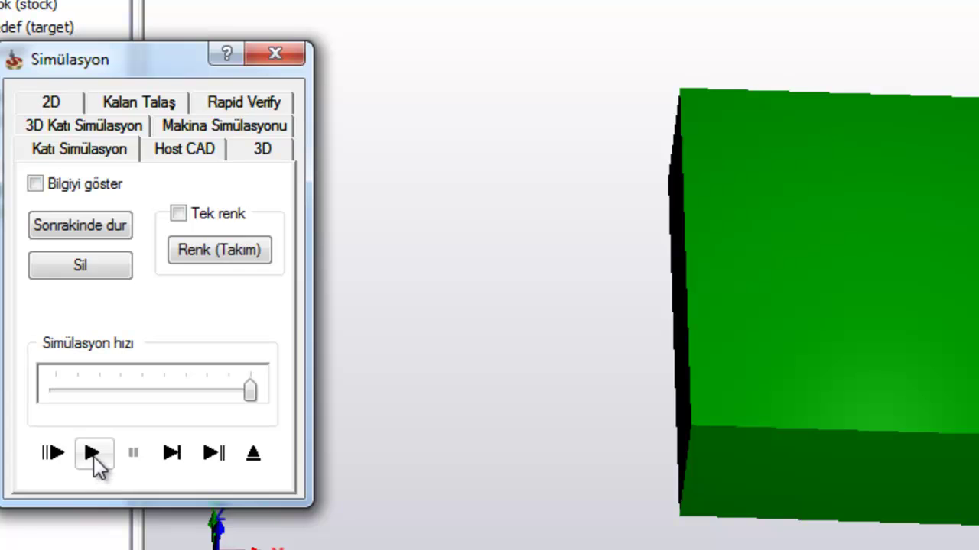
left_click(92, 454)
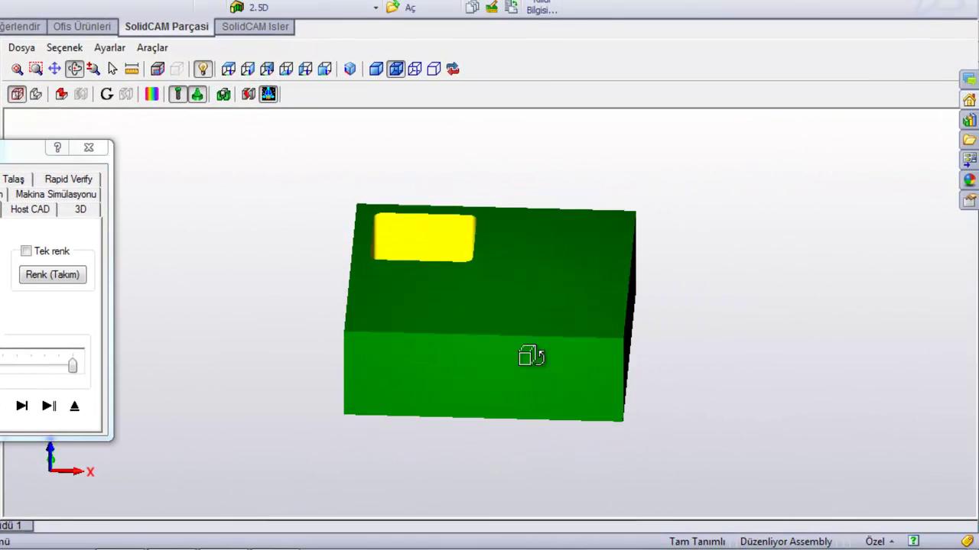
middle_click_drag(554, 386, 566, 401)
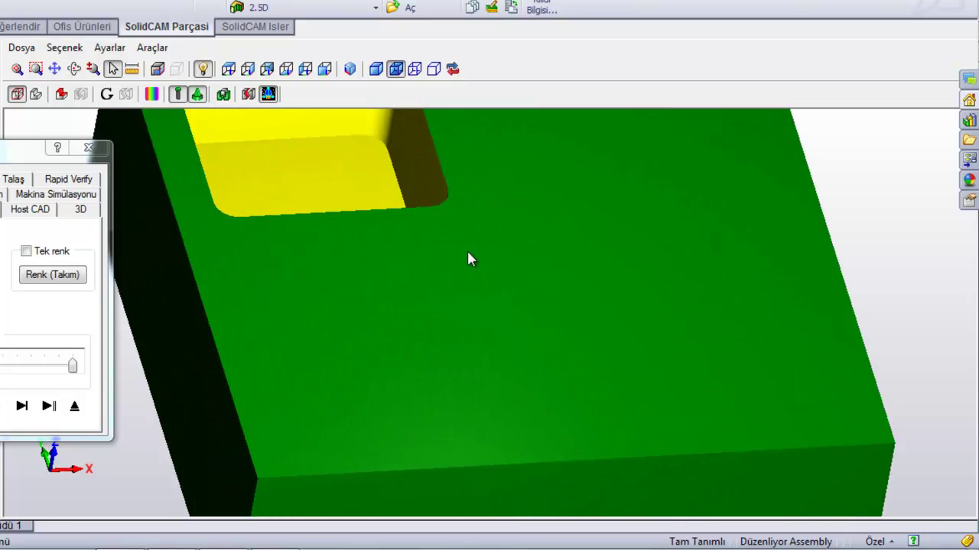
mouse_move(468, 258)
middle_mouse_down()
mouse_move(448, 227)
mouse_move(431, 241)
mouse_move(437, 224)
mouse_move(439, 234)
middle_mouse_up()
scroll(445, 243, "up", 2)
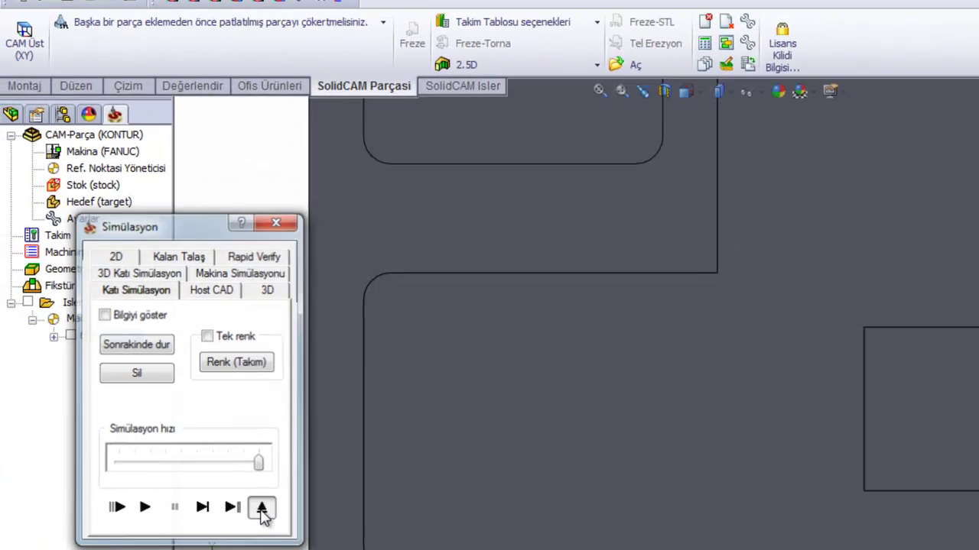
left_click(76, 406)
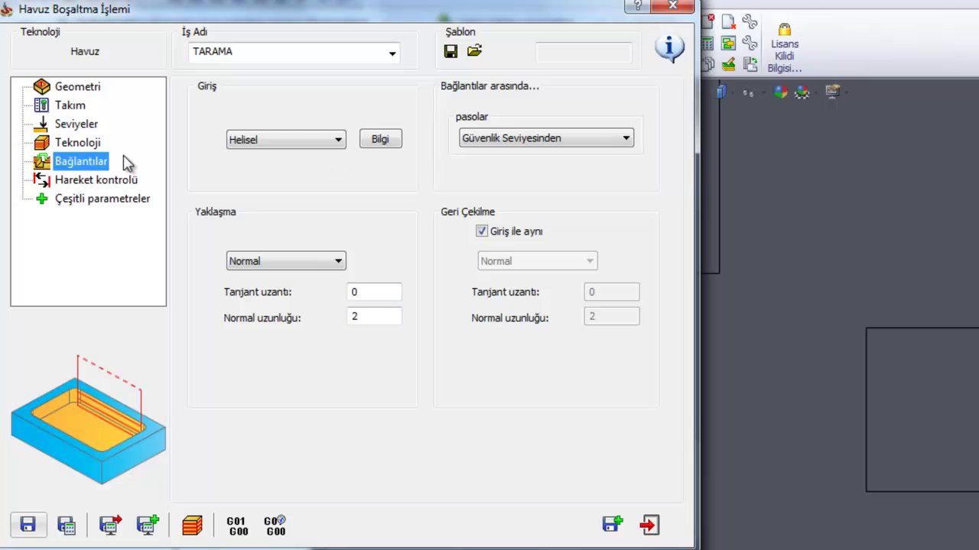
Under Teknoloji > Gelişmiş, enable Duvar Eğimi with Silindirik radyüs corners and a 20° wall angle
left_click(81, 147)
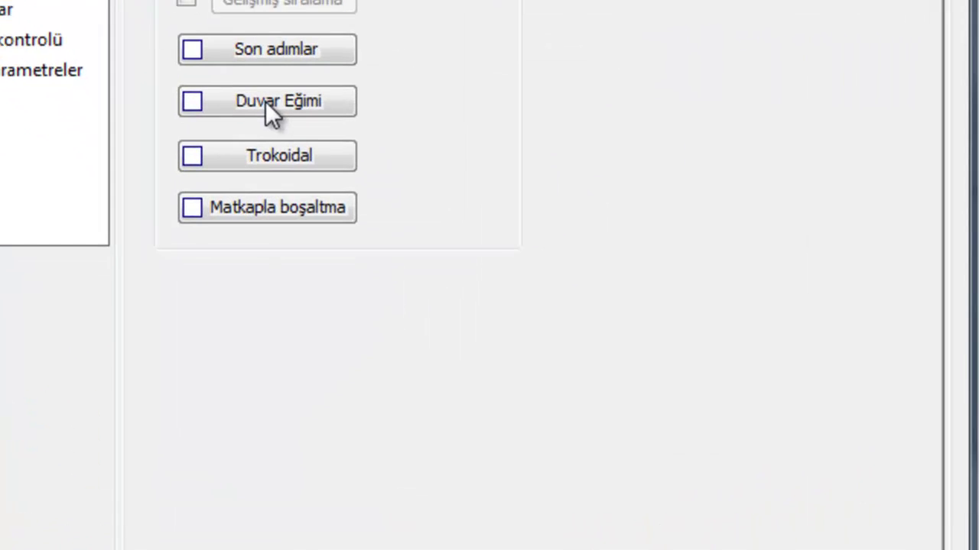
left_click(271, 220)
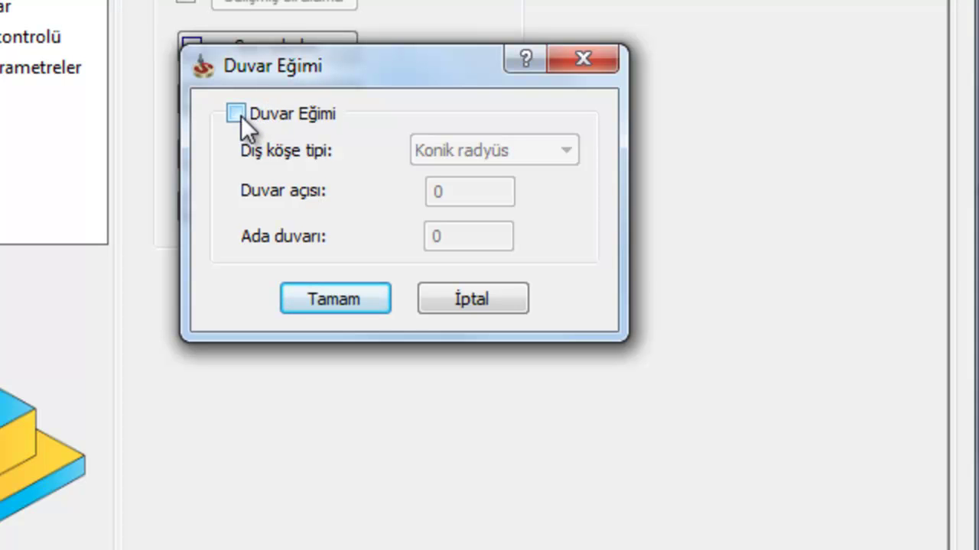
left_click(241, 115)
left_click(545, 153)
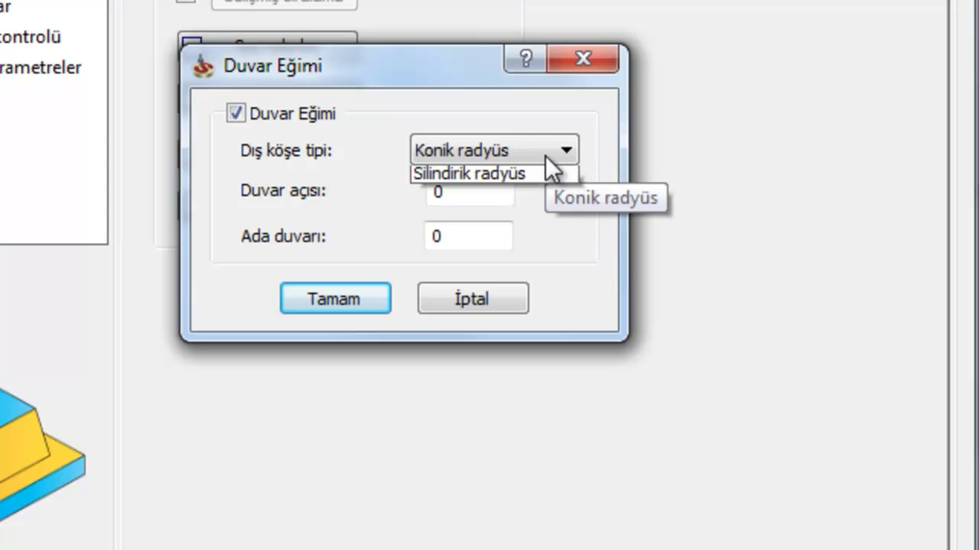
left_click(490, 209)
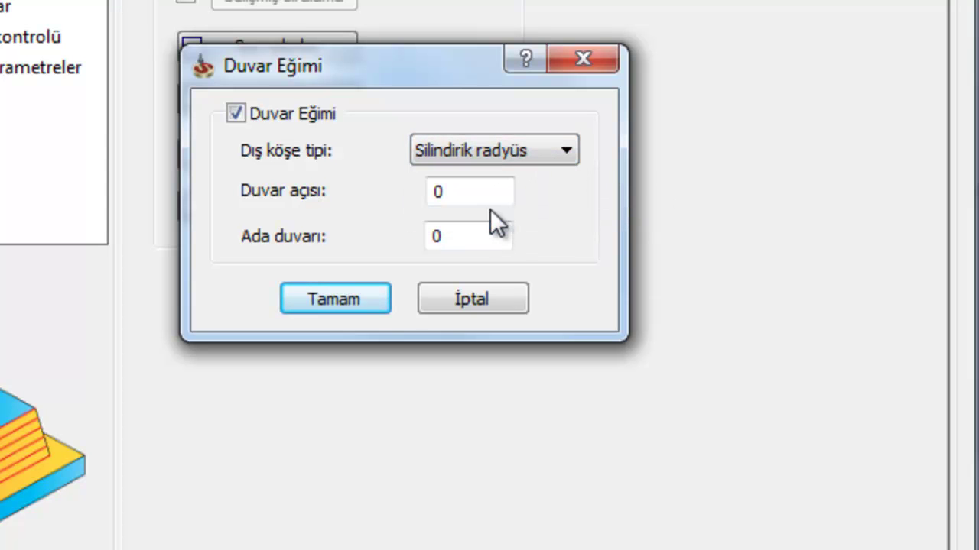
left_click(472, 194)
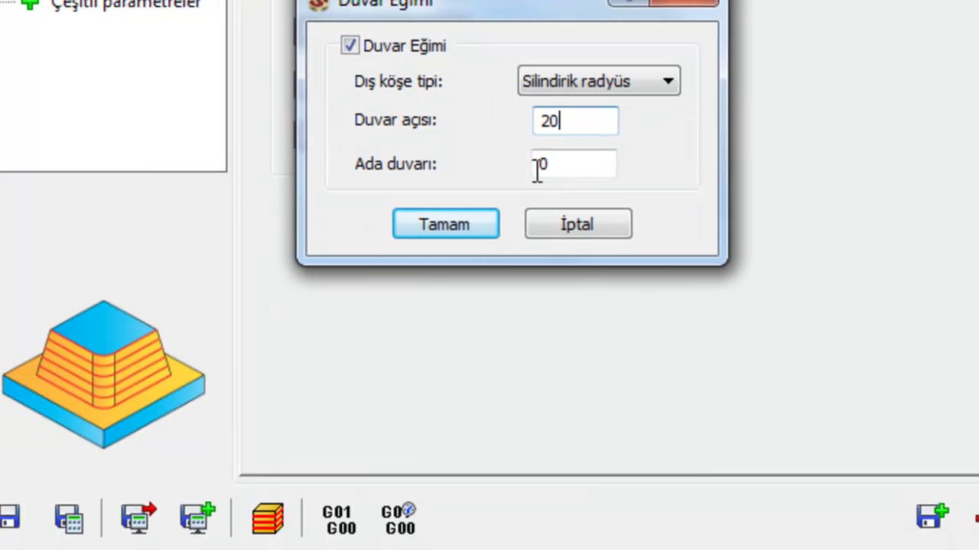
left_click(591, 159)
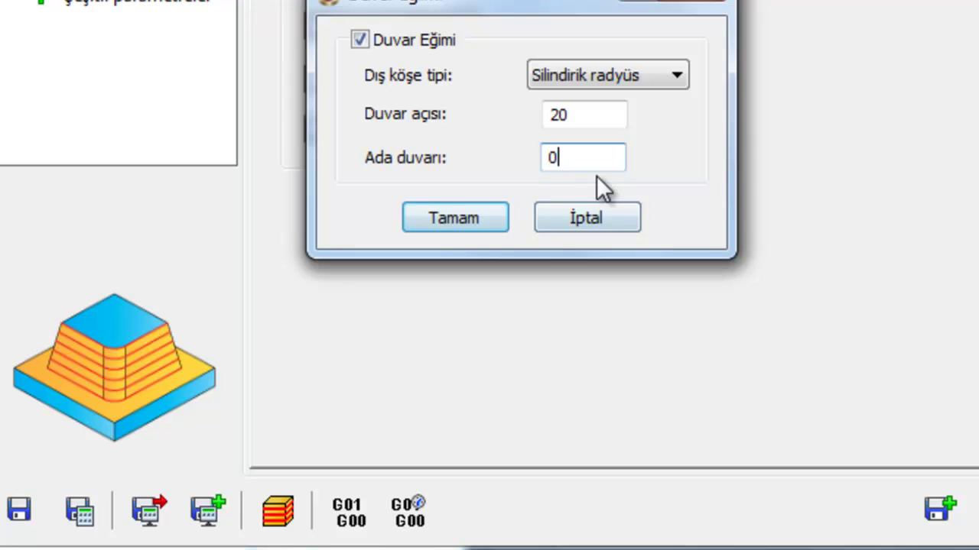
left_click(453, 219)
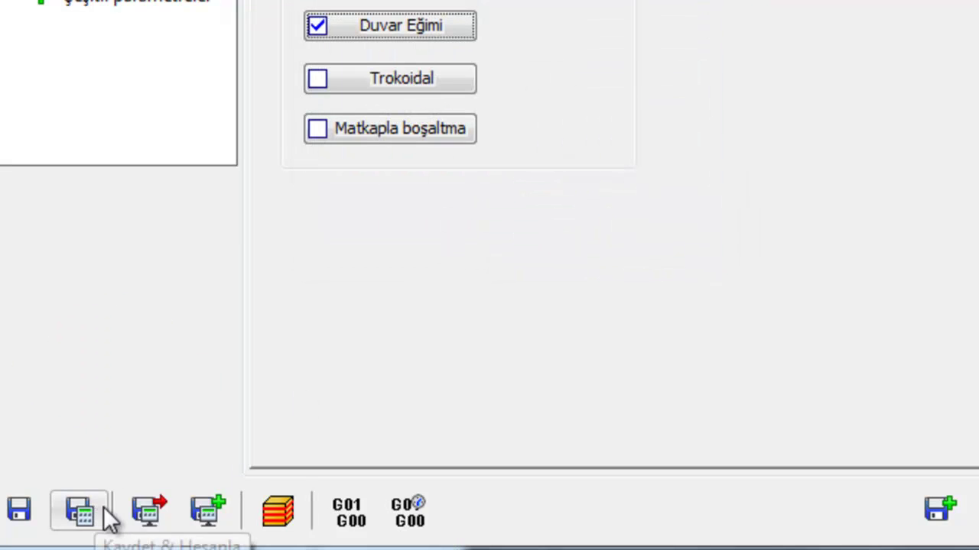
Save and simulate the pocket, orbiting the solid simulation to view the tapered walls
left_click(278, 518)
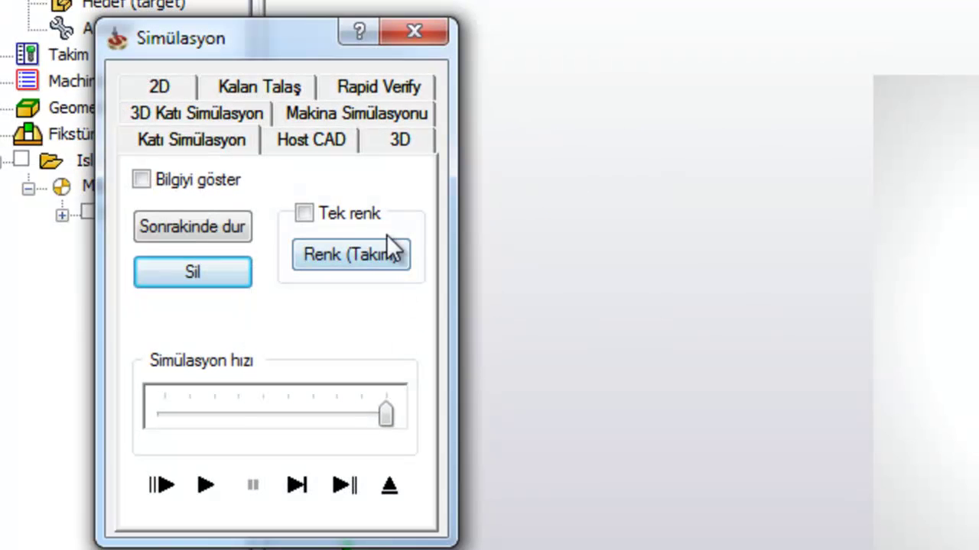
left_click(299, 486)
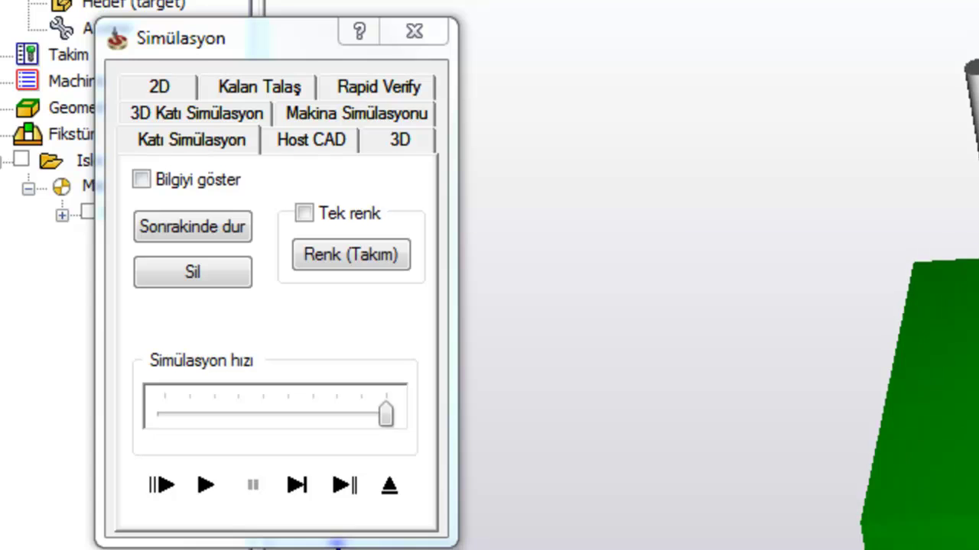
left_click(205, 493)
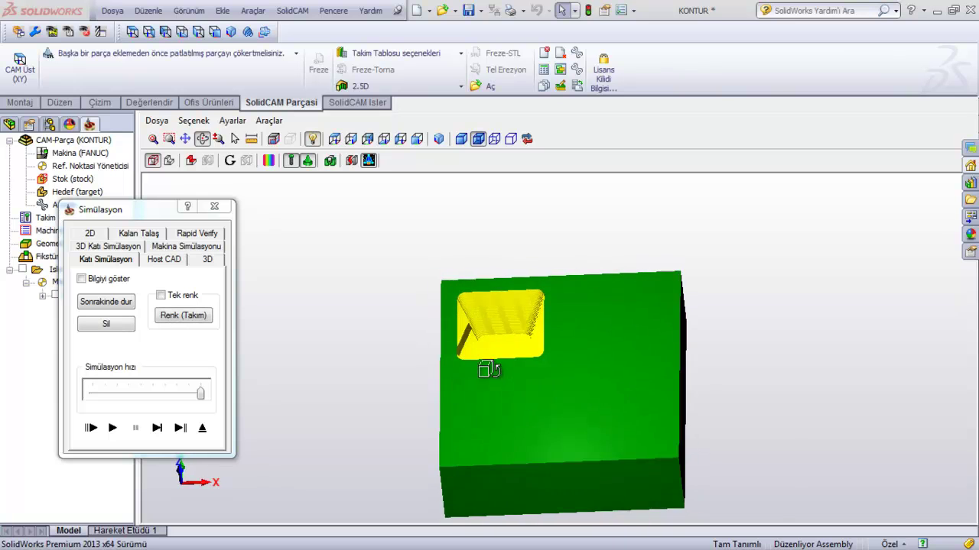
middle_click_drag(507, 366, 515, 361)
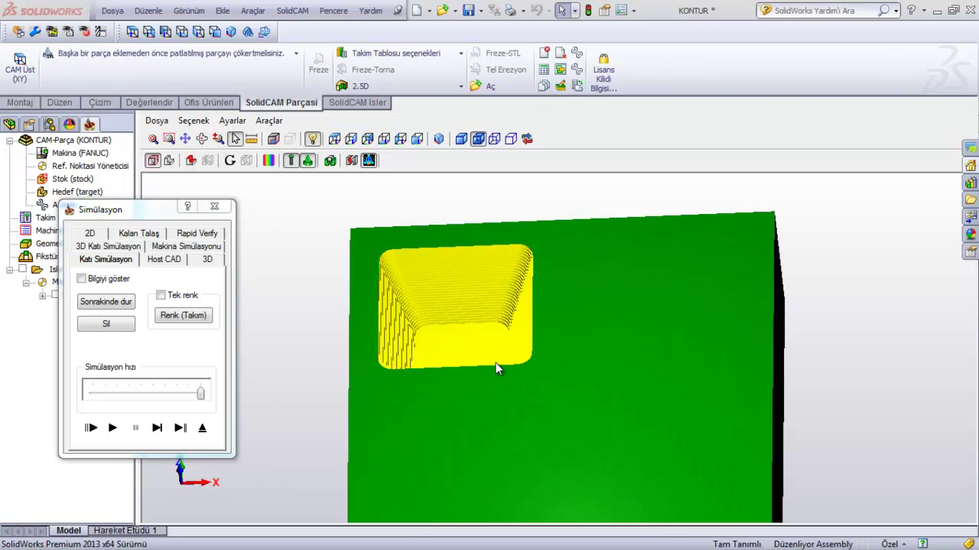
mouse_move(514, 360)
left_mouse_down()
mouse_move(516, 371)
mouse_move(525, 357)
mouse_move(507, 357)
left_mouse_up()
key("Escape")
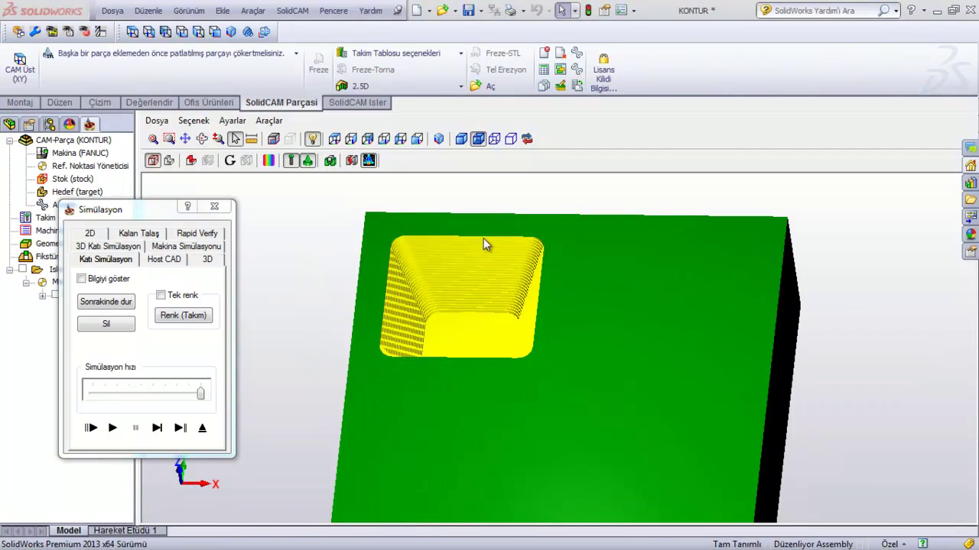
left_click(131, 447)
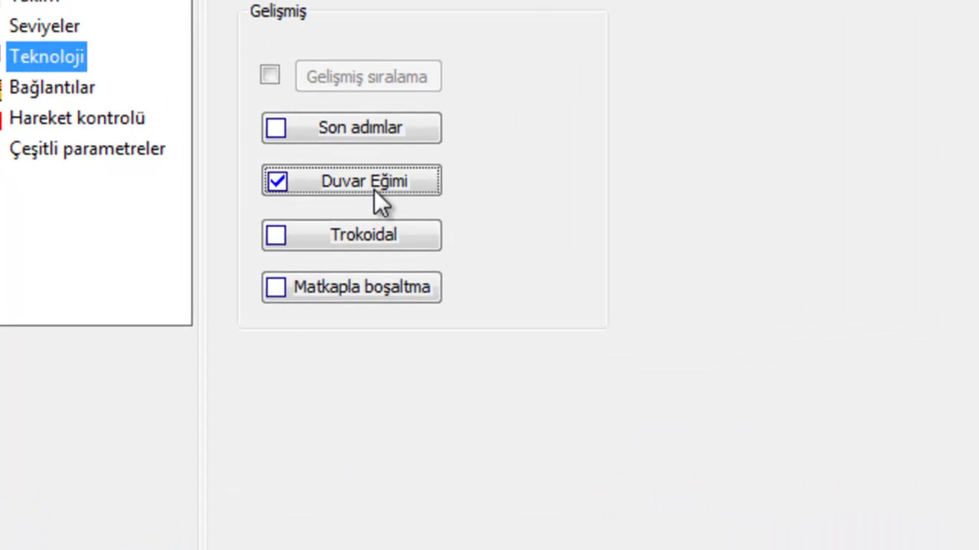
Review the 20° wall angle, cancel Duvar Eğimi unchanged, and run the simulation again
left_click(374, 189)
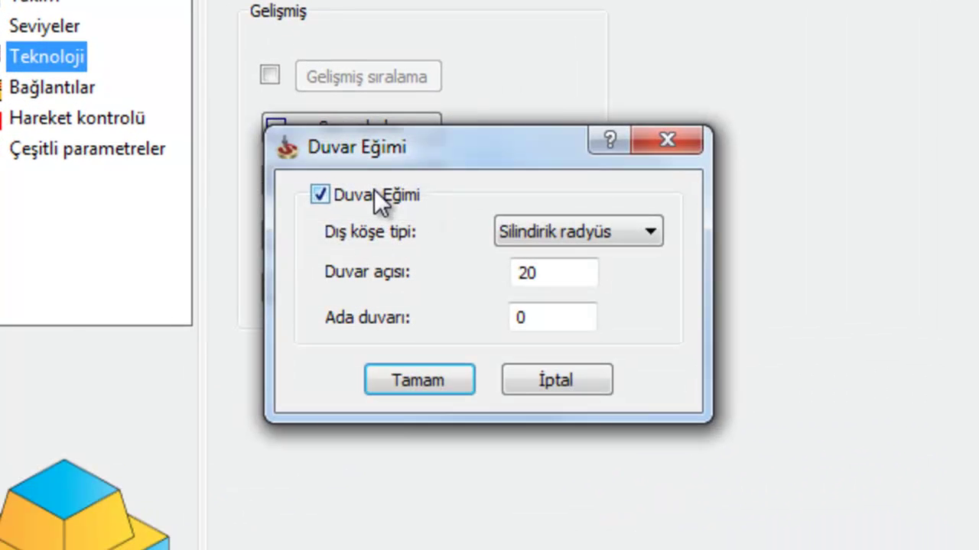
left_click(562, 273)
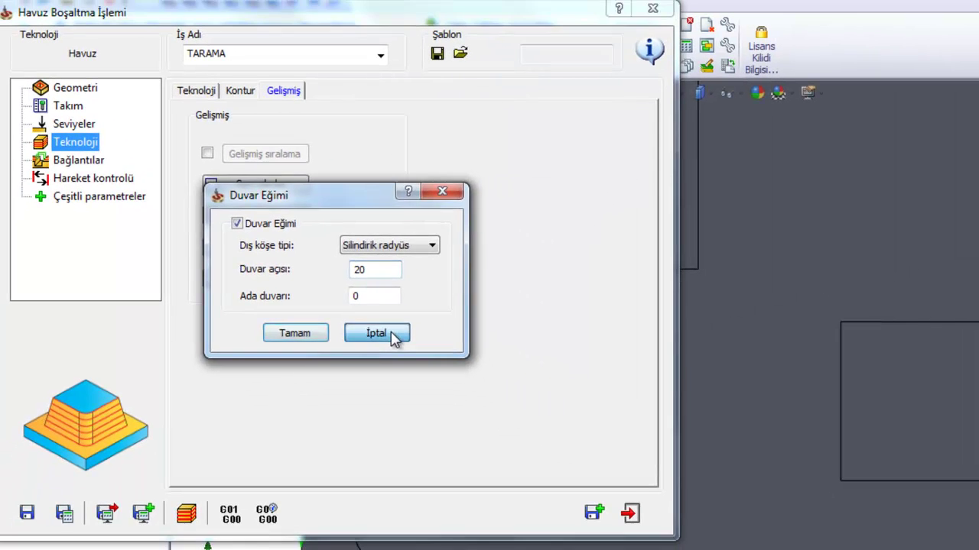
left_click(386, 333)
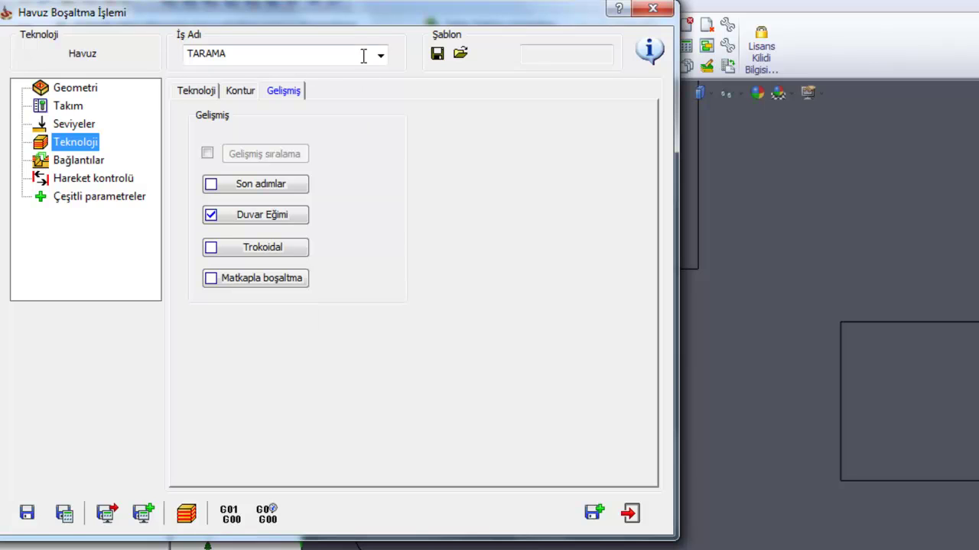
left_click(187, 514)
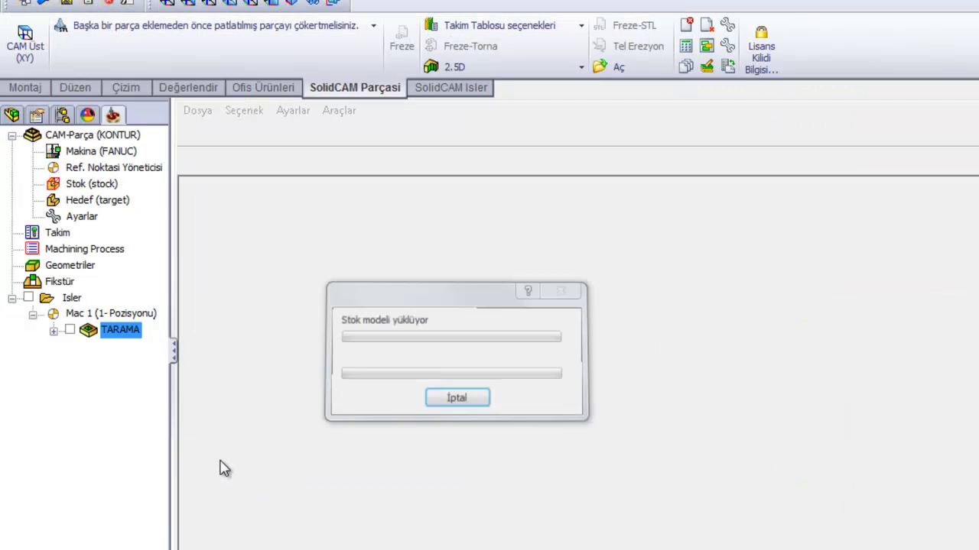
Run the TARAMA solid simulation, inspect the finely stepped sloped pocket walls, then exit
left_click(141, 497)
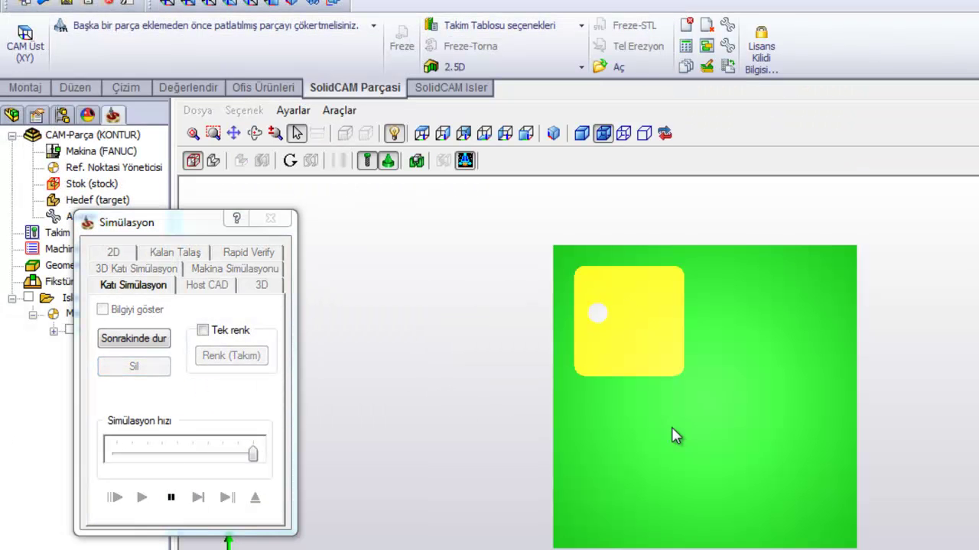
left_click_drag(673, 426, 671, 405)
scroll(665, 396, "up", 3)
scroll(636, 387, "up", 3)
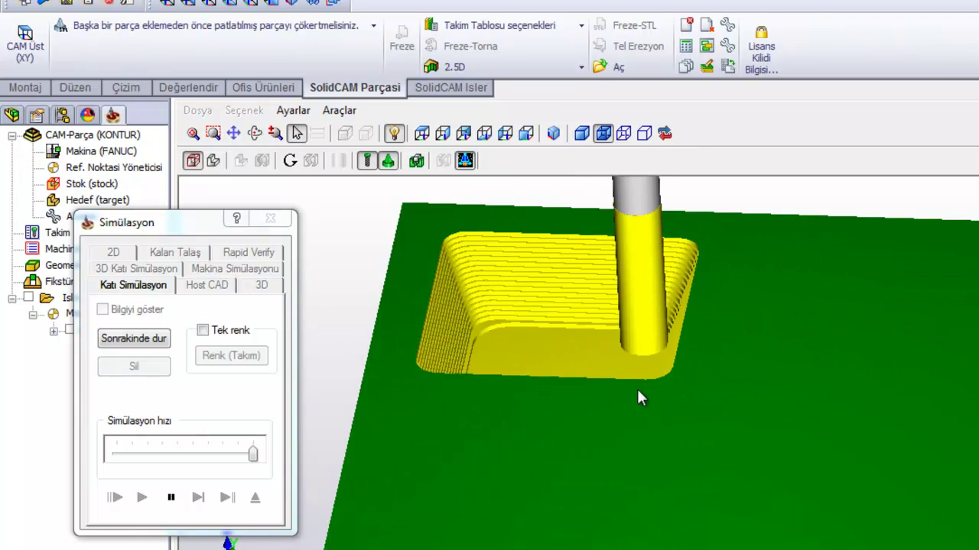
scroll(505, 369, "up", 3)
scroll(524, 375, "down", 2)
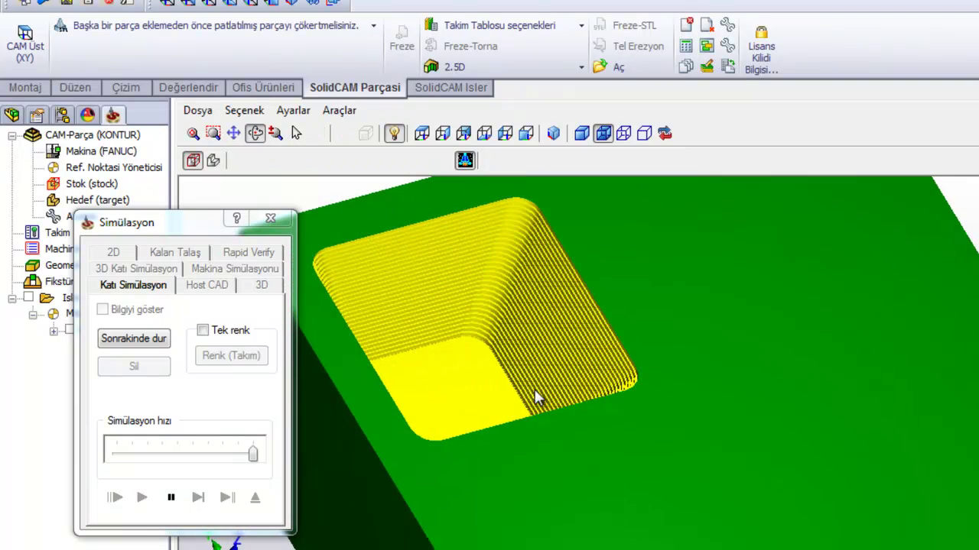
scroll(492, 362, "up", 5)
middle_click_drag(492, 353, 532, 327)
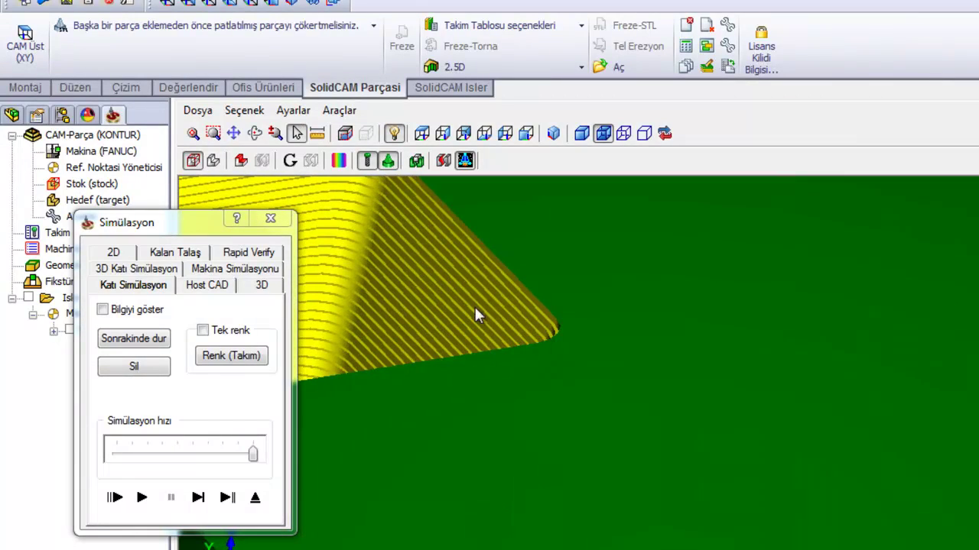
mouse_move(448, 283)
middle_mouse_down()
mouse_move(450, 358)
mouse_move(428, 284)
middle_mouse_up()
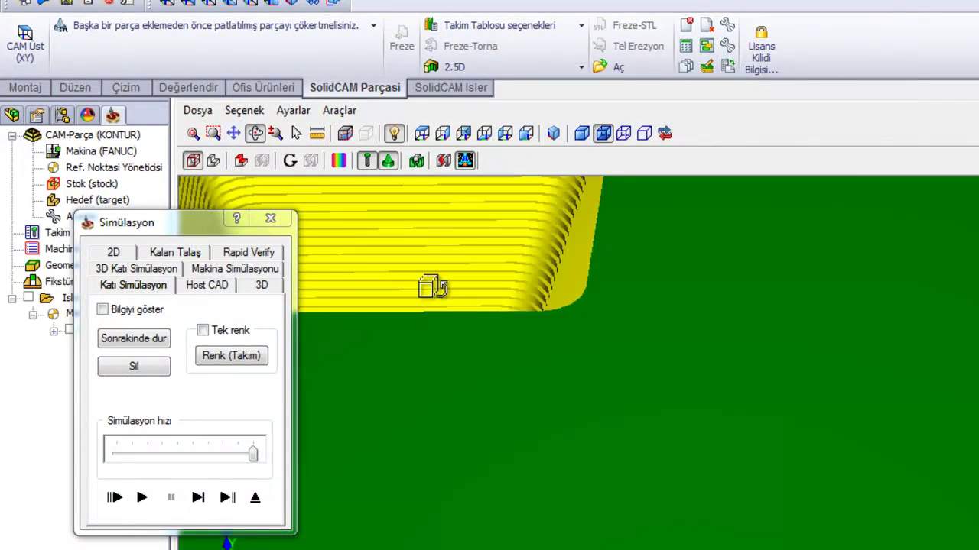
left_click(257, 501)
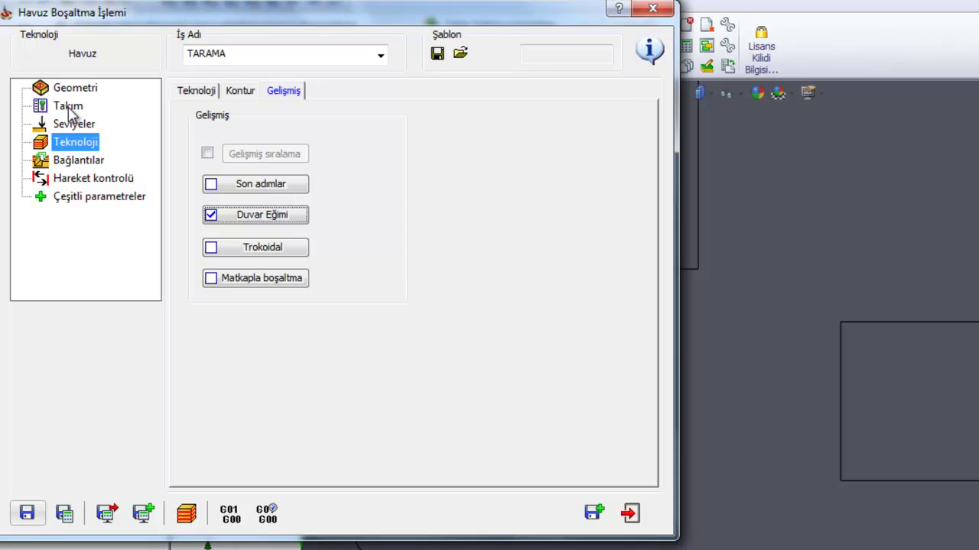
Add tool 2, a corner-radius mill with 10 mm diameter and 2 mm corner radius, to TARAMA
left_click(69, 107)
left_click(289, 334)
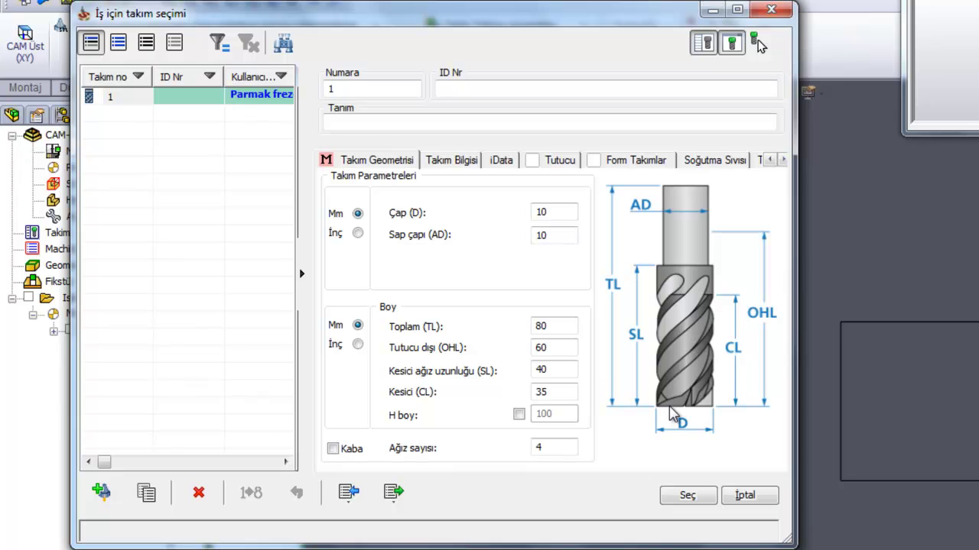
right_click(212, 161)
left_click(283, 200)
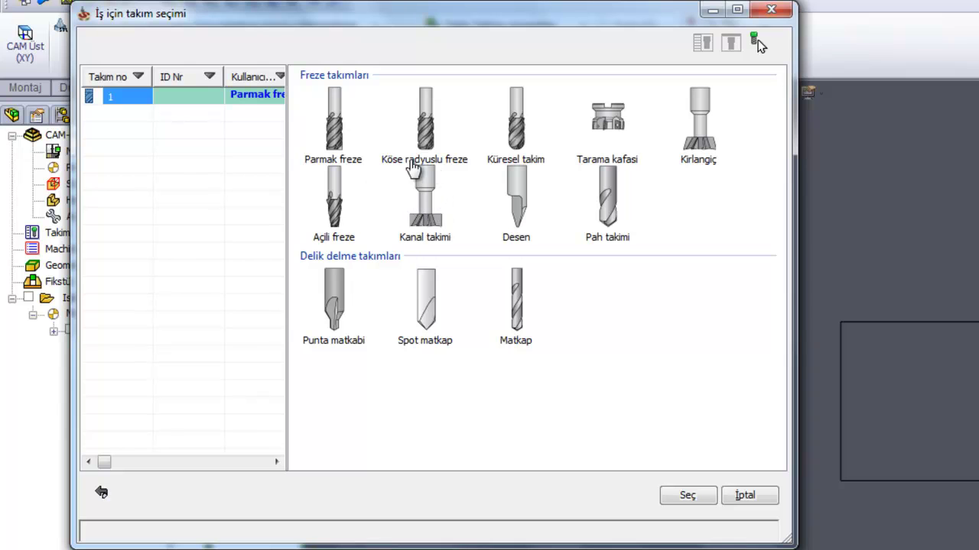
left_click(427, 152)
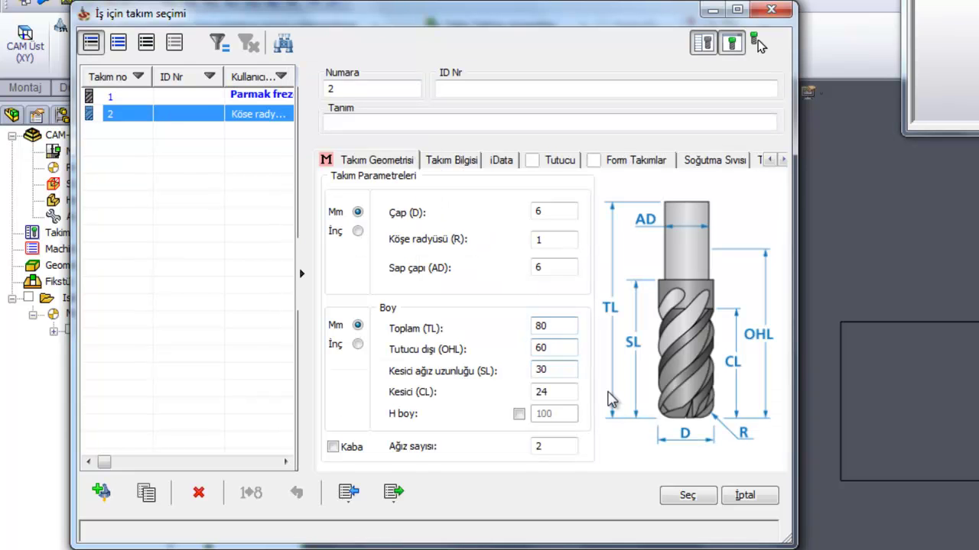
left_click(692, 436)
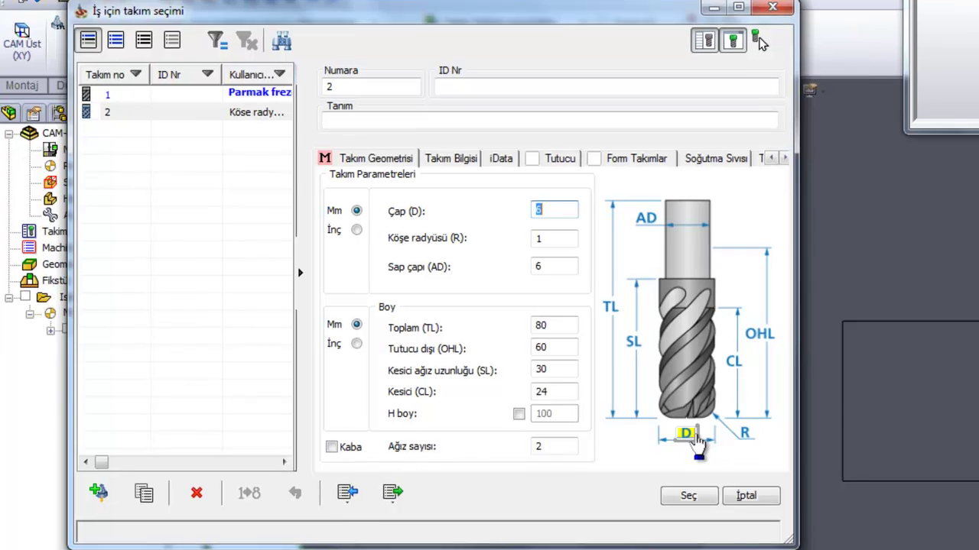
type("10")
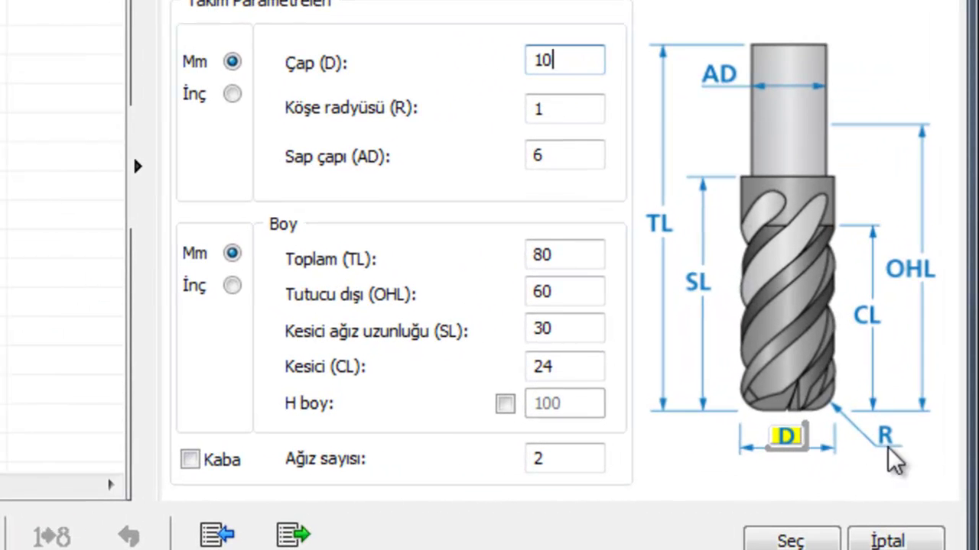
left_click(885, 436)
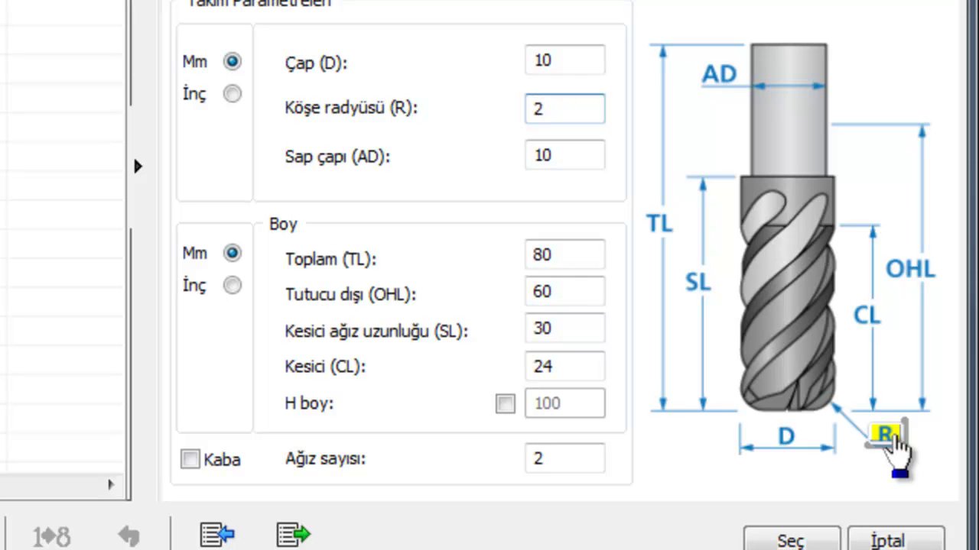
left_click(866, 317)
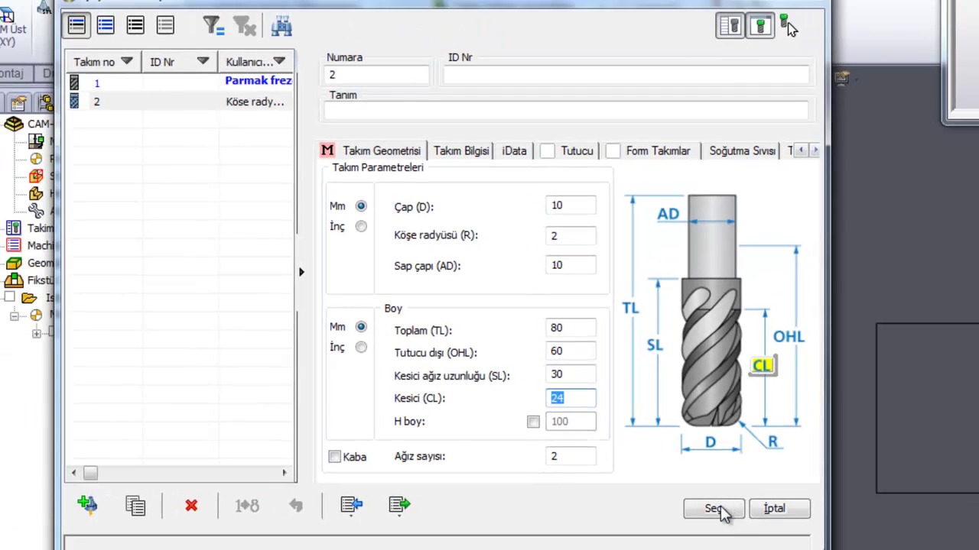
left_click(717, 511)
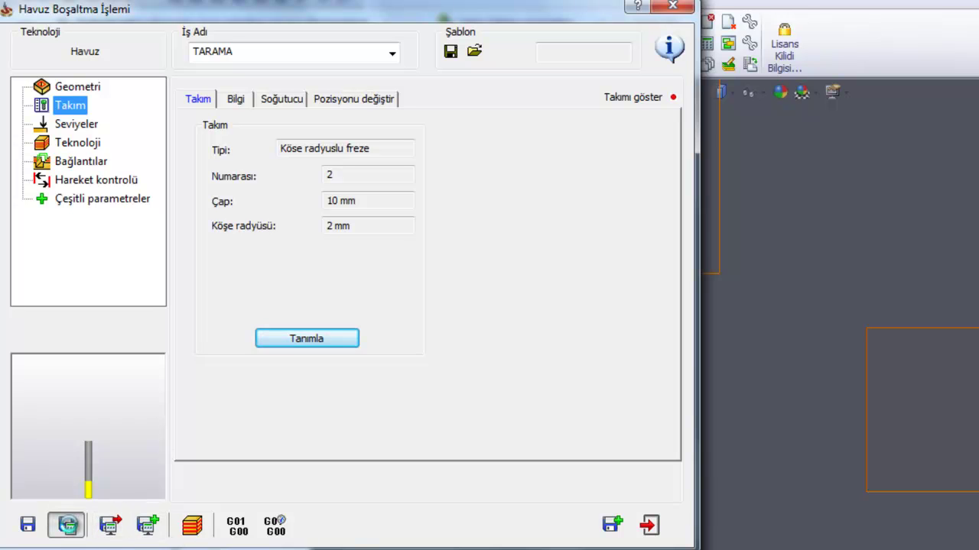
left_click(187, 531)
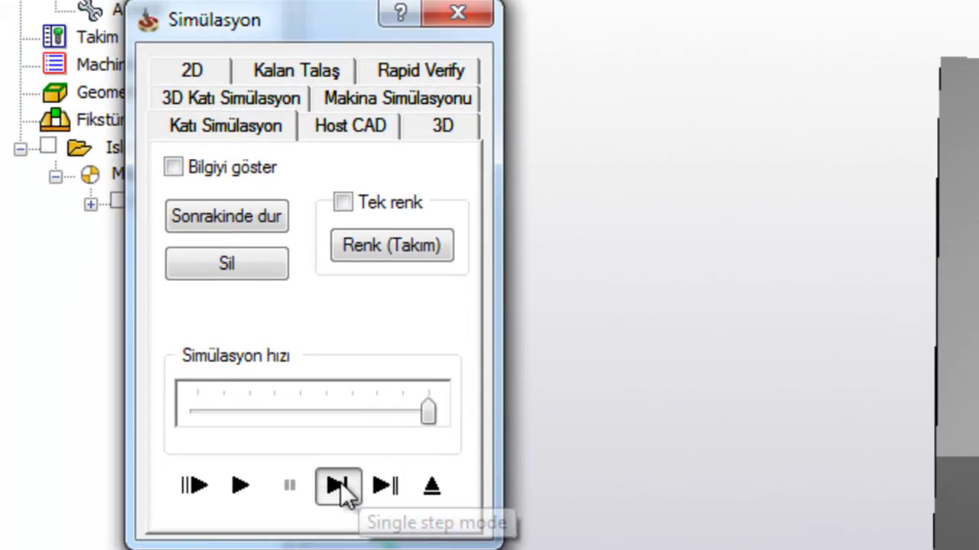
left_click(336, 489)
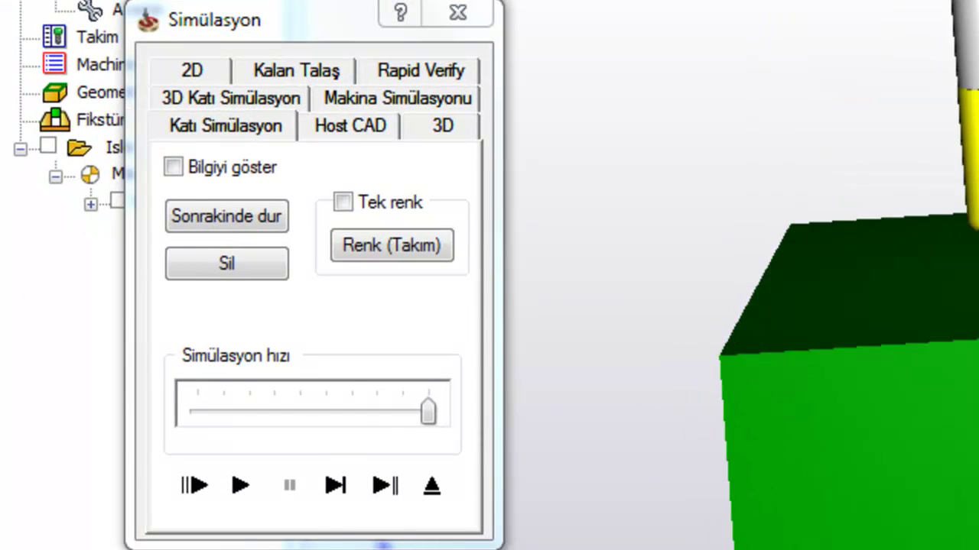
left_click(275, 487)
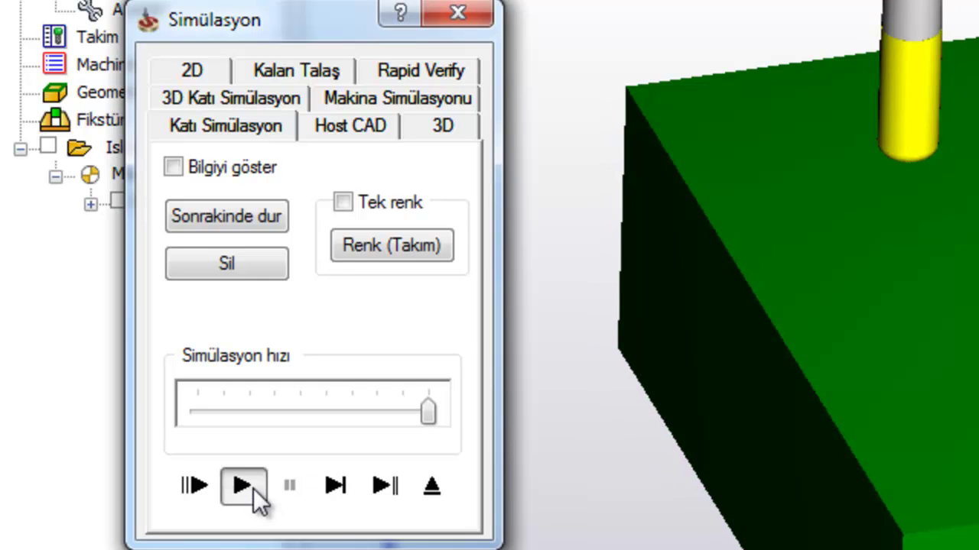
left_click(250, 487)
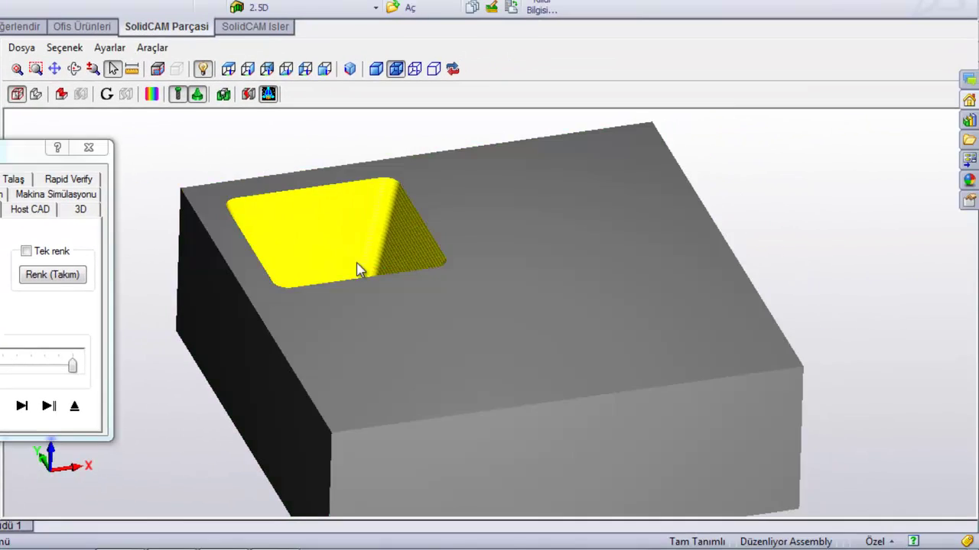
scroll(358, 270, "up", 3)
mouse_move(356, 247)
middle_mouse_down()
mouse_move(367, 240)
mouse_move(371, 262)
middle_mouse_up()
scroll(354, 227, "up", 2)
scroll(354, 227, "up", 2)
scroll(354, 227, "down", 2)
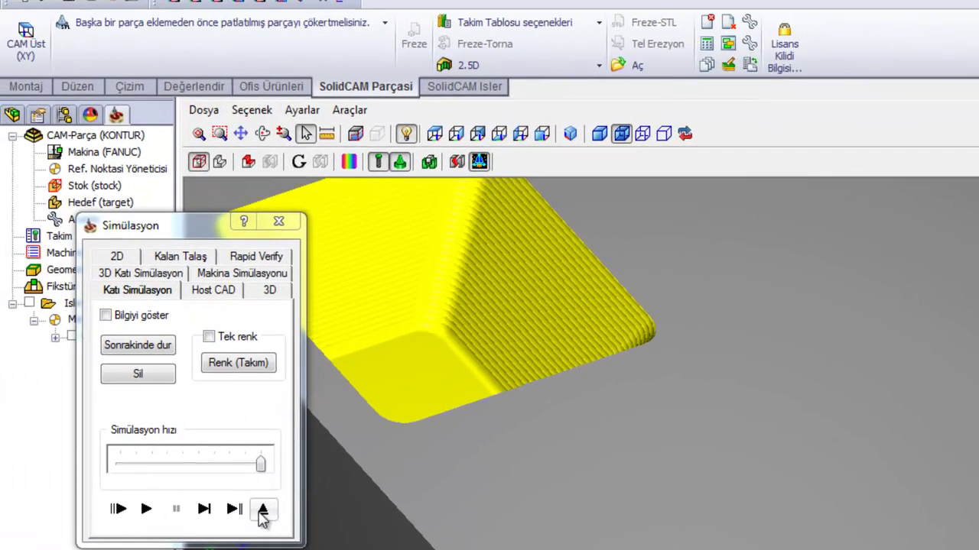
left_click(265, 509)
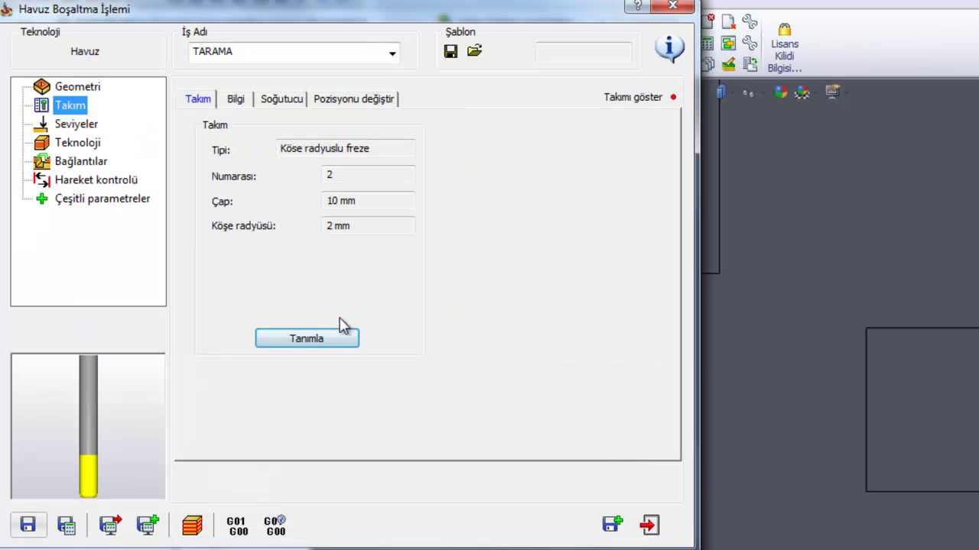
Change TARAMA's maximum step-down from 1 to 0.5, recalculate, and open its simulation
left_click(90, 146)
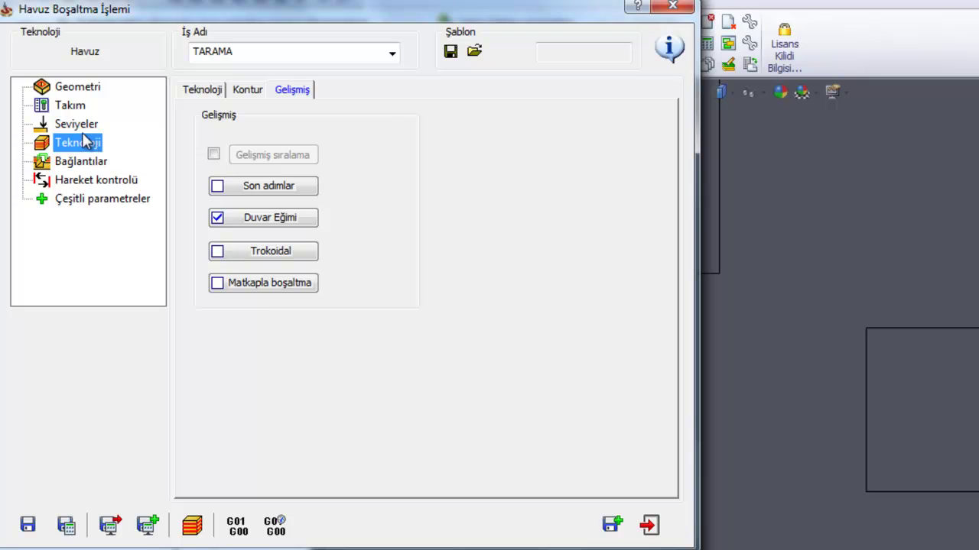
left_click(81, 129)
left_click(335, 290)
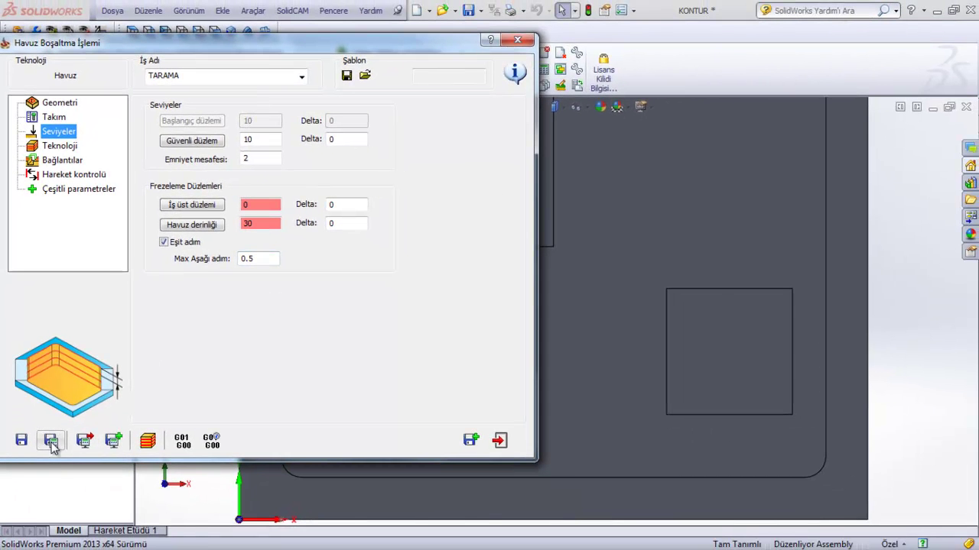
left_click(52, 444)
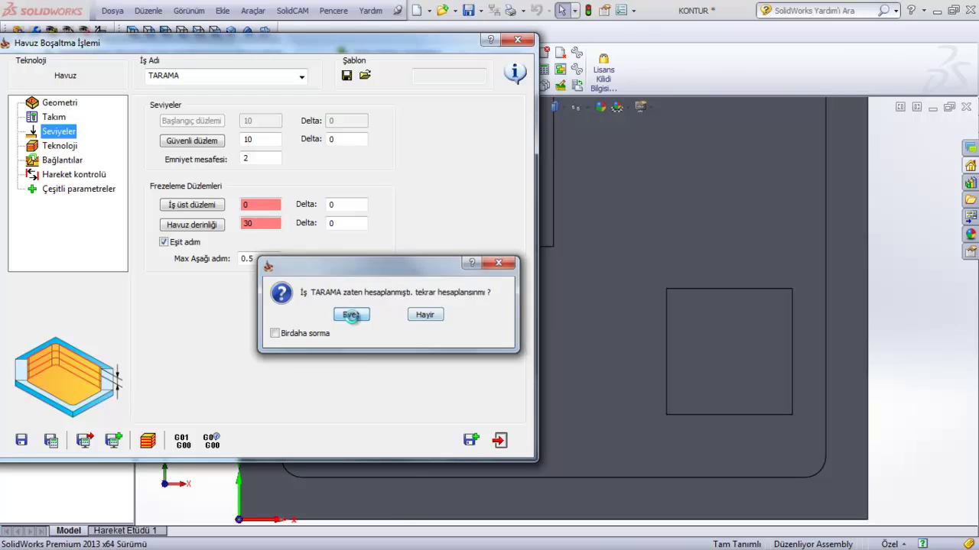
left_click(351, 315)
left_click(148, 441)
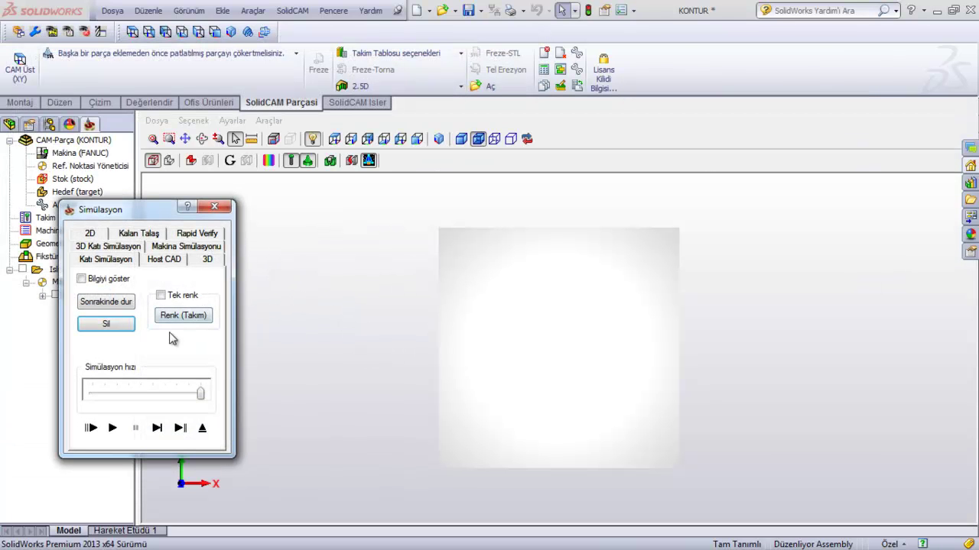
Play the solid simulation and orbit around the recalculated pocket to inspect its finer wall steps
left_click(120, 430)
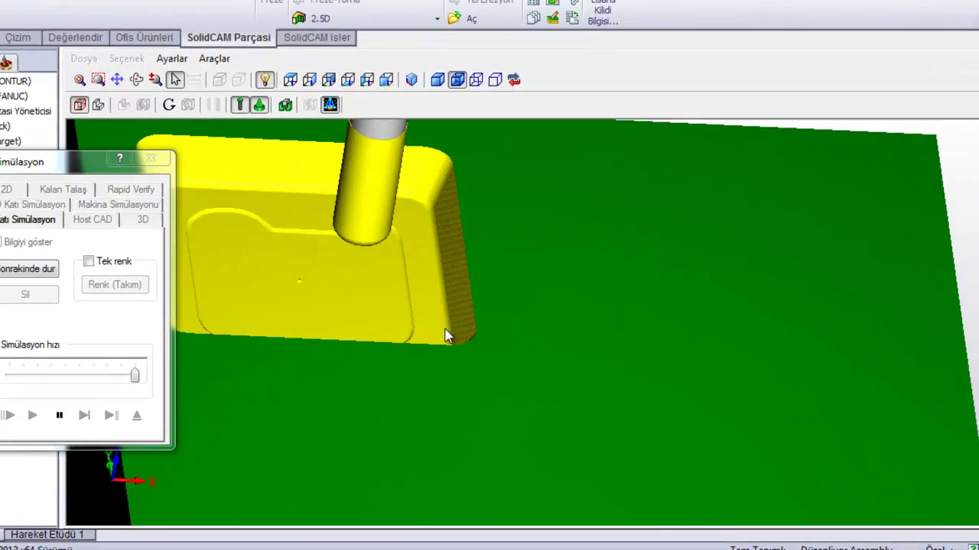
middle_click_drag(474, 374, 458, 336)
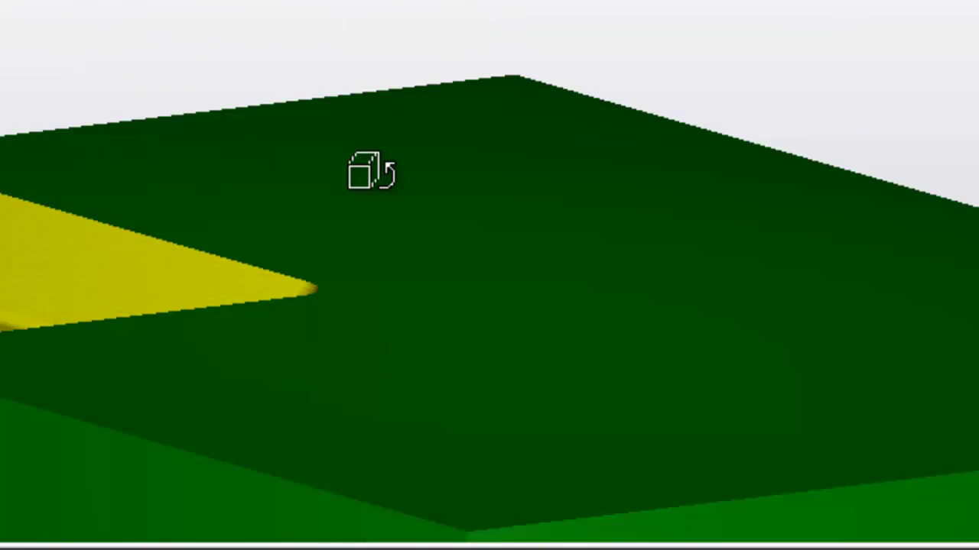
middle_click_drag(371, 170, 354, 221)
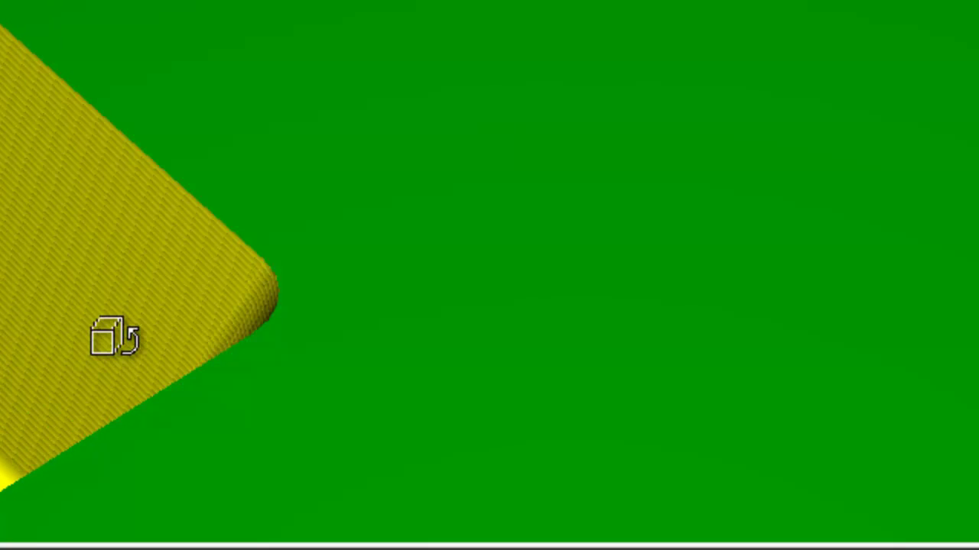
middle_click_drag(114, 337, 98, 283)
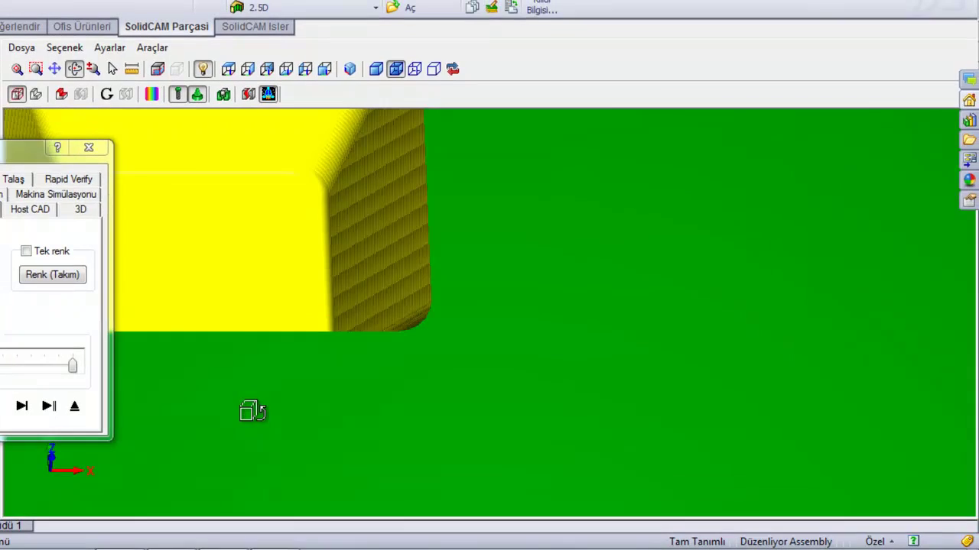
mouse_move(252, 411)
middle_mouse_down()
mouse_move(269, 395)
mouse_move(263, 382)
mouse_move(266, 400)
middle_mouse_up()
mouse_move(342, 270)
middle_mouse_down()
mouse_move(450, 294)
mouse_move(427, 287)
middle_mouse_up()
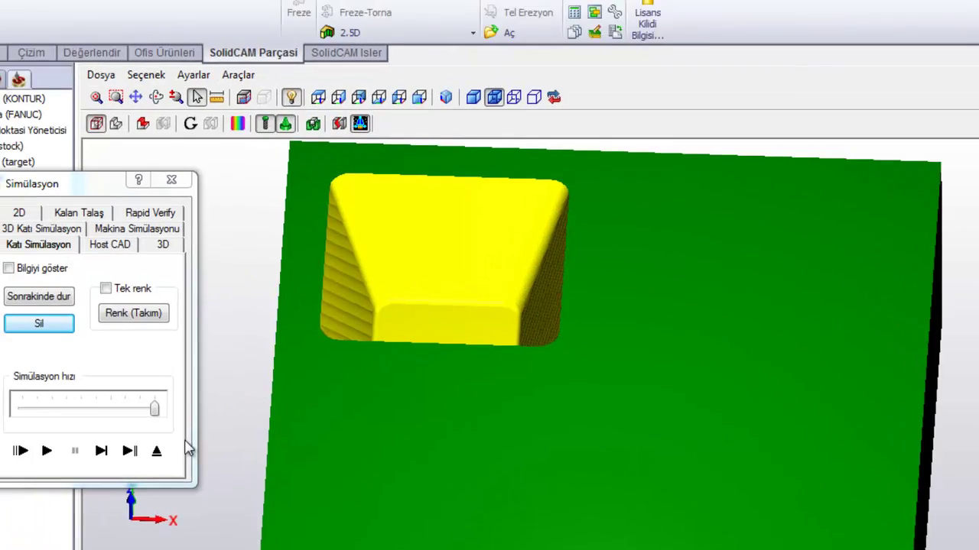
Switch TARAMA's tool to tool 1, the 10 mm flat end mill
left_click(156, 451)
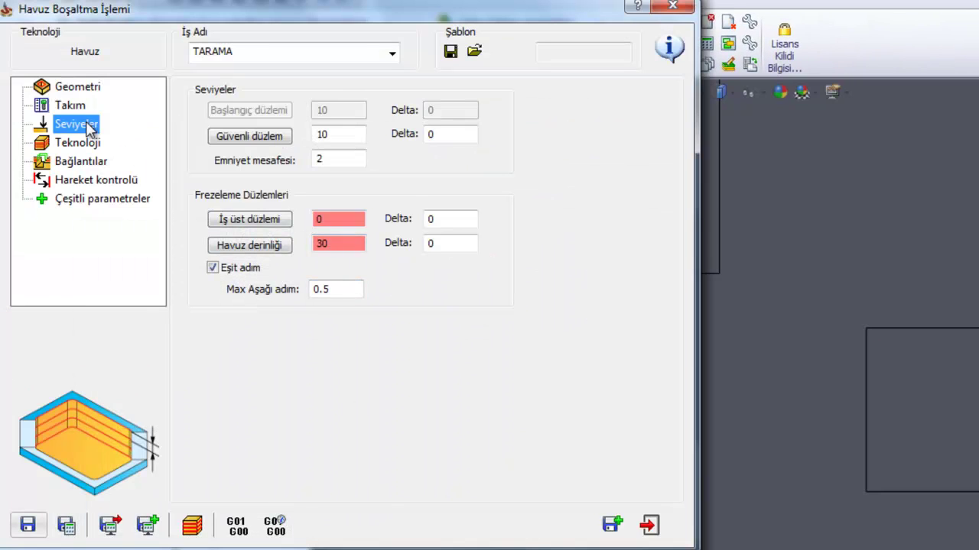
left_click(71, 107)
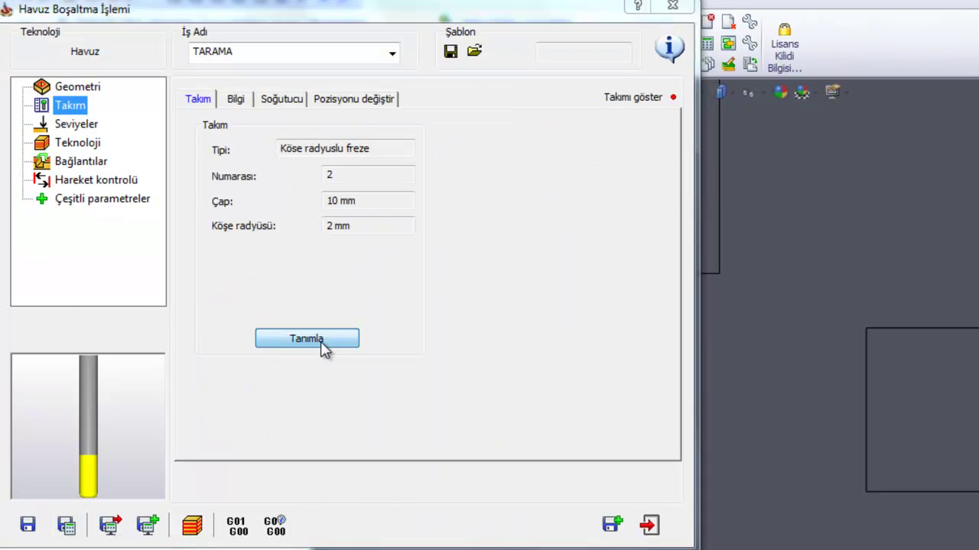
left_click(321, 342)
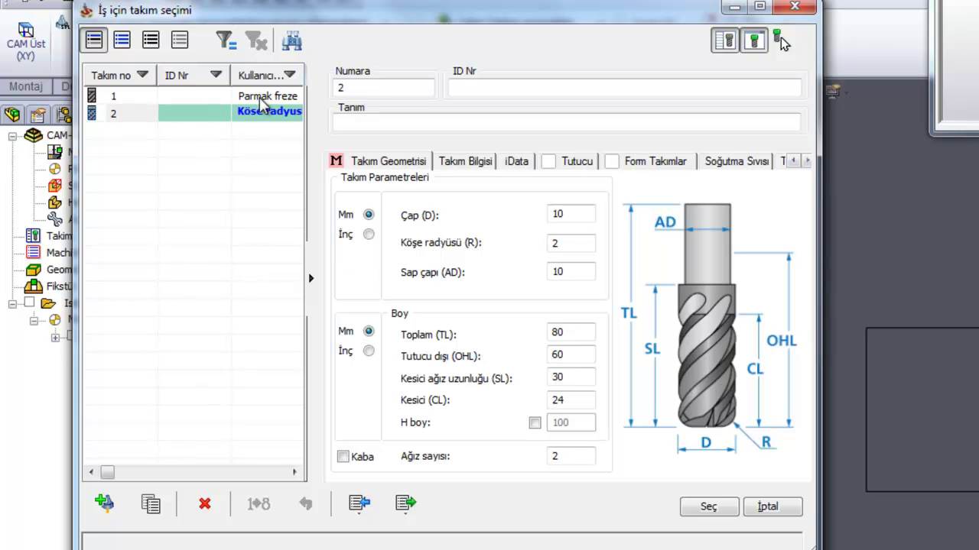
left_click(261, 97)
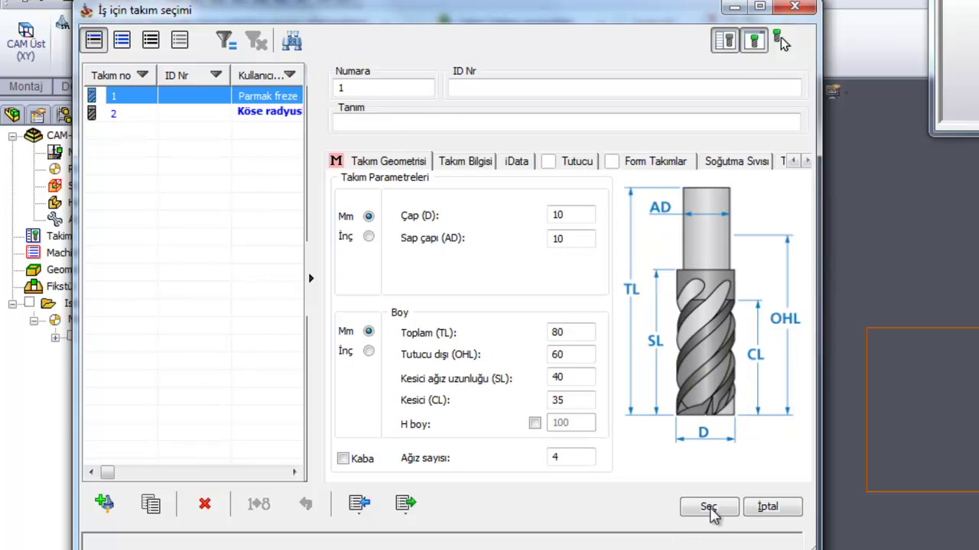
left_click(709, 507)
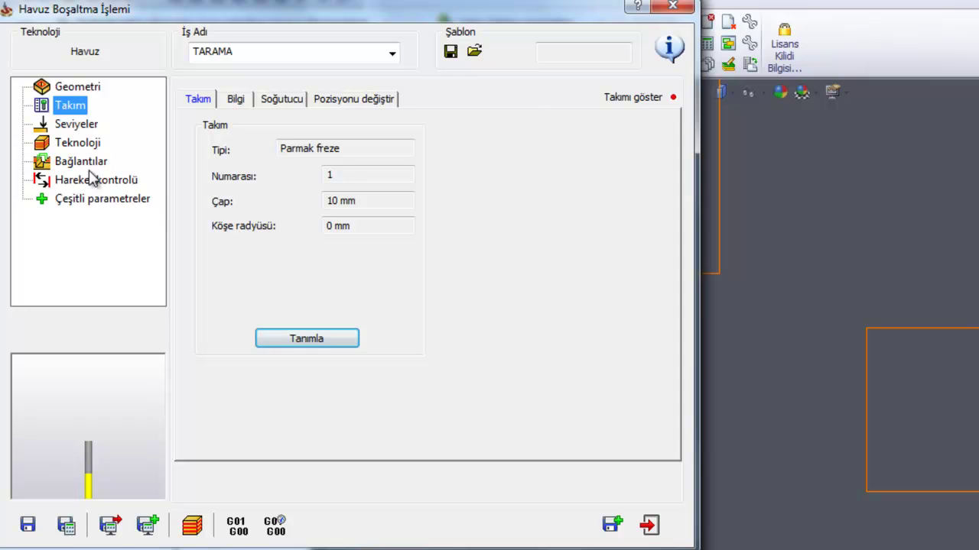
Turn off the Duvar Eğimi wall slope, then recalculate and open the simulation
left_click(89, 162)
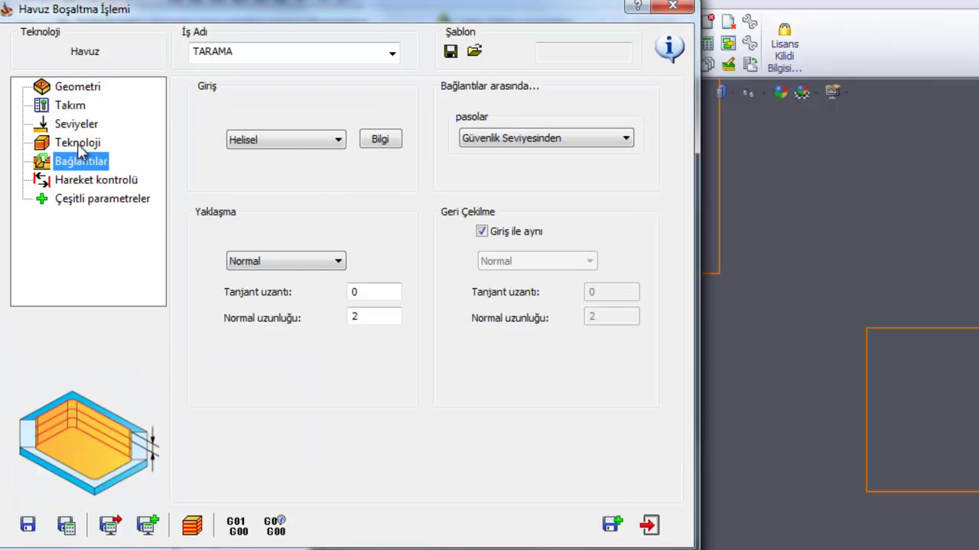
left_click(77, 144)
left_click(217, 218)
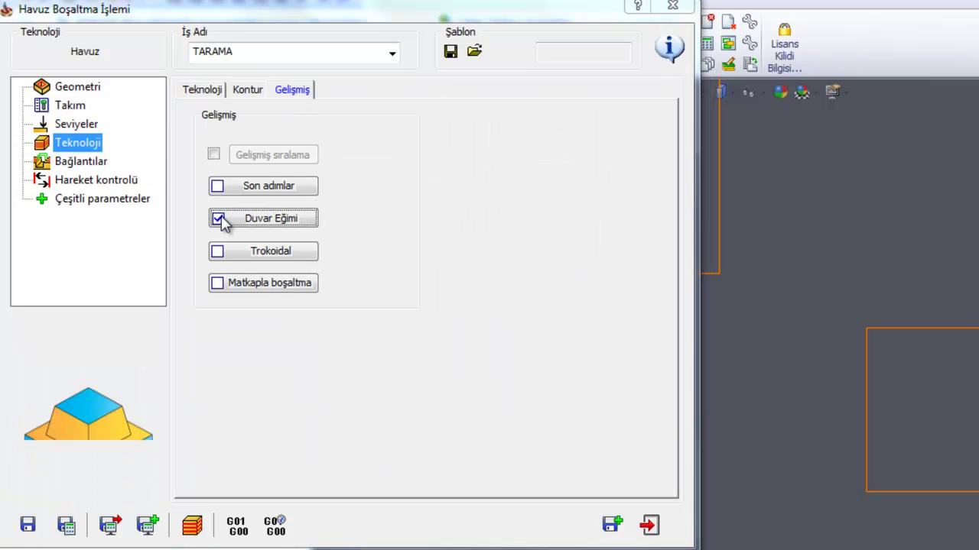
left_click(243, 226)
left_click(305, 344)
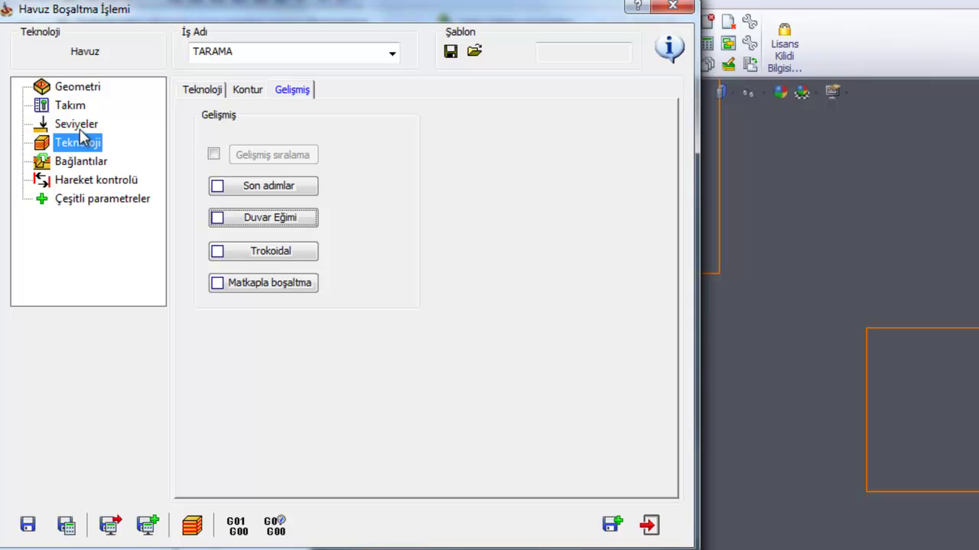
left_click(200, 91)
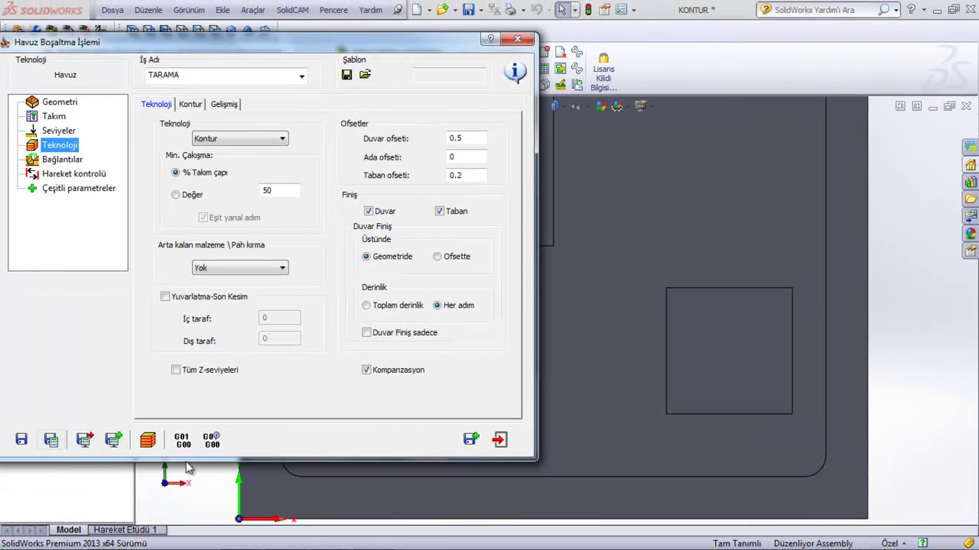
left_click(149, 440)
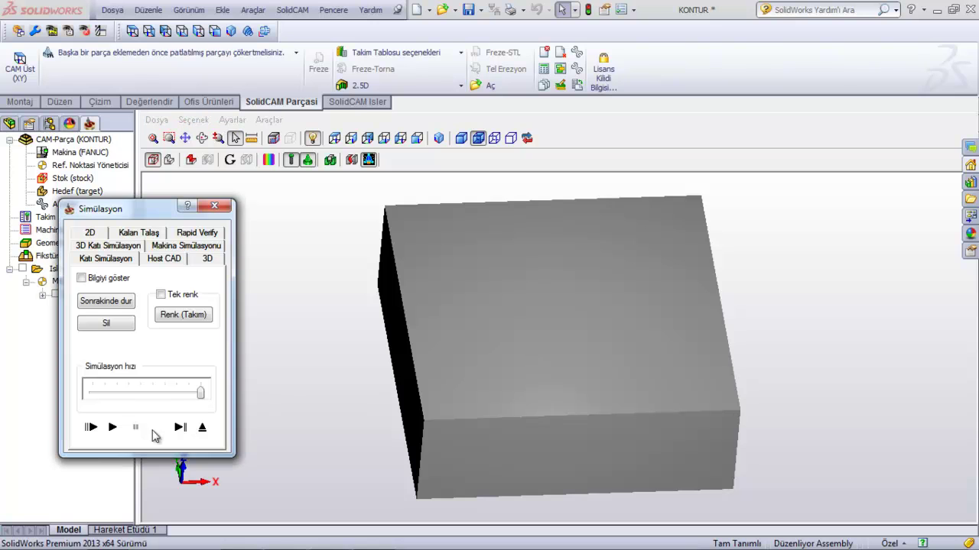
Simulate the TARAMA pocket, inspect its straight vertical walls, and exit to the operation dialog
left_click(113, 427)
mouse_move(519, 359)
middle_mouse_down()
mouse_move(502, 324)
mouse_move(529, 352)
mouse_move(512, 341)
mouse_move(561, 345)
mouse_move(550, 372)
mouse_move(568, 341)
mouse_move(503, 391)
middle_mouse_up()
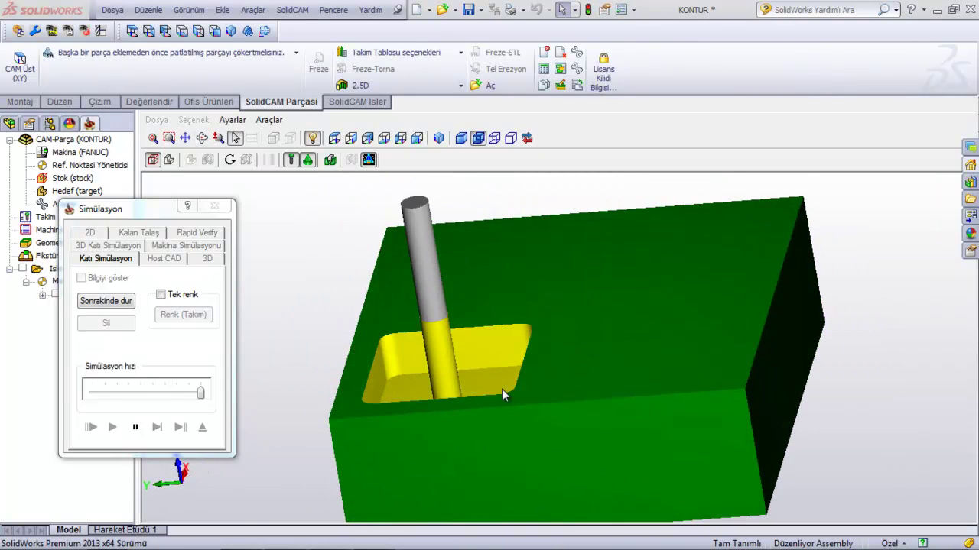
scroll(416, 436, "up", 5)
scroll(444, 437, "up", 2)
middle_click_drag(444, 438, 474, 462)
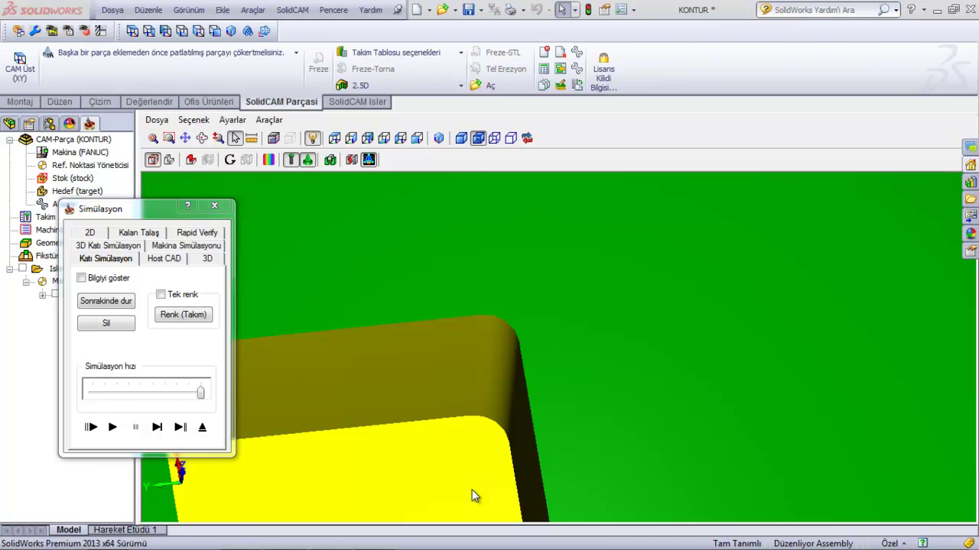
scroll(472, 492, "down", 3)
mouse_move(476, 498)
middle_mouse_down()
mouse_move(524, 478)
mouse_move(463, 494)
mouse_move(491, 543)
mouse_move(482, 497)
middle_mouse_up()
left_click(203, 429)
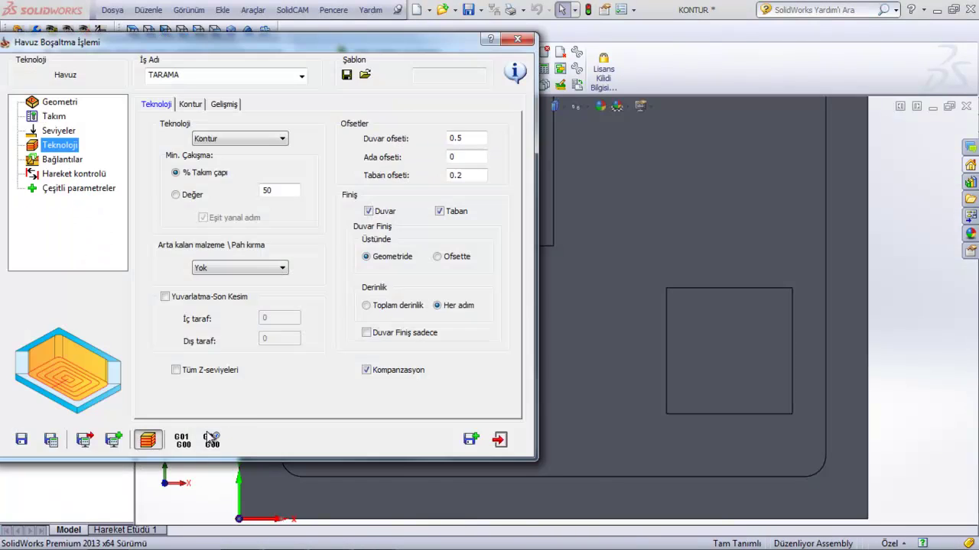
Close the TARAMA dialog and add a new Havuz pocket operation from the İşler menu
left_click(500, 441)
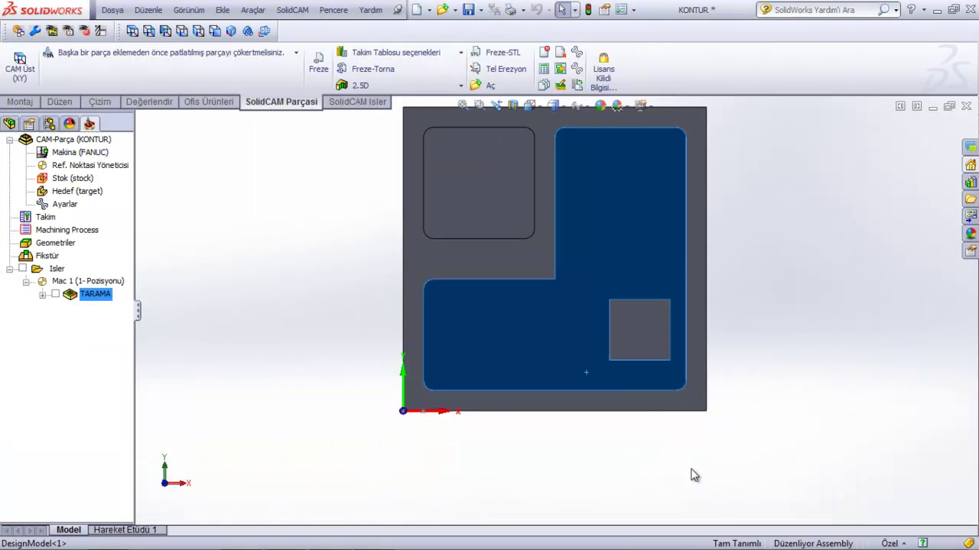
middle_click_drag(693, 475, 574, 351)
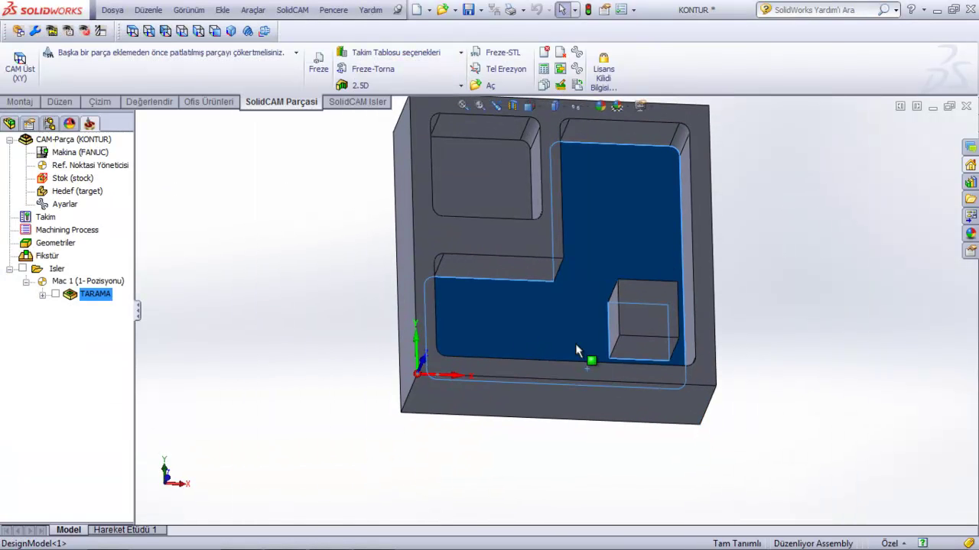
middle_click_drag(679, 344, 404, 371)
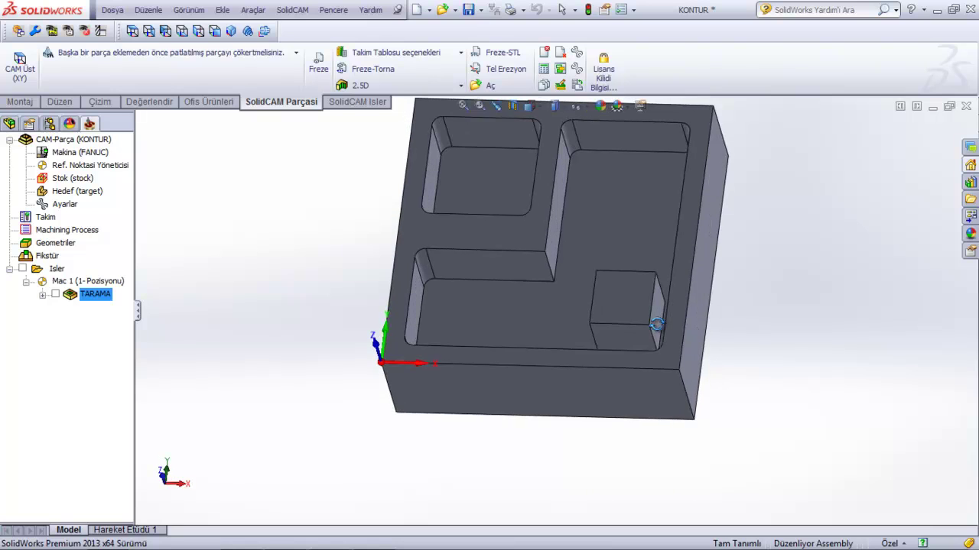
right_click(49, 272)
mouse_move(82, 210)
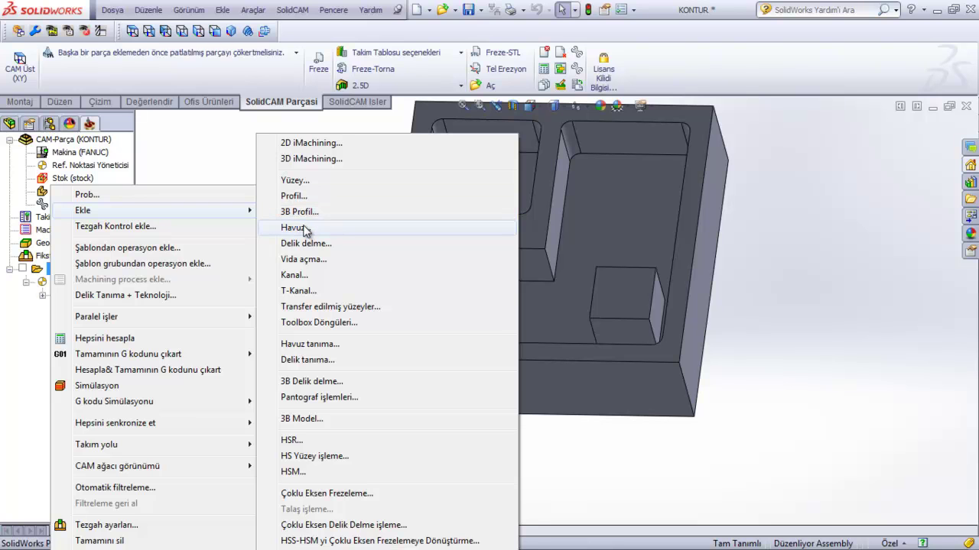
left_click(304, 228)
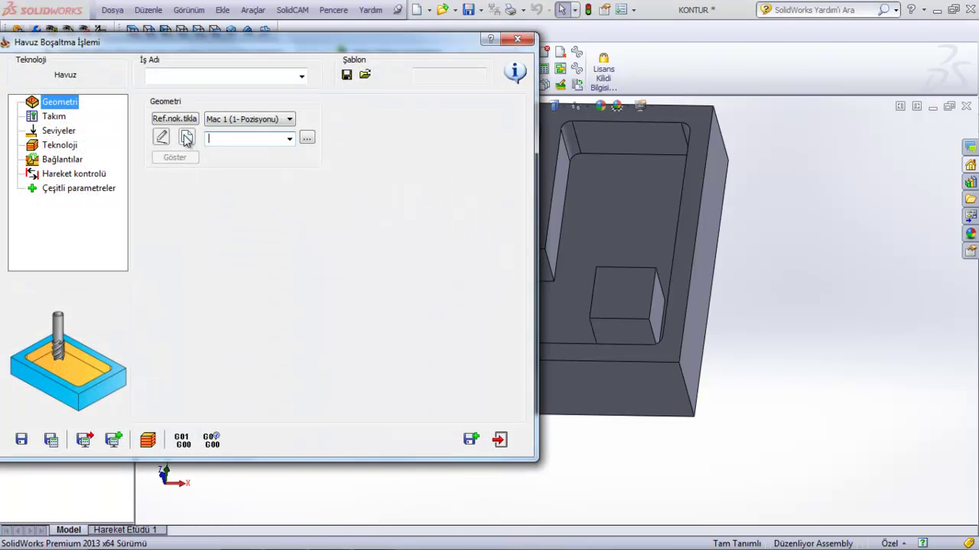
Start a new geometry and pick the L-shaped pocket's top and vertical edges
left_click(186, 136)
mouse_move(253, 323)
middle_mouse_down()
mouse_move(273, 334)
mouse_move(250, 298)
mouse_move(365, 315)
middle_mouse_up()
scroll(502, 283, "down", 3)
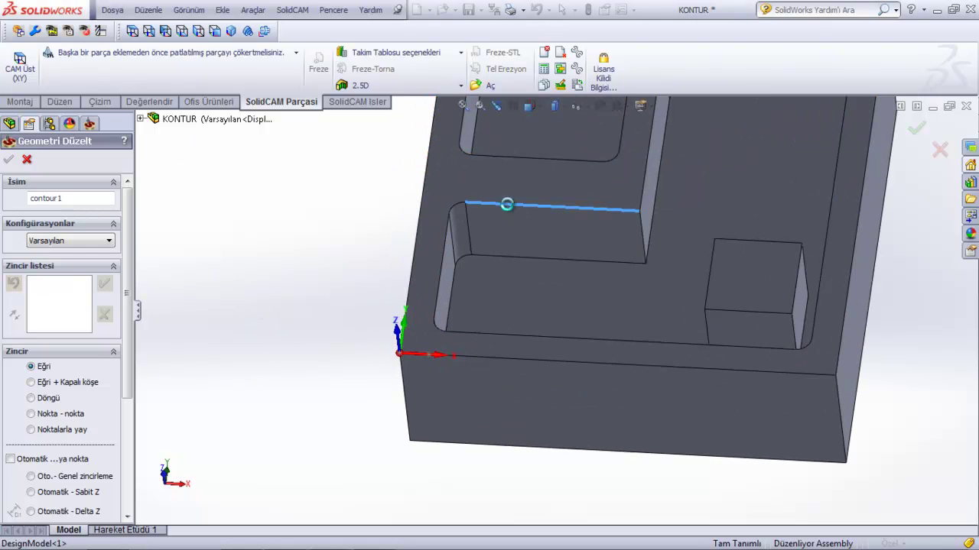
left_click(508, 205)
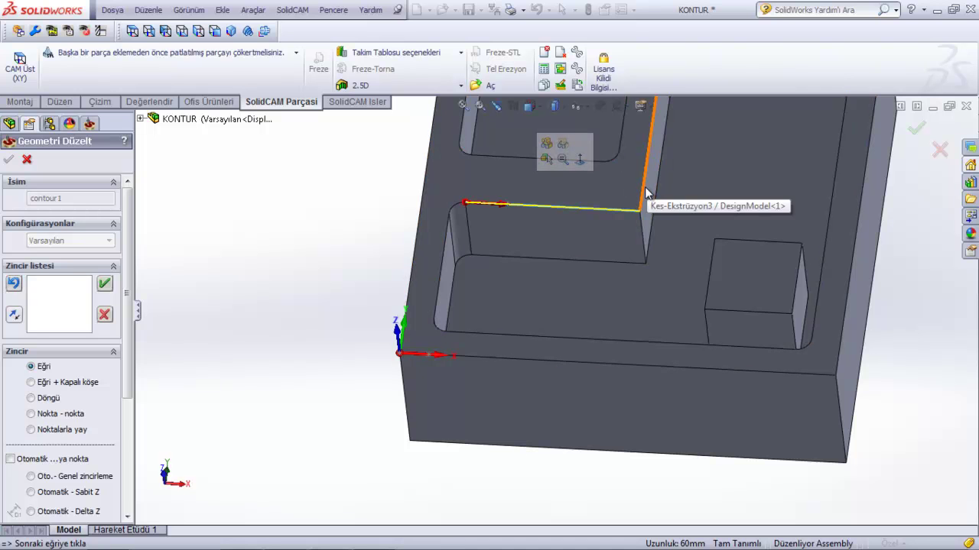
left_click(633, 213)
Auto-complete the chain at constant Z and accept it as the contour1 geometry
scroll(632, 210, "up", 5)
mouse_move(646, 299)
middle_mouse_down()
mouse_move(547, 273)
mouse_move(611, 250)
middle_mouse_up()
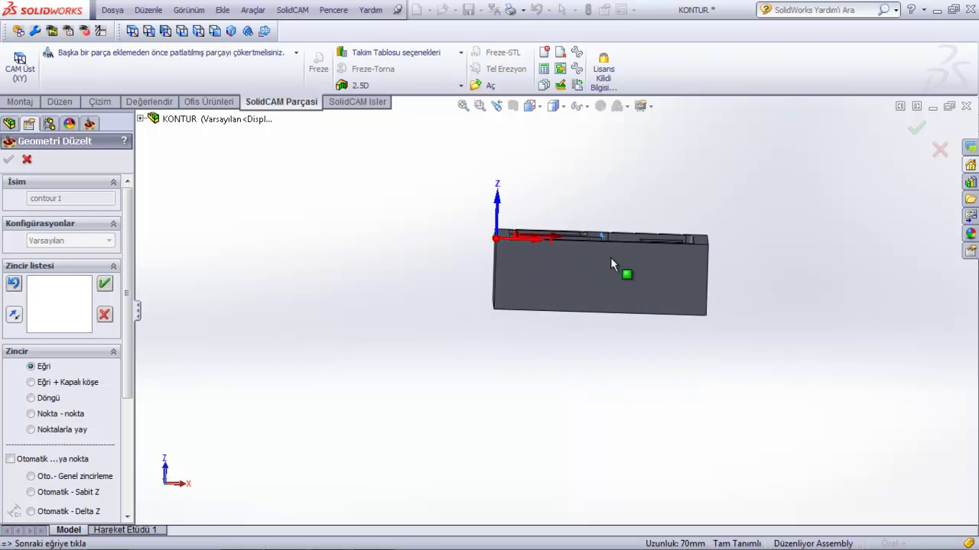
scroll(604, 253, "down", 1)
scroll(601, 253, "down", 1)
middle_click_drag(602, 253, 639, 294)
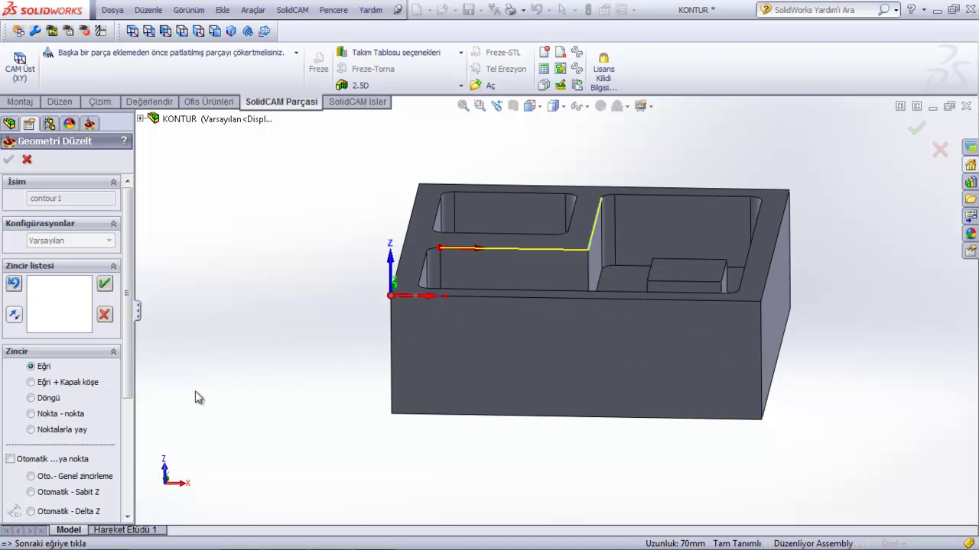
left_click(35, 495)
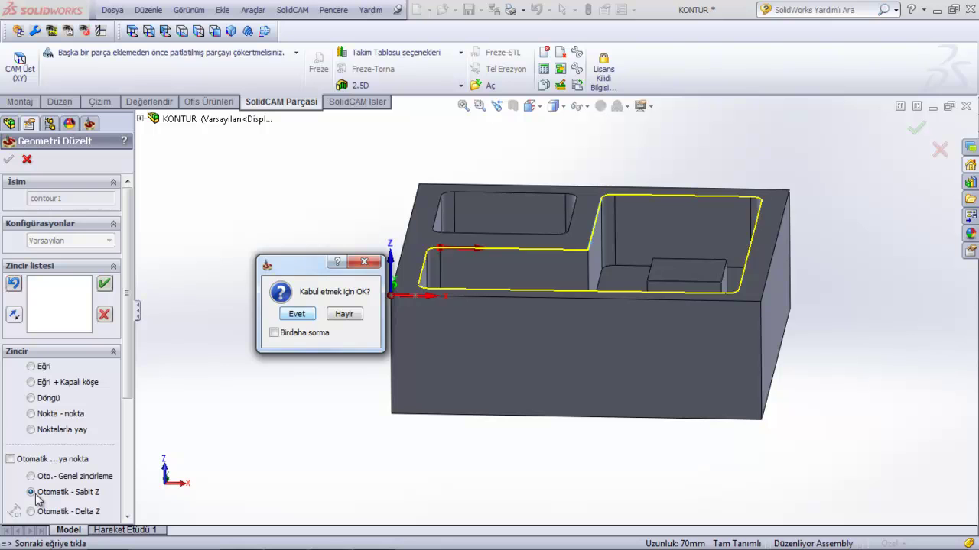
key("Return")
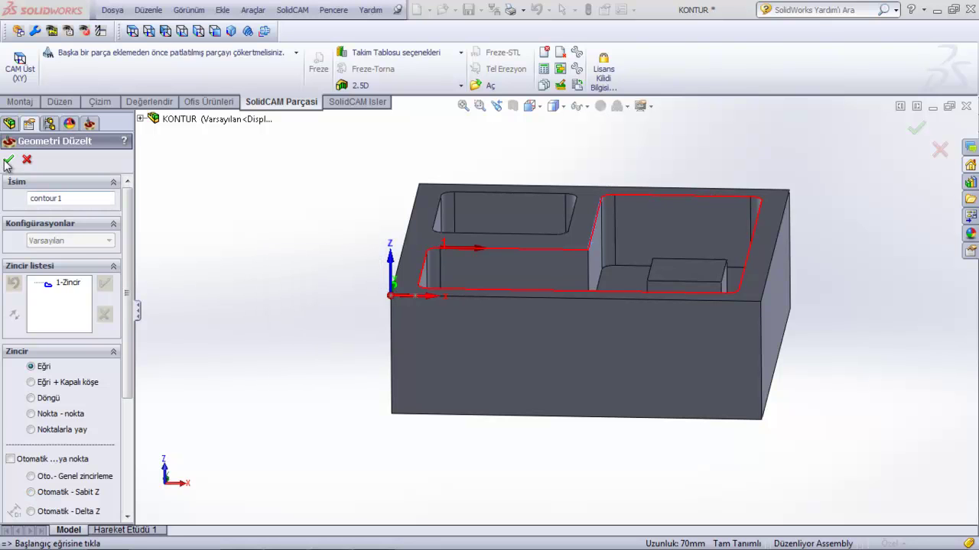
left_click(9, 160)
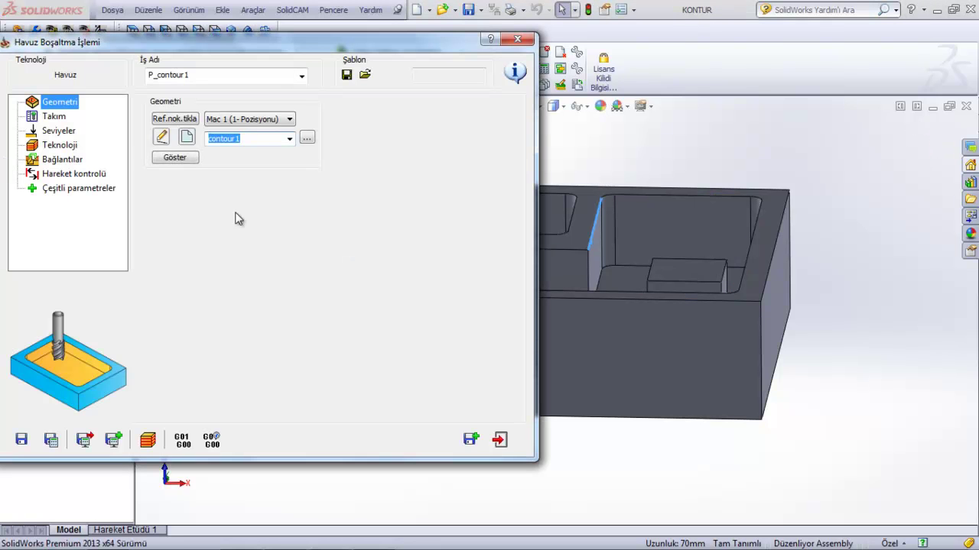
Preview the contour1 geometry on the model and close the preview
left_click(175, 158)
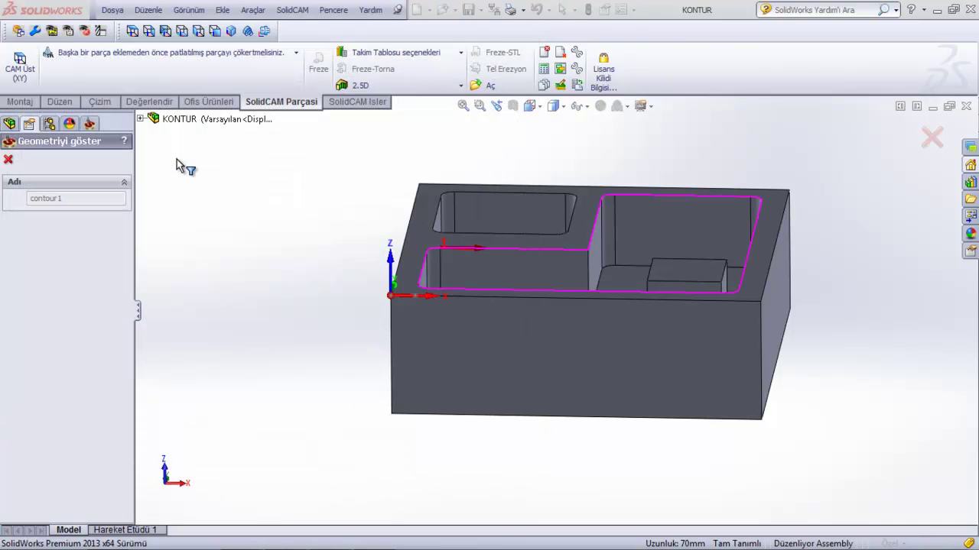
middle_click_drag(366, 226, 388, 332)
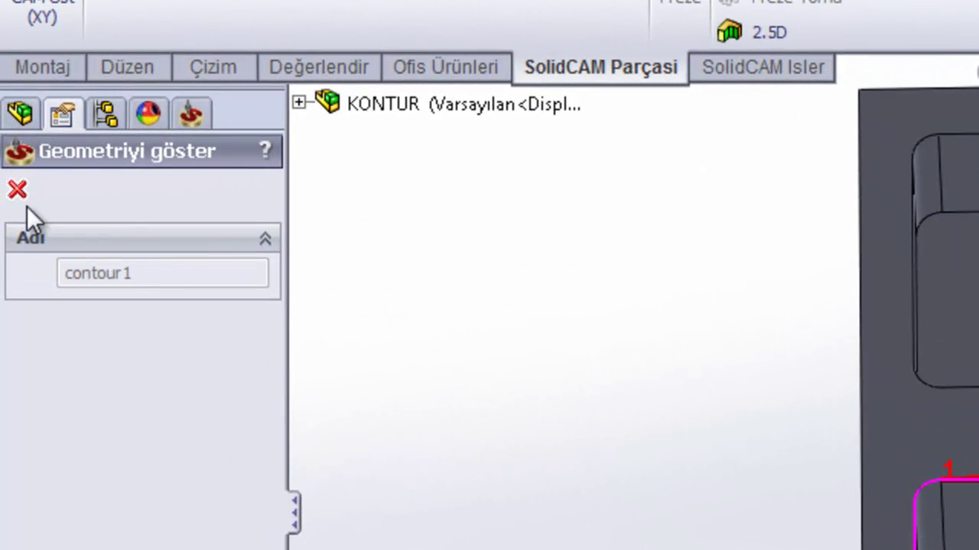
left_click(17, 191)
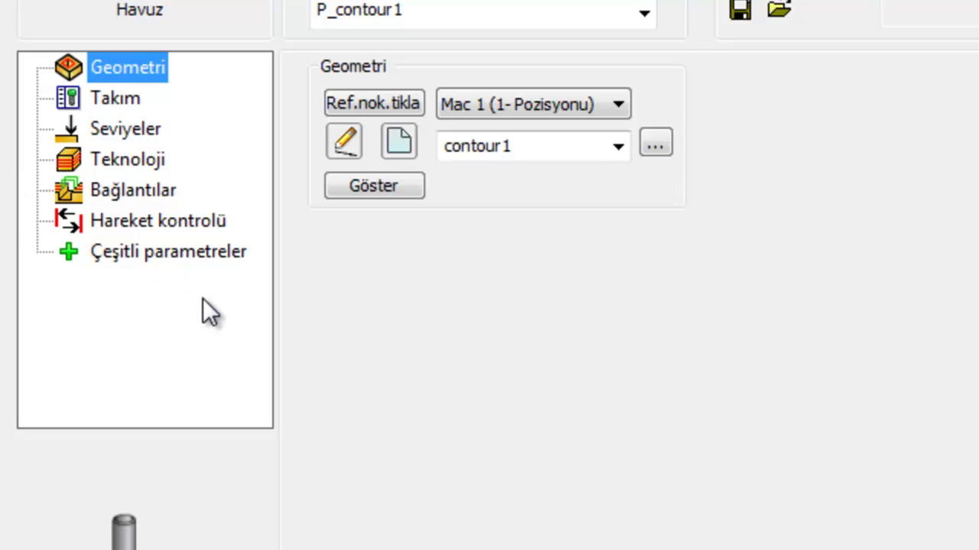
Assign tool 1, the 10 mm Parmak freze end mill, to P_contour1
left_click(114, 99)
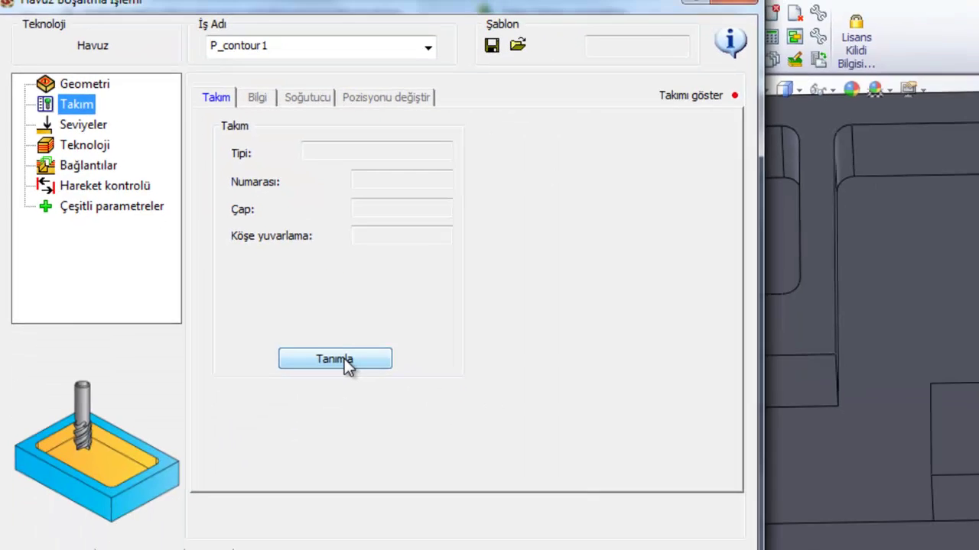
left_click(511, 480)
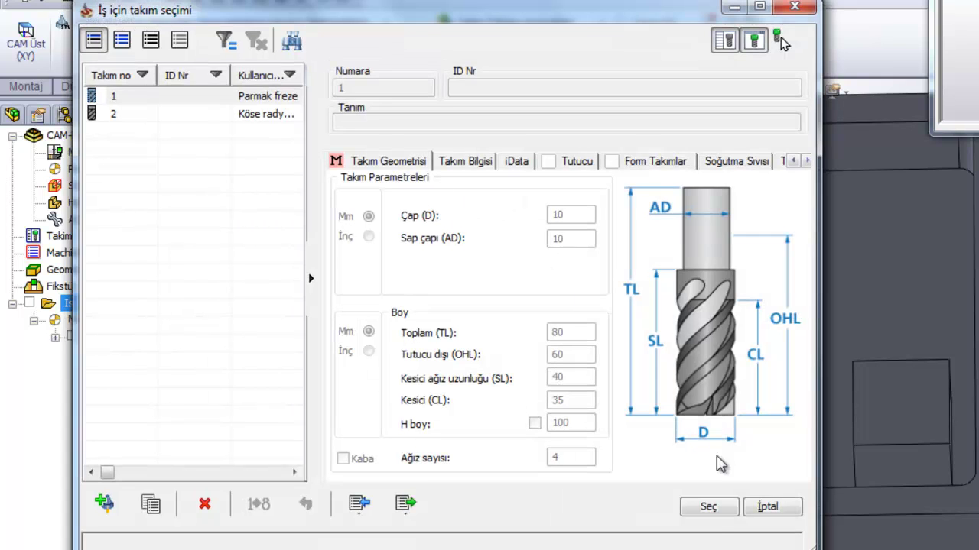
left_click(708, 508)
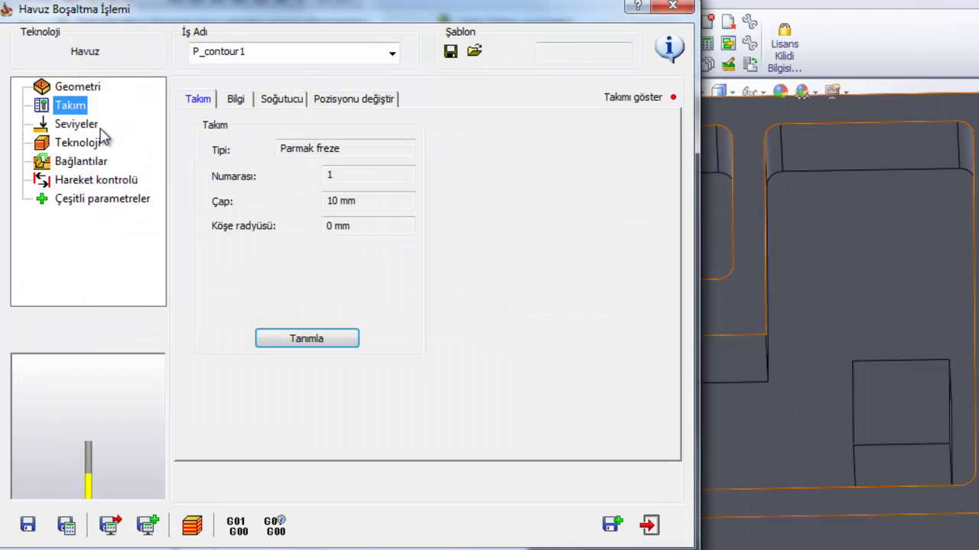
left_click(81, 129)
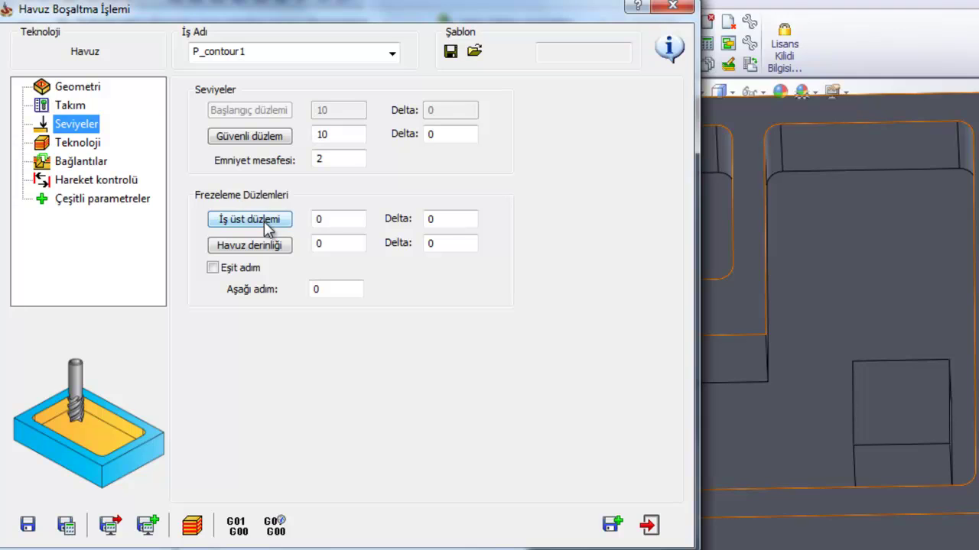
Set work top at the top face (Z 0), pocket depth at the floor (-30), equal 2 mm step-downs
left_click(268, 223)
left_click(705, 315)
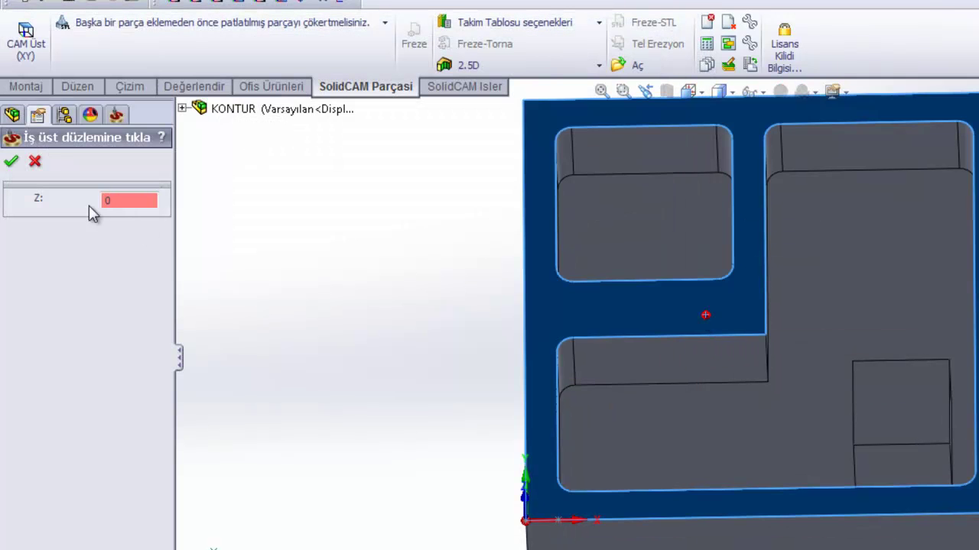
left_click(11, 162)
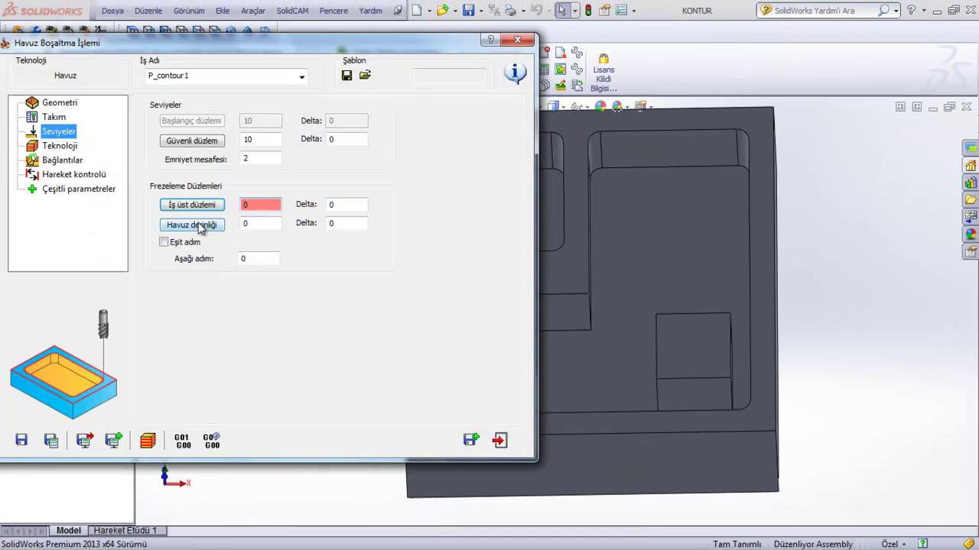
left_click(201, 228)
left_click(567, 387)
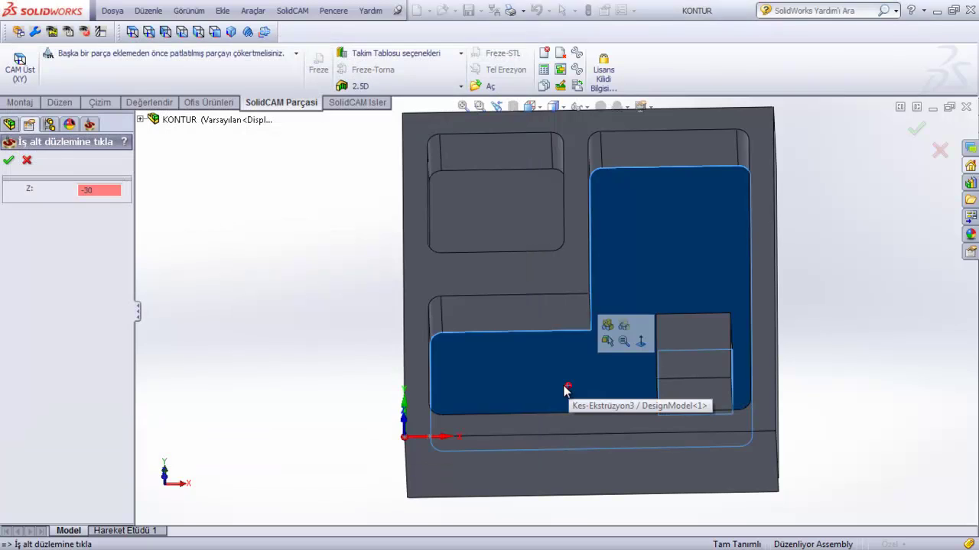
left_click(8, 159)
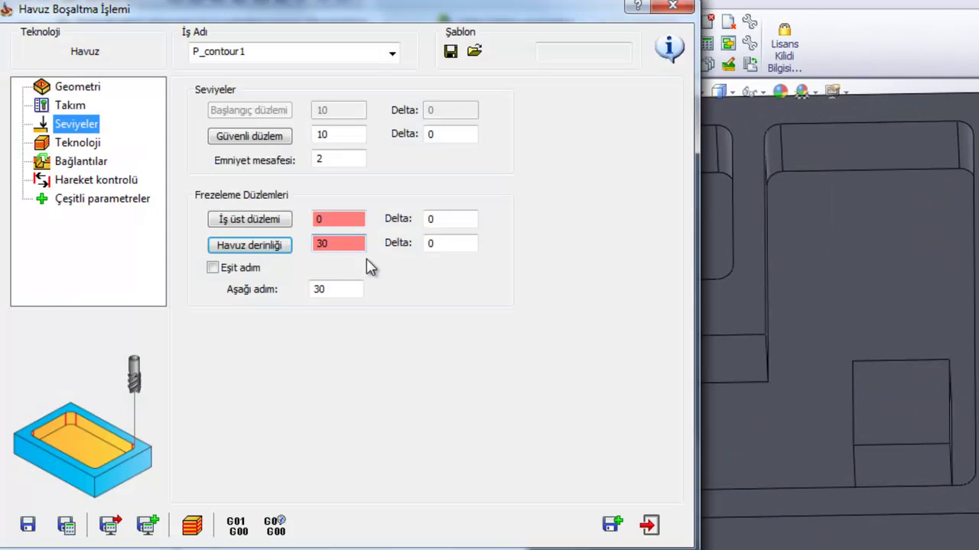
double_click(319, 290)
type("2")
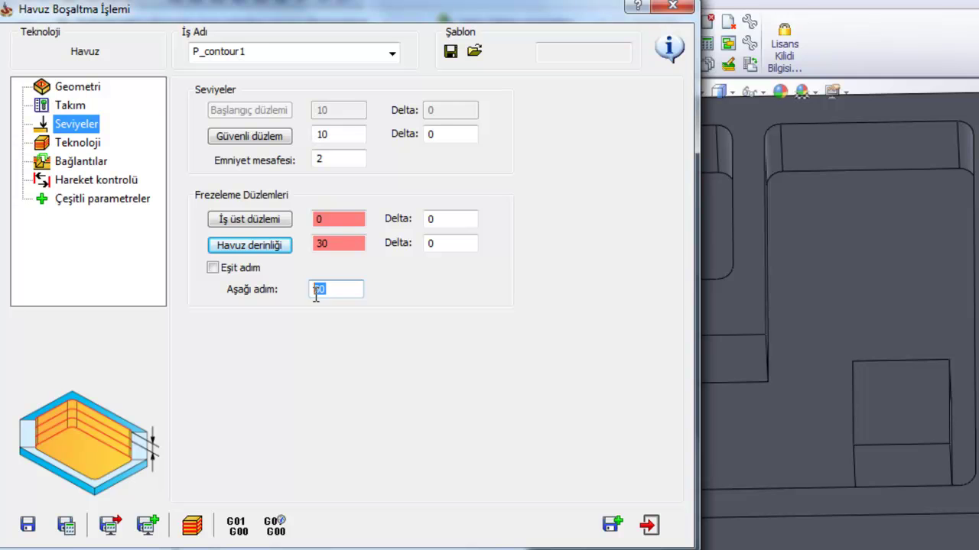
left_click(212, 269)
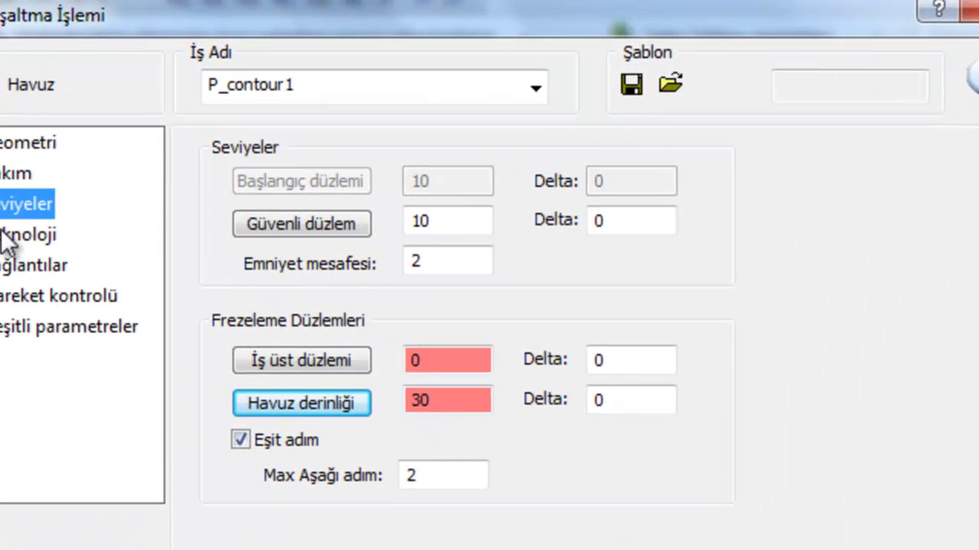
Keep P_contour1 on Kontur with 50 overlap and zero wall, island and floor offsets, and choose the Tutucu start point
left_click(23, 236)
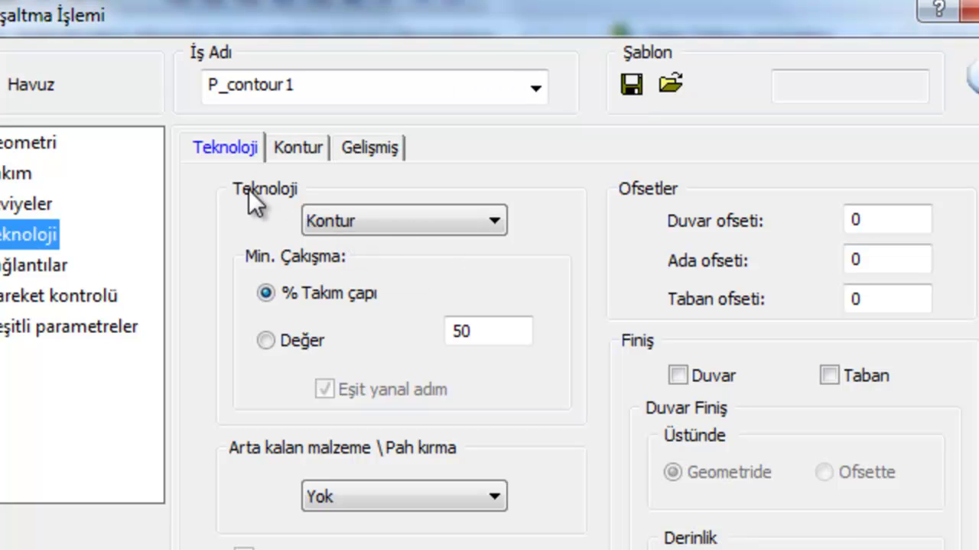
left_click(393, 222)
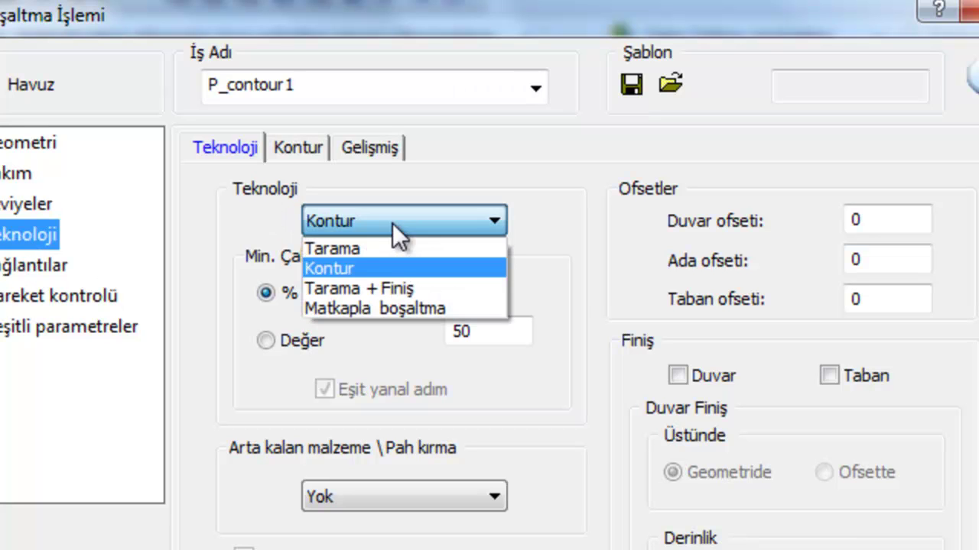
left_click(349, 264)
left_click(494, 334)
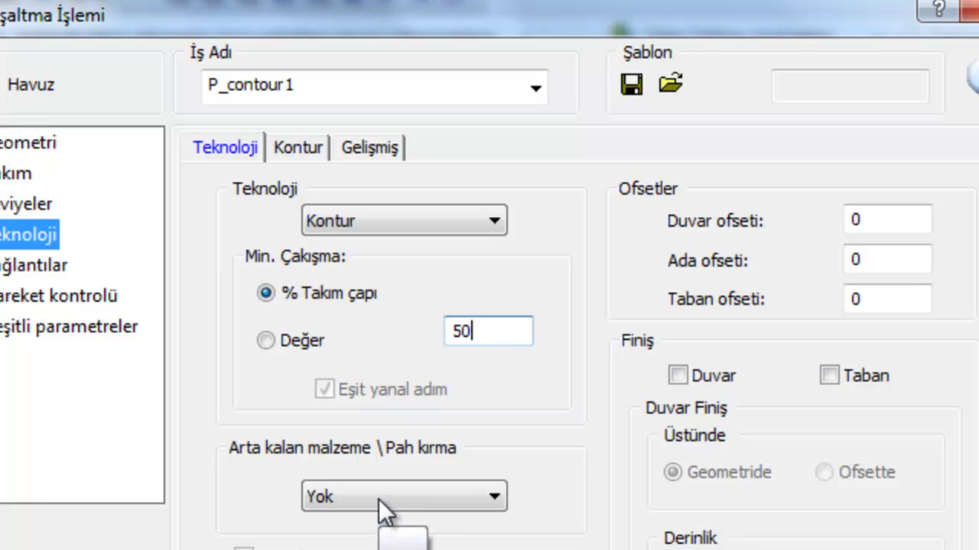
left_click(893, 219)
left_click(889, 263)
left_click(889, 297)
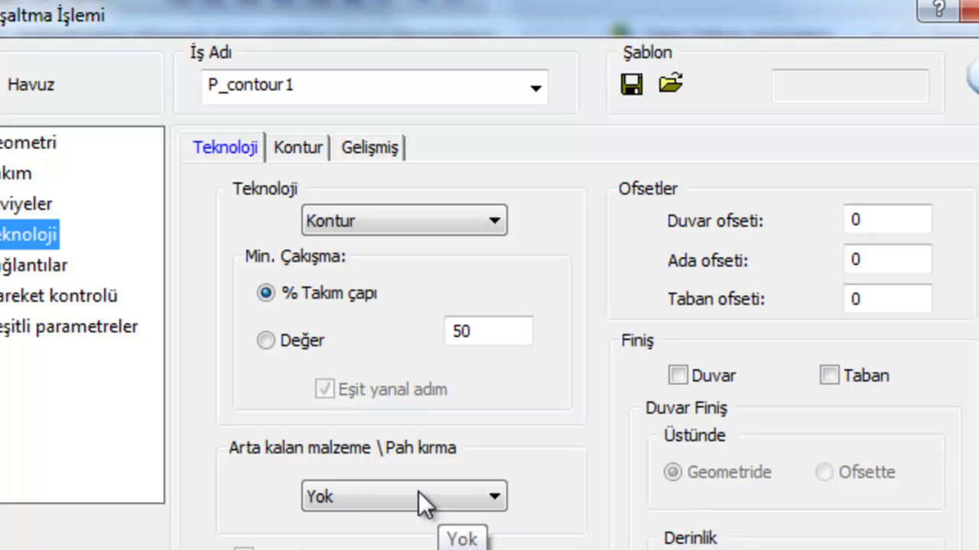
left_click(298, 148)
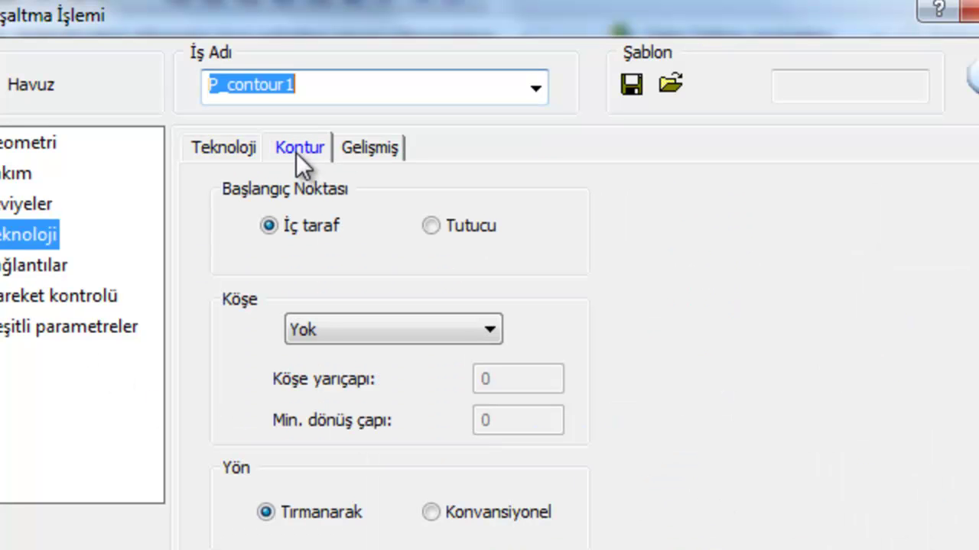
left_click(285, 227)
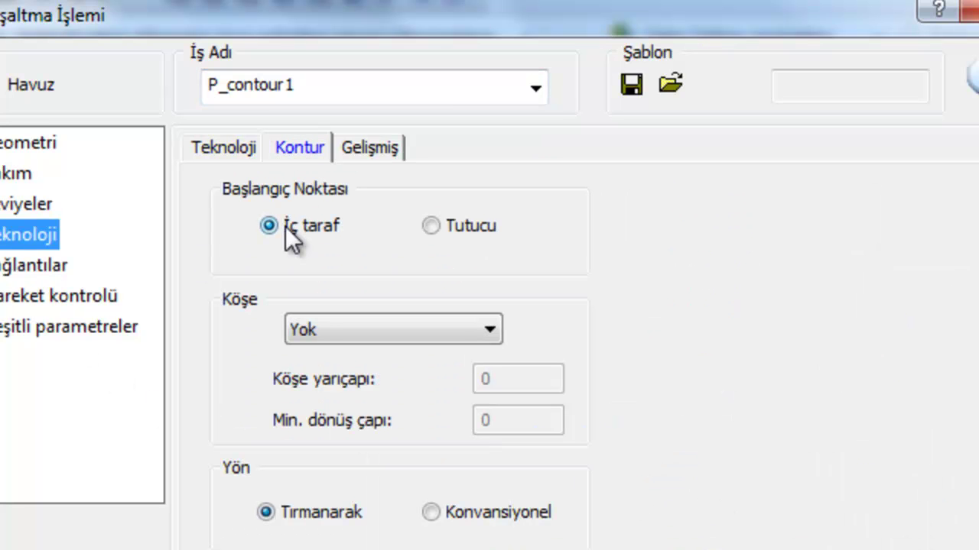
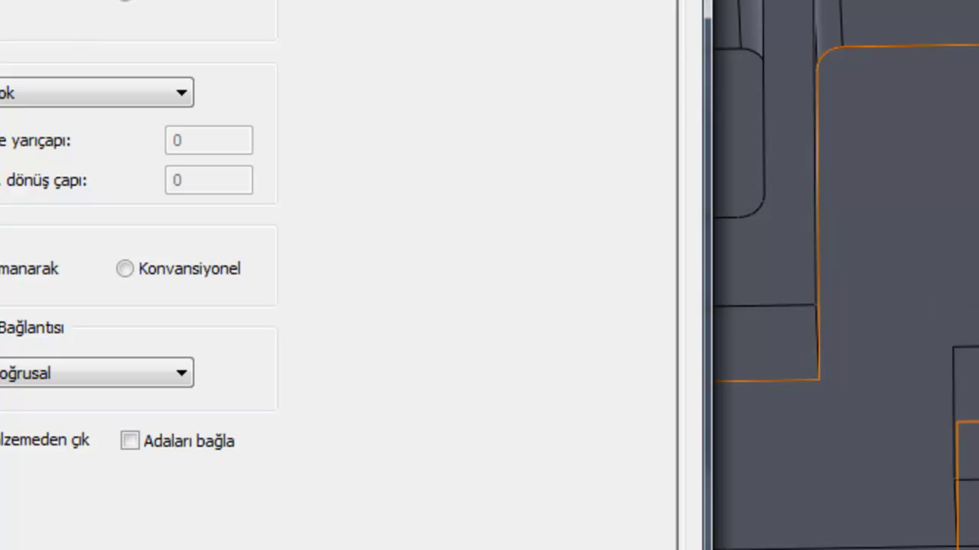
Start the pocket from the inside (İç taraf), use Yuvarlama corners (2.499) and Yumuşak linking
left_click(887, 252)
left_click(331, 139)
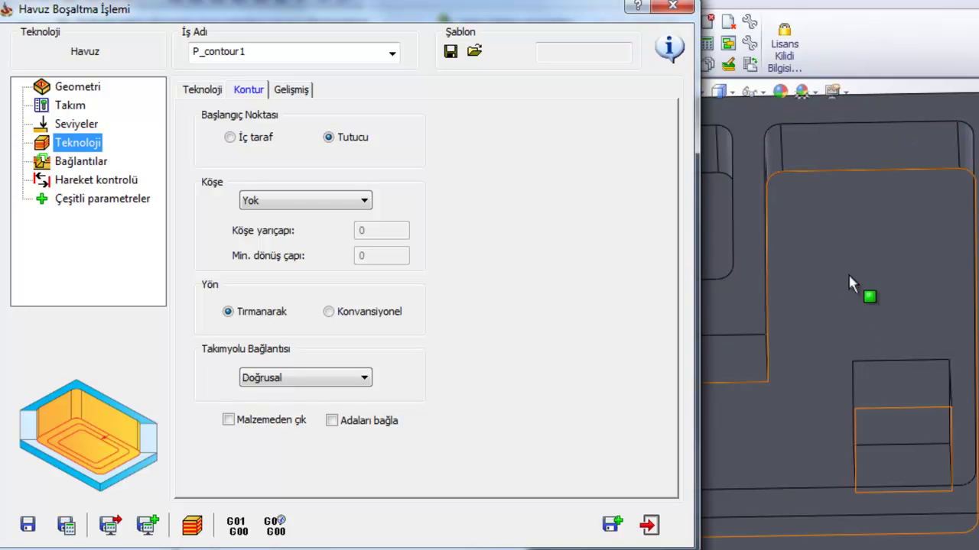
left_click(230, 138)
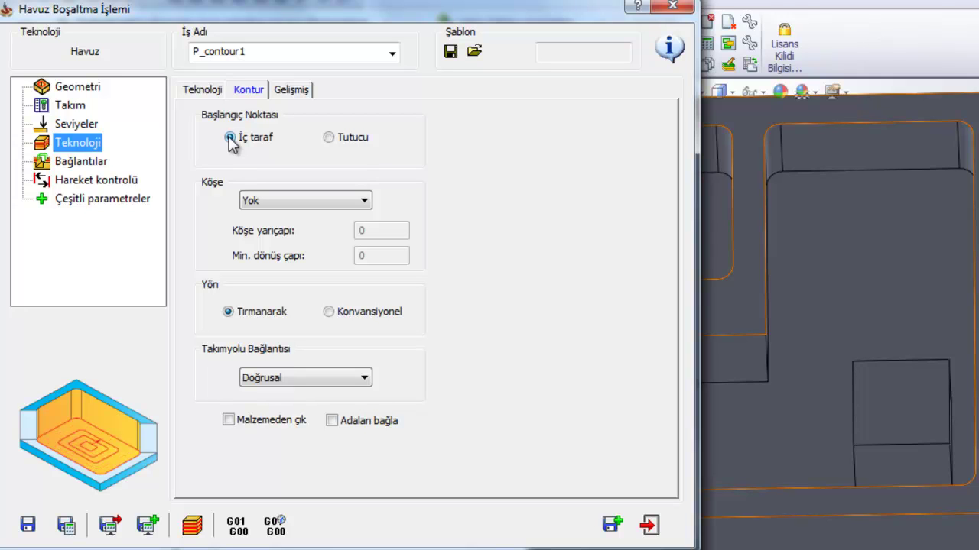
left_click(288, 200)
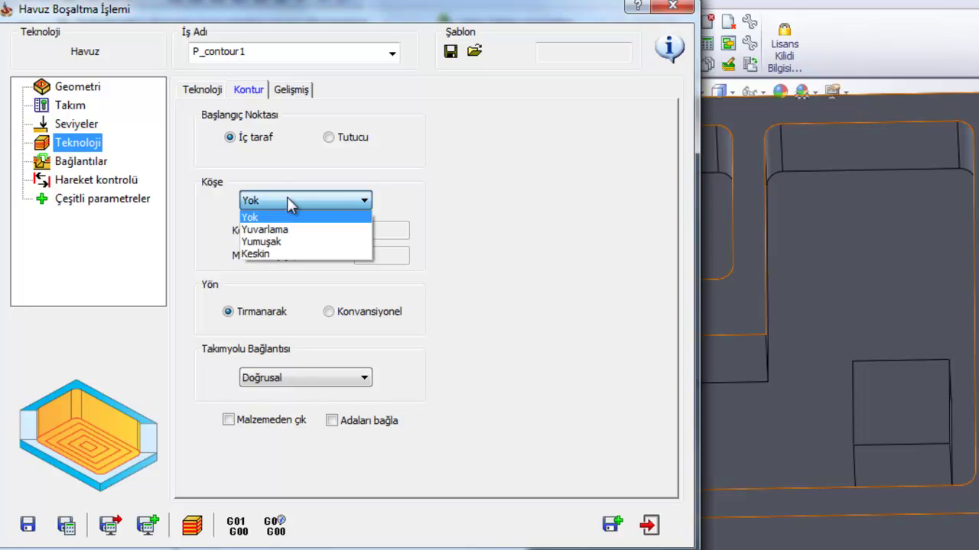
left_click(283, 229)
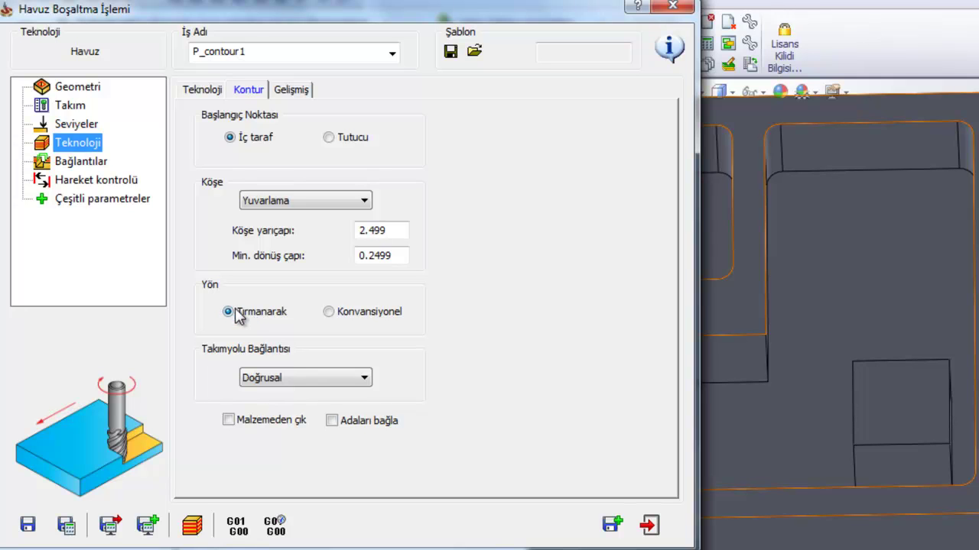
left_click(285, 378)
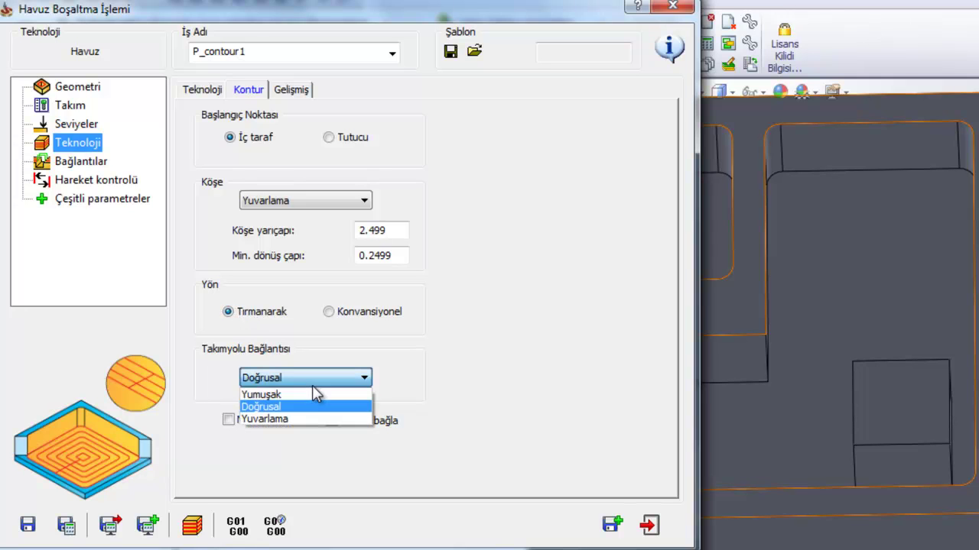
left_click(281, 395)
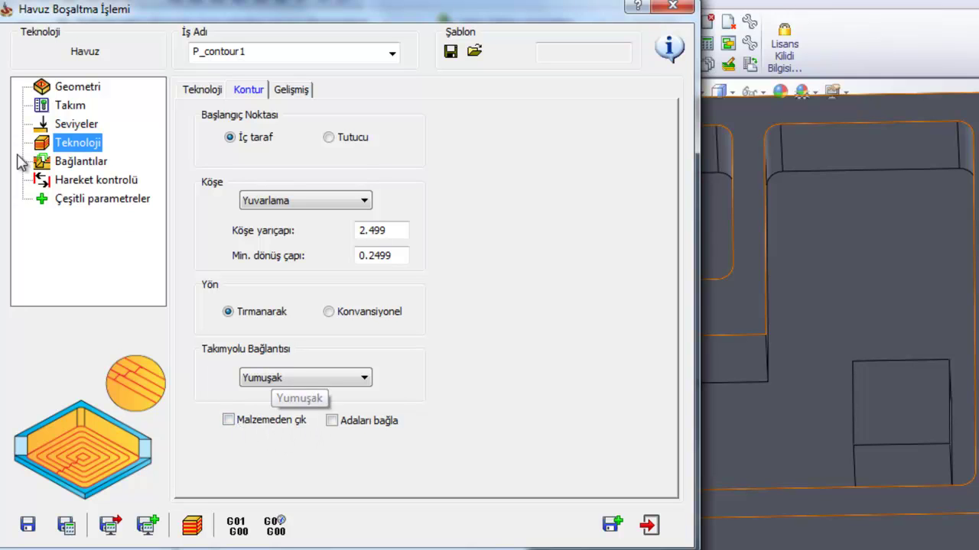
left_click(90, 163)
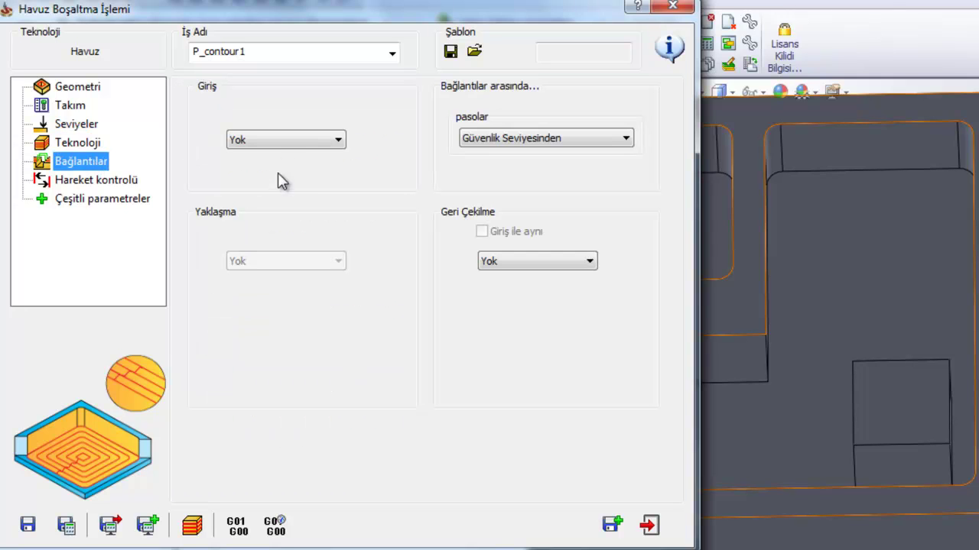
Set the lead-in entry to an angled ramp (Açı) with an angle of 3
left_click(284, 145)
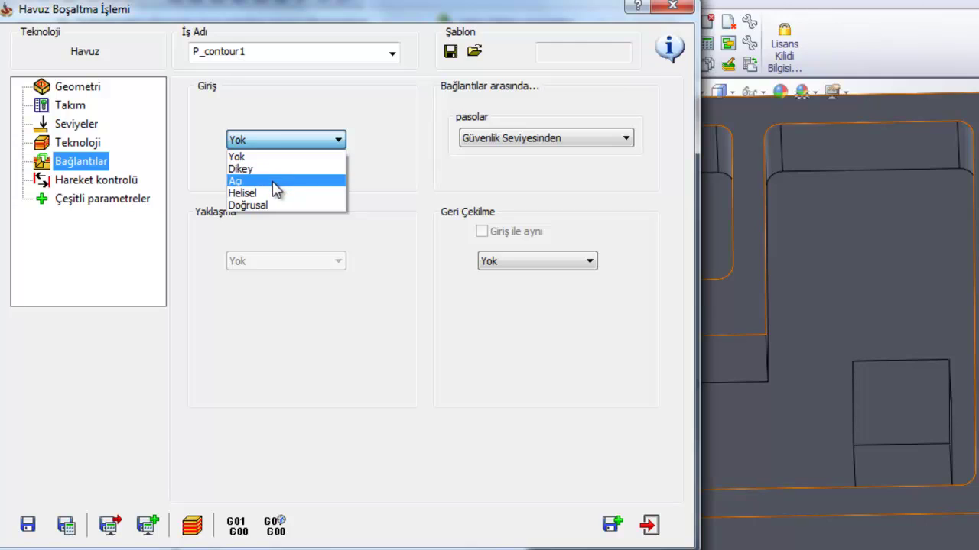
left_click(277, 184)
left_click(293, 145)
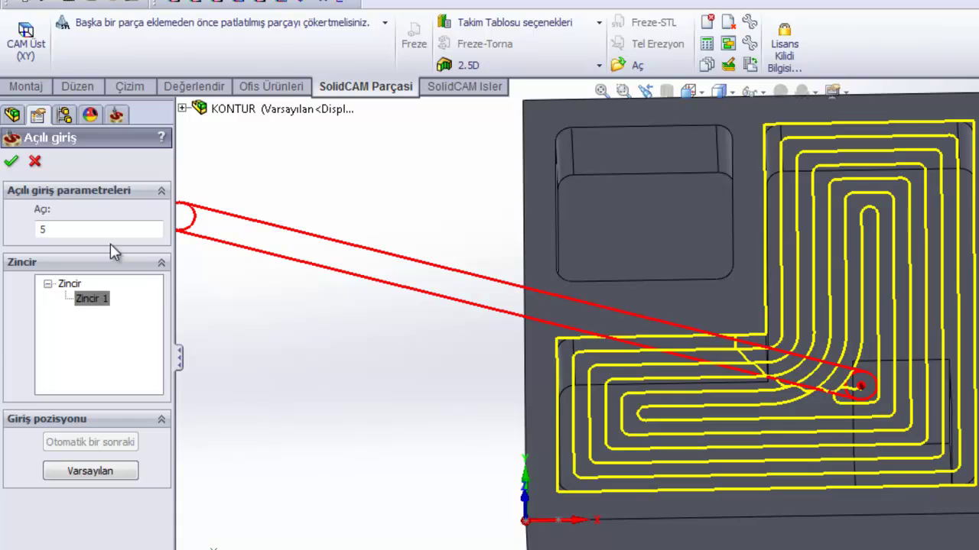
left_click_drag(57, 230, 30, 233)
type("3")
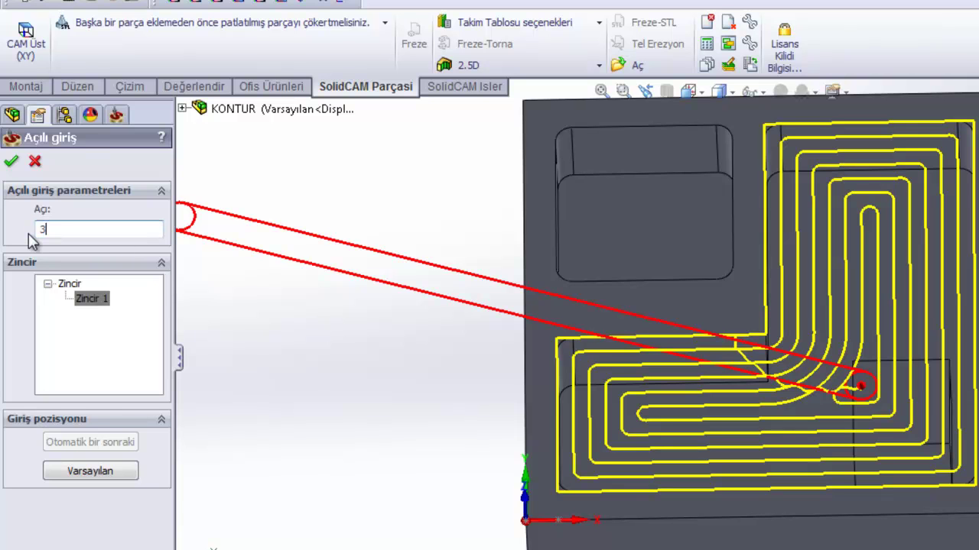
left_click(11, 160)
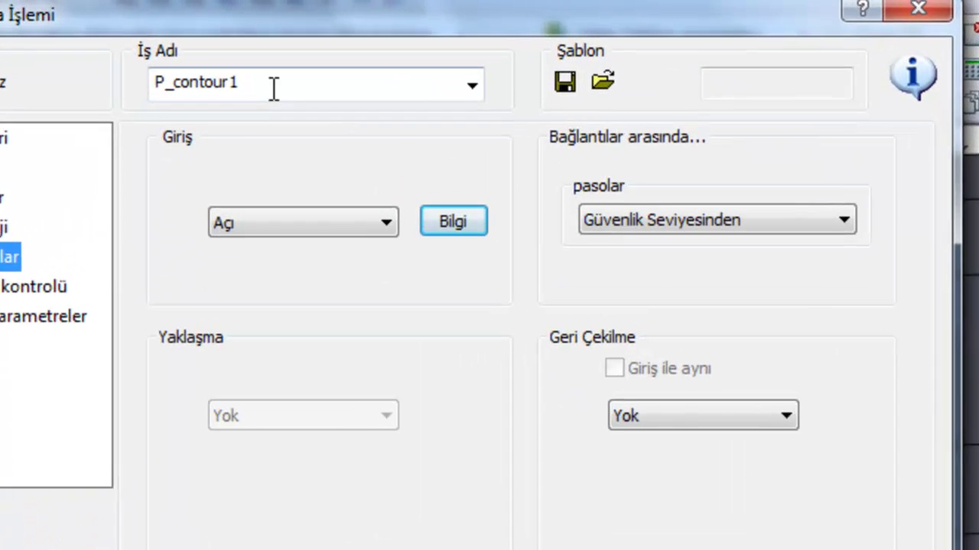
Rename the operation to 'KONTUR 2'
double_click(267, 54)
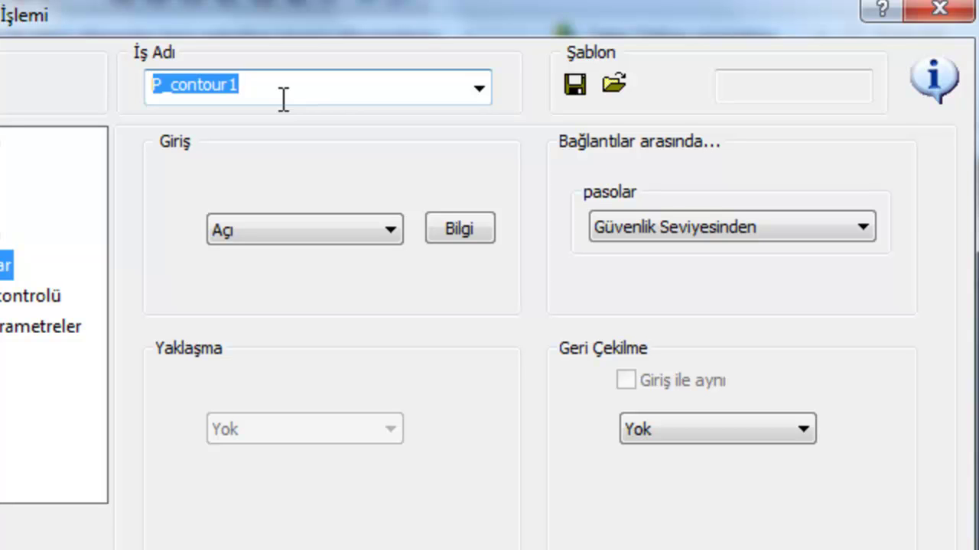
type("KONTUR 2")
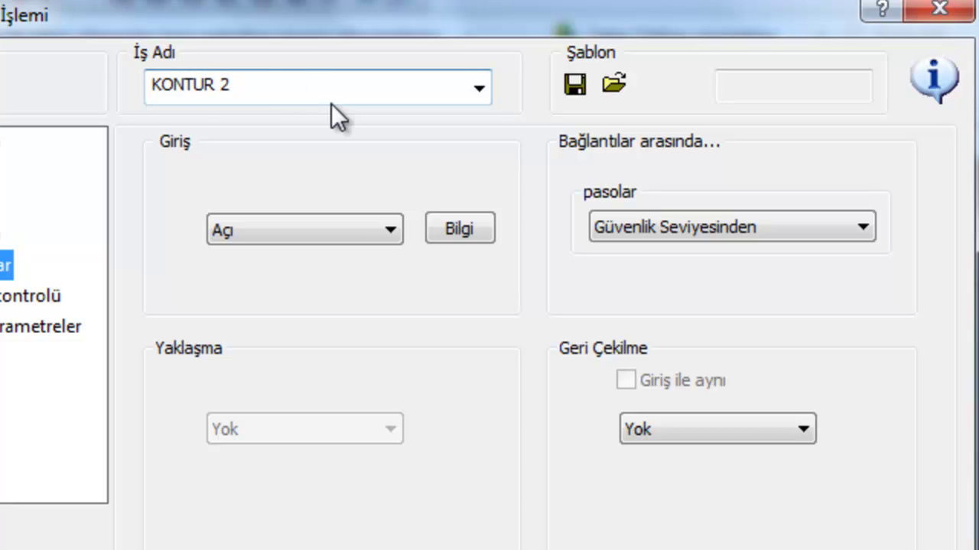
key("BackSpace")
key("BackSpace")
key("BackSpace")
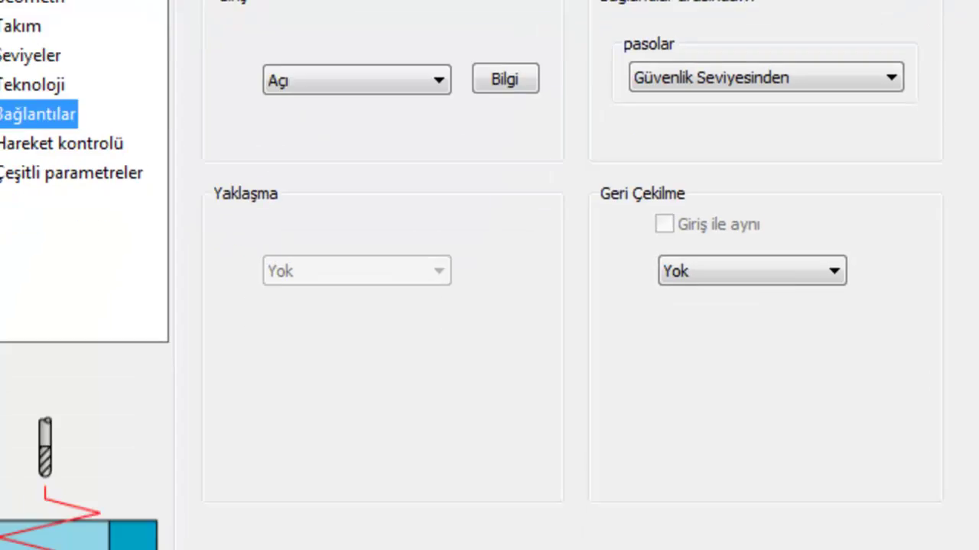
Run the solid simulation and orbit and zoom to inspect the L-shaped pocket around the island
left_click(287, 460)
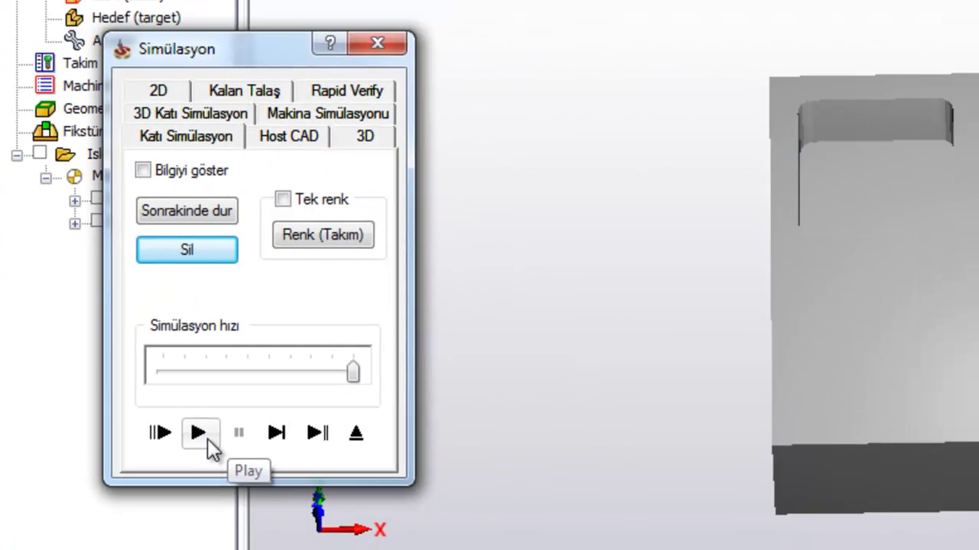
left_click(216, 433)
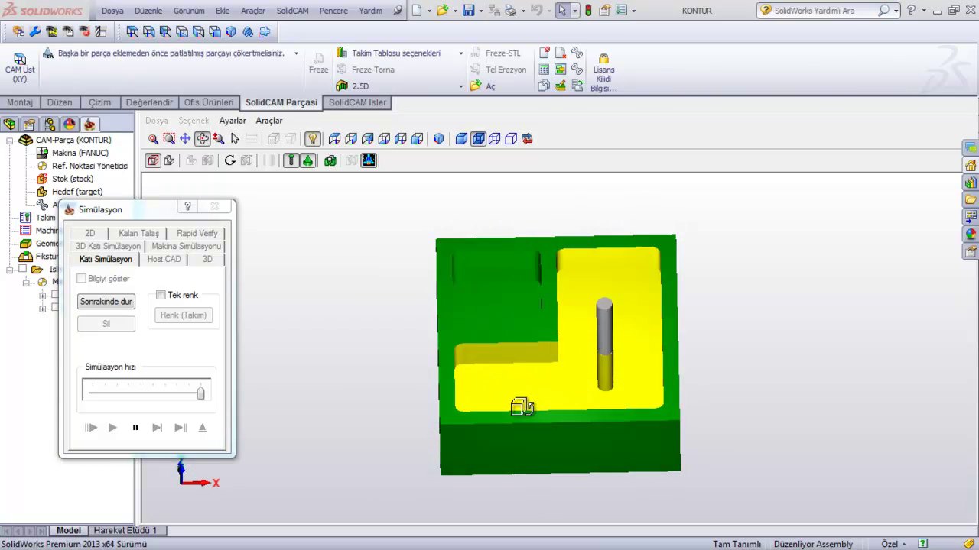
middle_click_drag(520, 412, 520, 409)
left_click_drag(520, 409, 583, 382)
scroll(608, 407, "up", 3)
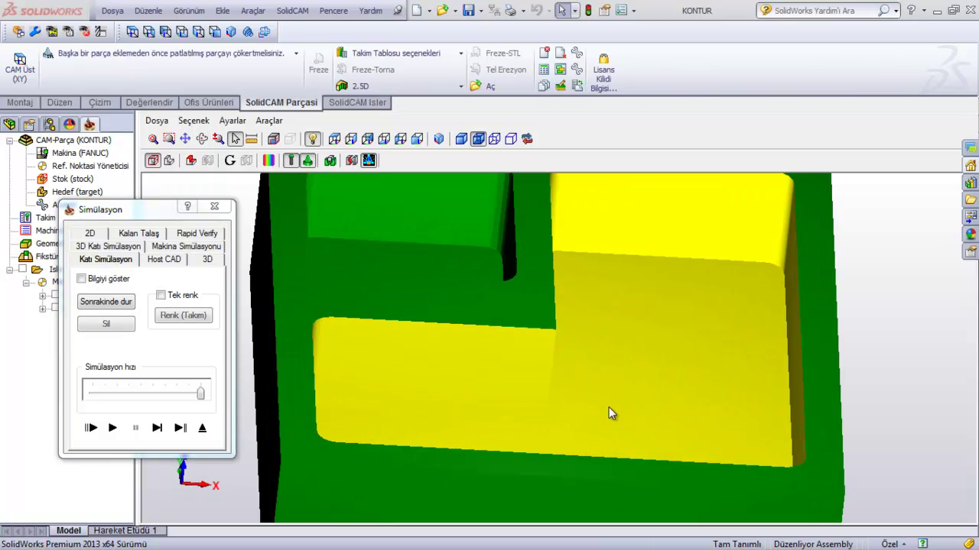
mouse_move(690, 432)
middle_mouse_down()
mouse_move(681, 467)
mouse_move(655, 448)
mouse_move(664, 457)
middle_mouse_up()
scroll(683, 449, "down", 3)
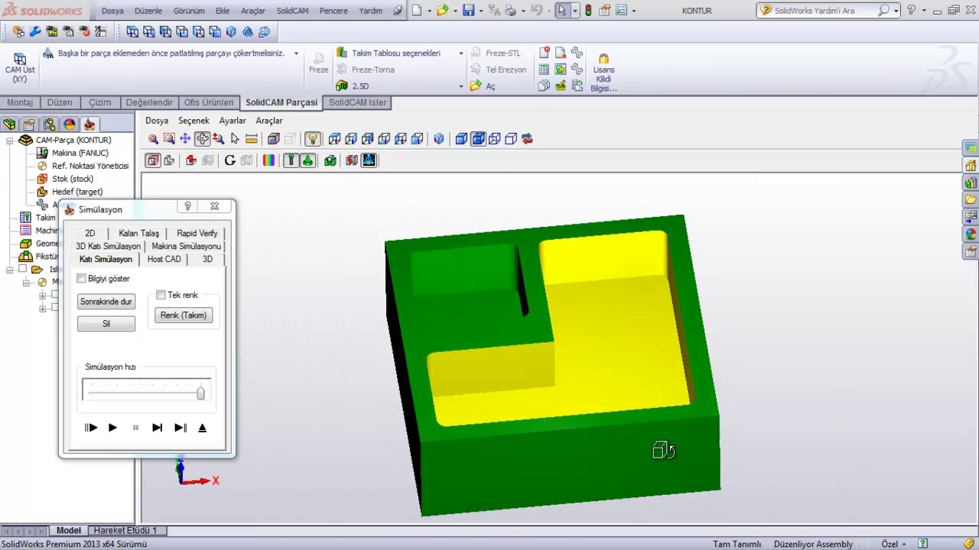
left_click(202, 428)
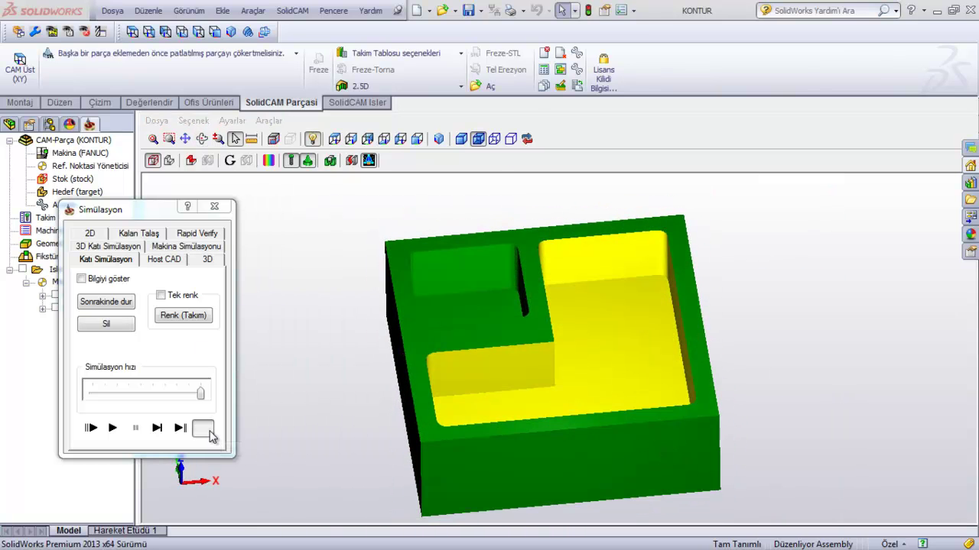
Preview the current pocket geometry on the model and discard a newly started geometry
left_click(51, 105)
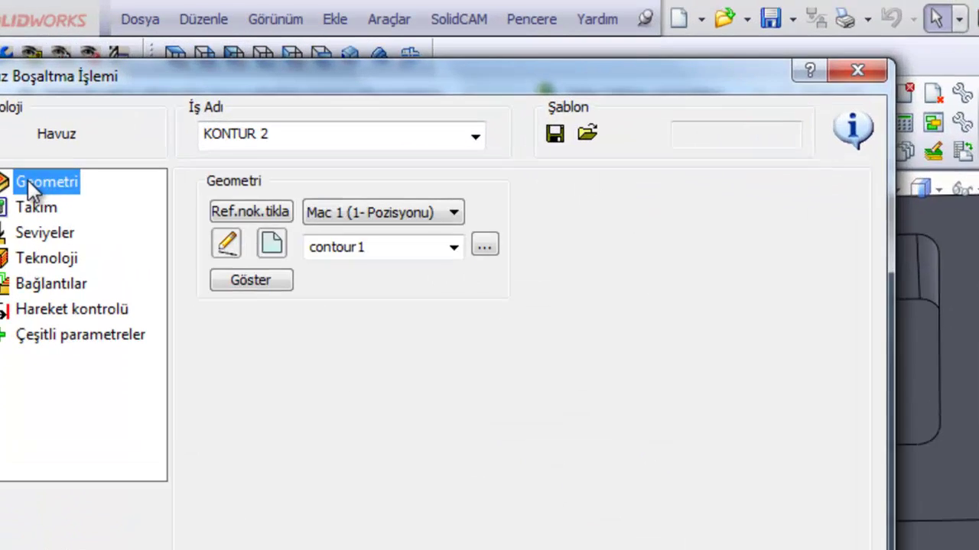
left_click(167, 160)
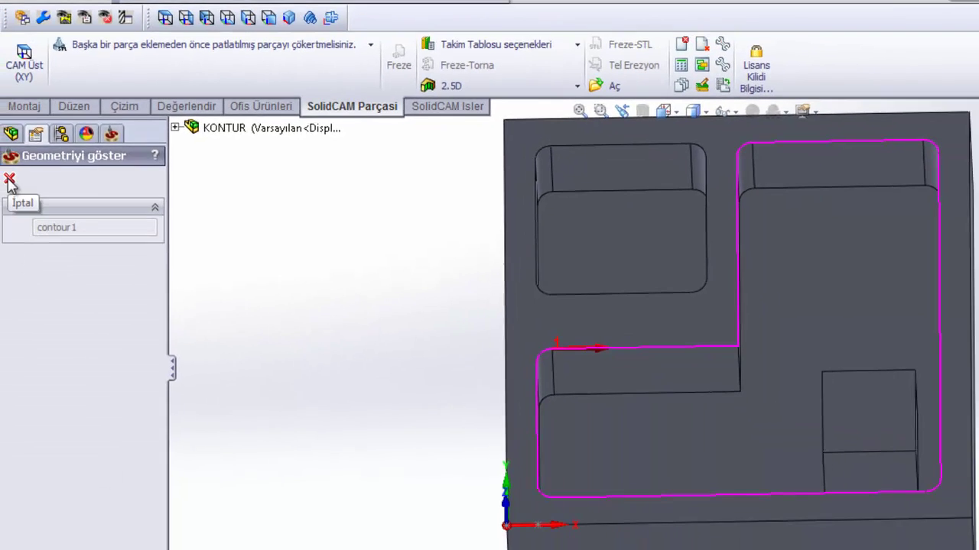
left_click(11, 182)
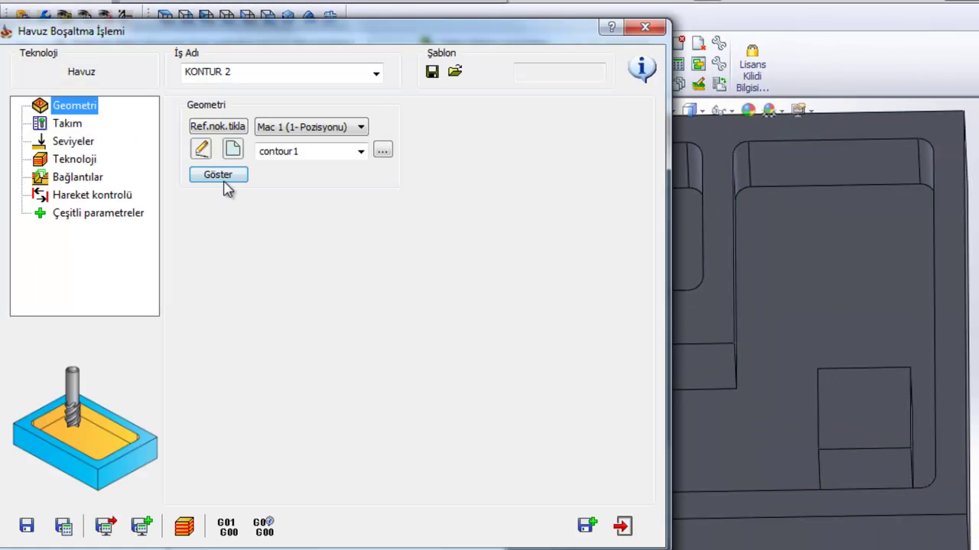
left_click(233, 149)
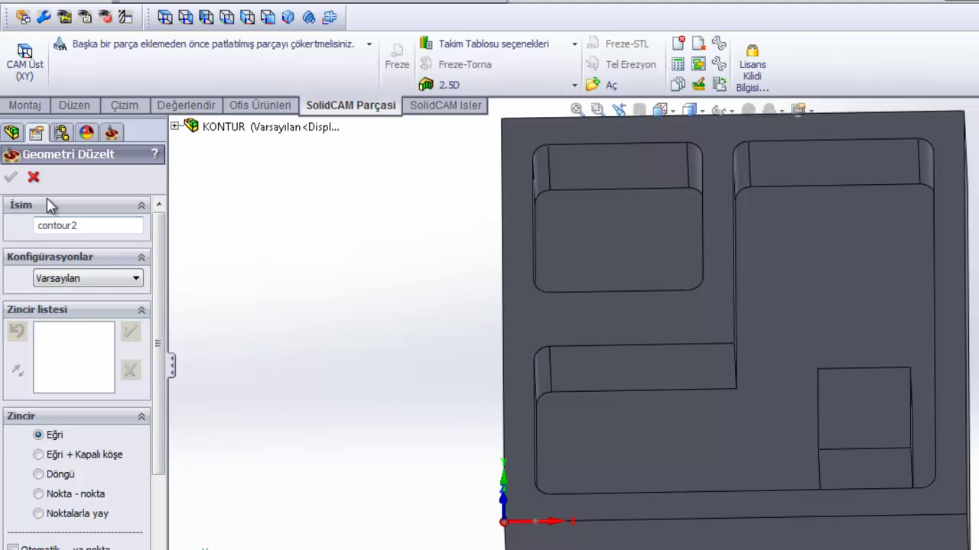
left_click(11, 176)
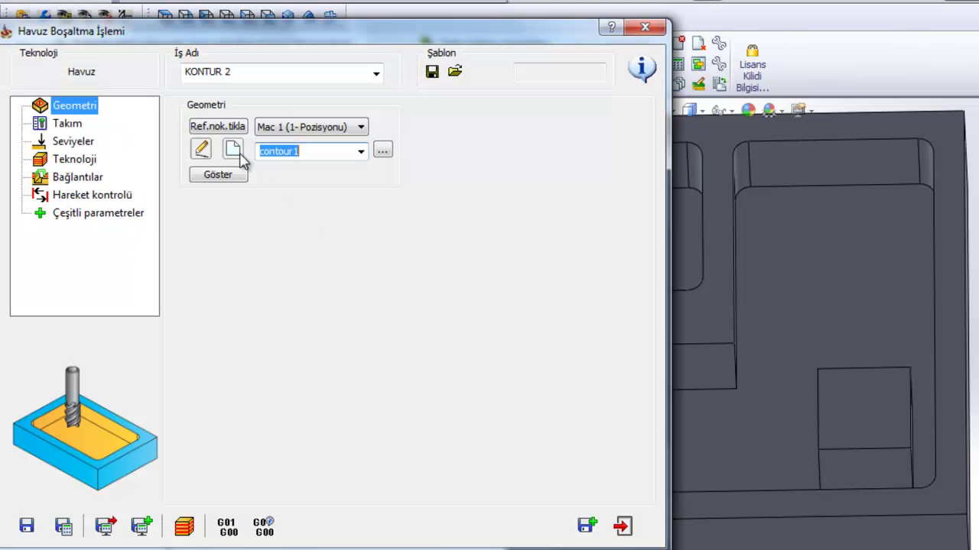
Edit contour1 to add a closed chain along the square island's top edge
left_click(201, 150)
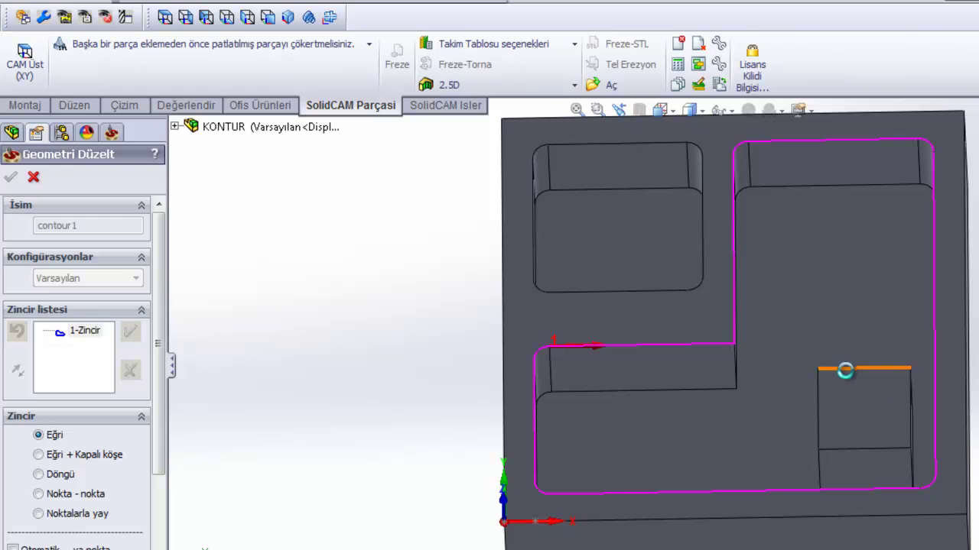
left_click(847, 371)
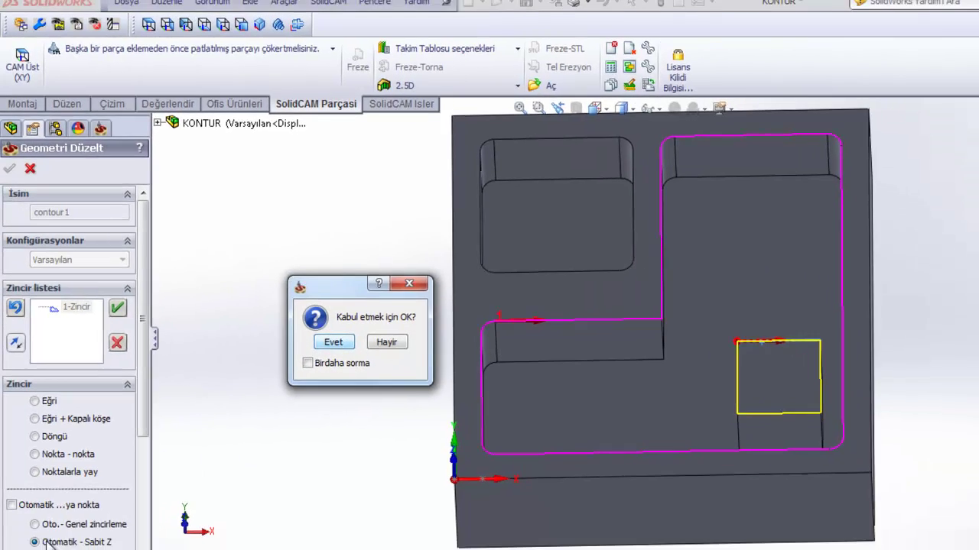
left_click(367, 367)
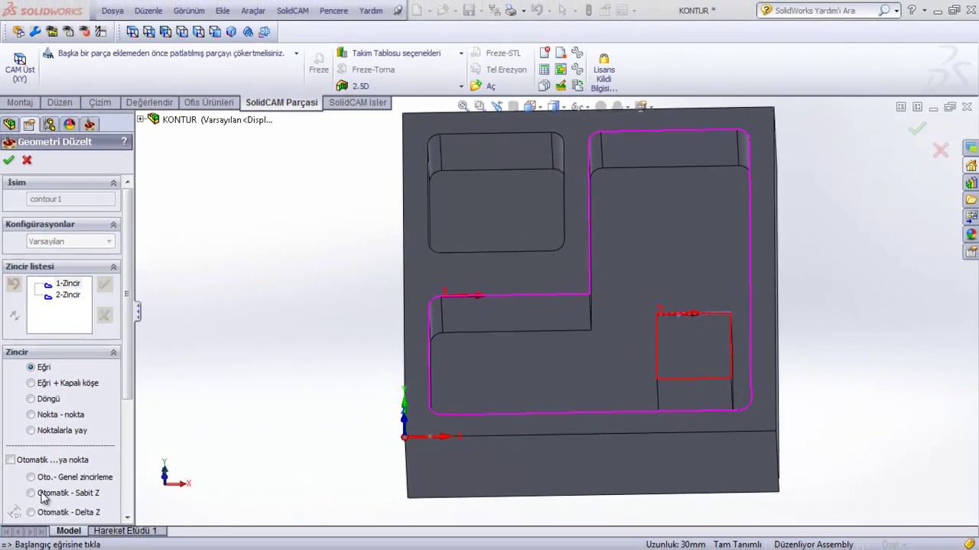
left_click(9, 160)
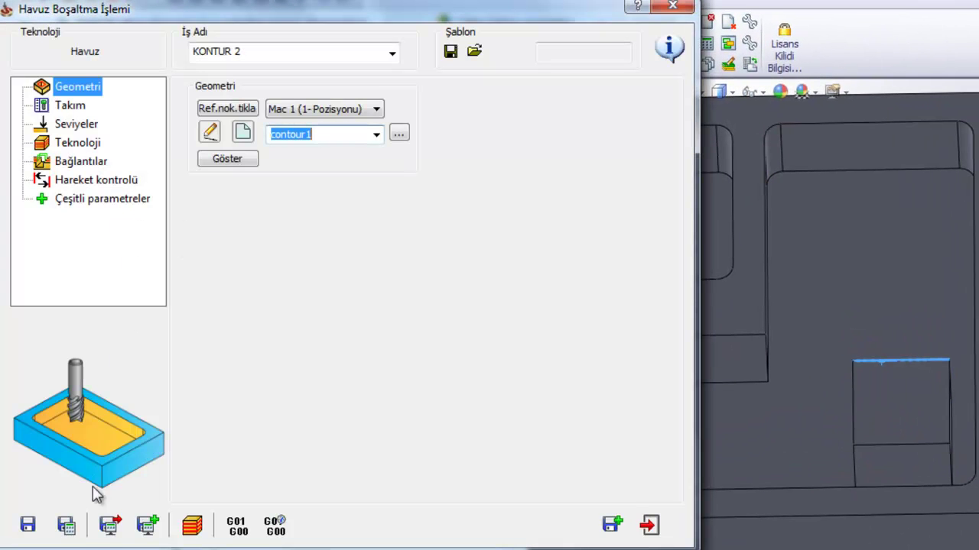
Save and calculate KONTUR 2, then simulate and orbit to see the island left standing
left_click(74, 535)
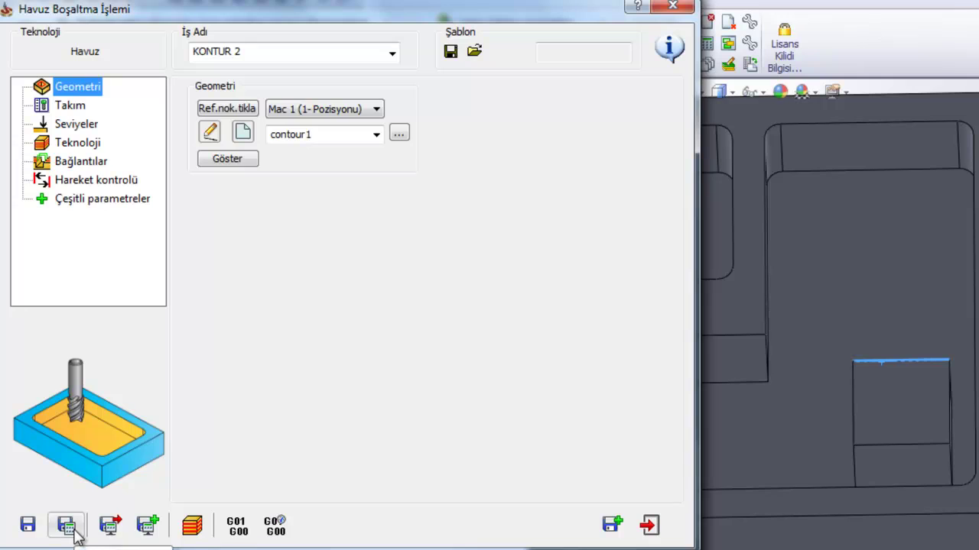
left_click(191, 526)
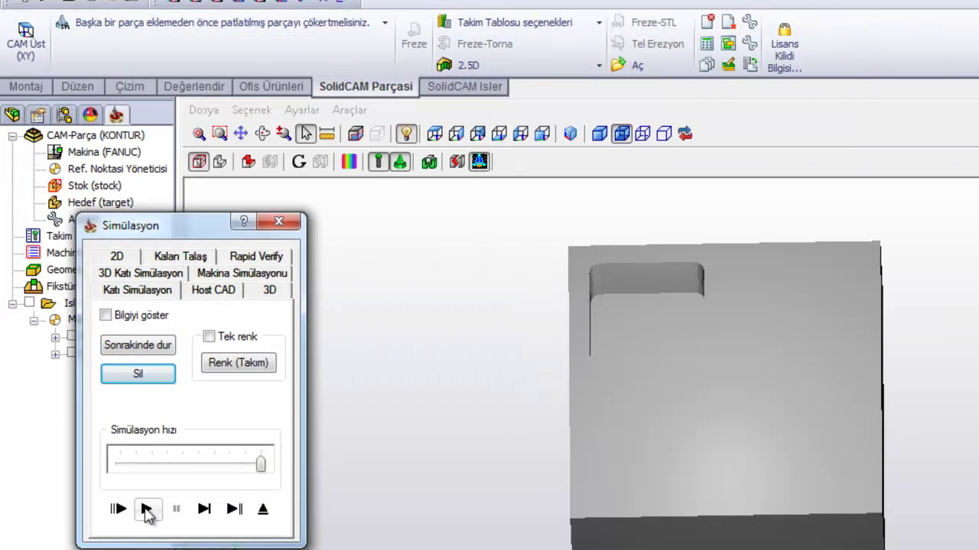
left_click(146, 510)
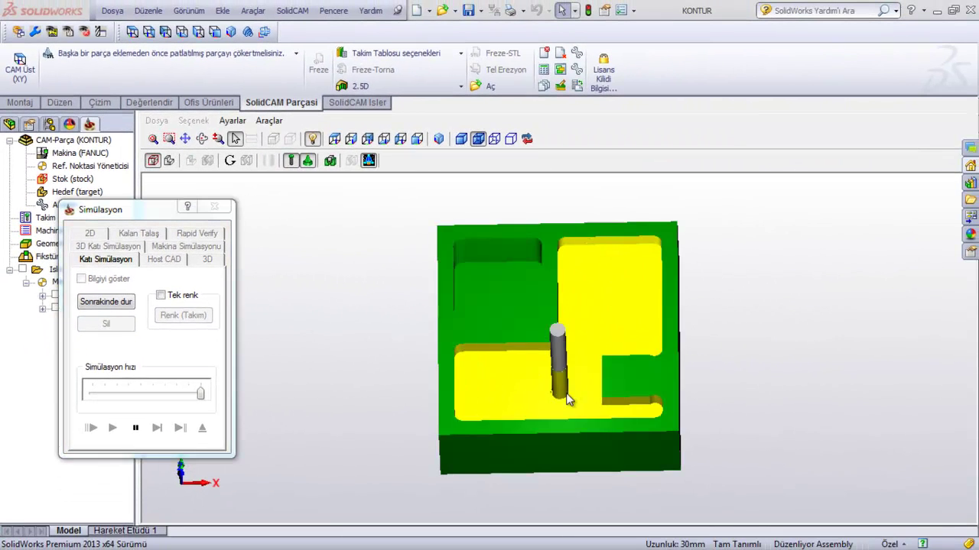
middle_click_drag(567, 399, 605, 407)
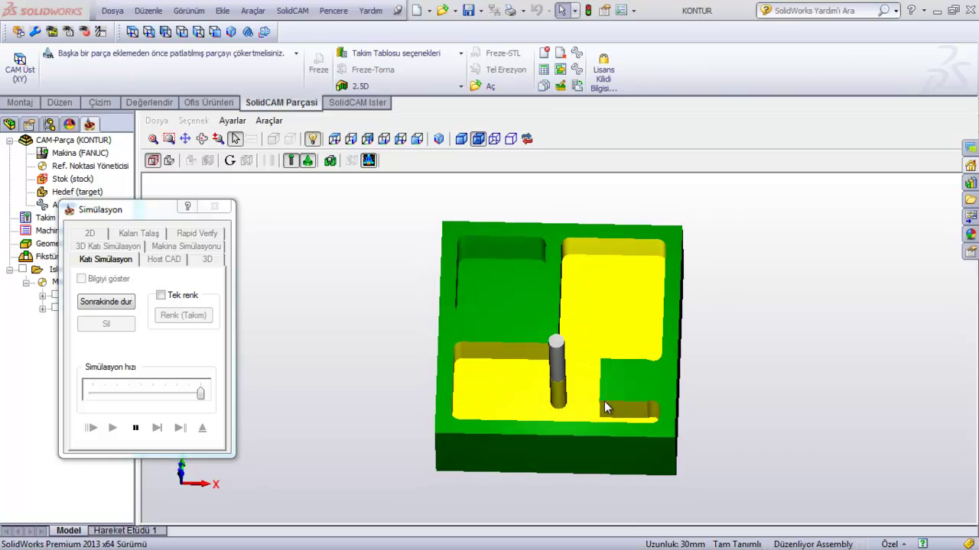
scroll(605, 407, "up", 2)
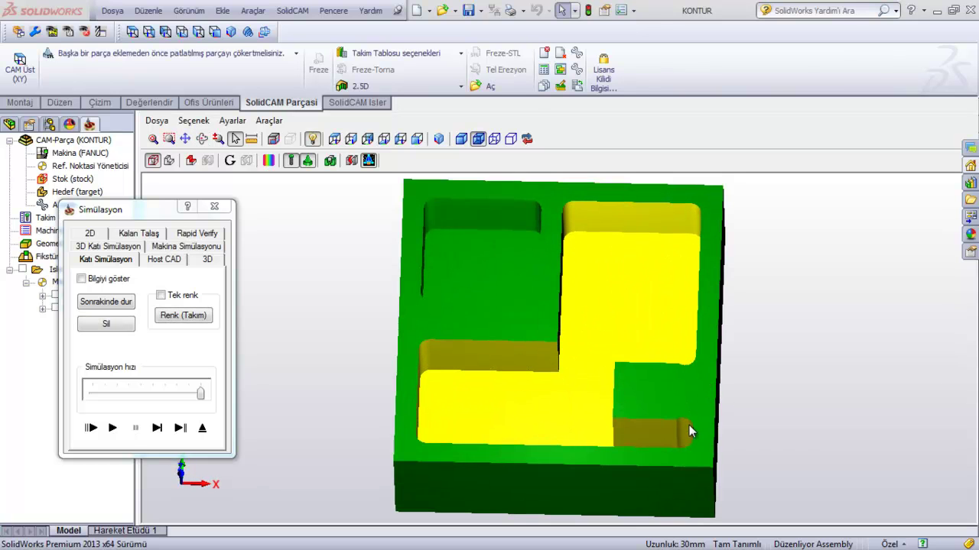
scroll(681, 415, "down", 2)
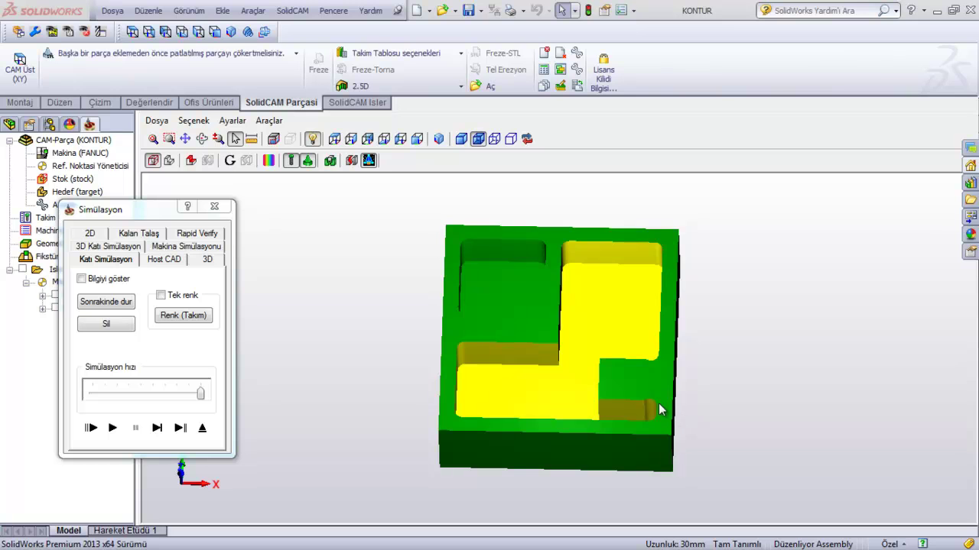
middle_click_drag(649, 395, 618, 393)
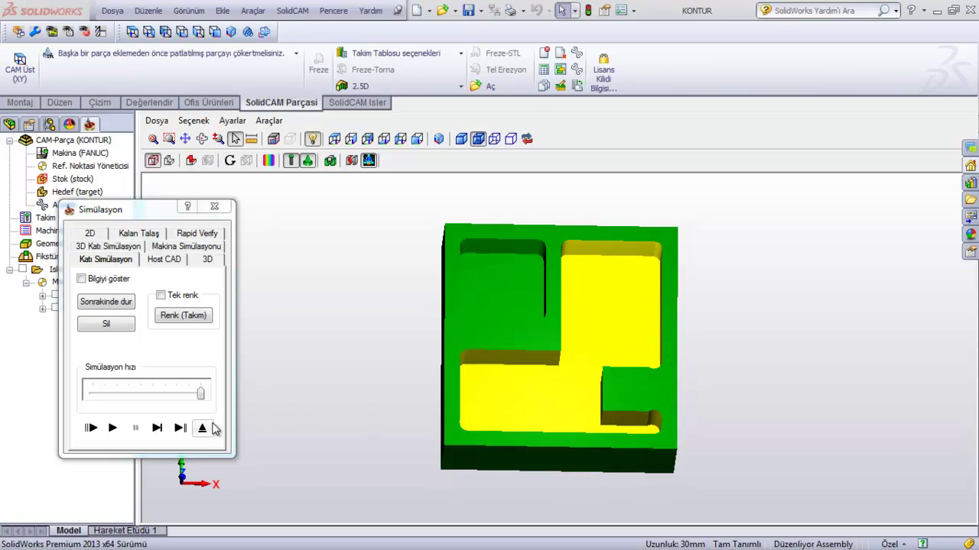
left_click(202, 427)
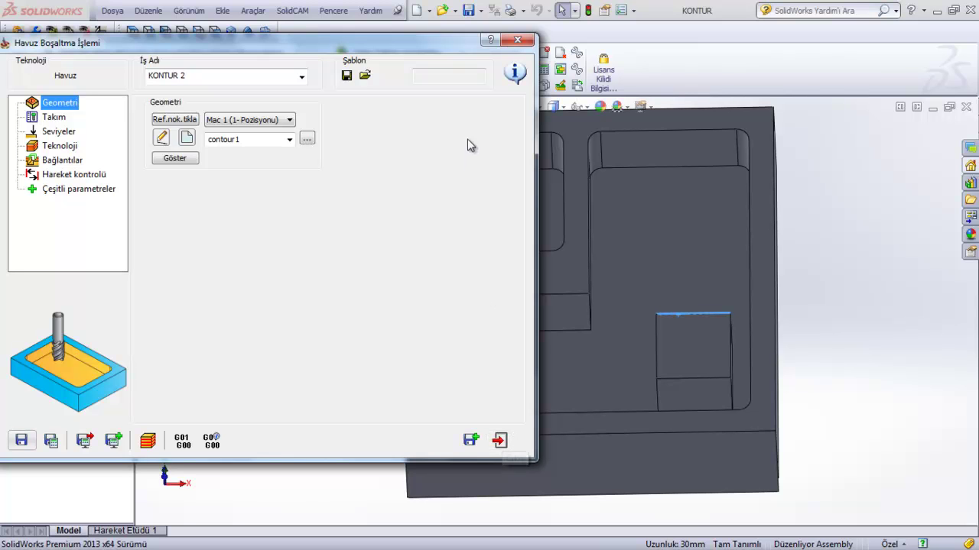
scroll(639, 344, "down", 3)
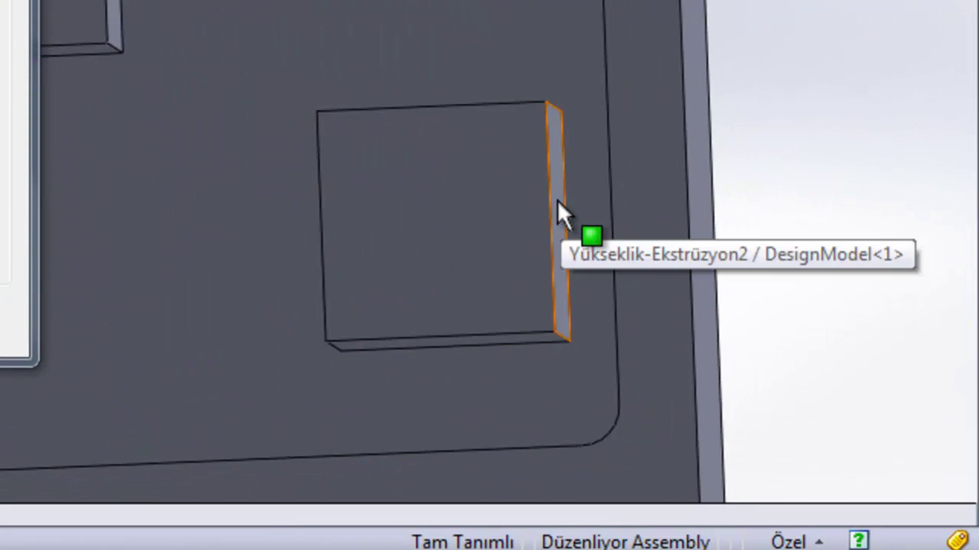
middle_click_drag(558, 202, 639, 224)
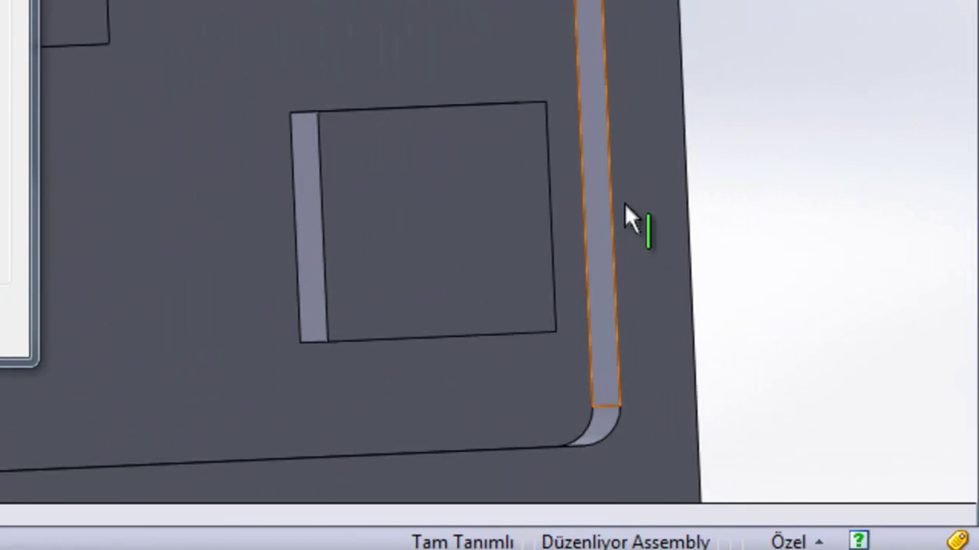
mouse_move(601, 213)
middle_mouse_down()
mouse_move(599, 172)
mouse_move(549, 143)
middle_mouse_up()
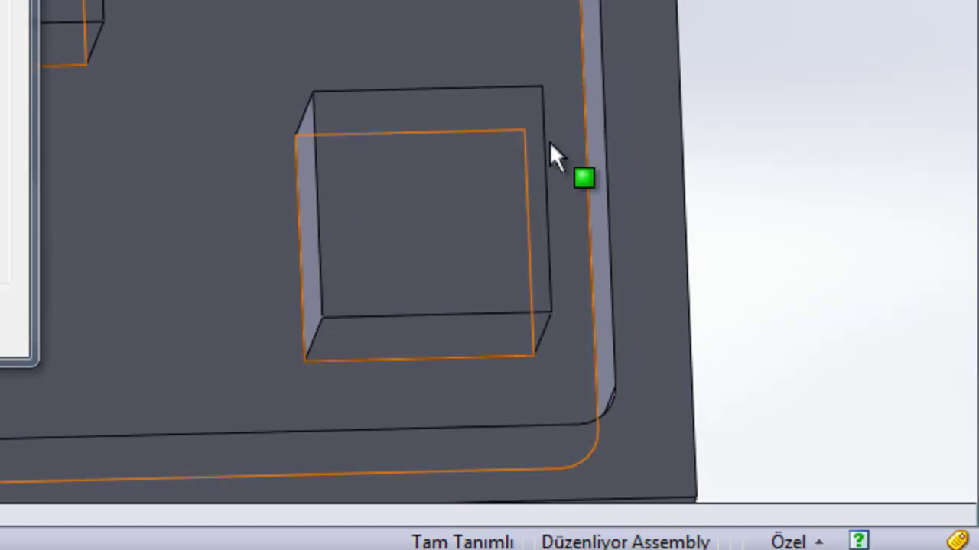
scroll(232, 1, "up", 2)
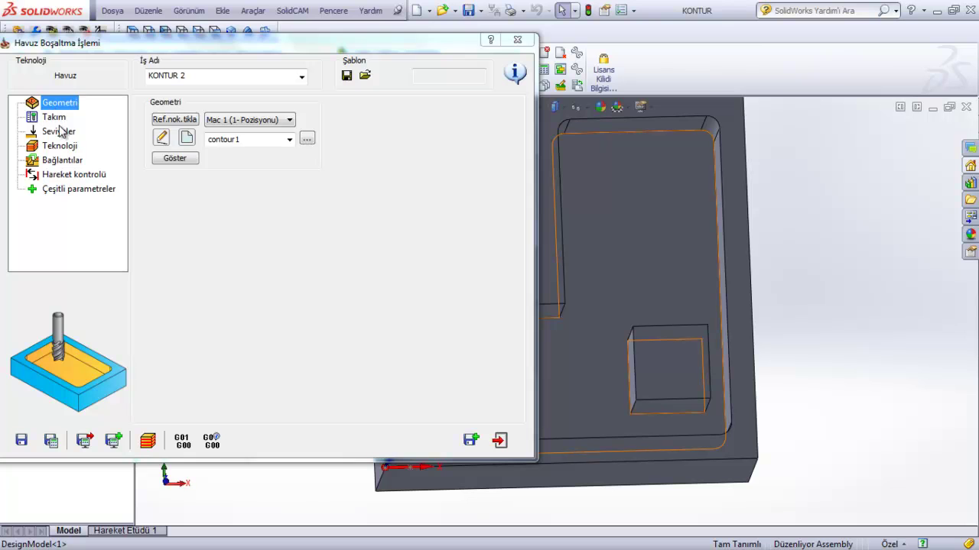
Add a new 6 mm Parmak freze end mill as tool 3 and select it for KONTUR 2
left_click(55, 118)
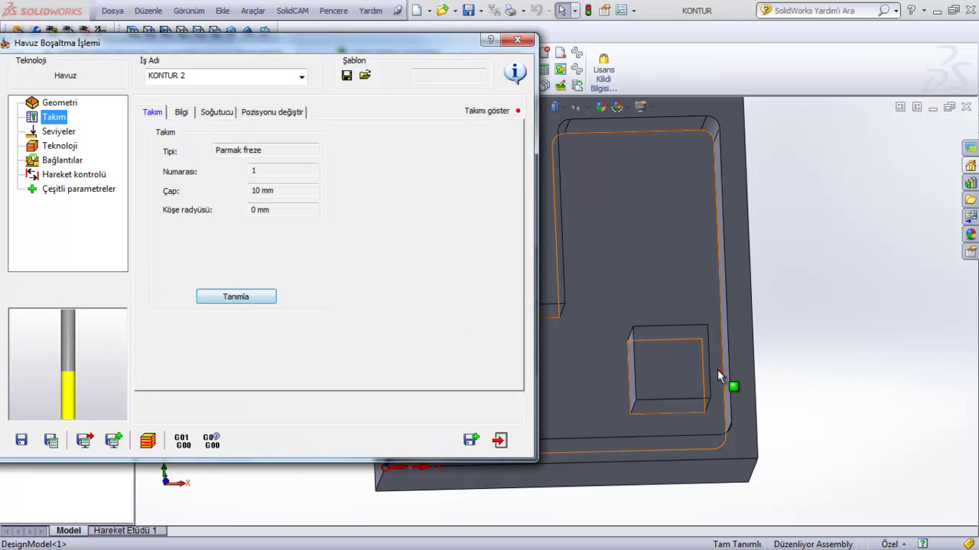
left_click(236, 297)
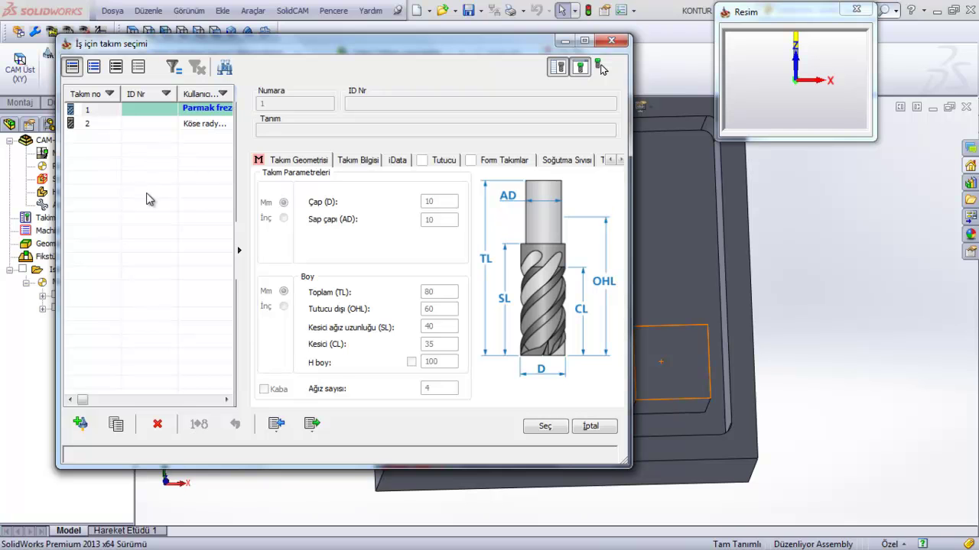
right_click(149, 199)
left_click(179, 216)
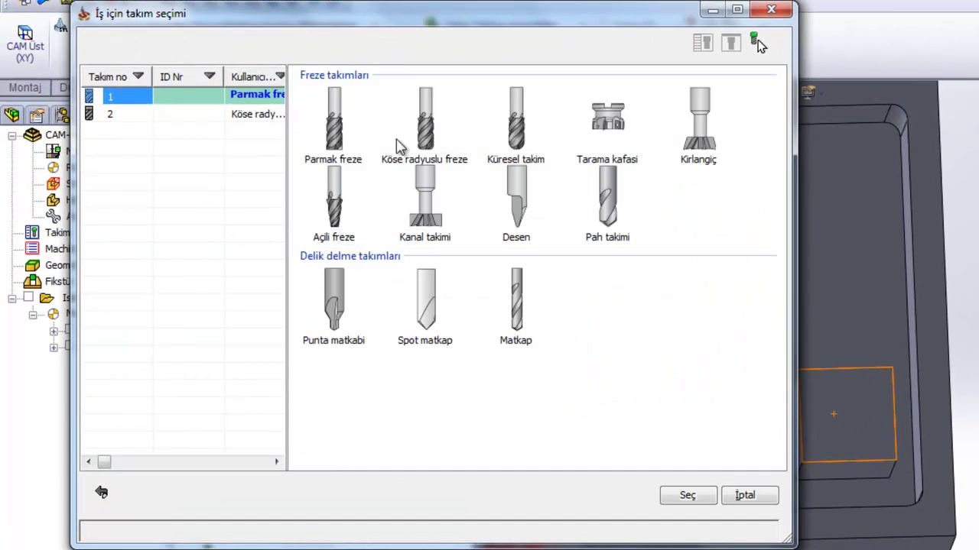
double_click(321, 146)
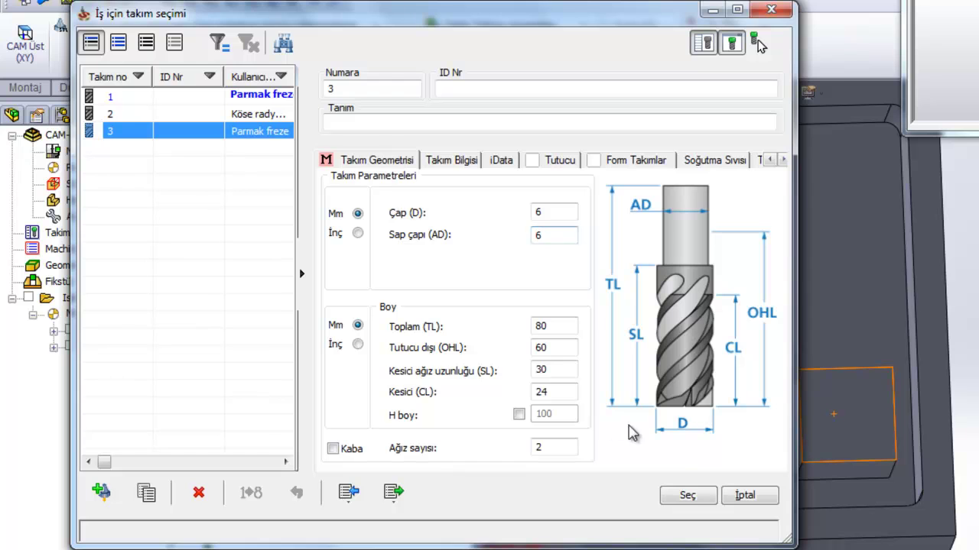
left_click(688, 495)
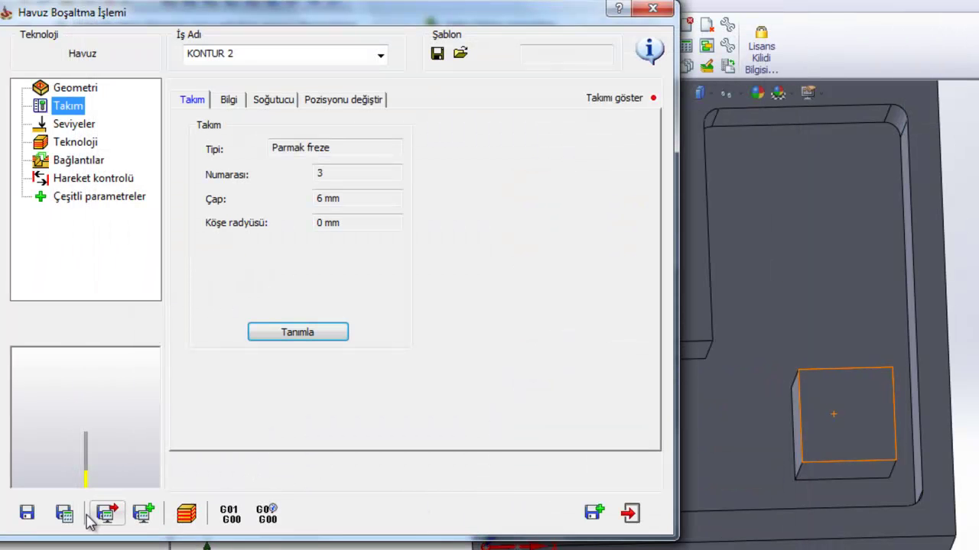
Simulate the operation with the 6 mm tool and inspect the pocket around the island
left_click(185, 515)
left_click(141, 497)
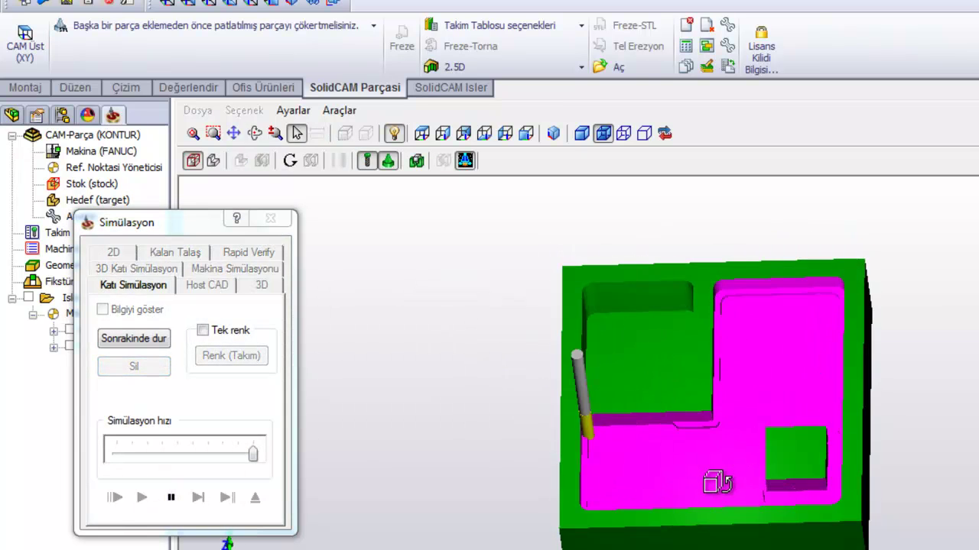
scroll(818, 488, "up", 3)
scroll(859, 524, "down", 2)
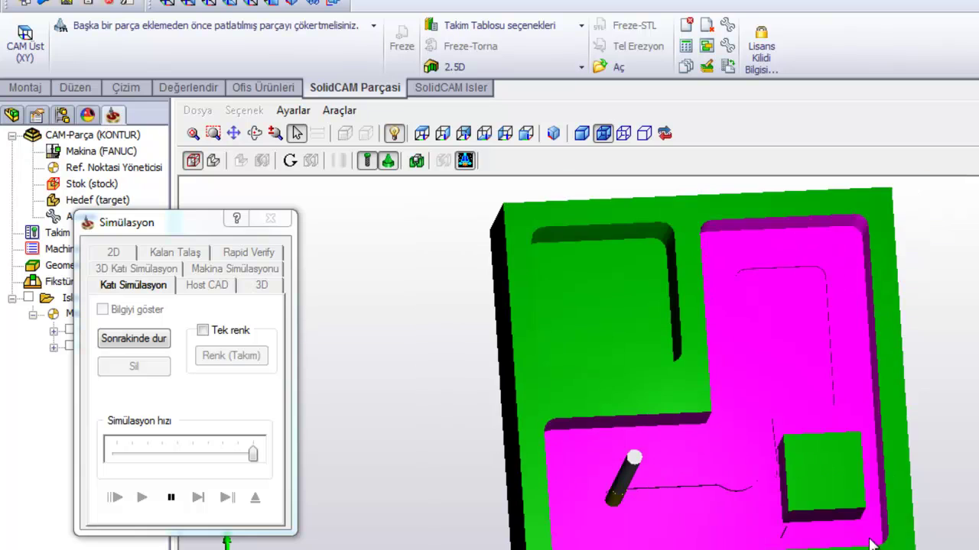
left_click_drag(872, 477, 887, 493)
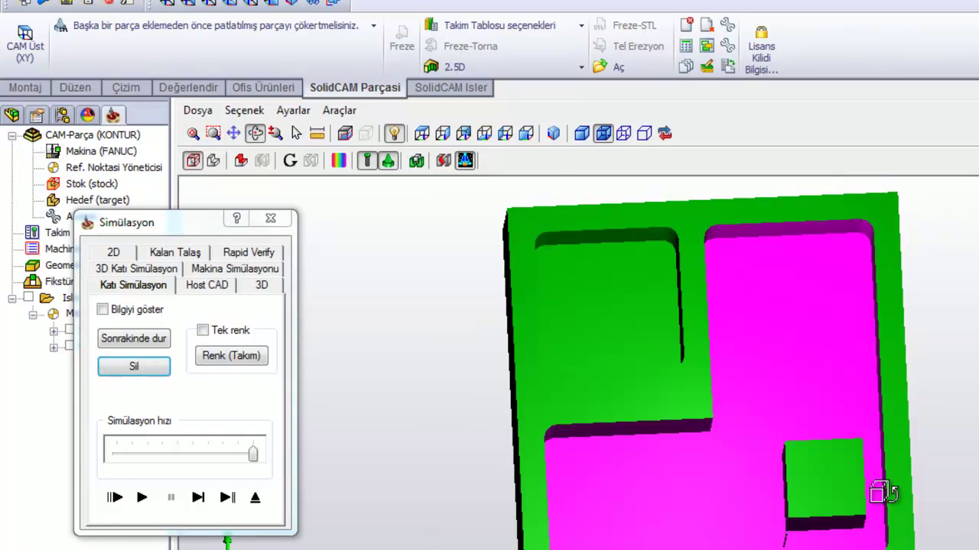
key("Escape")
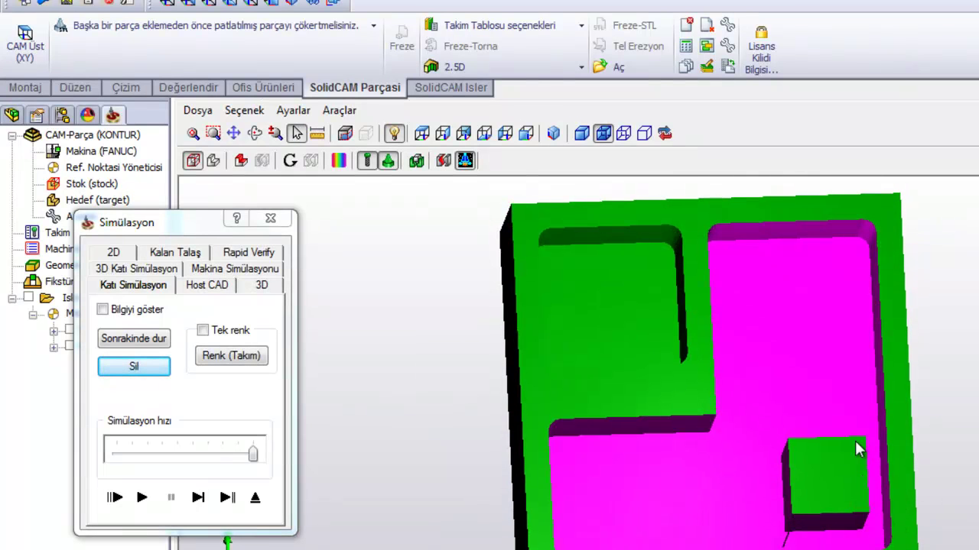
left_click(255, 498)
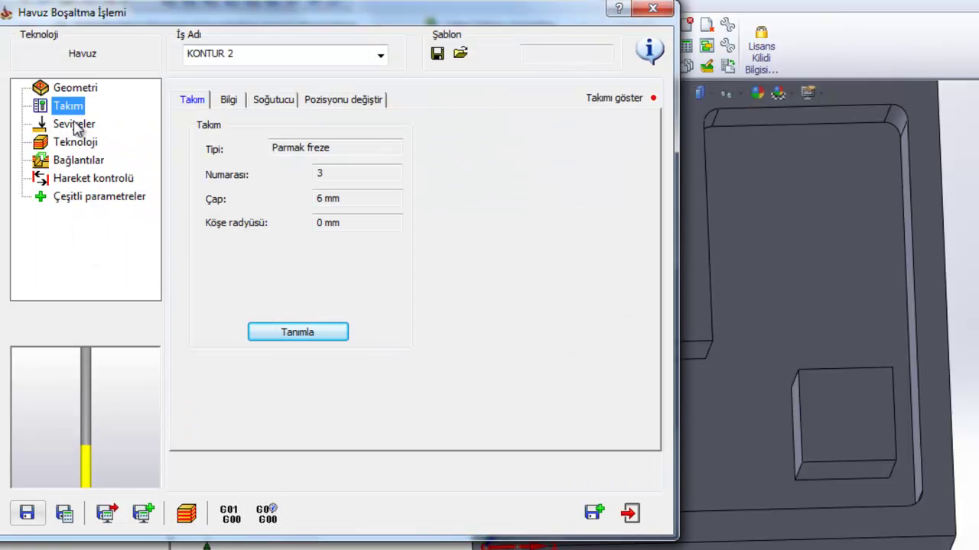
Switch the operation back to the 10 mm tool 1
left_click(290, 334)
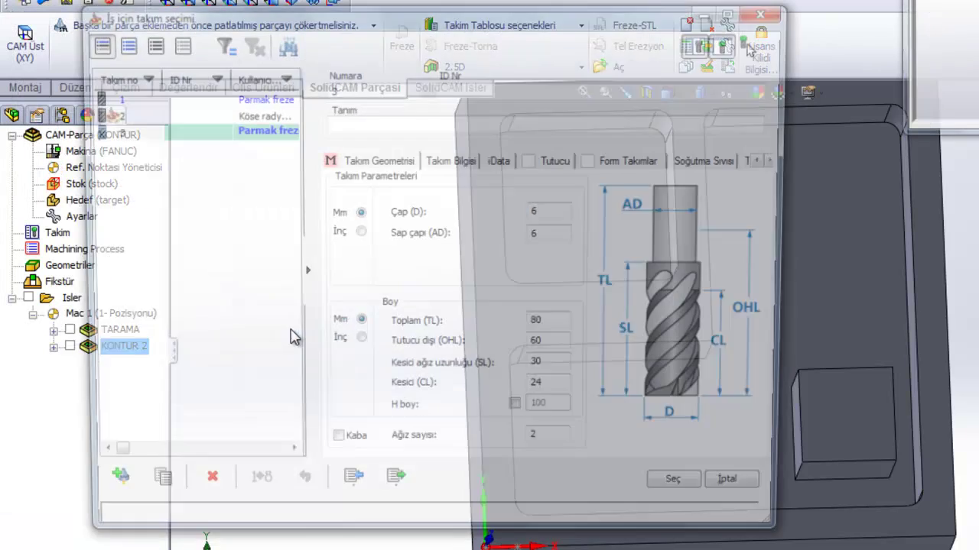
left_click(240, 103)
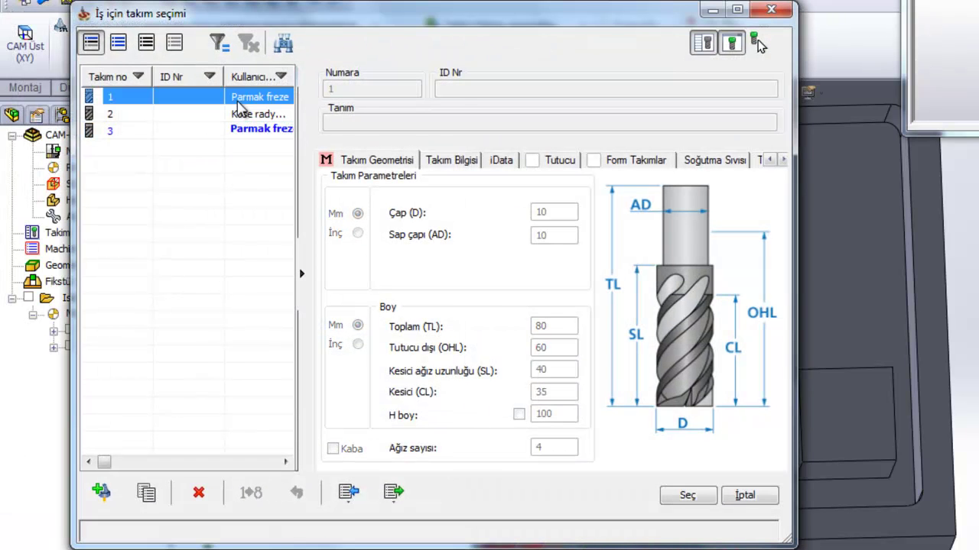
left_click(688, 496)
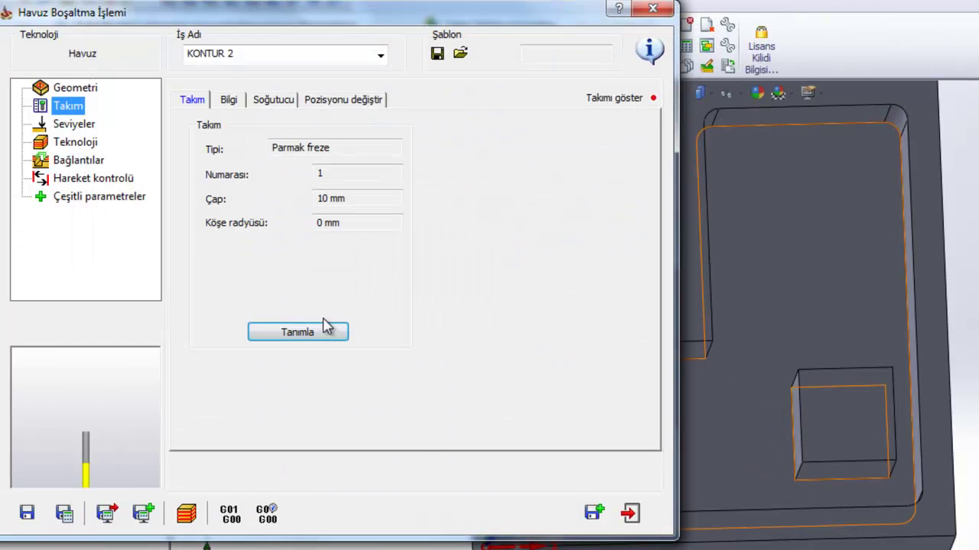
Turn on Malzemeden çık with Adaları bağla off, then save and recalculate KONTUR 2
left_click(75, 164)
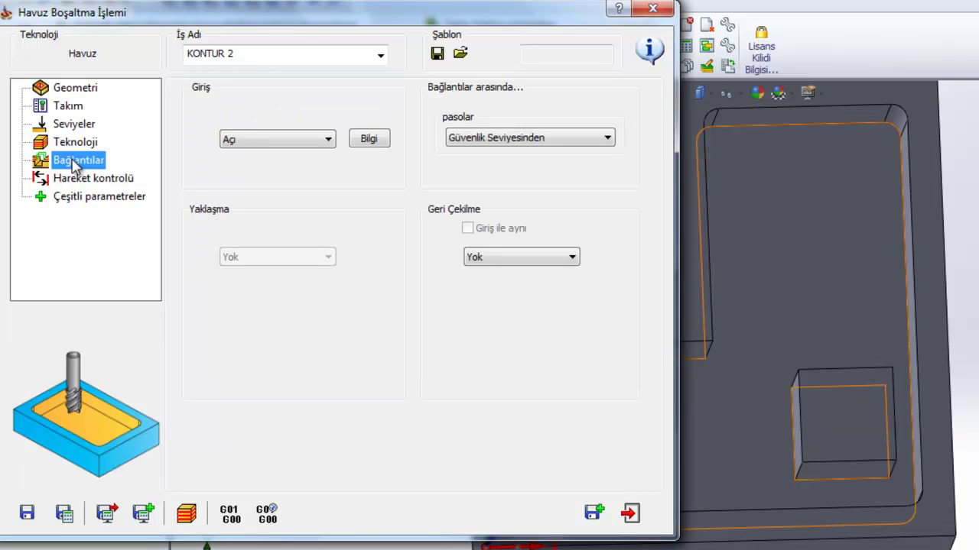
left_click(76, 144)
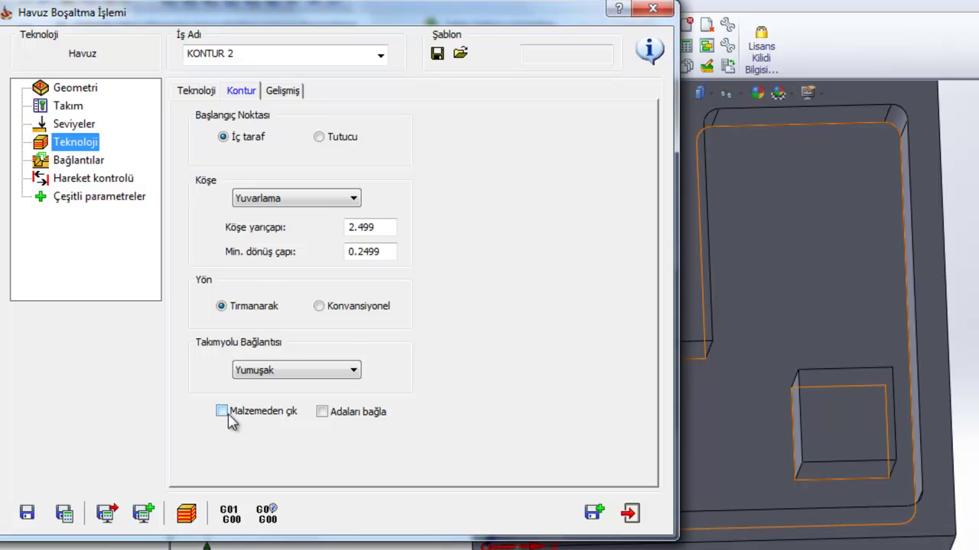
left_click(222, 412)
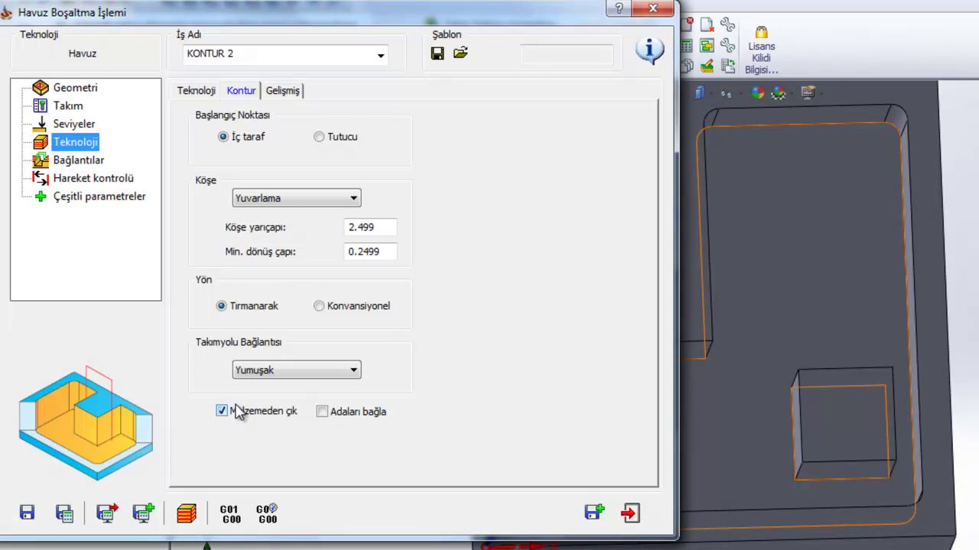
left_click(67, 515)
left_click(322, 412)
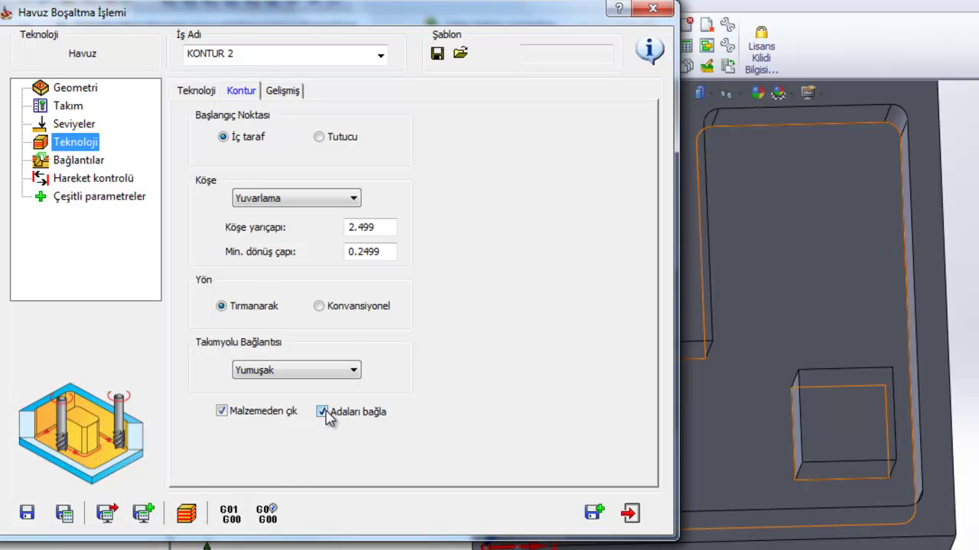
left_click(324, 412)
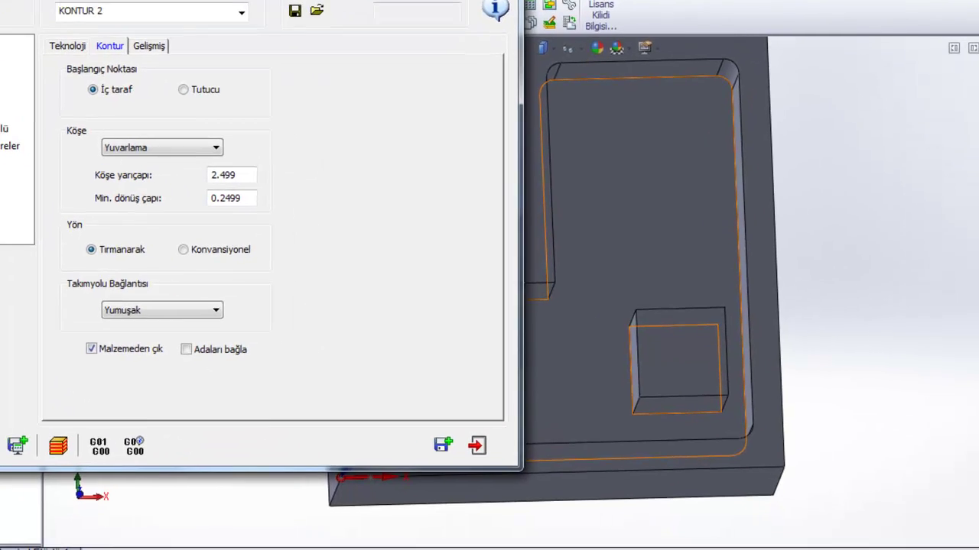
left_click(143, 513)
key("Return")
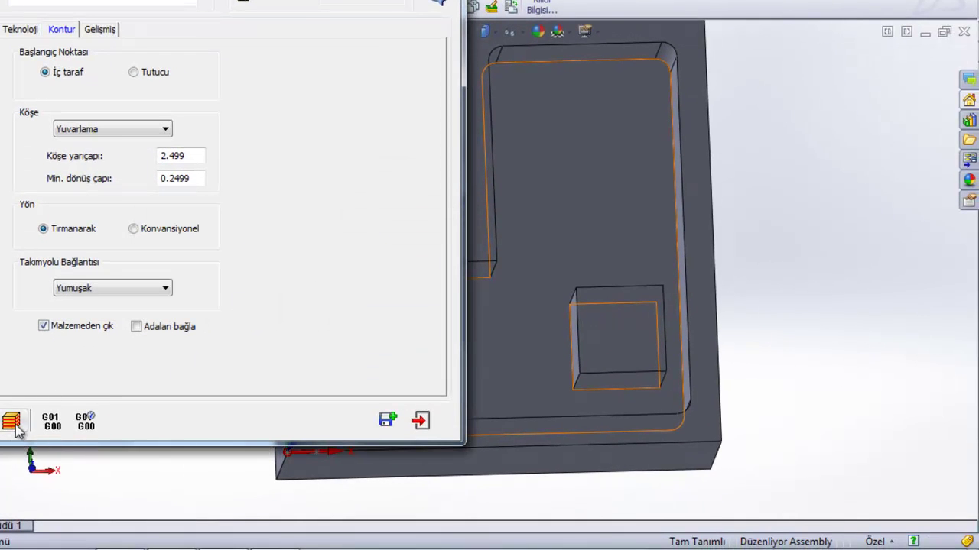
Turn Malzemeden çık off and Adaları bağla on, then save and recalculate
left_click(15, 425)
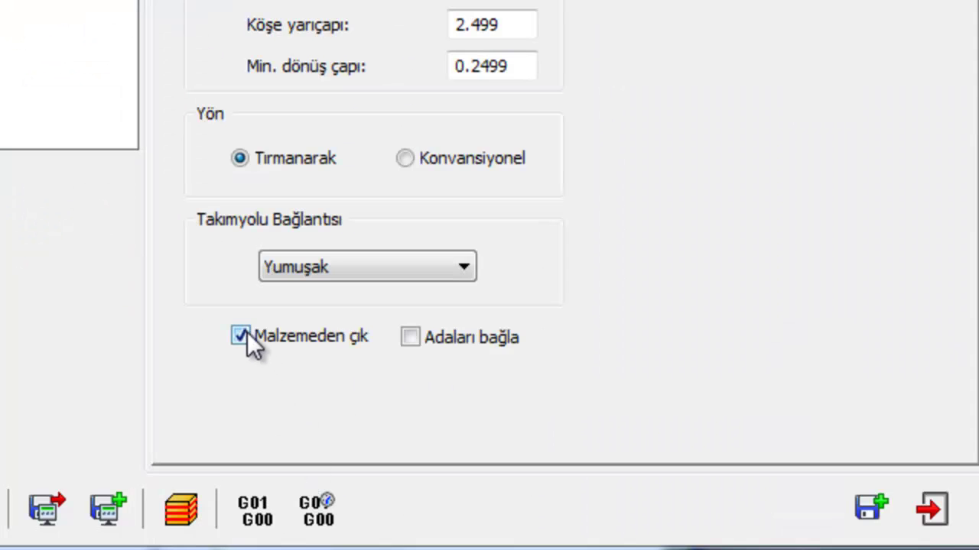
left_click(247, 334)
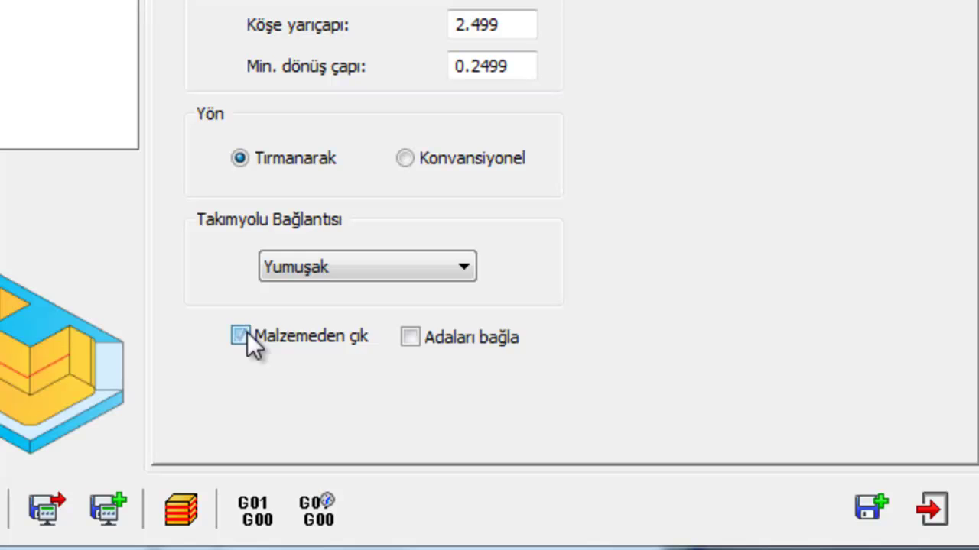
left_click(411, 337)
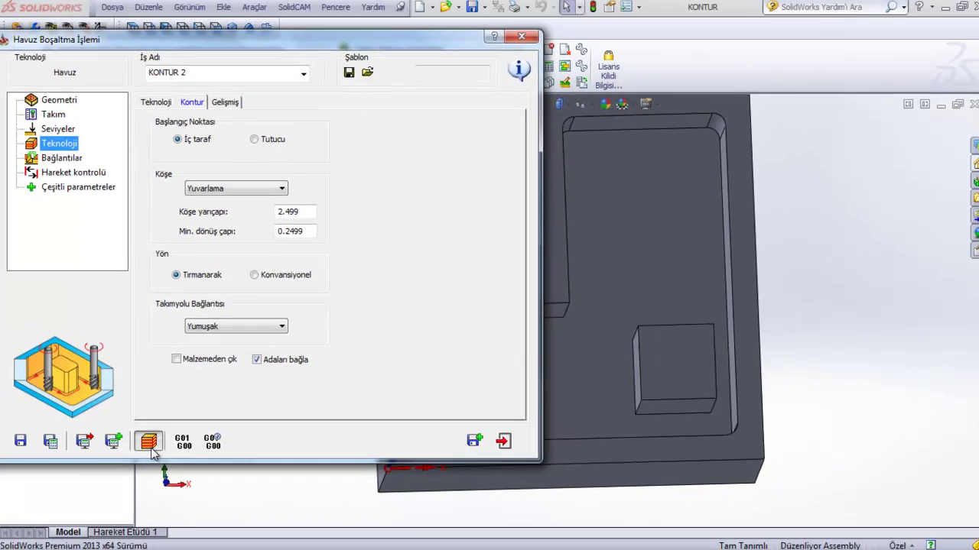
left_click(150, 438)
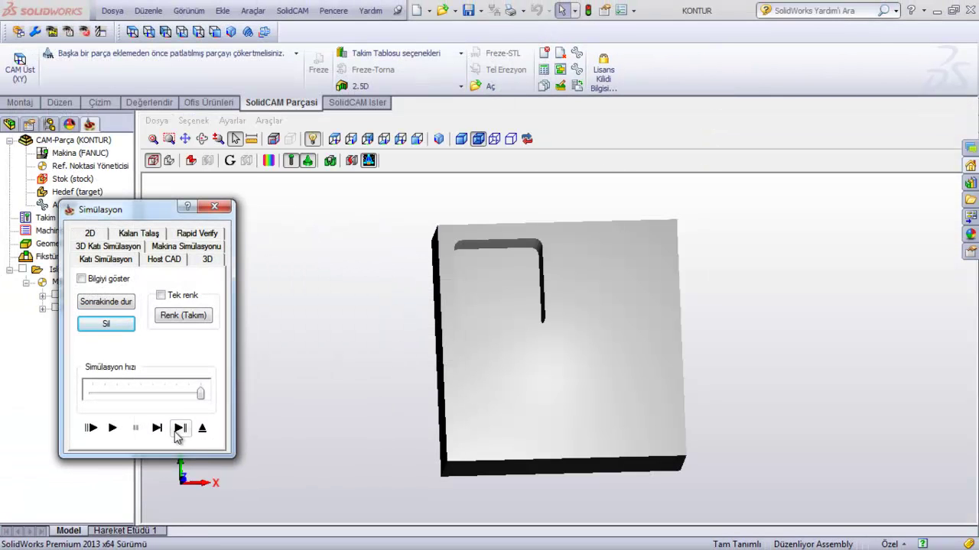
Run the solid simulation and rotate the part to view the cleared L-shaped pocket
left_click(112, 428)
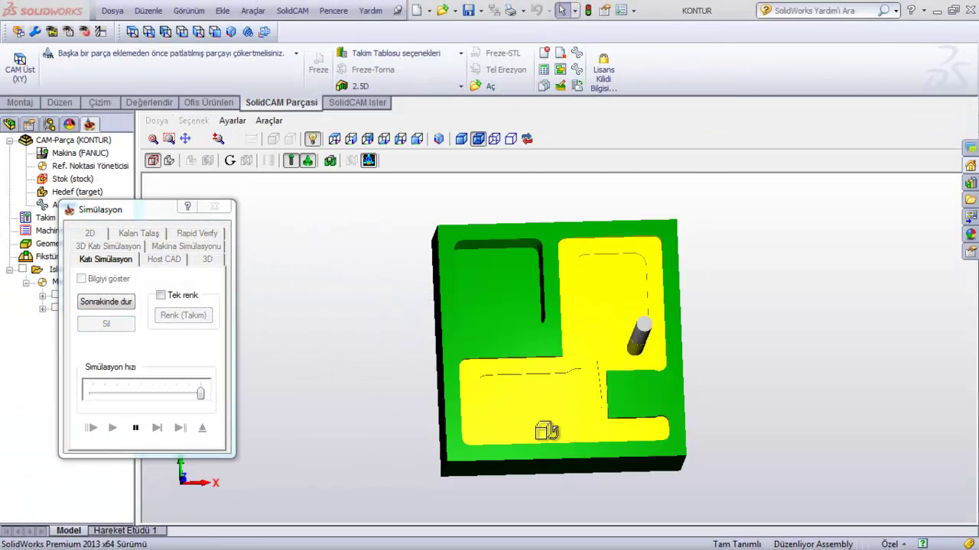
middle_click_drag(546, 432, 554, 424)
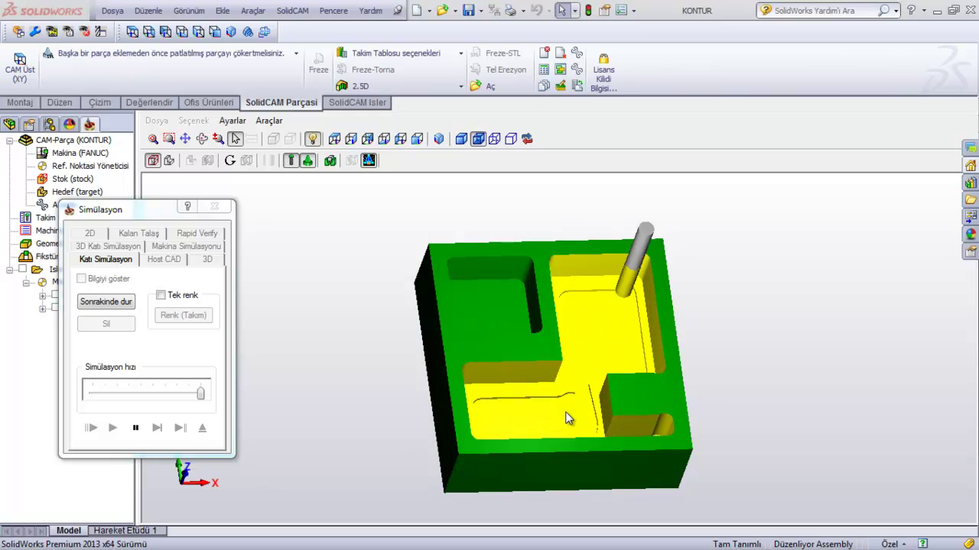
middle_click_drag(636, 441, 340, 439)
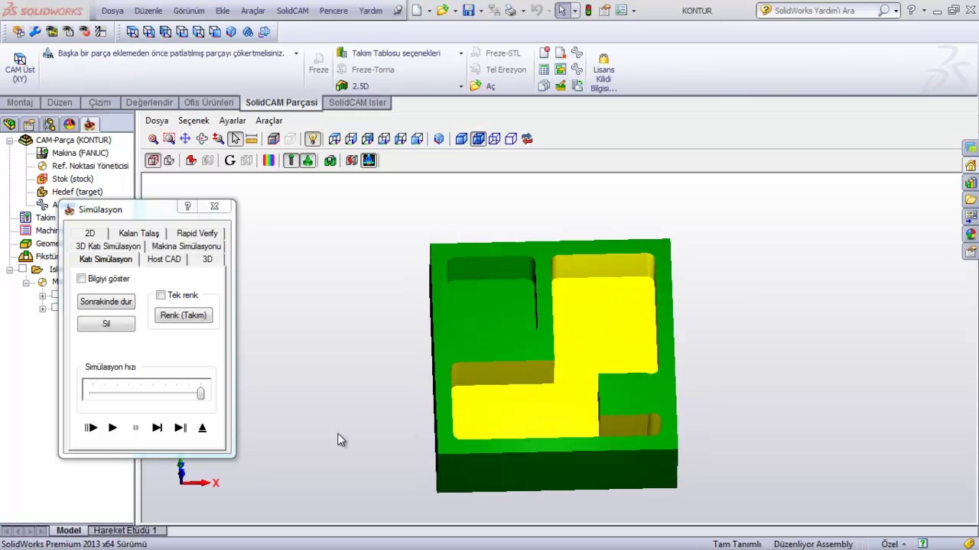
left_click(202, 431)
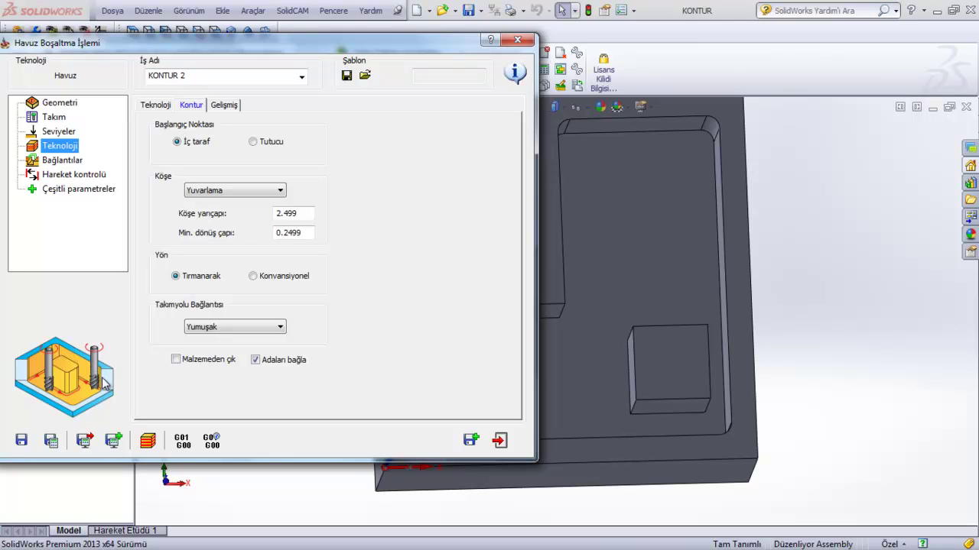
Set the start point to Tutucu on the pocket floor, then save and recalculate KONTUR 2
left_click(613, 279)
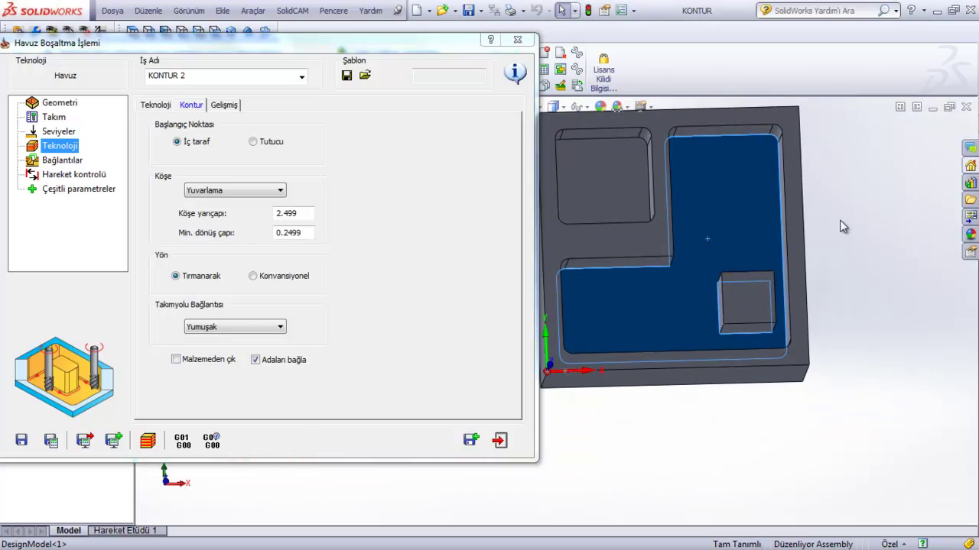
scroll(715, 154, "down", 3)
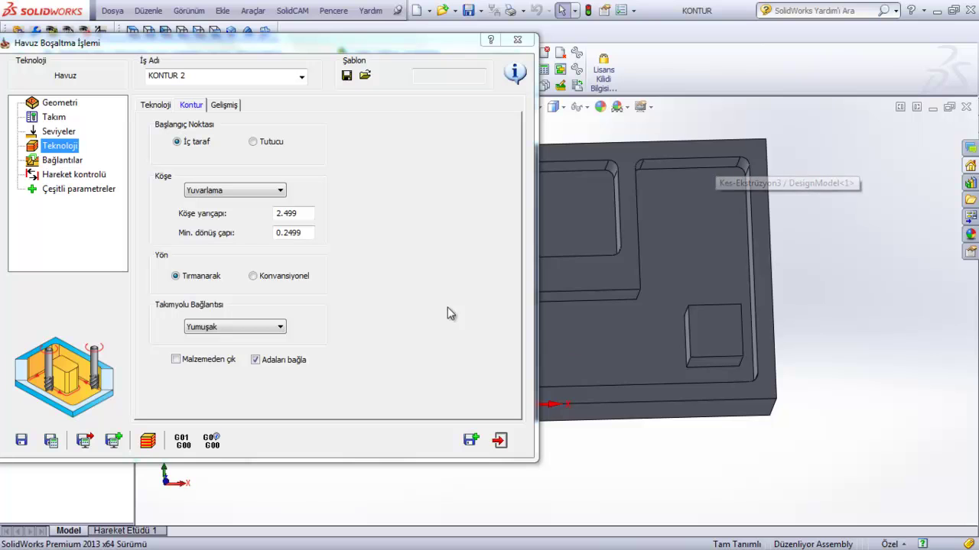
middle_click_drag(647, 349, 644, 332)
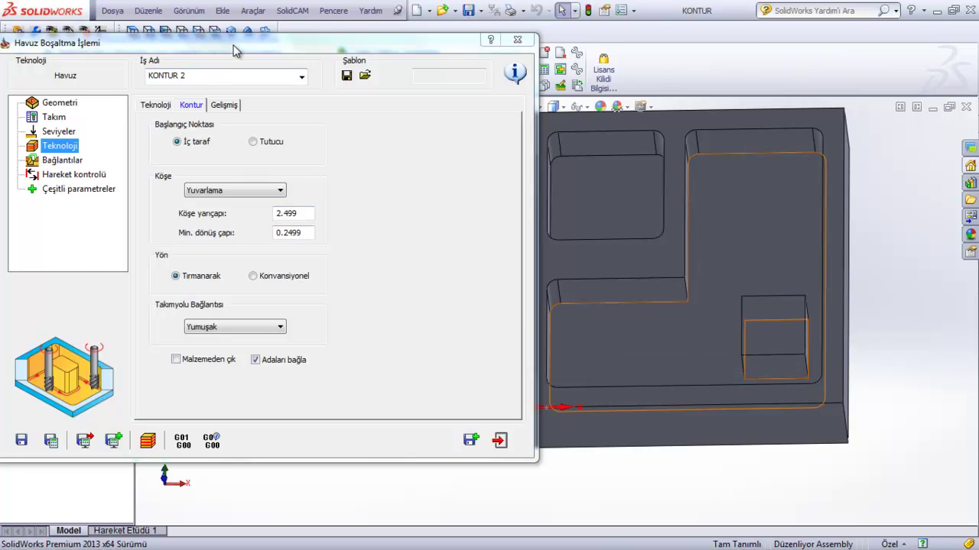
left_click_drag(235, 50, 305, 57)
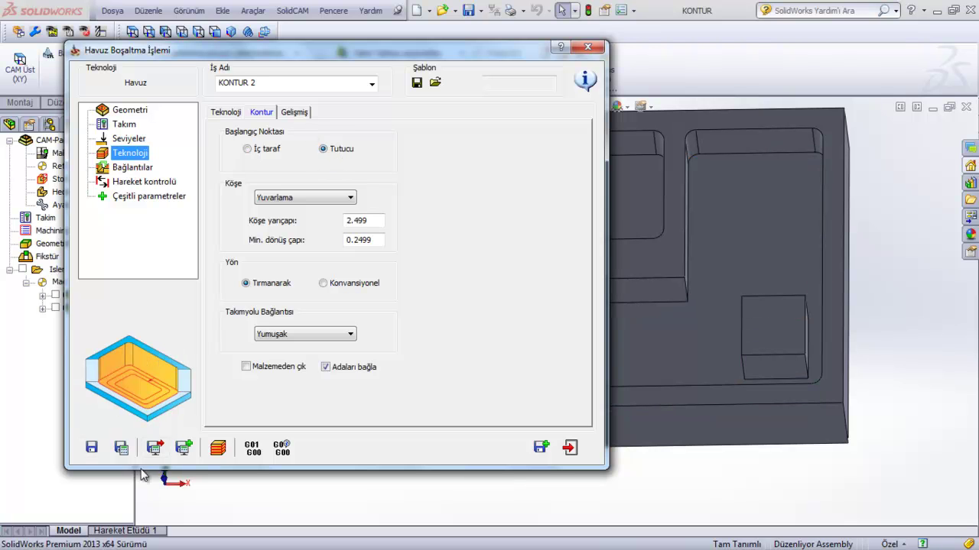
left_click(123, 451)
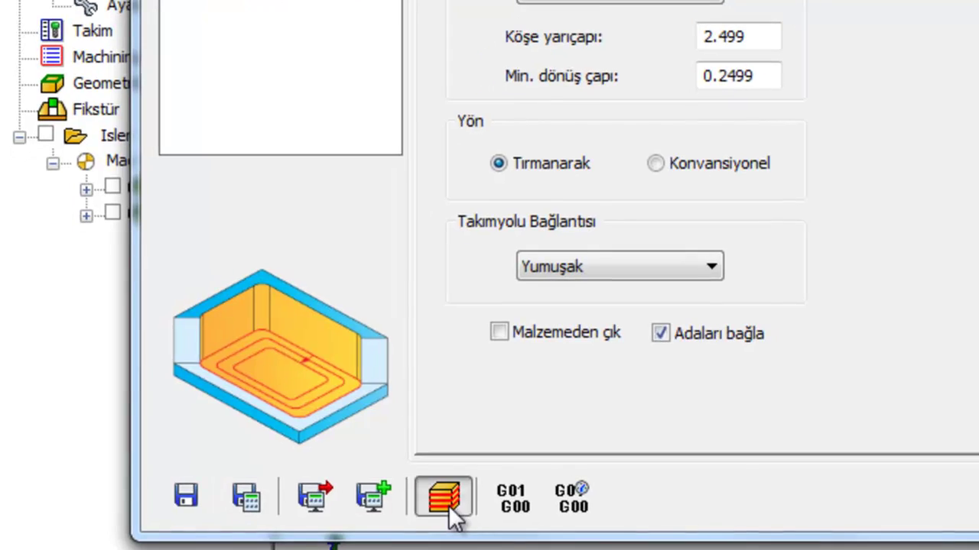
Step and play the solid simulation at varied speeds, then switch to Host CAD mode
left_click(358, 478)
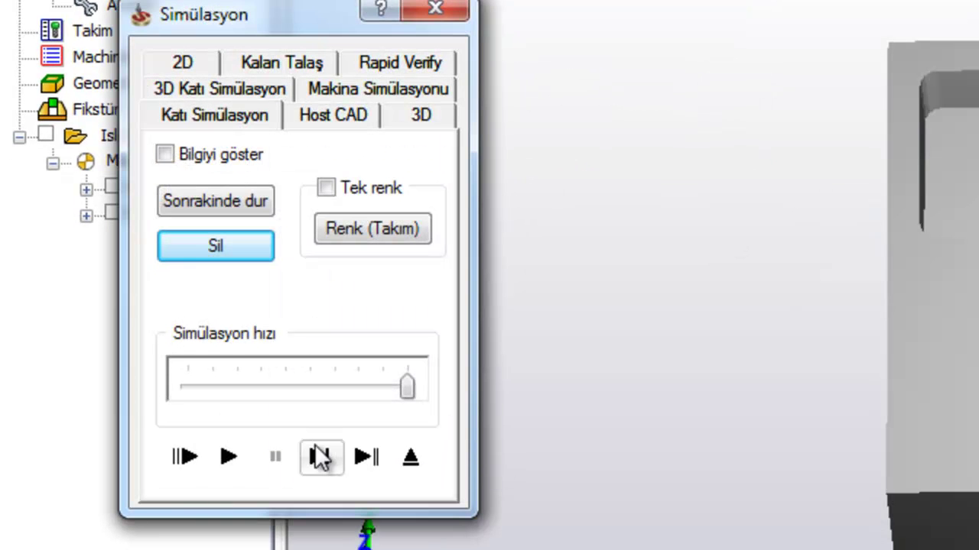
left_click(318, 457)
left_click(316, 470)
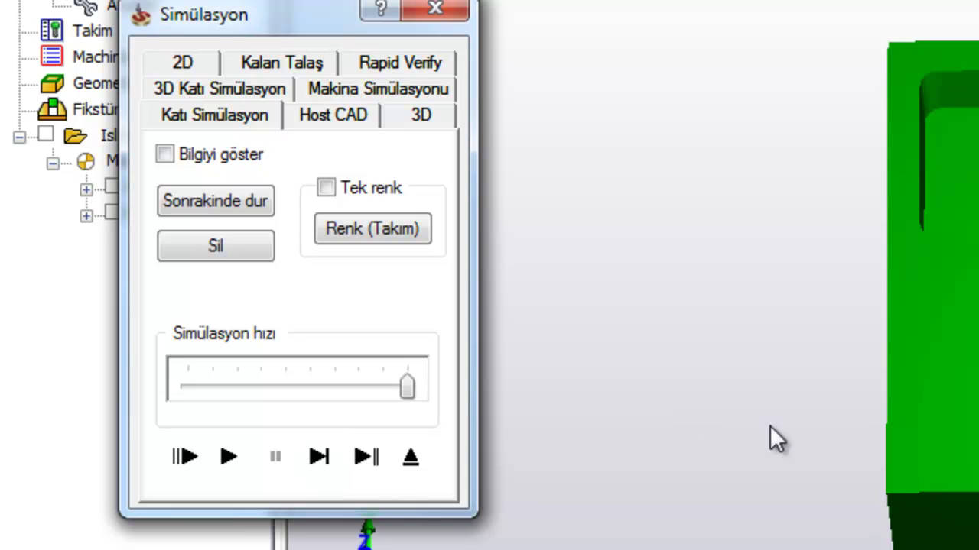
left_click(332, 465)
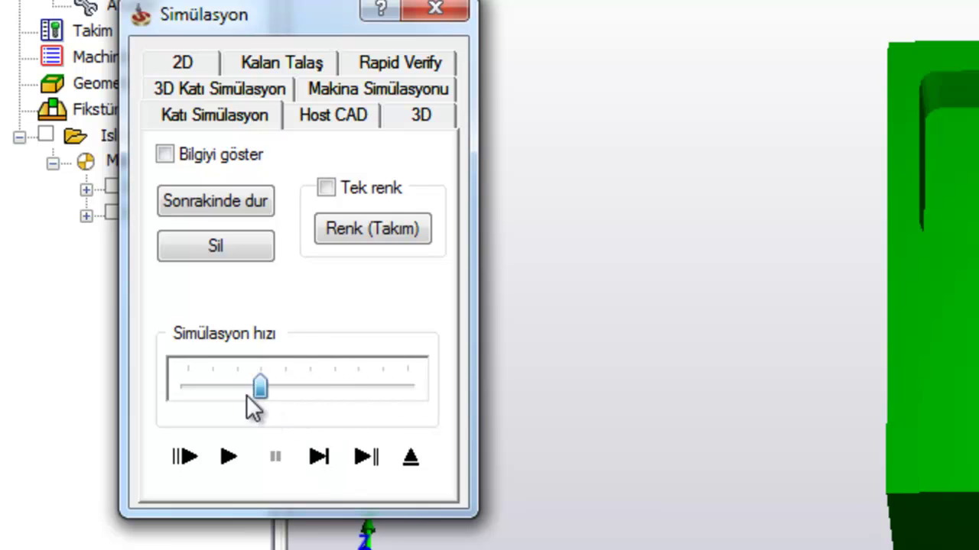
left_click_drag(246, 395, 212, 397)
left_click(230, 452)
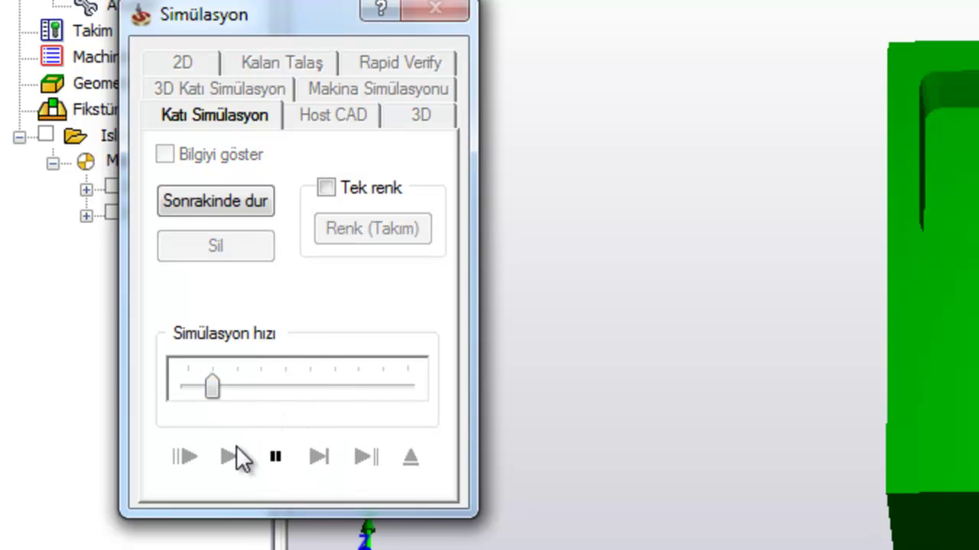
left_click_drag(218, 399, 403, 406)
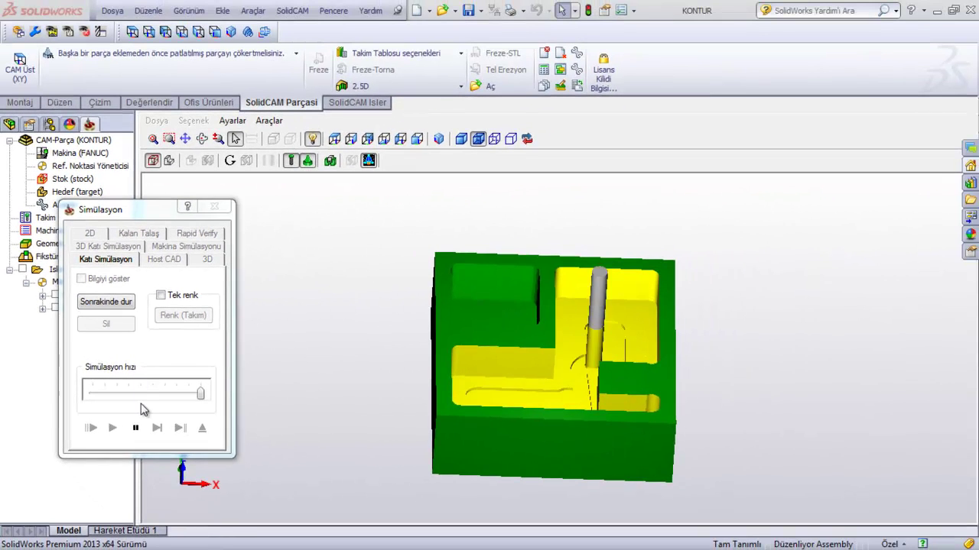
left_click(135, 428)
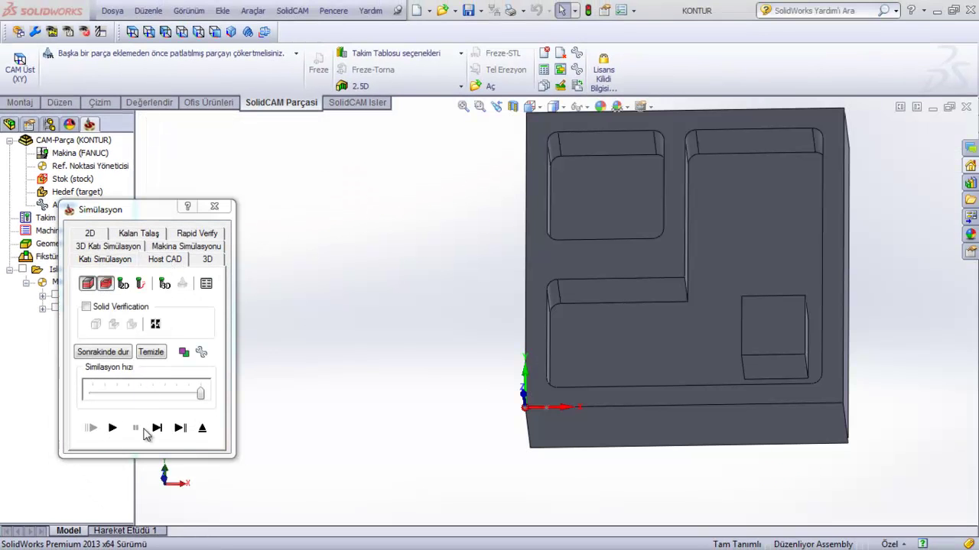
Trace the KONTUR 2 toolpath in Host CAD while rotating, then replay in solid simulation mode
left_click(115, 429)
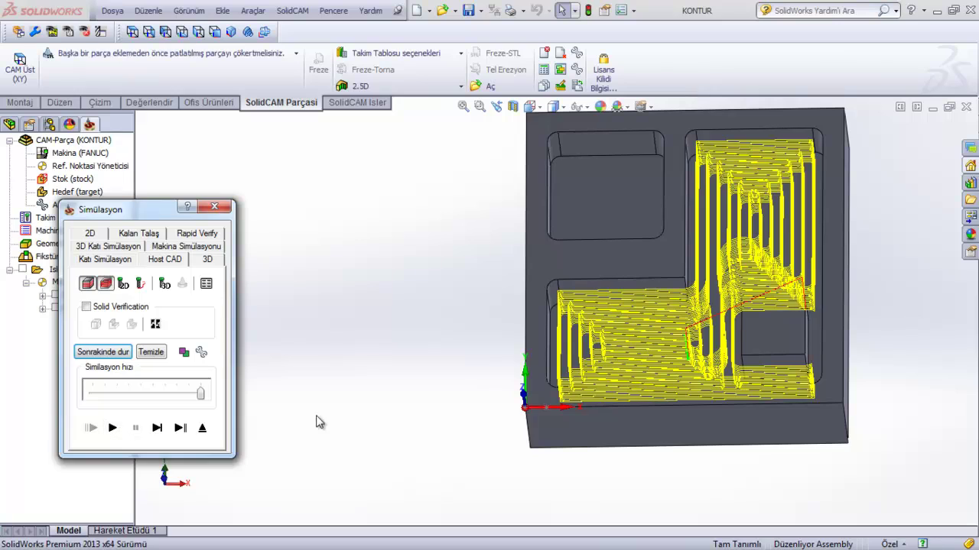
middle_click_drag(590, 379, 590, 407)
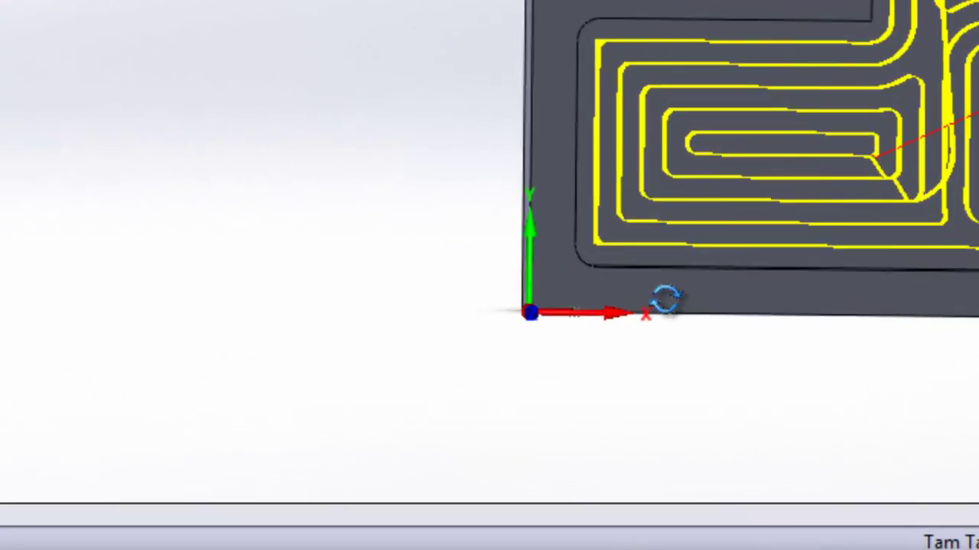
mouse_move(665, 300)
middle_mouse_down()
mouse_move(665, 239)
mouse_move(671, 268)
middle_mouse_up()
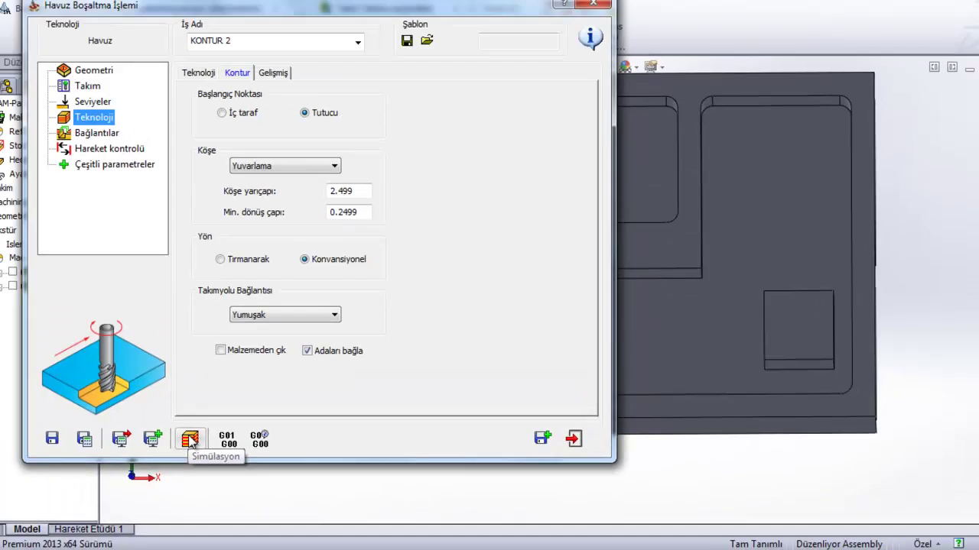
left_click(189, 375)
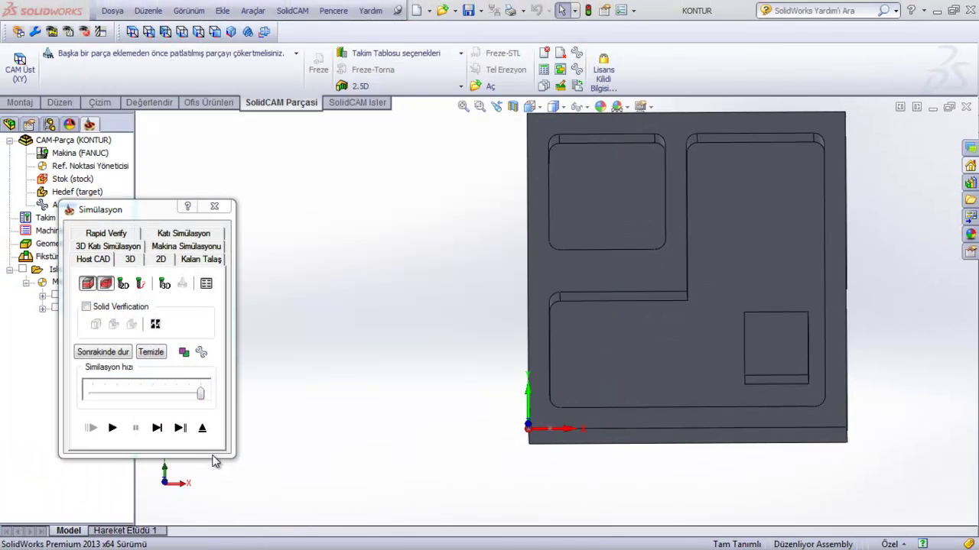
left_click(112, 430)
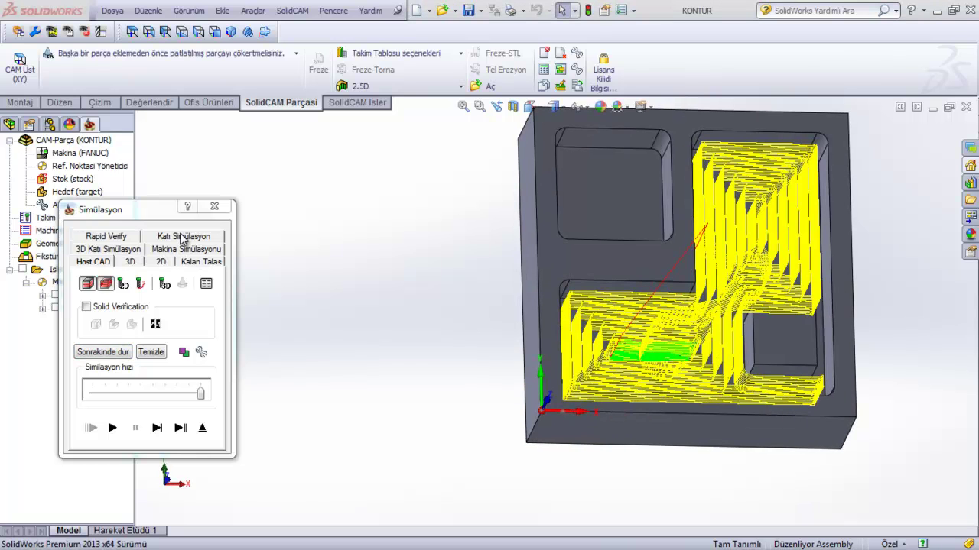
left_click(182, 237)
Single-step the solid simulation in a tilted view until the cut forms an L
left_click(158, 428)
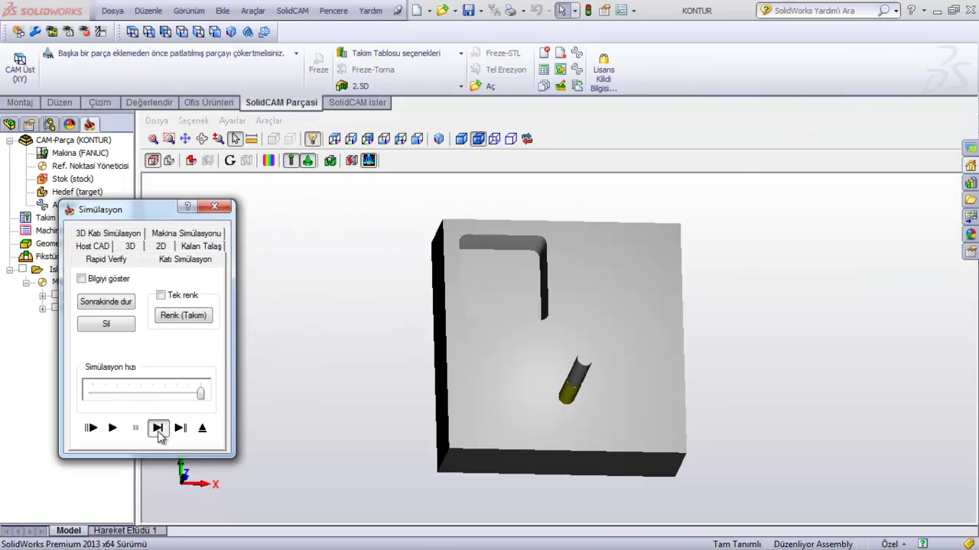
mouse_move(588, 385)
middle_mouse_down()
mouse_move(579, 408)
mouse_move(585, 382)
mouse_move(585, 396)
middle_mouse_up()
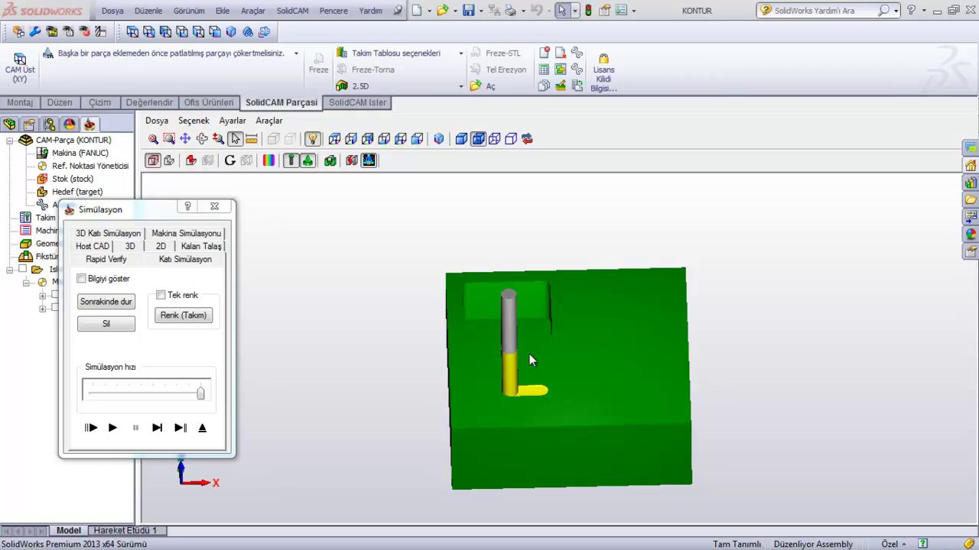
left_click(157, 430)
left_click(158, 429)
left_click(158, 429)
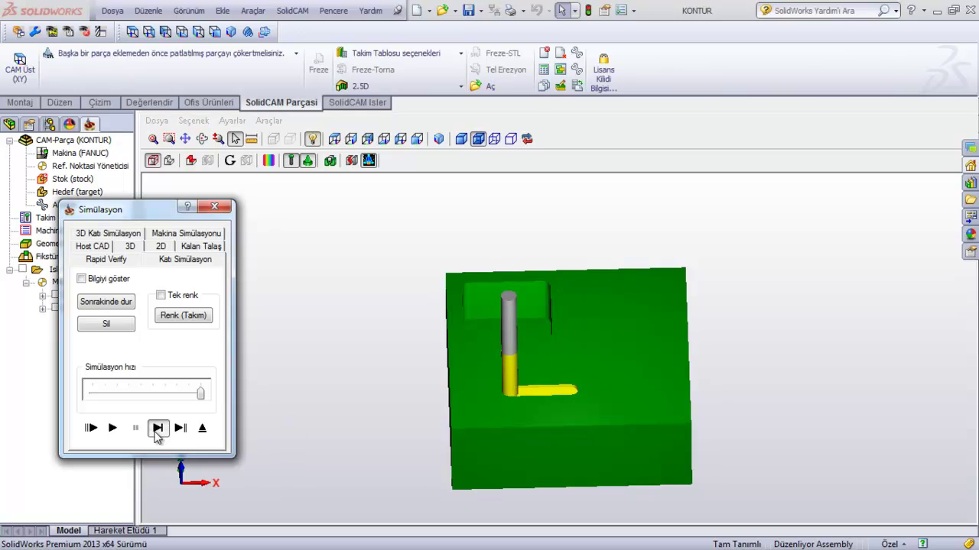
left_click(158, 429)
left_click(157, 429)
left_click(157, 430)
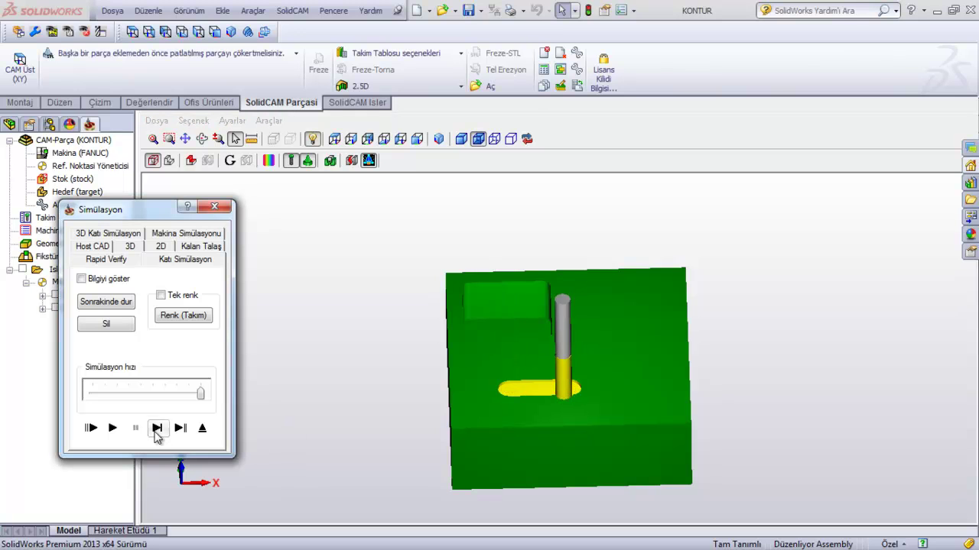
left_click(157, 430)
left_click(157, 429)
left_click(158, 429)
left_click(157, 429)
left_click(157, 429)
left_click(157, 429)
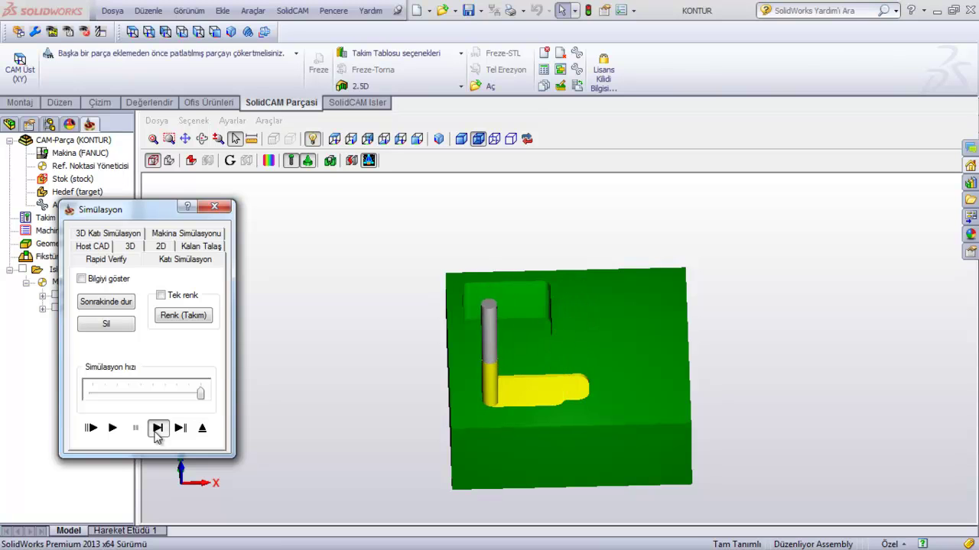
Step the cut further up the bent channel, then play and pause mid-pocket
left_click(158, 430)
left_click(157, 429)
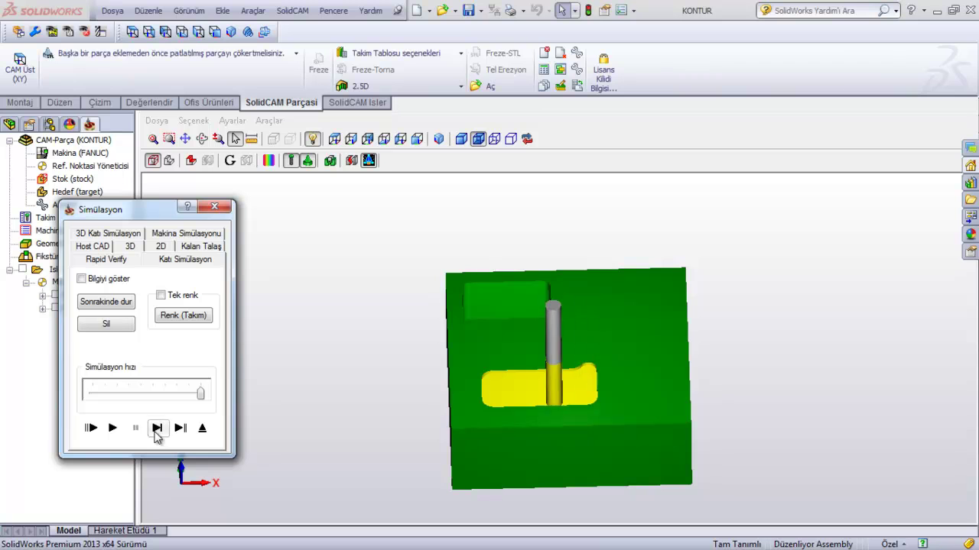
left_click(157, 429)
left_click(158, 428)
left_click(113, 433)
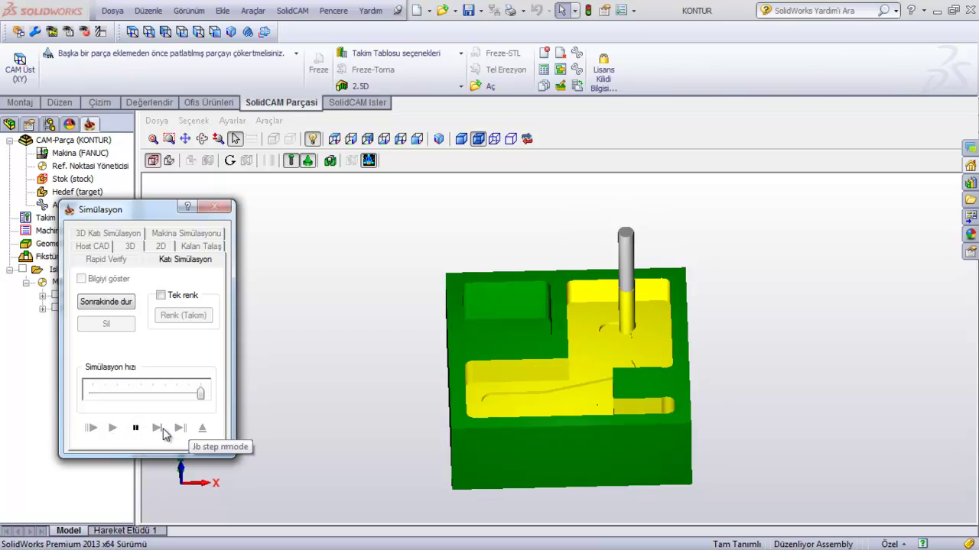
left_click(137, 429)
Back in KONTUR 2, set climb milling (Tırmanarak) and start from the inside (İç taraf)
left_click(202, 430)
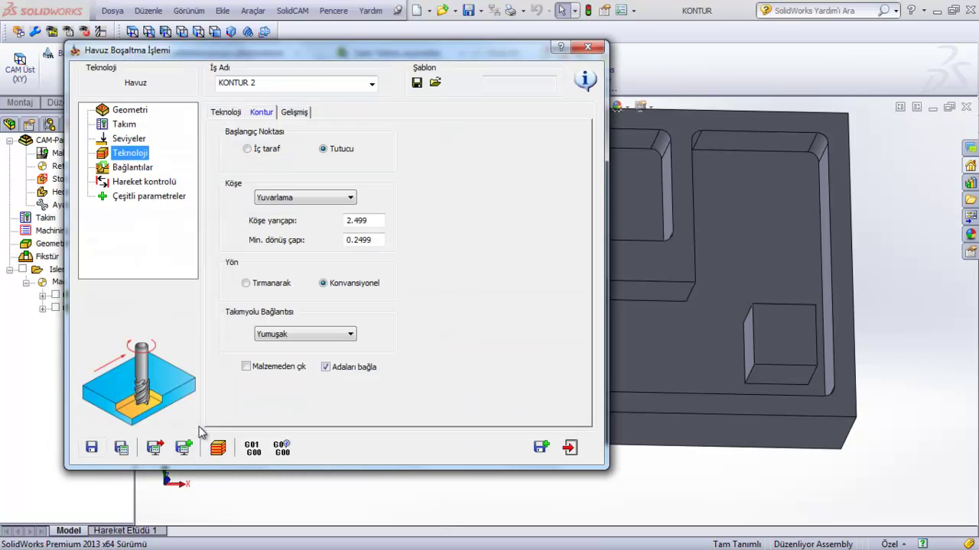
left_click(246, 283)
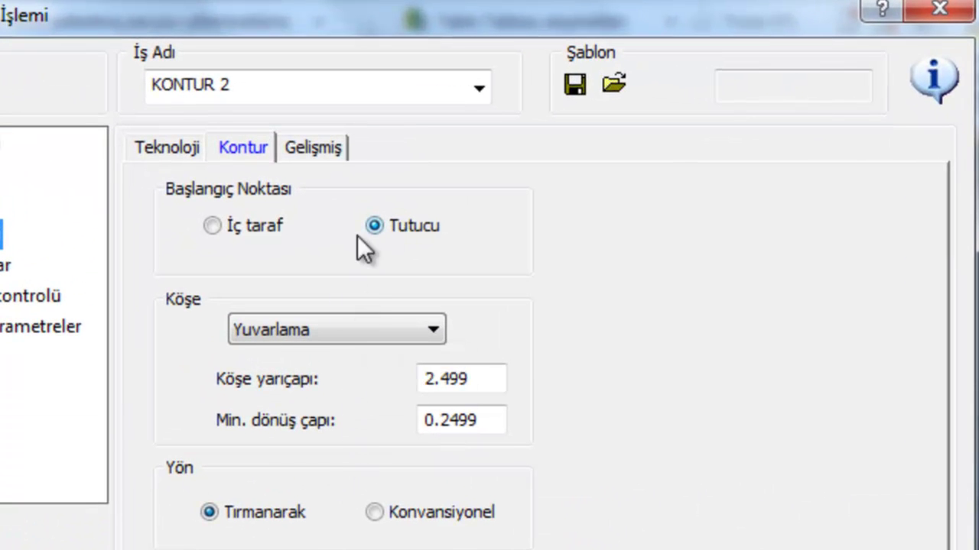
left_click(227, 225)
Review the Gelişmiş options, then tick Tüm Z-seviyeleri on the Teknoloji page
left_click(308, 147)
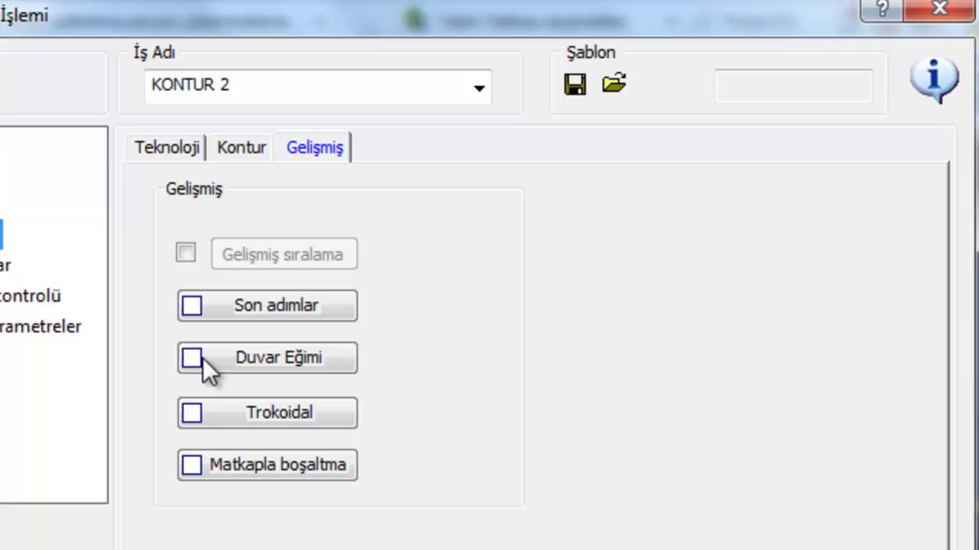
left_click(157, 150)
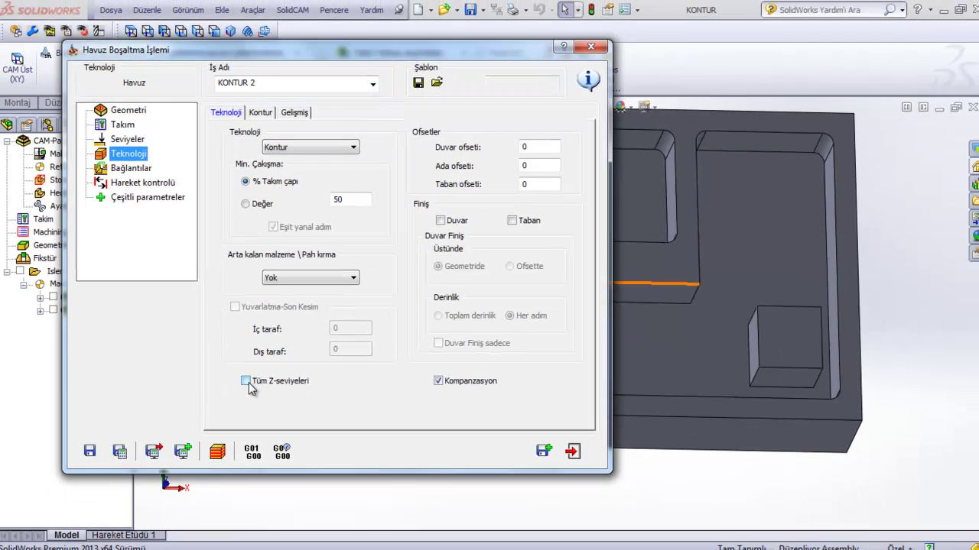
left_click(247, 379)
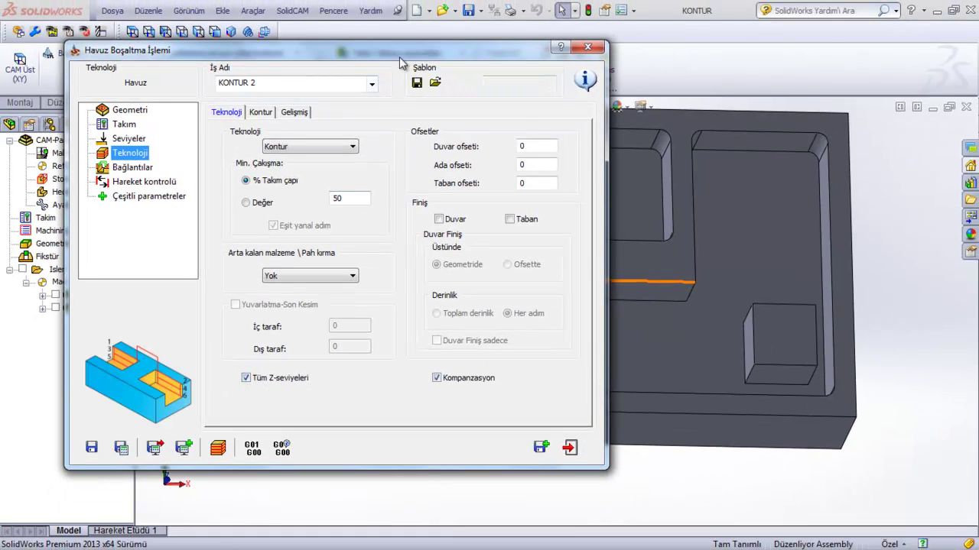
Orbit and zoom the part to inspect the pocket and island contour
left_click_drag(399, 61, 284, 69)
mouse_move(619, 277)
middle_mouse_down()
mouse_move(662, 327)
mouse_move(757, 243)
middle_mouse_up()
scroll(758, 279, "down", 3)
scroll(771, 272, "down", 3)
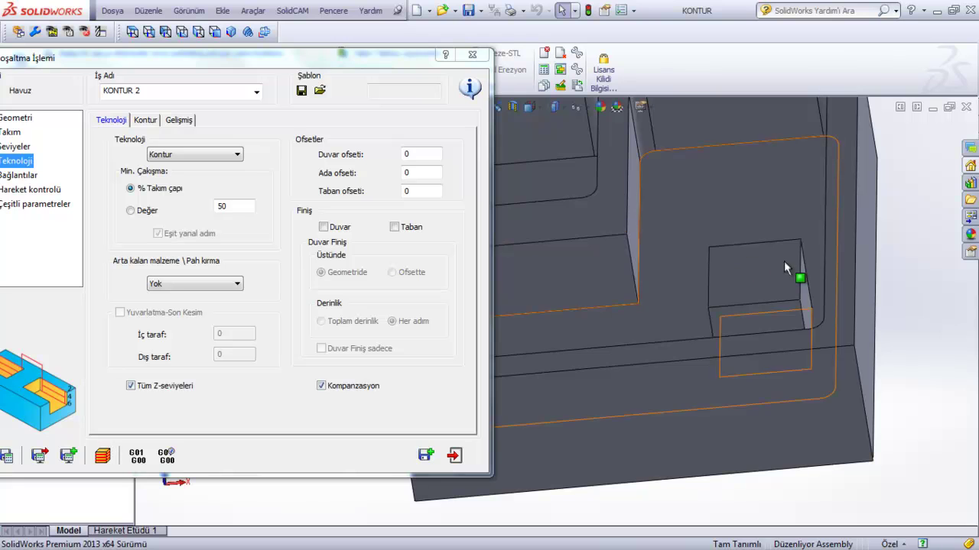
scroll(682, 254, "up", 3)
mouse_move(692, 263)
middle_mouse_down()
mouse_move(650, 280)
mouse_move(659, 321)
middle_mouse_up()
left_click(620, 284)
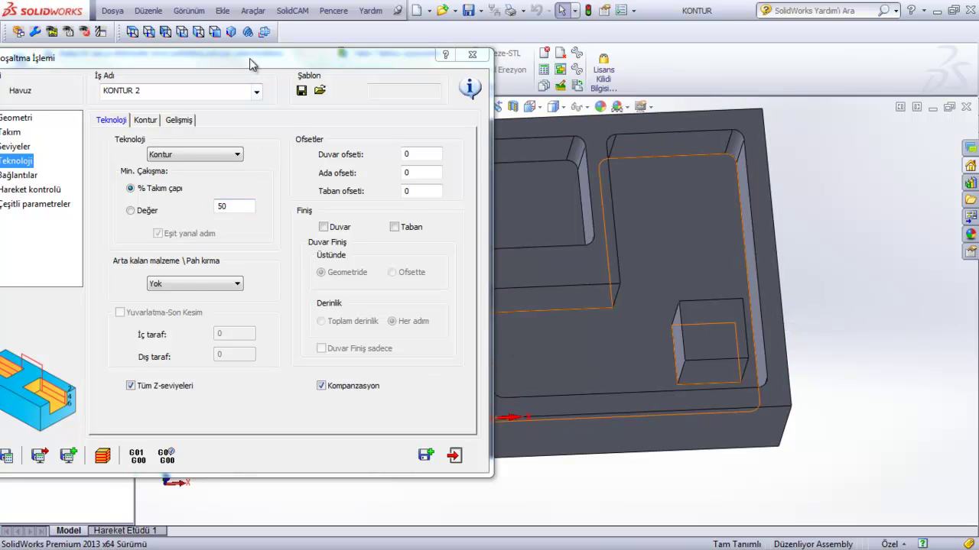
left_click_drag(252, 64, 294, 65)
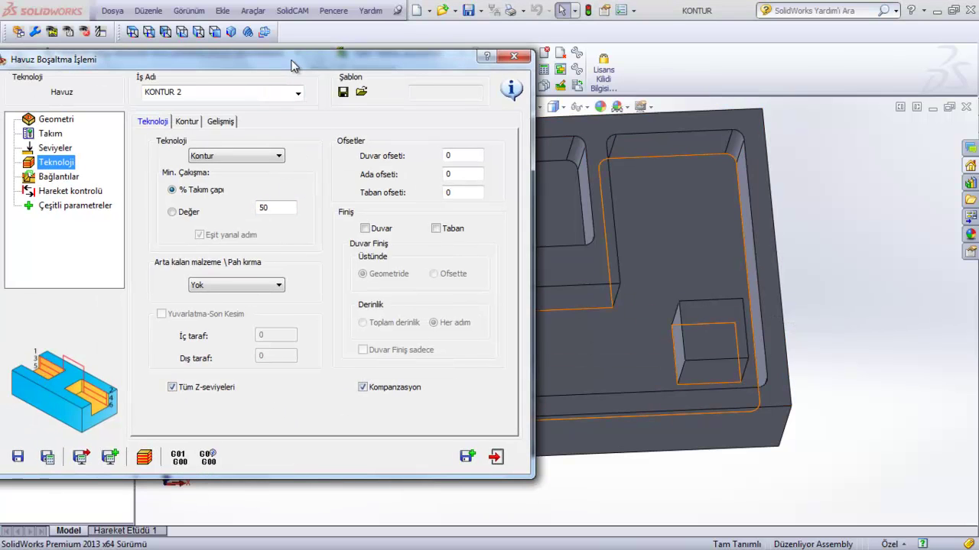
Save and calculate KONTUR 2, then run and stop the Katı Simülasyon solid simulation
left_click(47, 457)
left_click(143, 457)
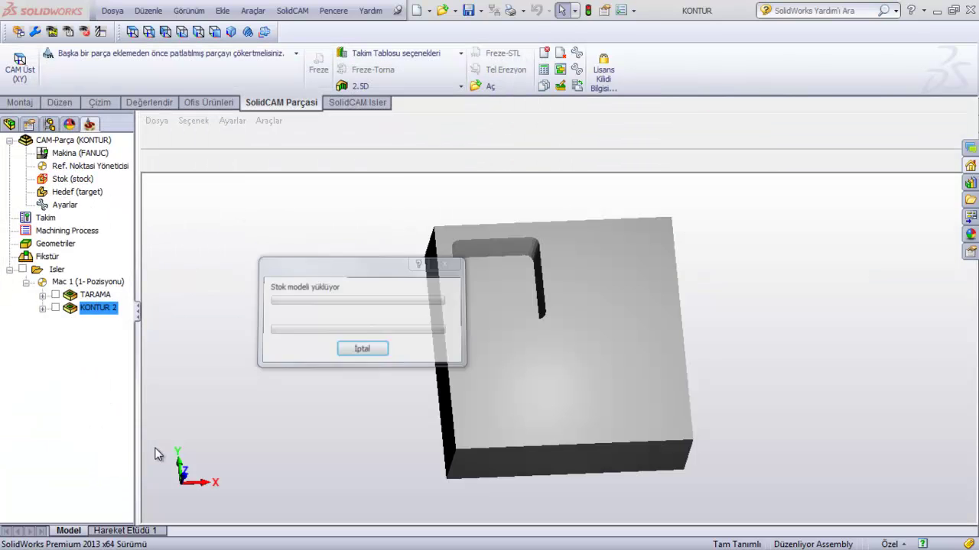
left_click(112, 428)
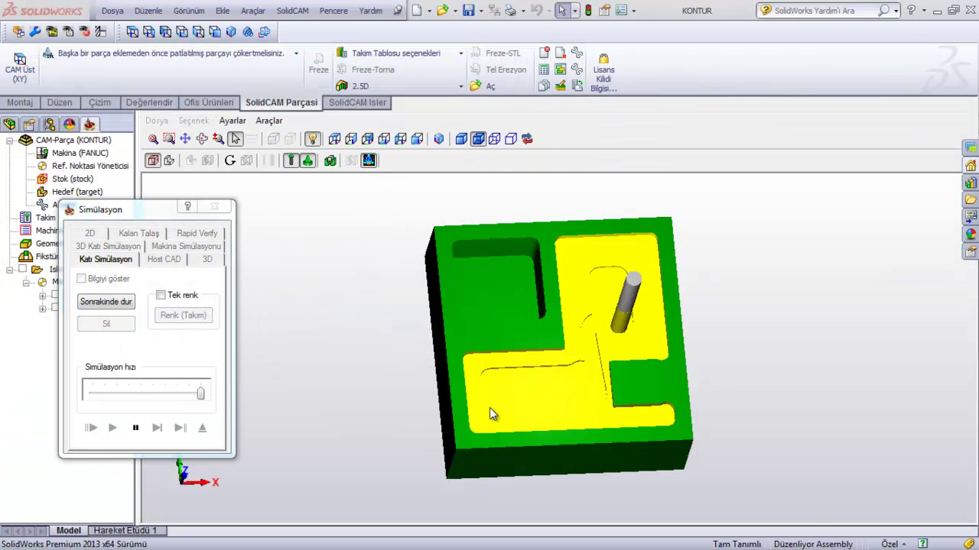
left_click_drag(530, 419, 535, 408)
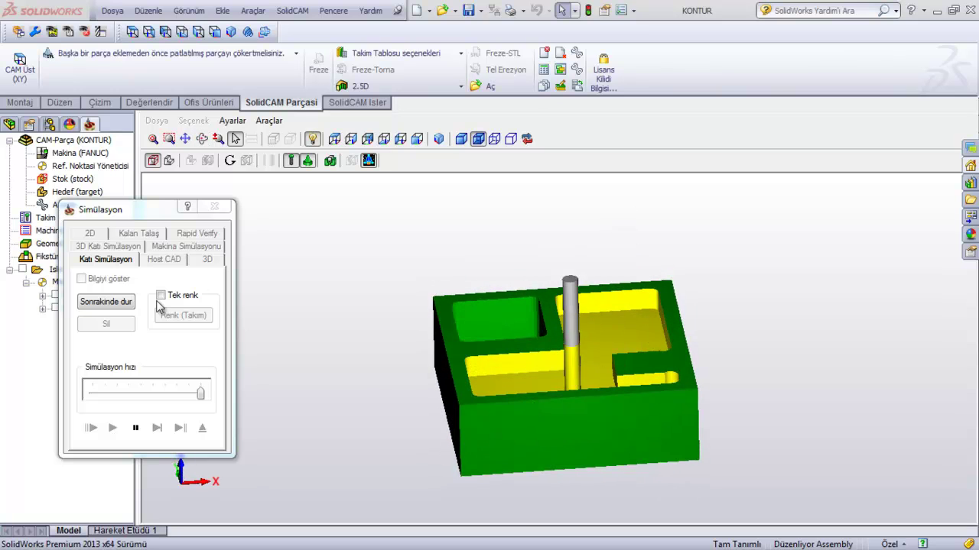
left_click(136, 428)
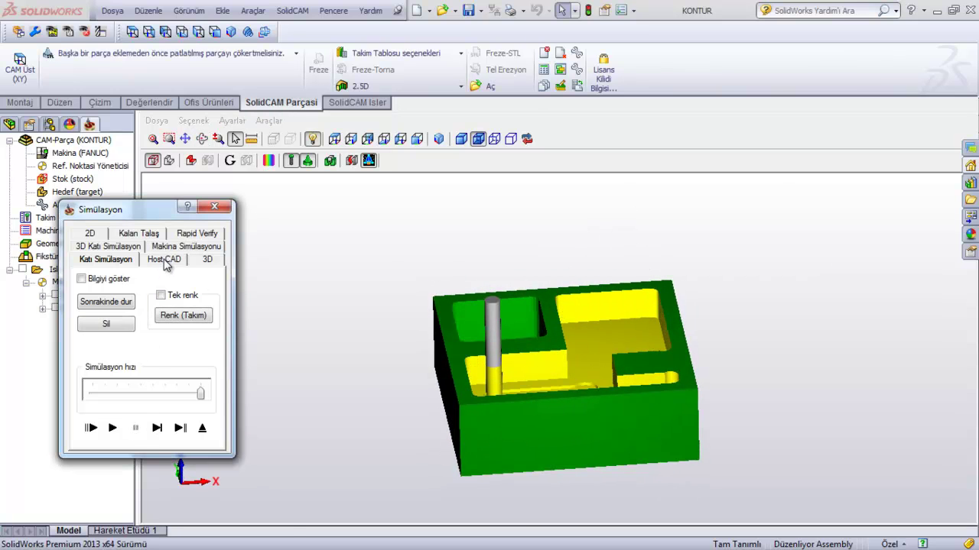
Play the toolpath in Host CAD mode, then exit back to the operation dialog
left_click(165, 261)
left_click(114, 429)
mouse_move(416, 408)
middle_mouse_down()
mouse_move(402, 350)
mouse_move(421, 356)
mouse_move(417, 343)
middle_mouse_up()
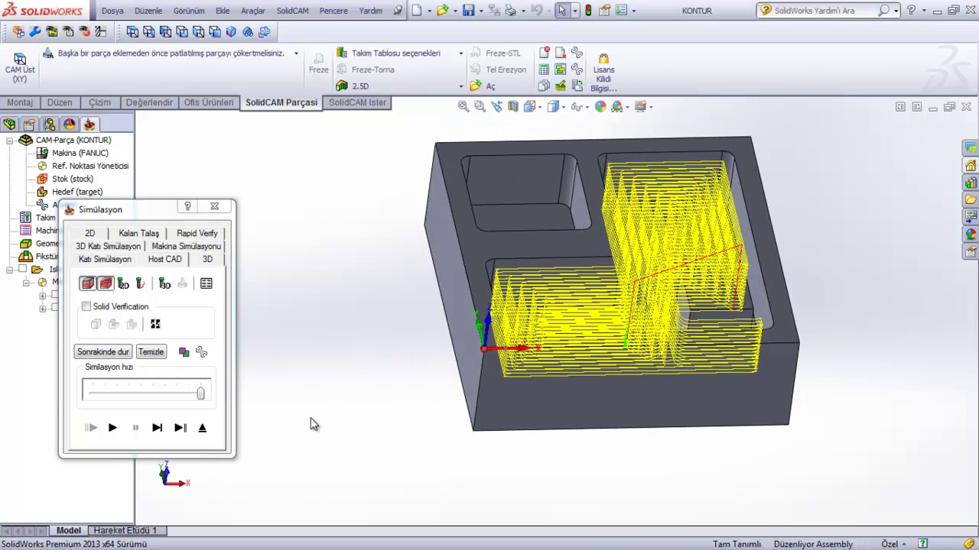
left_click(202, 427)
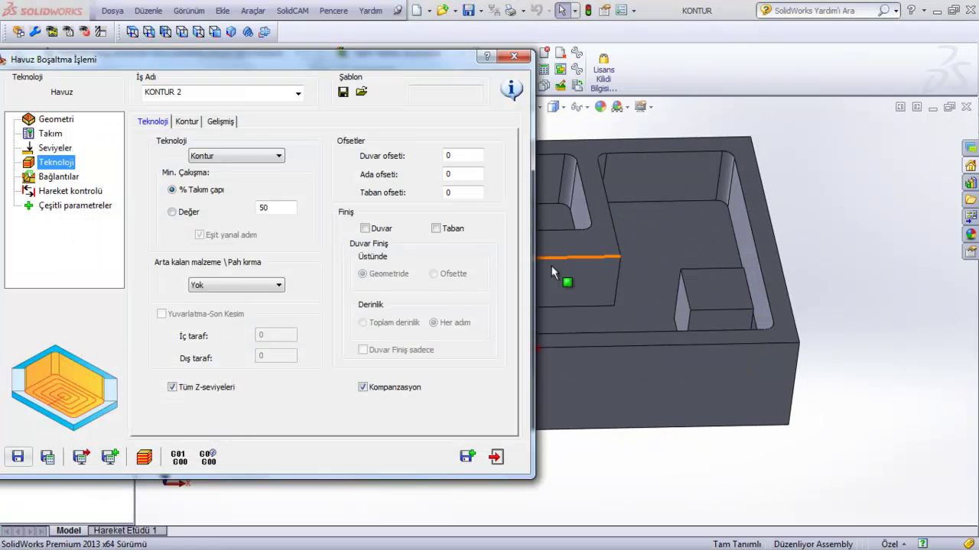
After viewing the part from the front, untick Tüm Z-seviyeleri on Teknoloji
left_click(657, 416)
left_click_drag(413, 52, 288, 166)
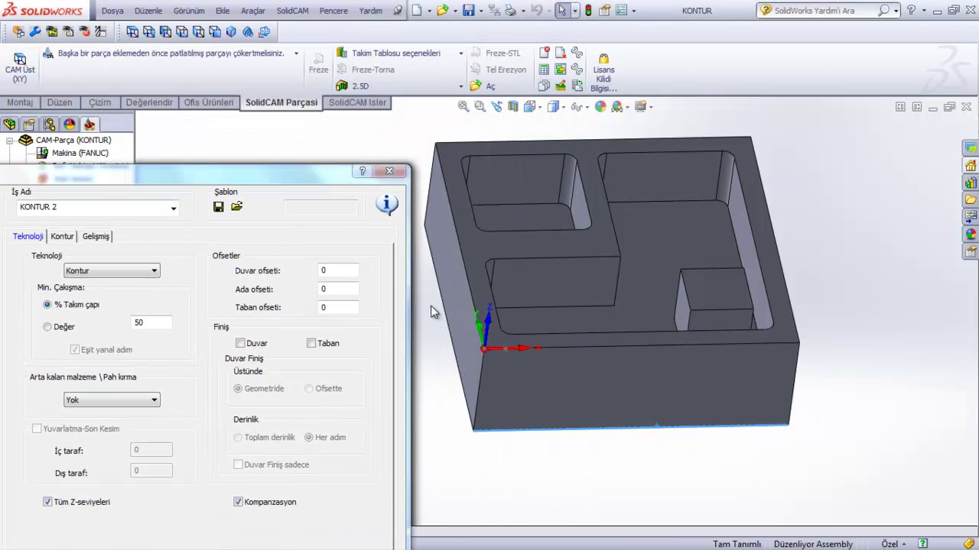
scroll(593, 328, "down", 3)
scroll(594, 328, "up", 2)
scroll(575, 320, "down", 1)
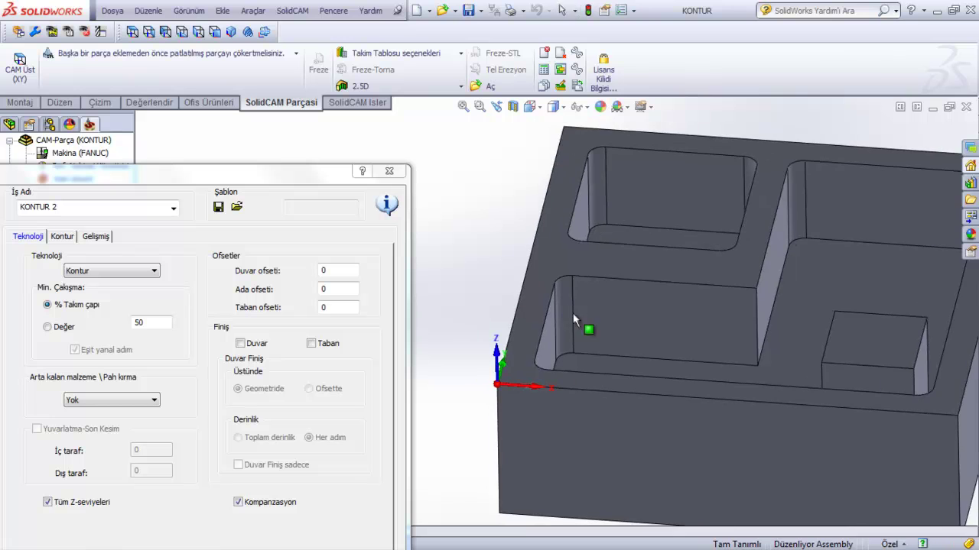
scroll(757, 344, "up", 3)
mouse_move(754, 338)
middle_mouse_down()
mouse_move(704, 305)
mouse_move(651, 313)
middle_mouse_up()
scroll(704, 306, "down", 2)
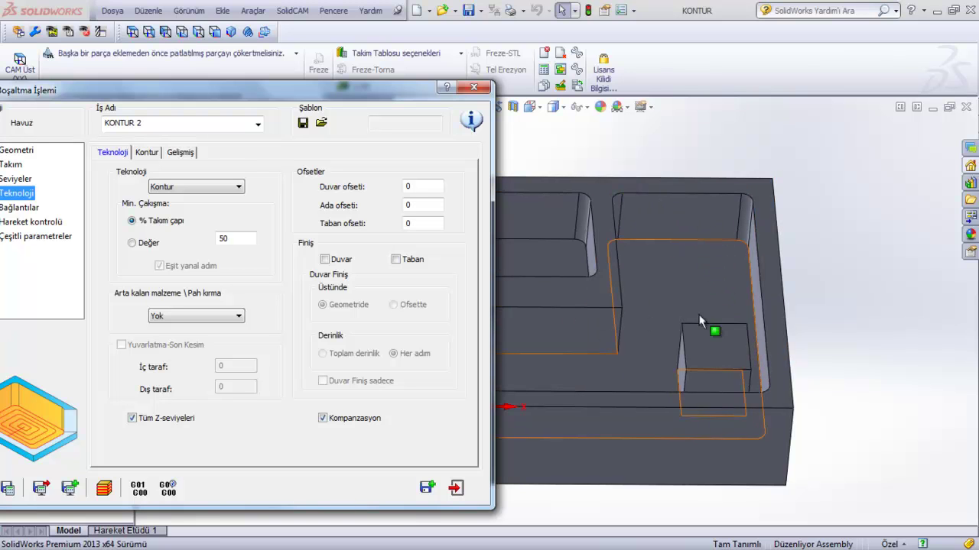
left_click(140, 419)
Under Bağlantılar > Hareket kontrolü, toggle Hızlı ilerleme and Mesafe için enterpolasyon, leaving both off
left_click_drag(282, 91, 422, 53)
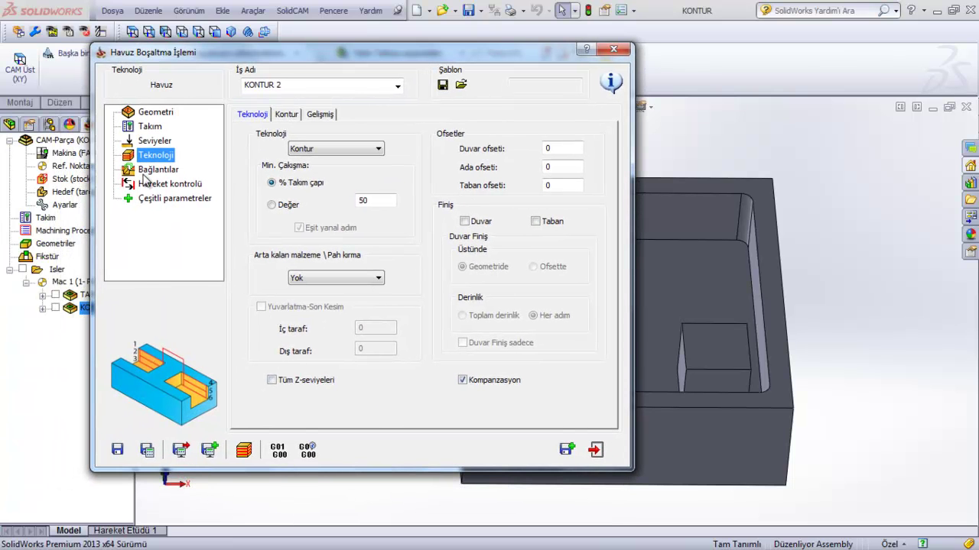
left_click(152, 171)
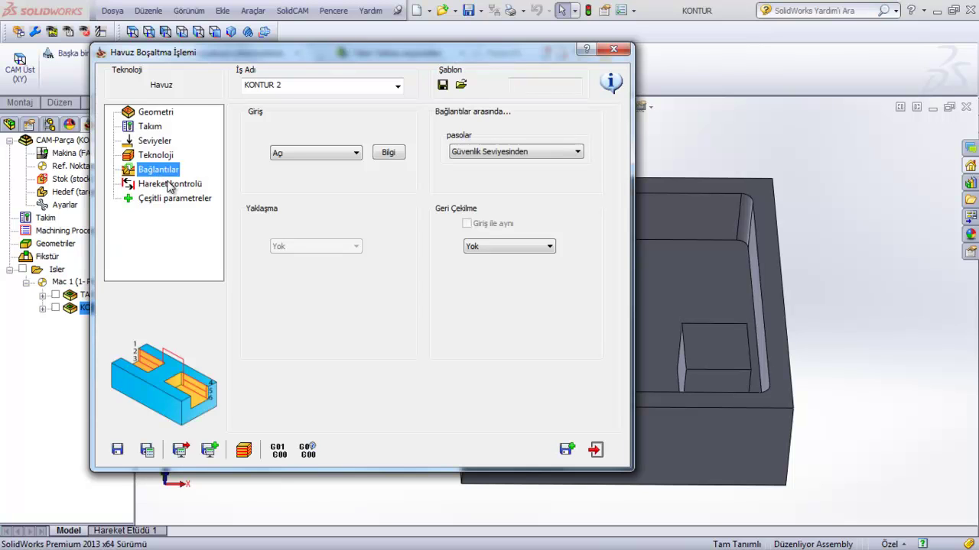
left_click(170, 185)
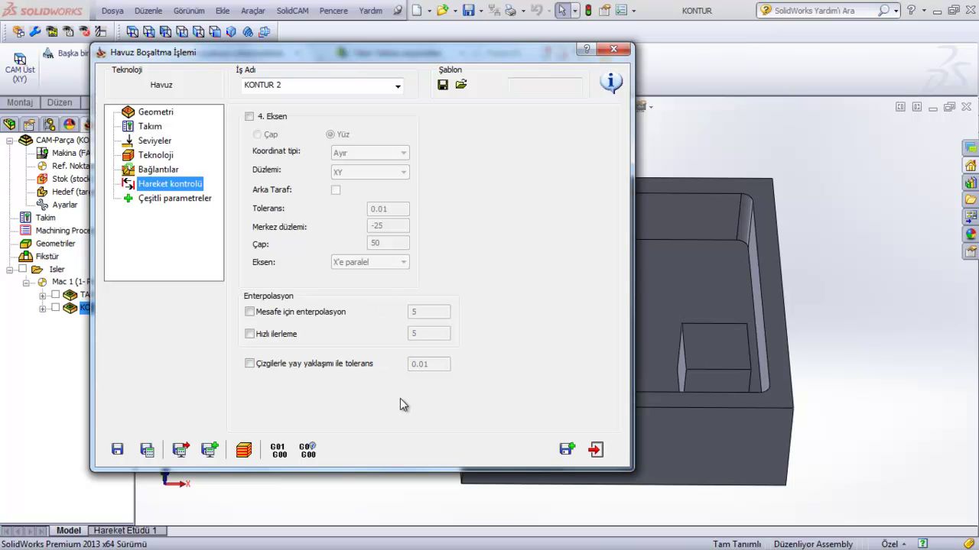
left_click(249, 334)
left_click(249, 334)
left_click(250, 312)
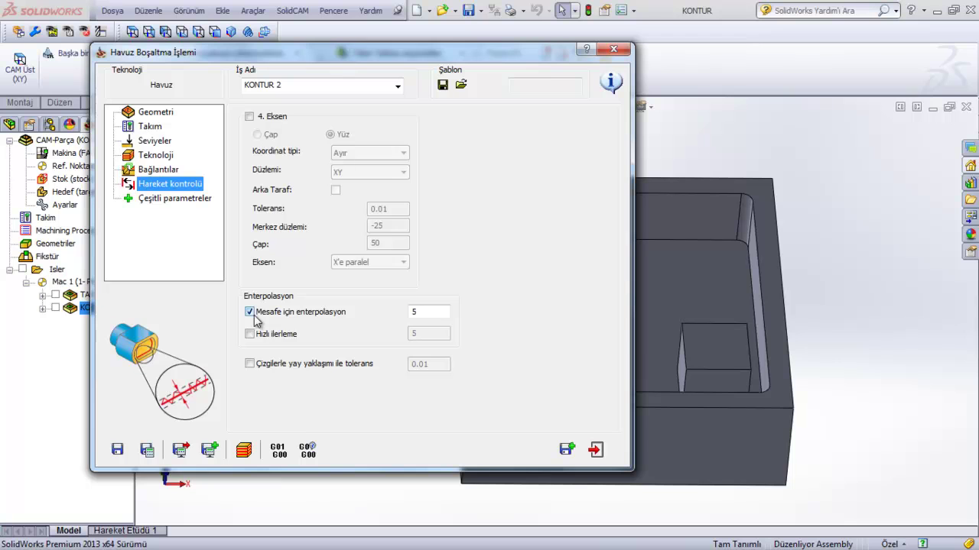
left_click(255, 320)
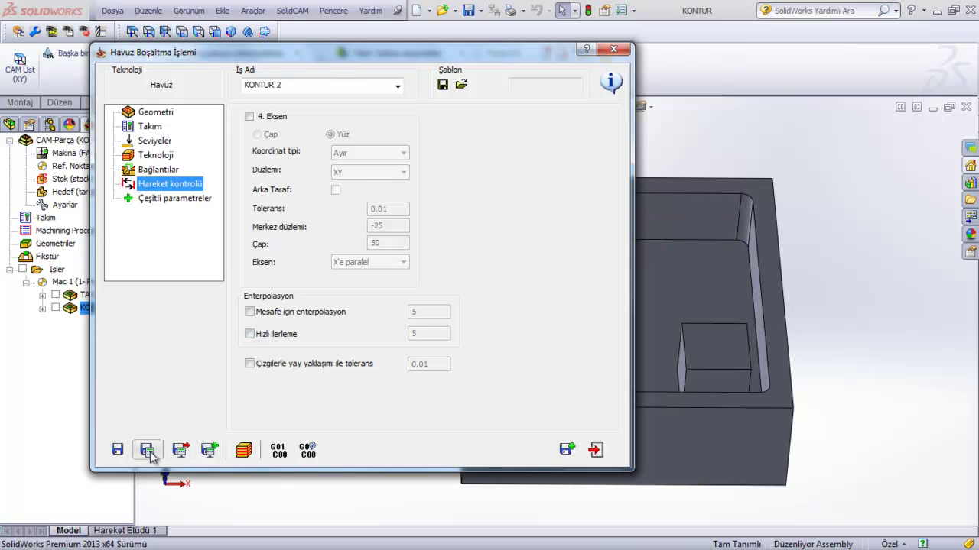
Save and simulate KONTUR 2 in Host CAD, viewing the toolpath from above, then exit
left_click(244, 450)
left_click(112, 429)
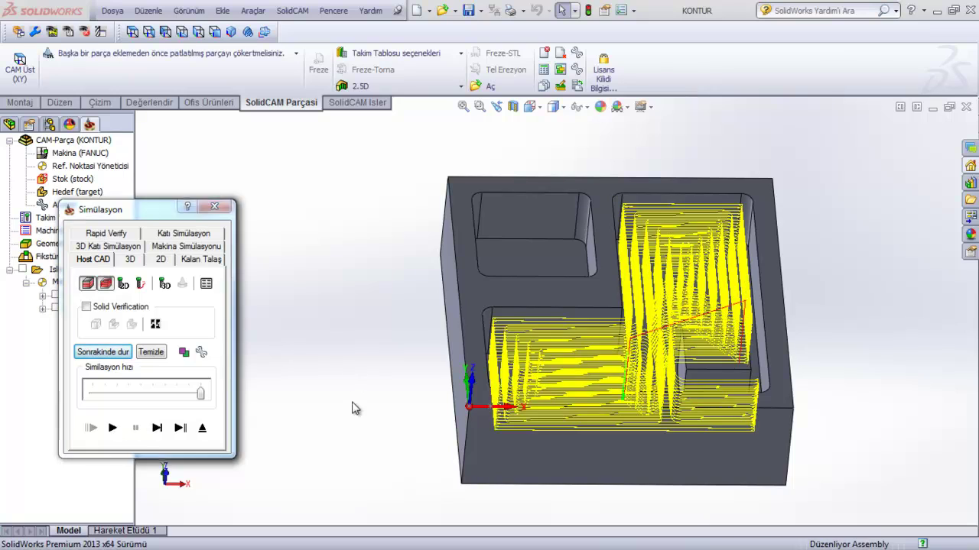
middle_click_drag(349, 404, 350, 452)
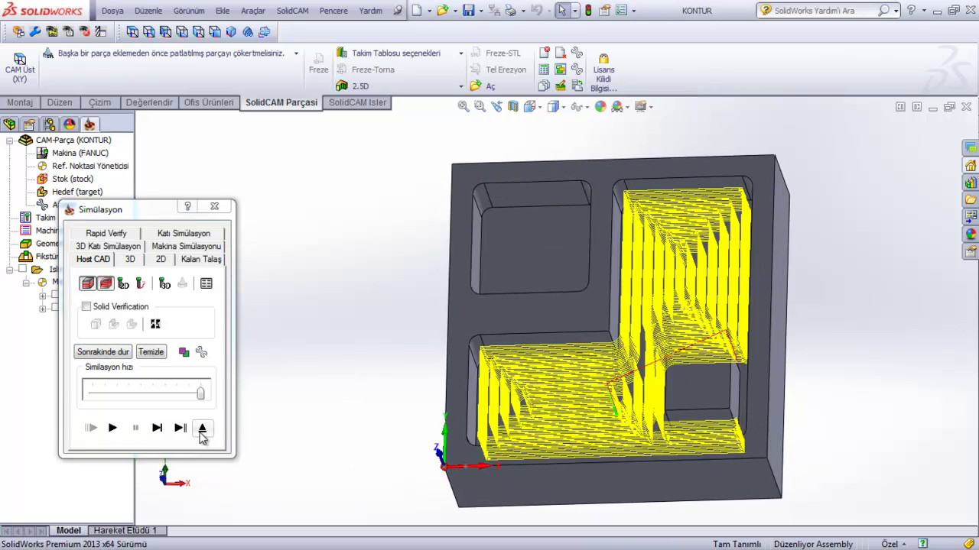
left_click(202, 428)
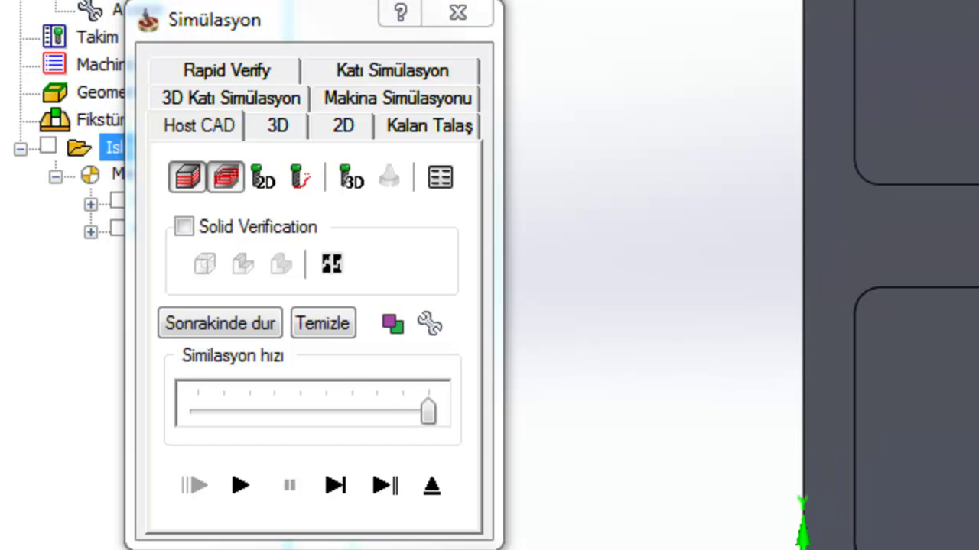
Play the Katı Simülasyon and orbit and zoom to inspect the cut L-shaped pocket around the island
left_click(243, 485)
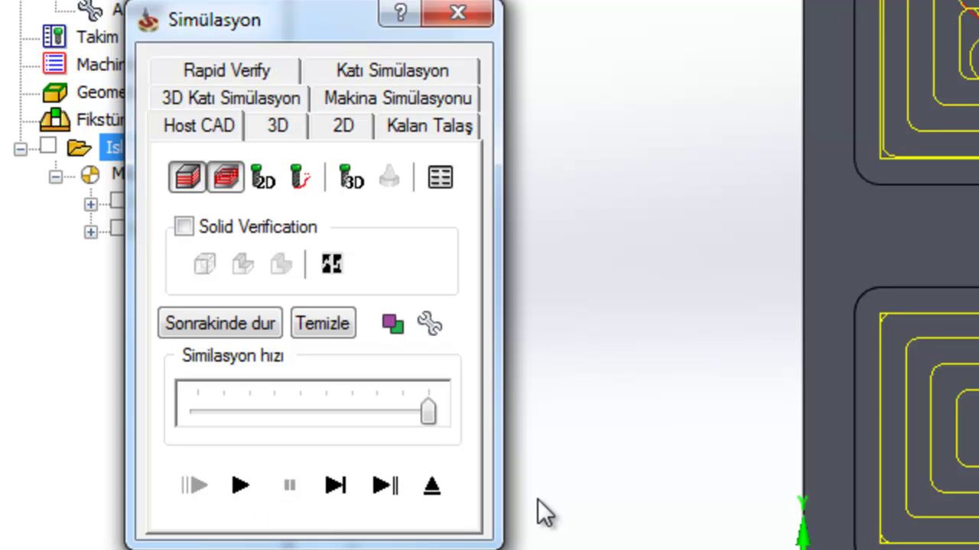
left_click(398, 67)
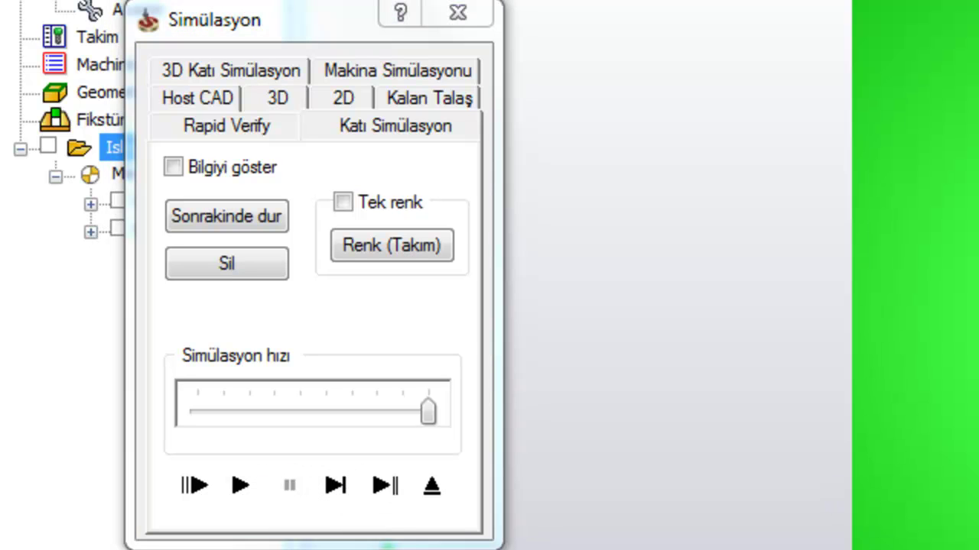
left_click(242, 486)
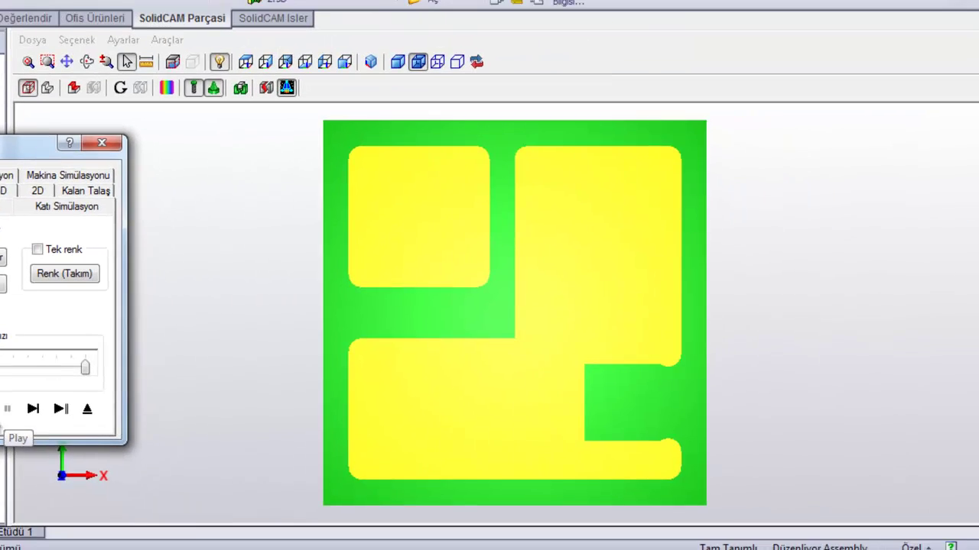
middle_click_drag(385, 444, 381, 386)
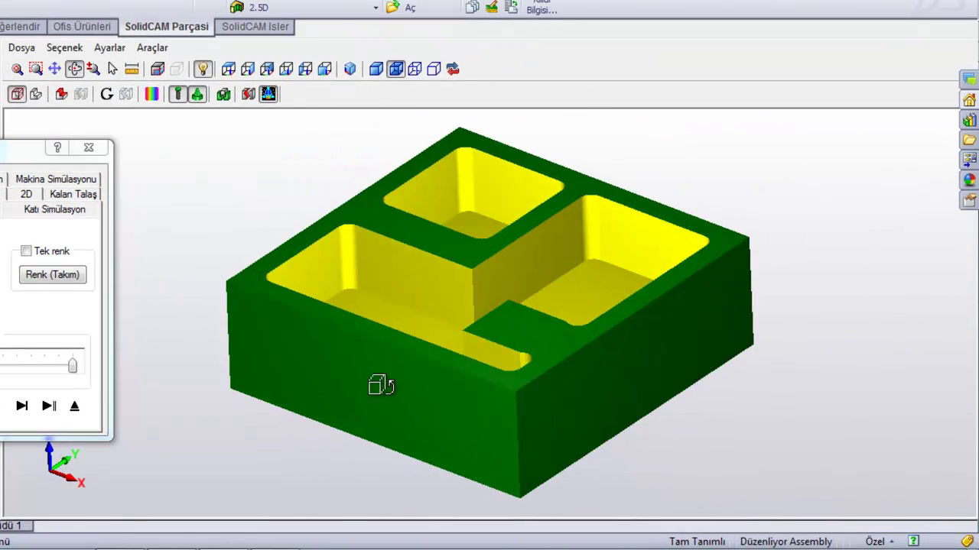
mouse_move(381, 386)
left_mouse_down()
mouse_move(413, 391)
mouse_move(400, 402)
mouse_move(406, 410)
left_mouse_up()
key("Escape")
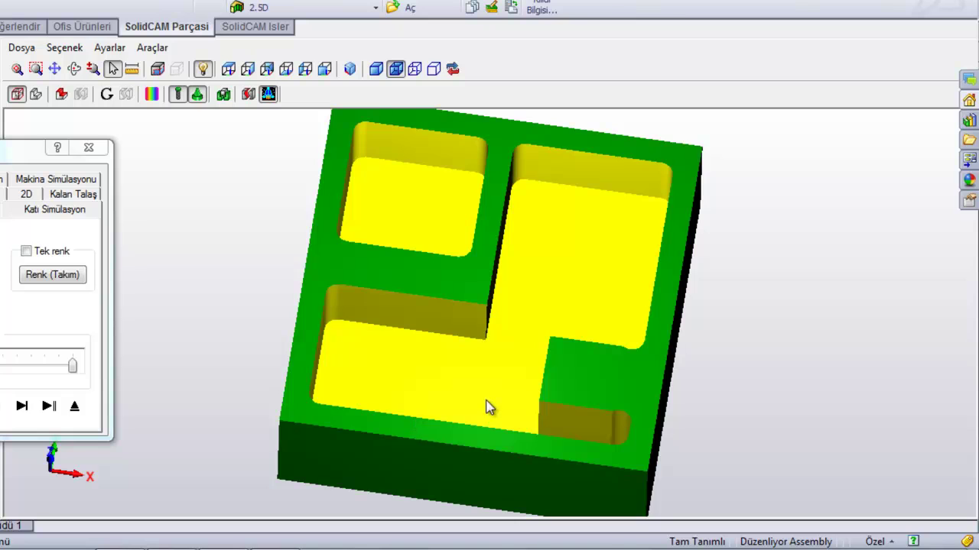
scroll(489, 407, "up", 2)
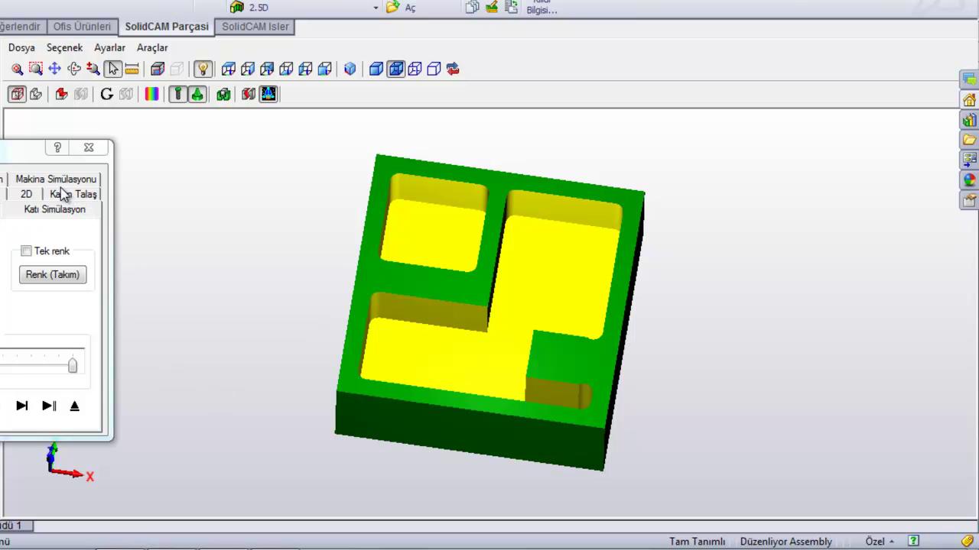
Show the remaining material (Kalan Talaş) and orbit it between 3-D and top views
left_click(72, 196)
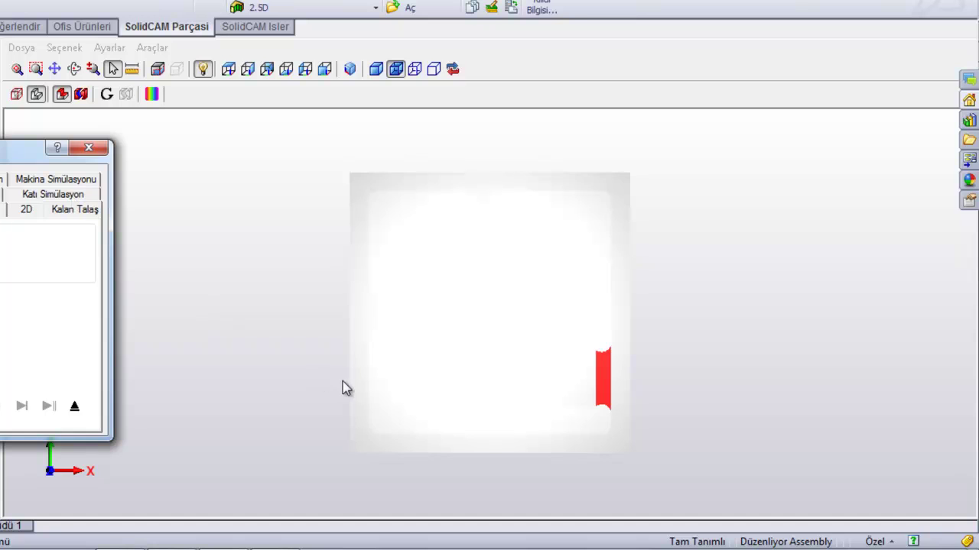
mouse_move(331, 341)
left_mouse_down()
mouse_move(324, 382)
mouse_move(339, 334)
left_mouse_up()
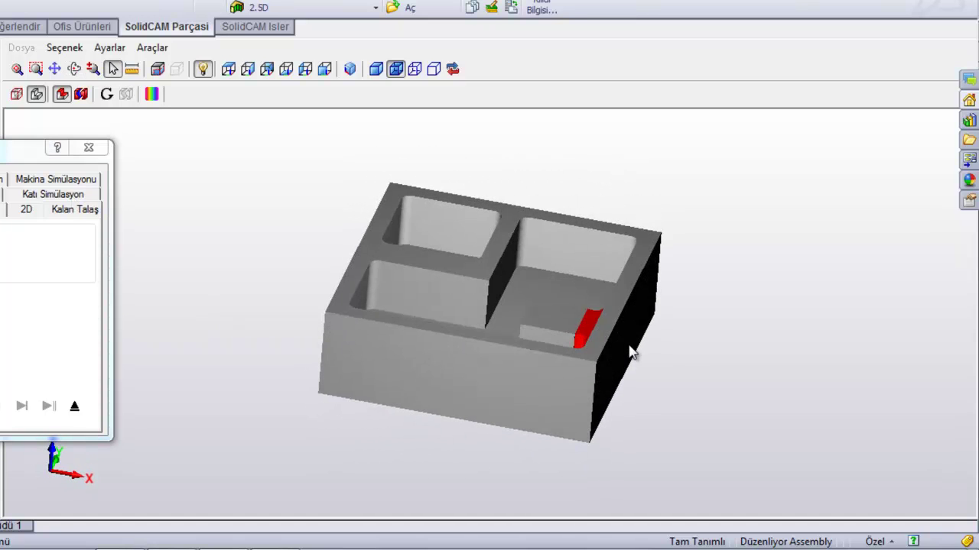
key("Escape")
middle_click_drag(600, 348, 602, 367)
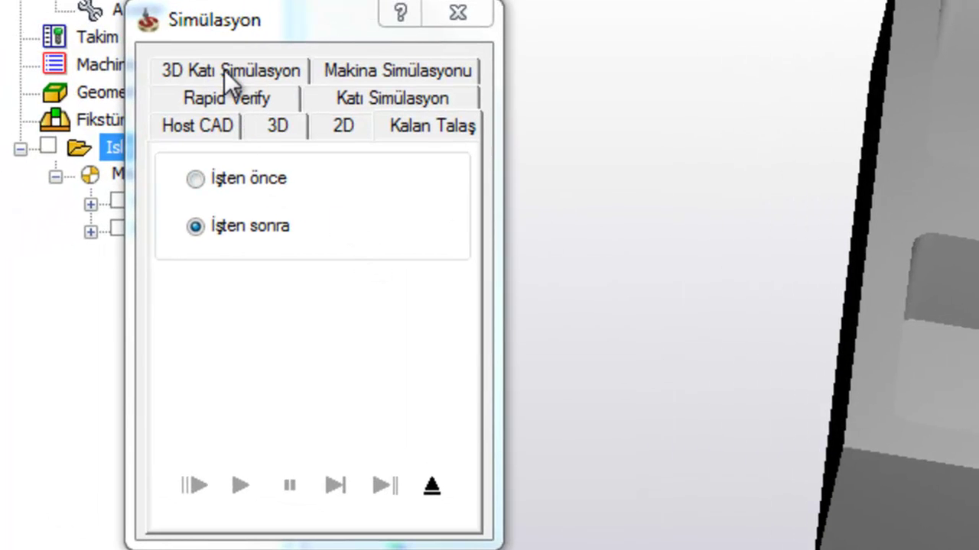
Run the 3D Katı Simülasyon with Tek renk off and simulation data shown, then exit
left_click(224, 69)
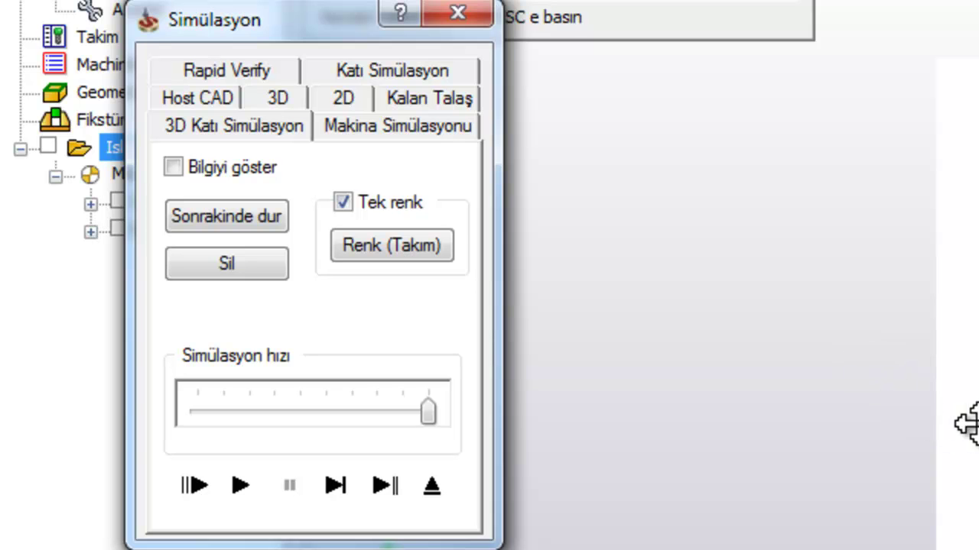
left_click(335, 486)
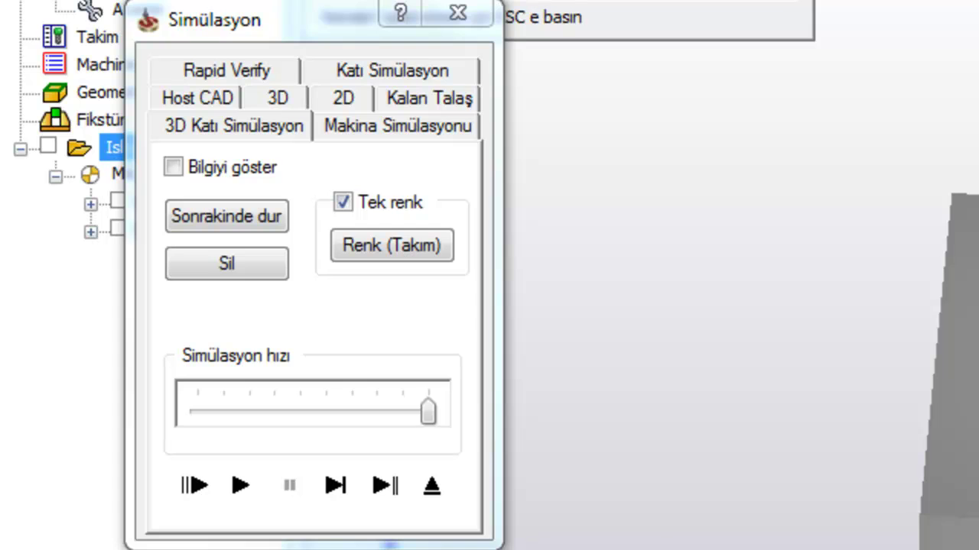
left_click(240, 486)
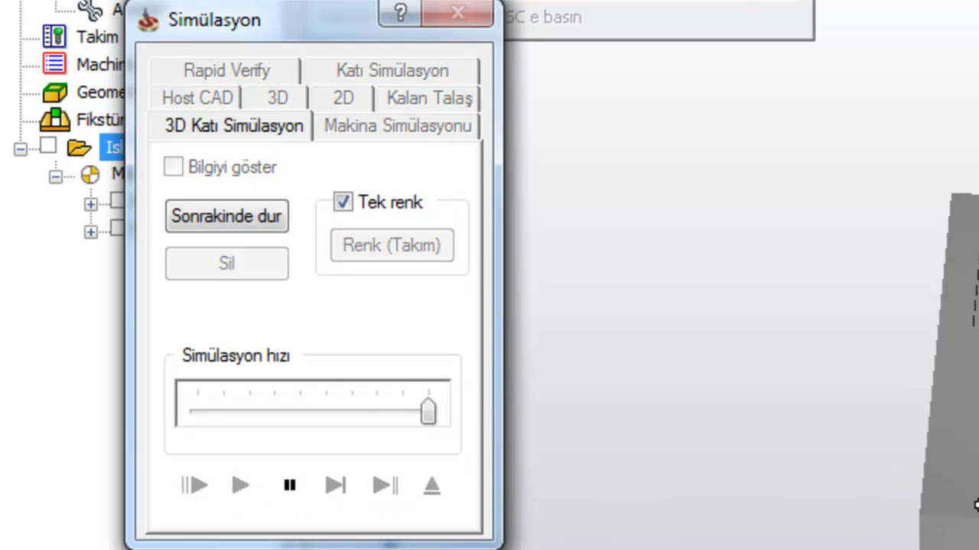
left_click(343, 202)
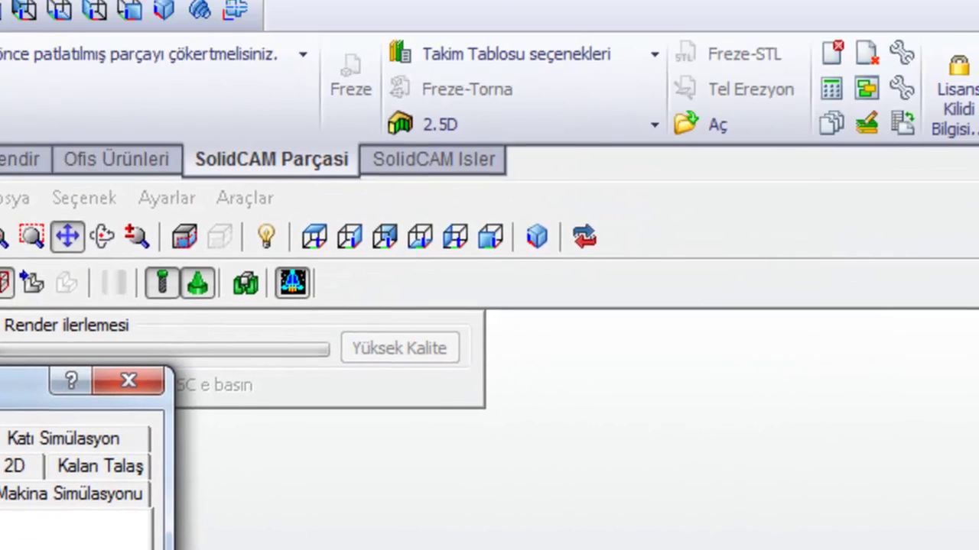
left_click(153, 229)
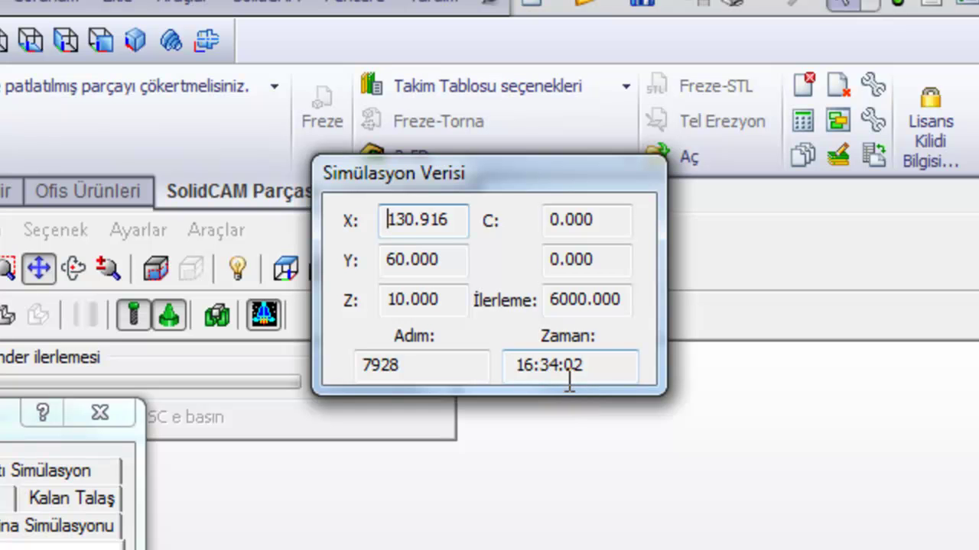
left_click(99, 413)
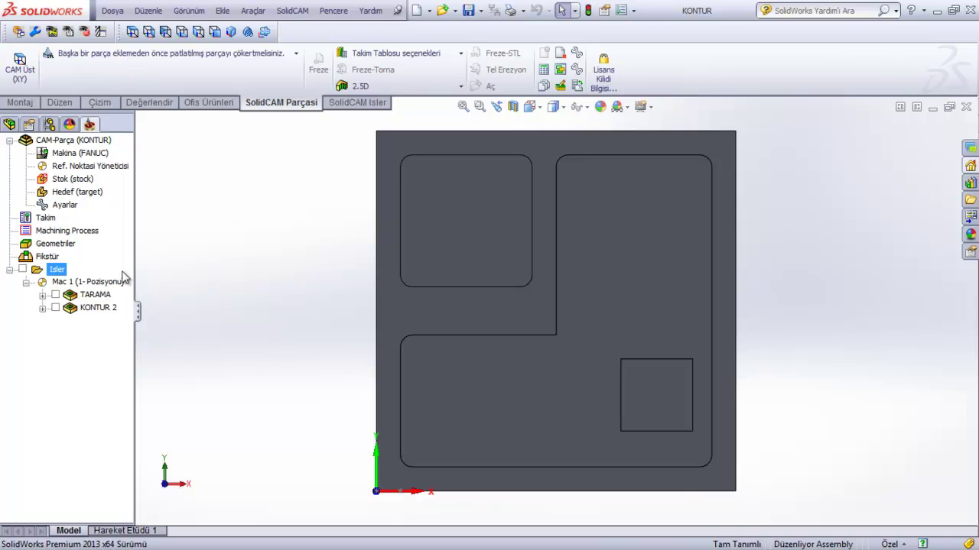
double_click(98, 308)
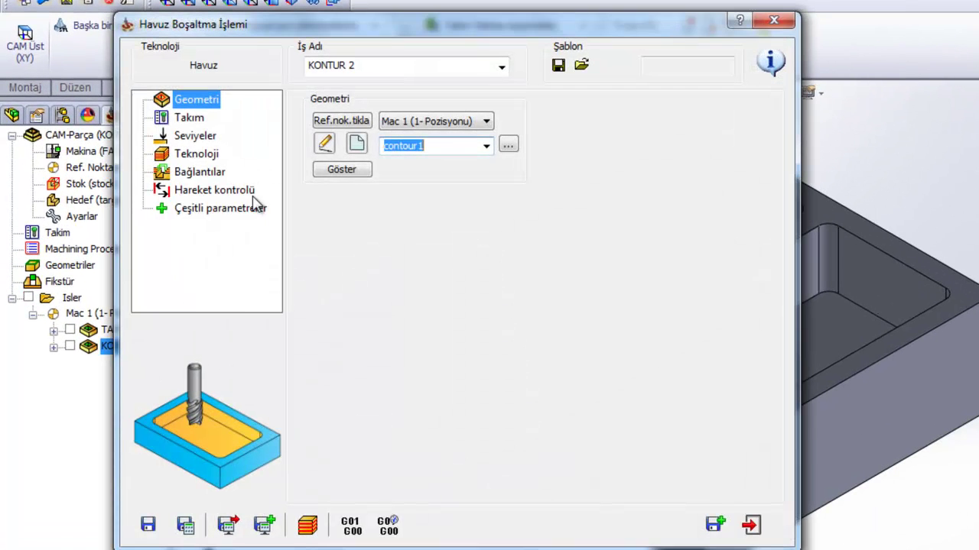
left_click(189, 121)
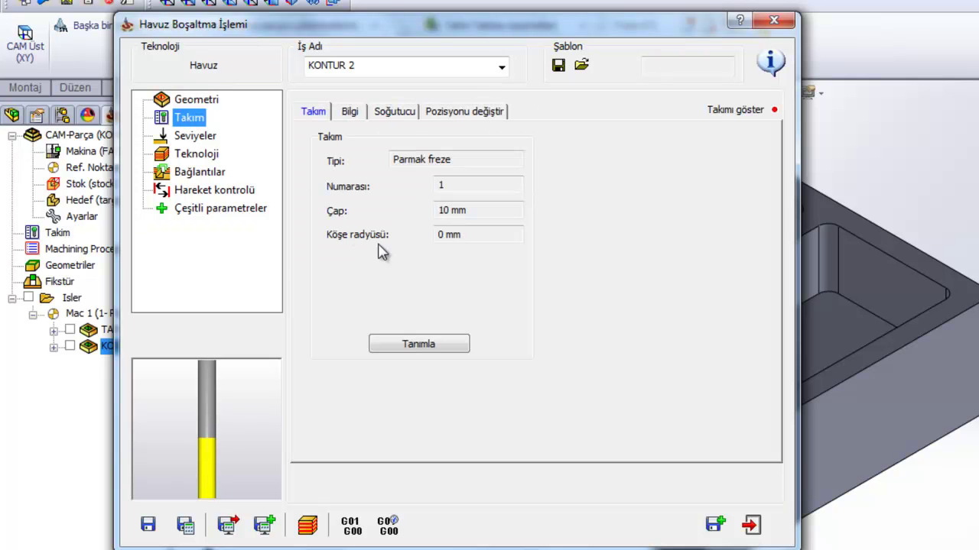
left_click(425, 346)
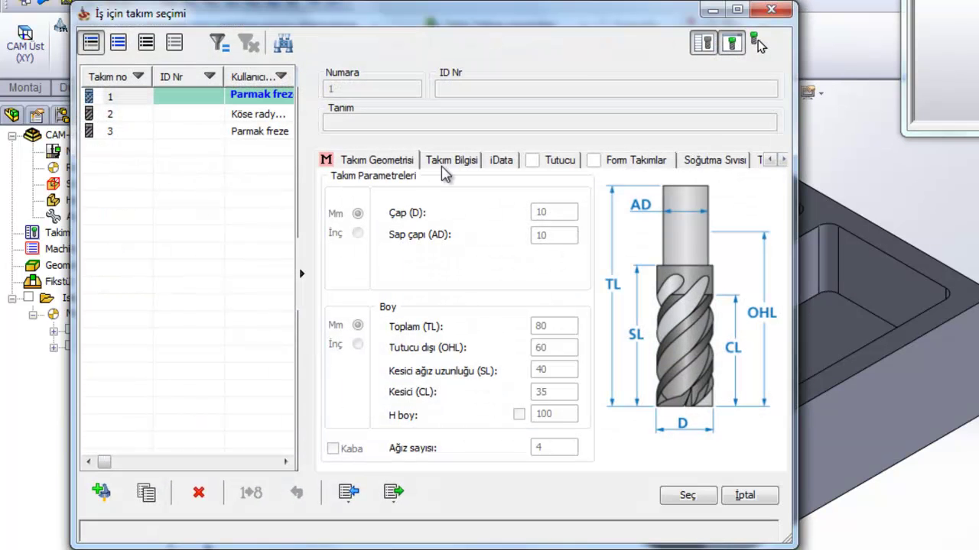
left_click(453, 162)
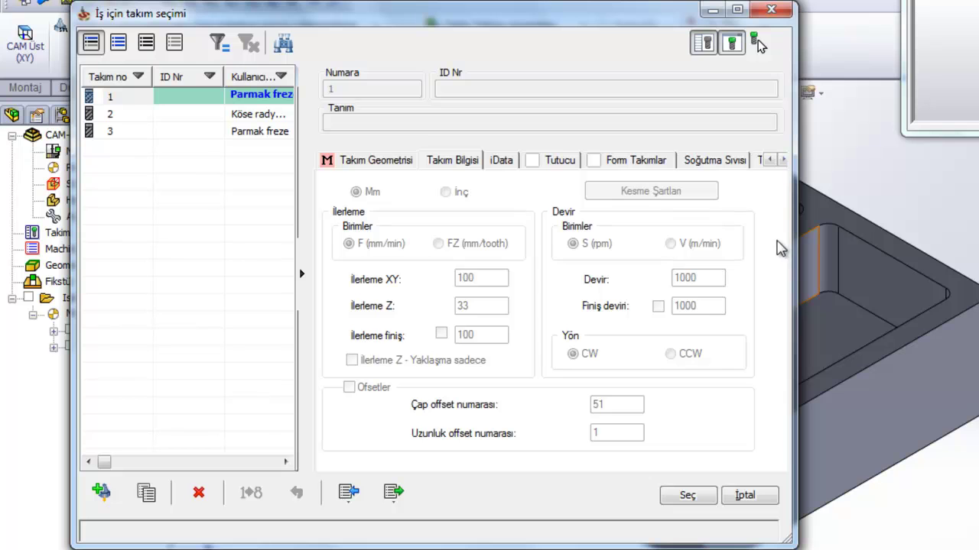
left_click(738, 501)
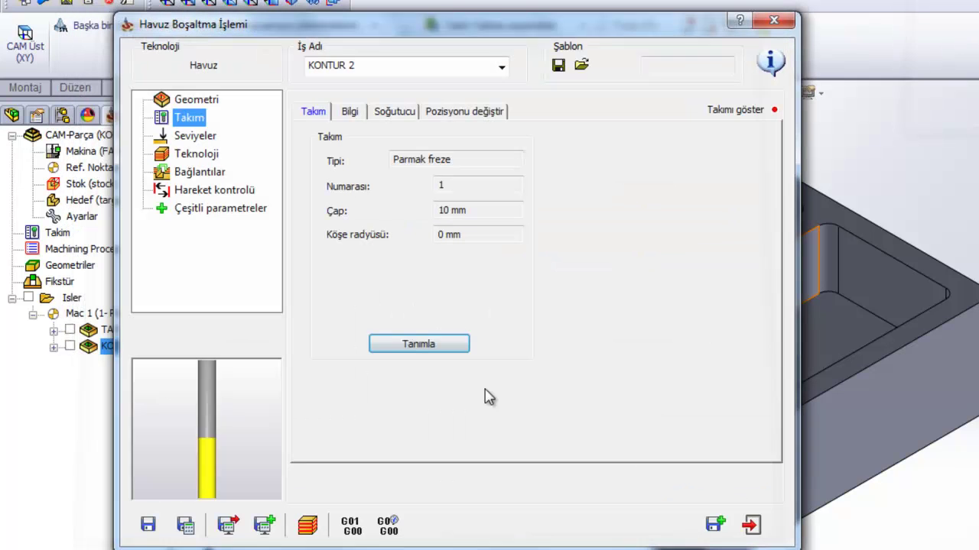
left_click(194, 135)
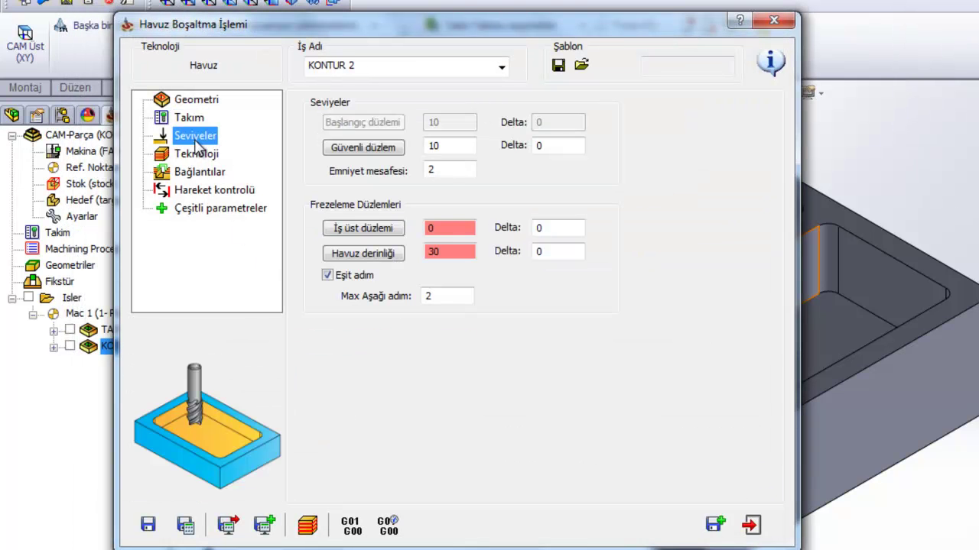
left_click(452, 296)
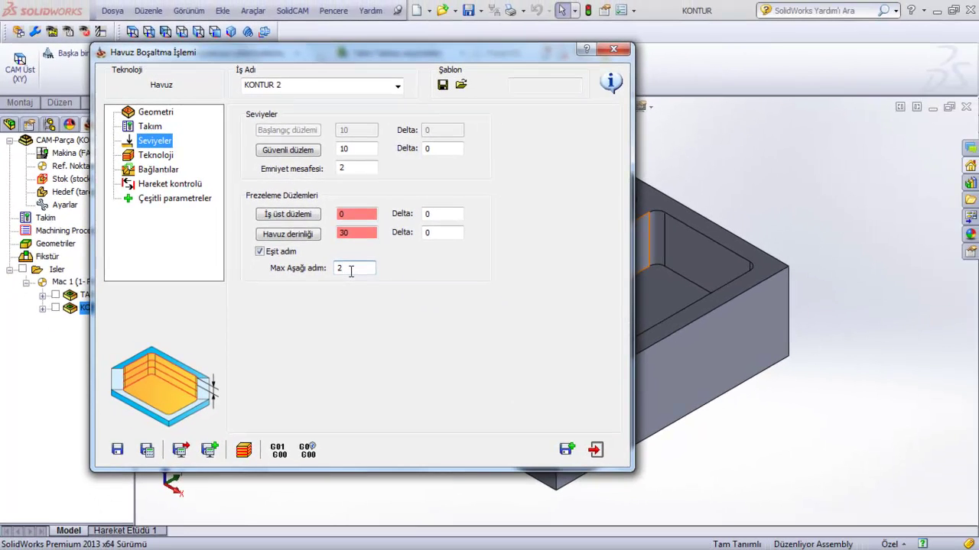
left_click(594, 450)
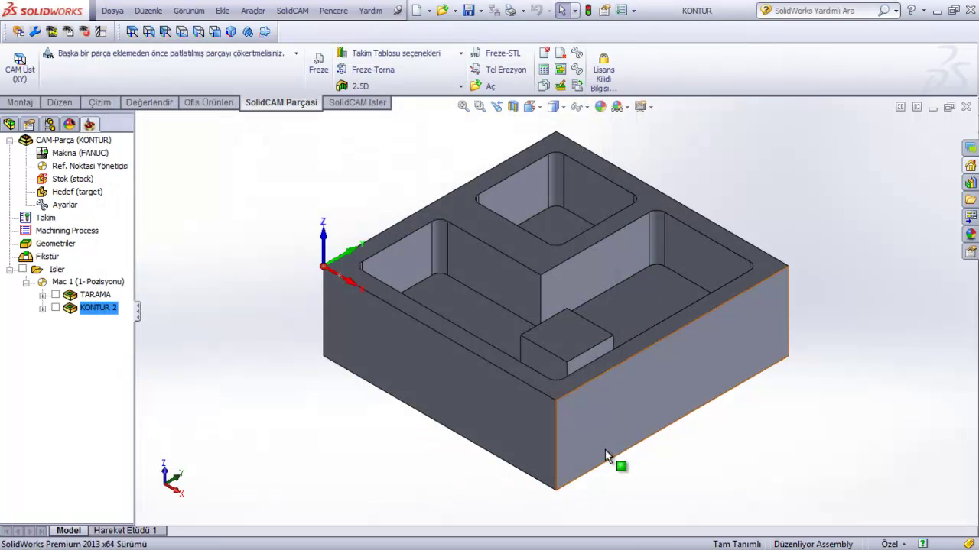
mouse_move(381, 437)
middle_mouse_down()
mouse_move(422, 421)
mouse_move(411, 443)
mouse_move(415, 402)
mouse_move(432, 397)
middle_mouse_up()
key("Escape")
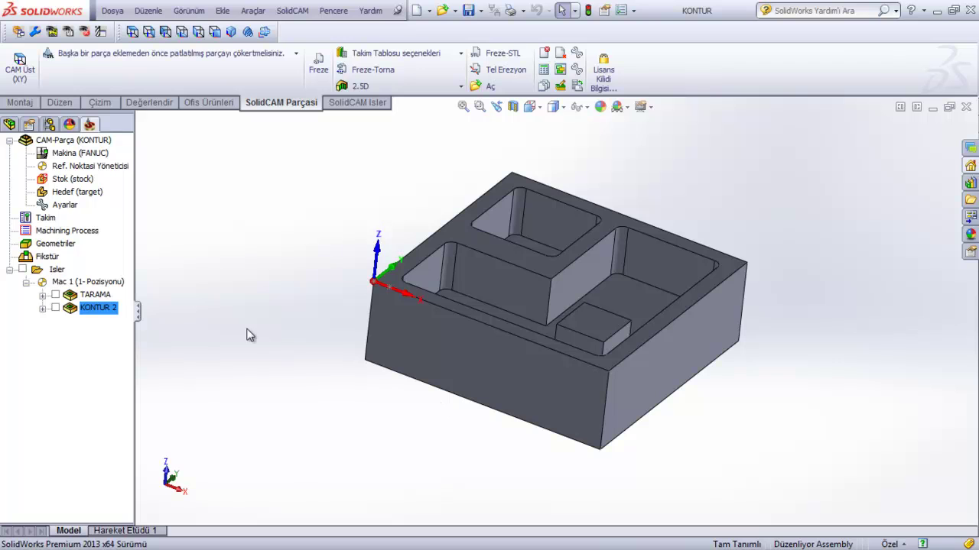
right_click(55, 271)
mouse_move(153, 211)
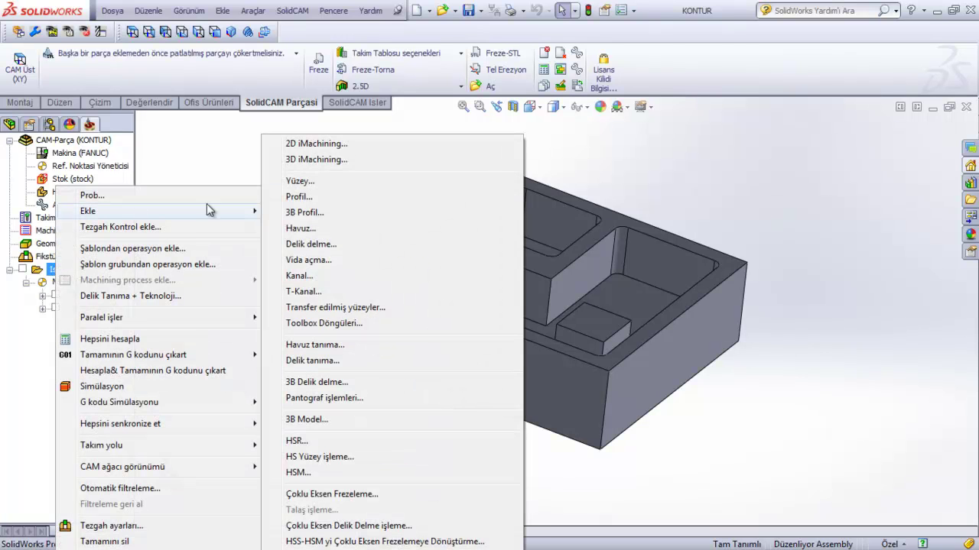
left_click(306, 227)
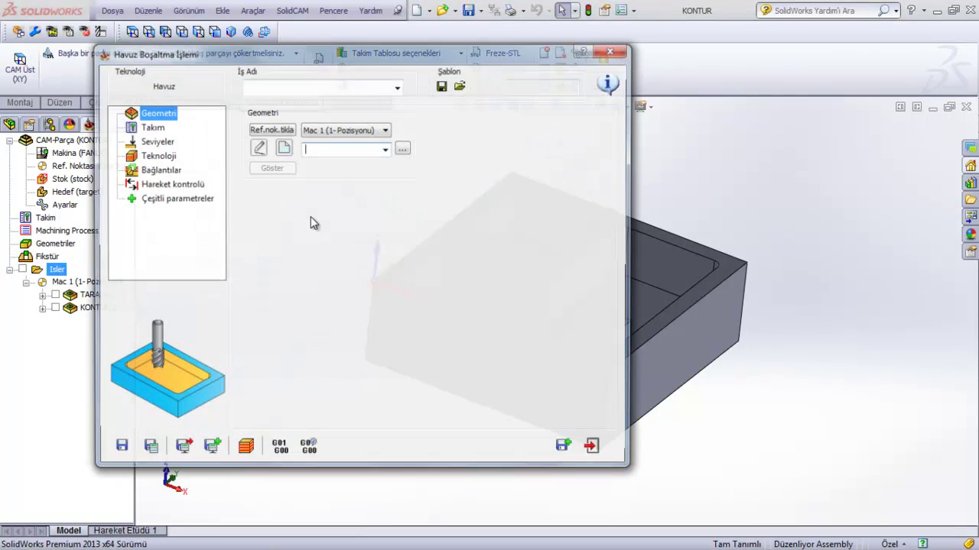
left_click(160, 157)
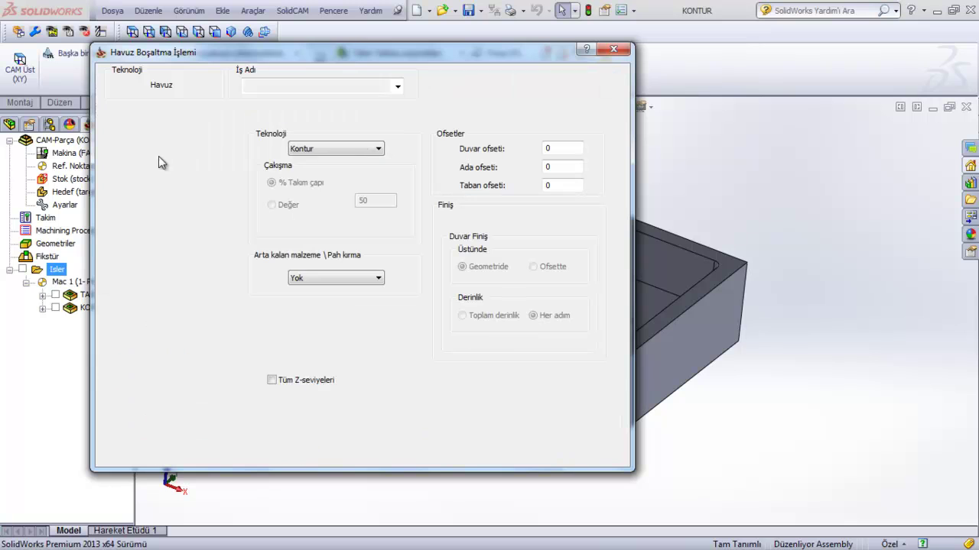
left_click(344, 153)
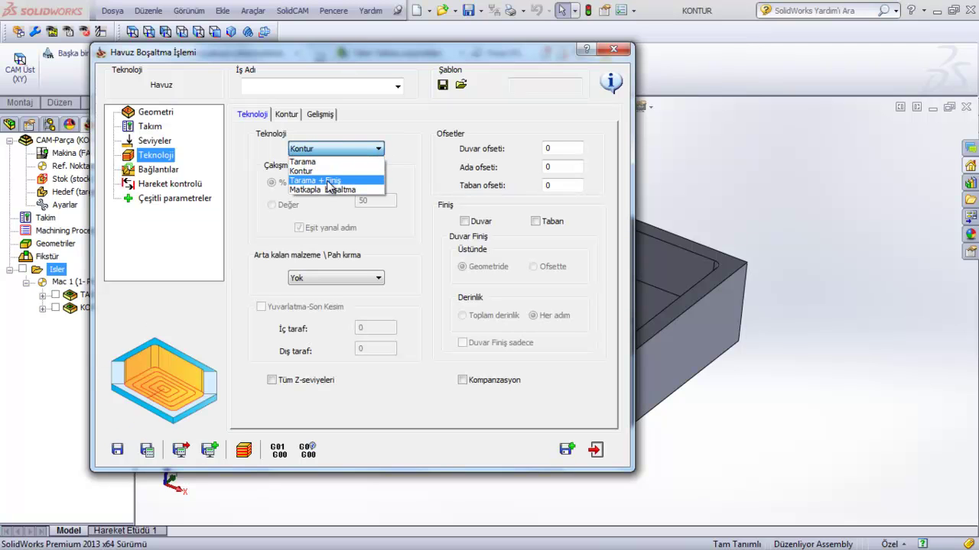
left_click(604, 452)
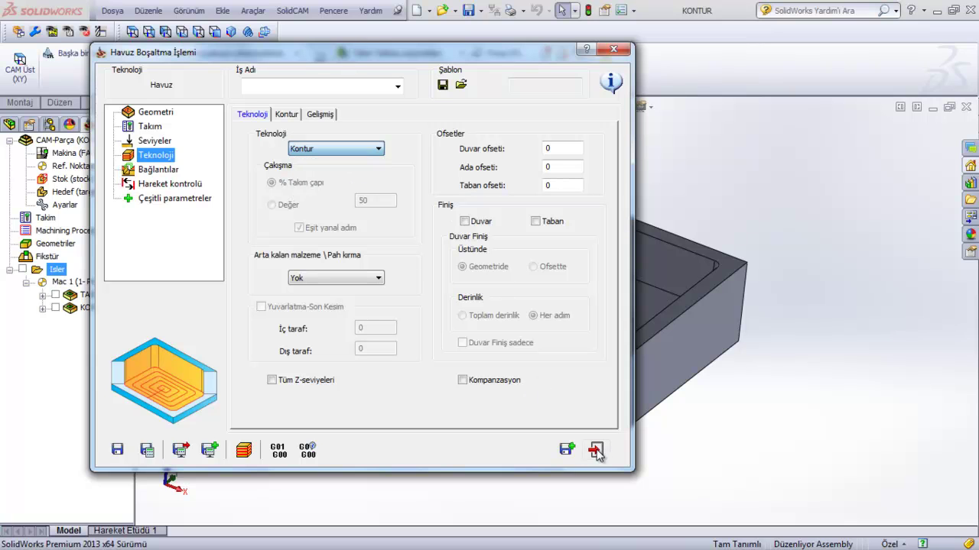
left_click(597, 451)
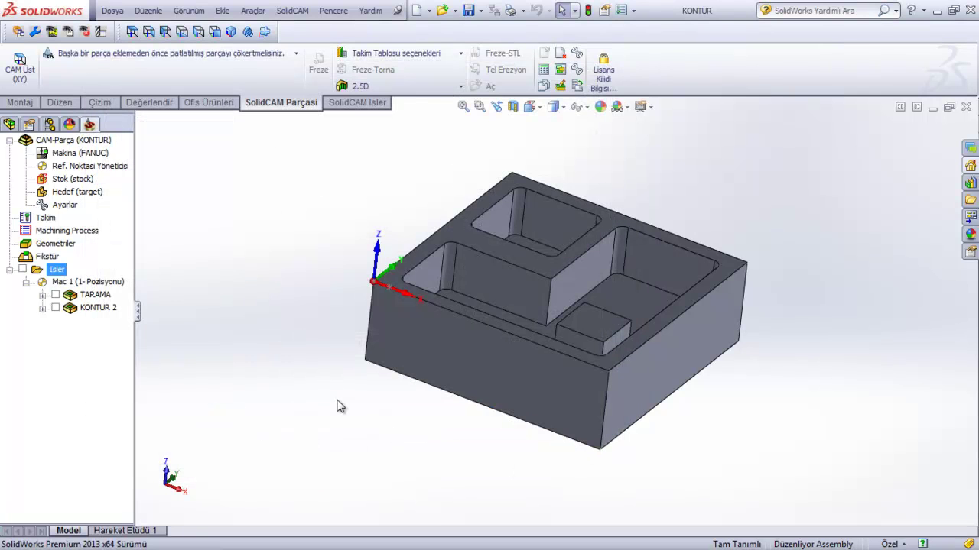